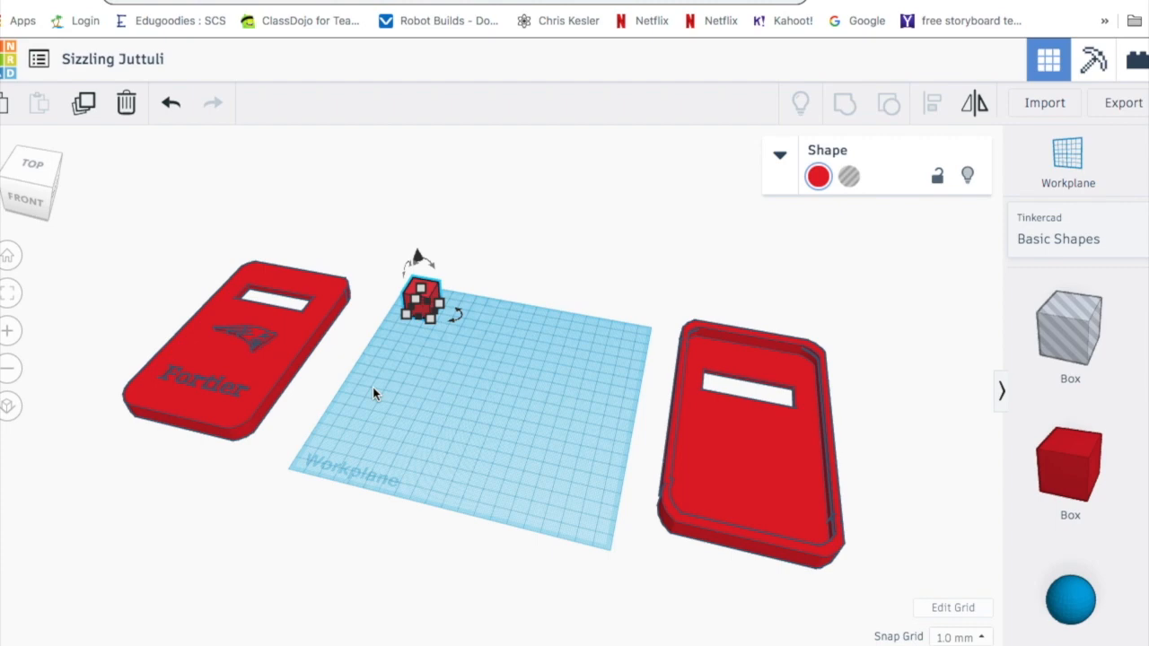
Set the length of the small red box at the workplane's back corner to 152.4 mm
left_click(400, 386)
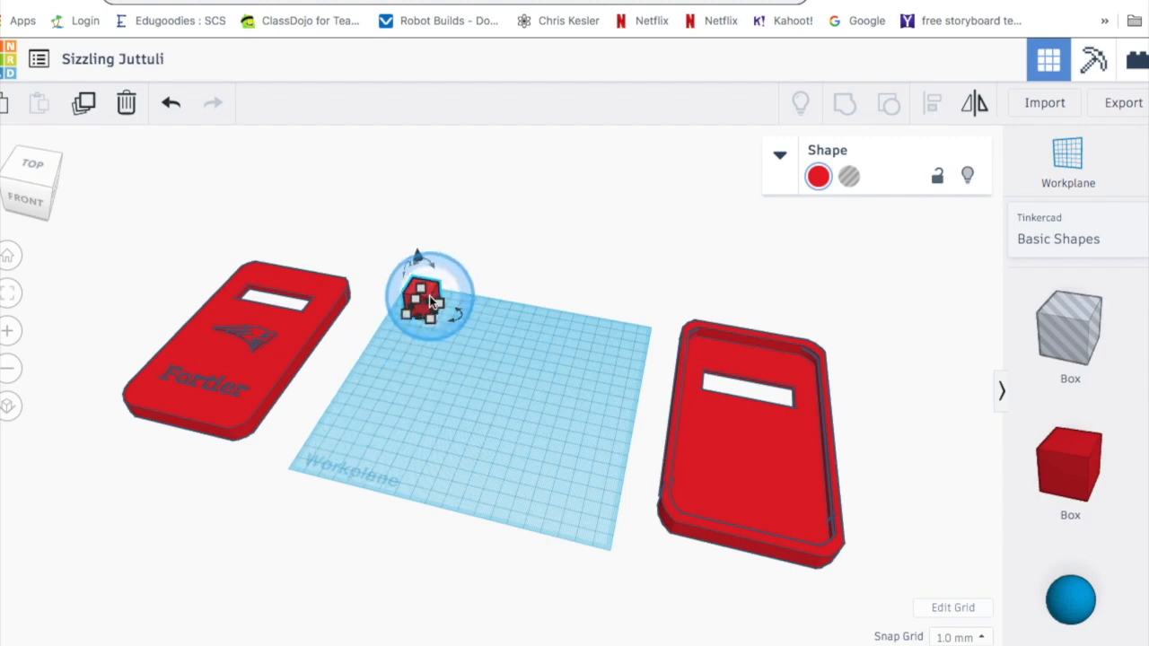
left_click(432, 325)
left_click(519, 328)
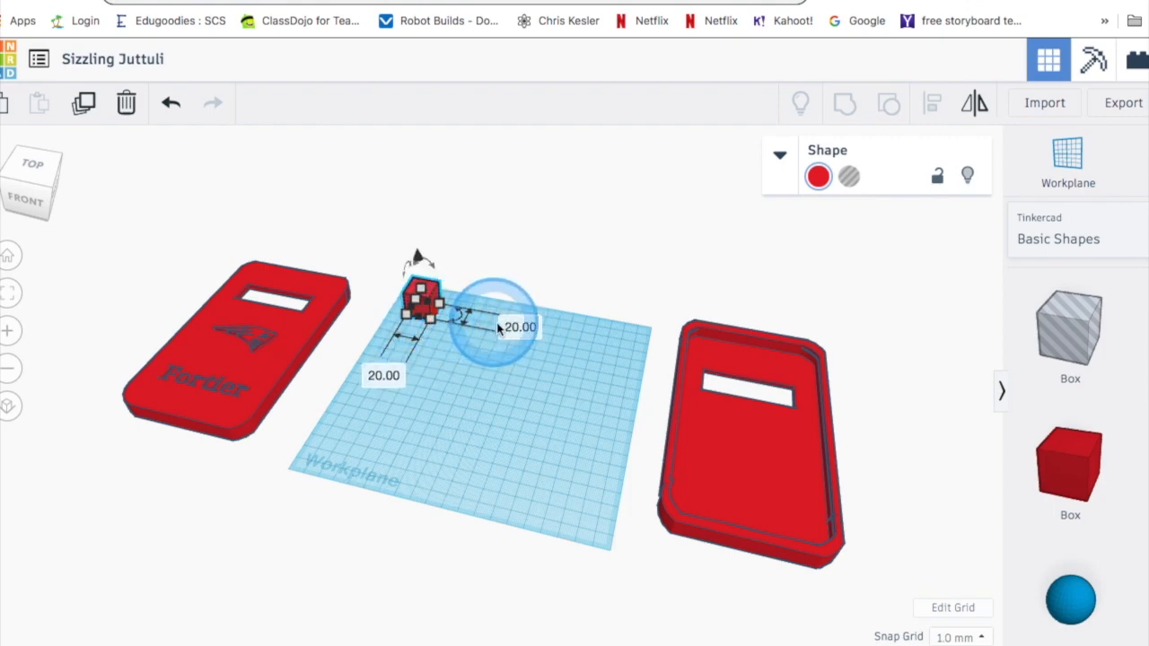
left_click(531, 328)
double_click(530, 329)
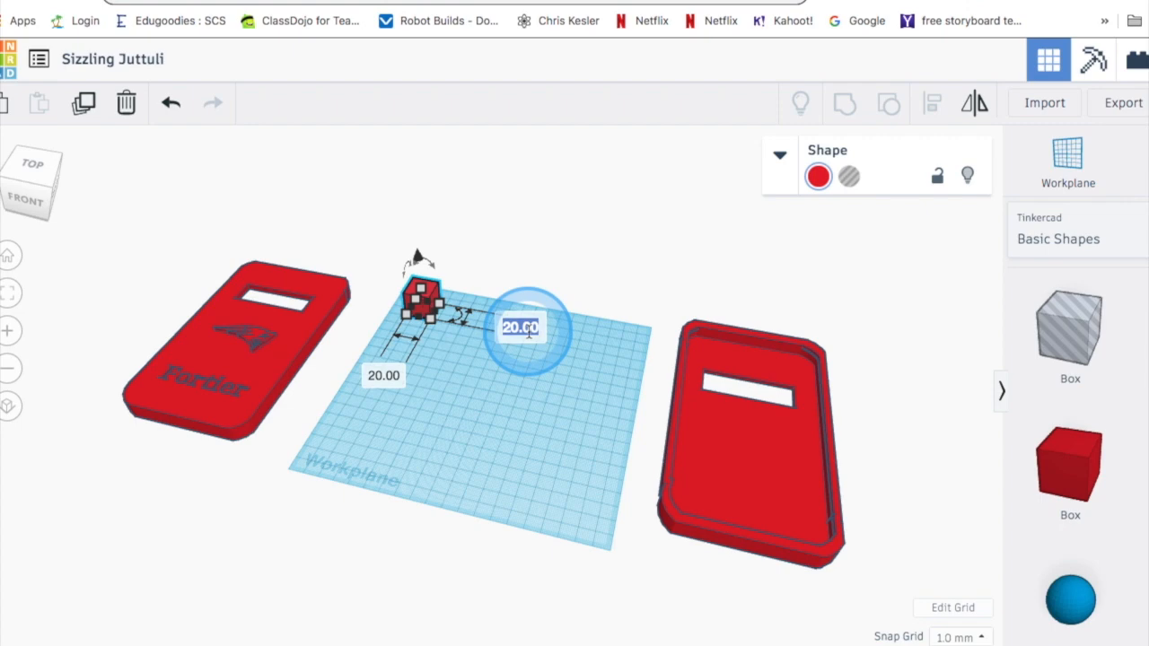
key("BackSpace")
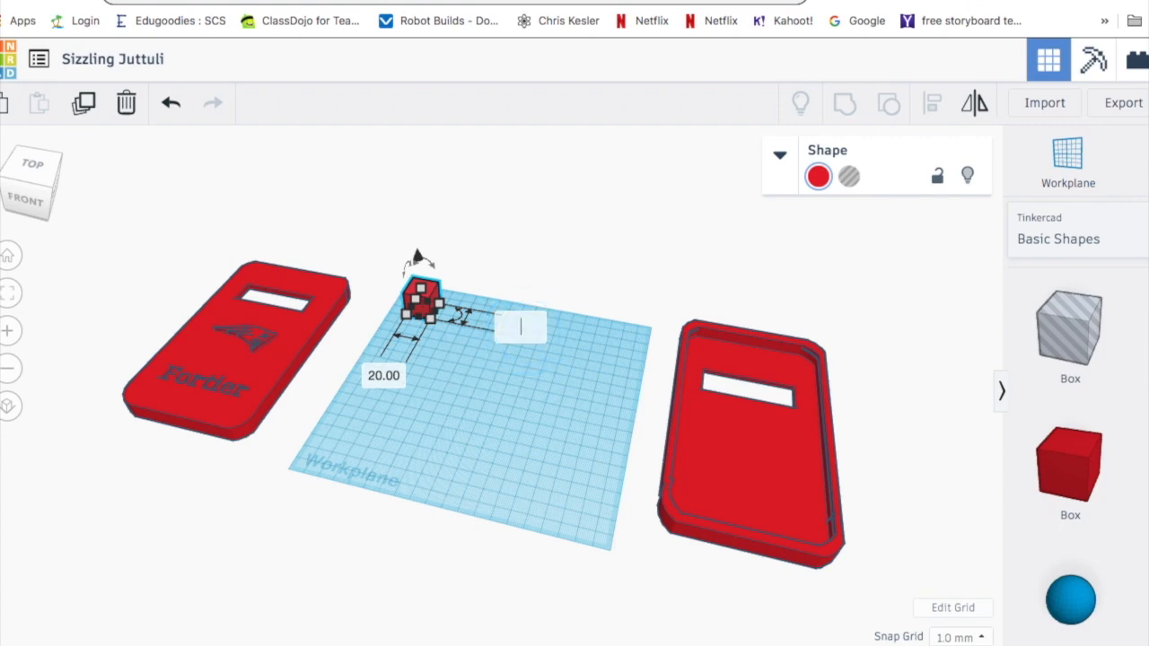
type("152.4")
key("Return")
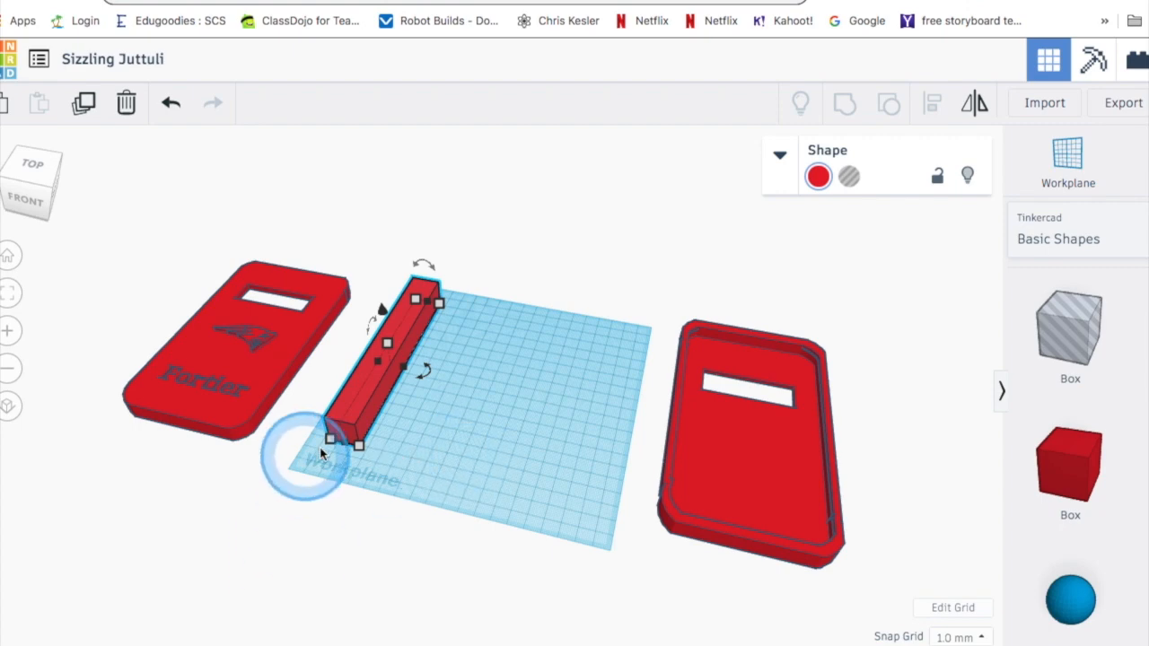
Set the width of the elongated box to 88.9 mm and deselect it
mouse_move(356, 449)
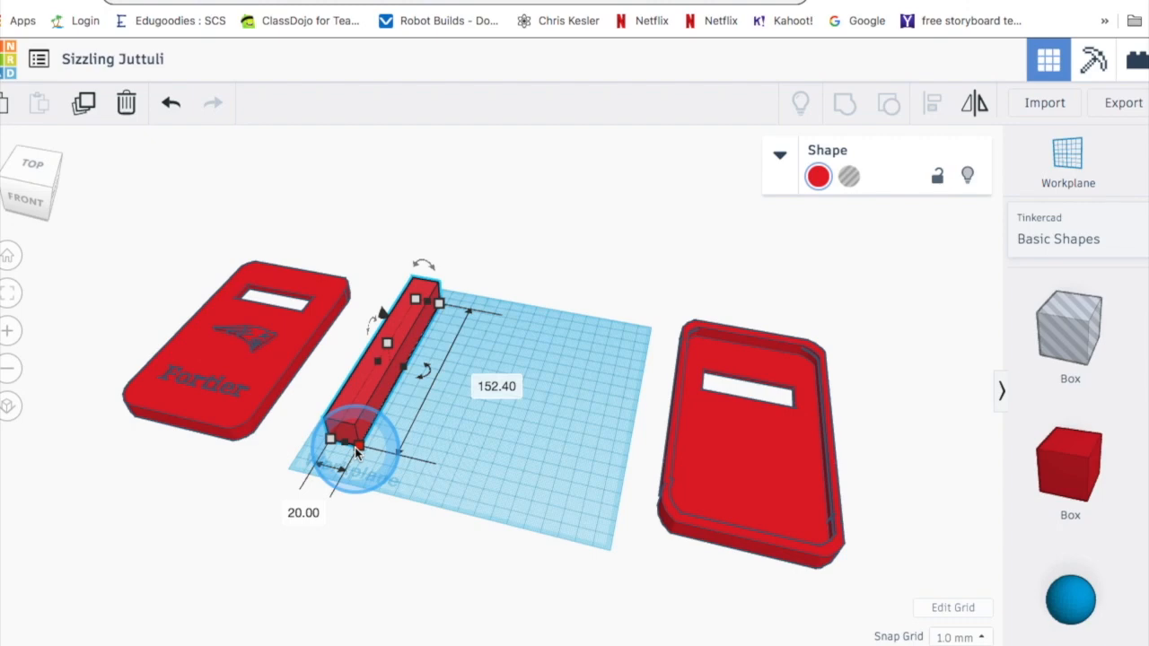
left_click(303, 513)
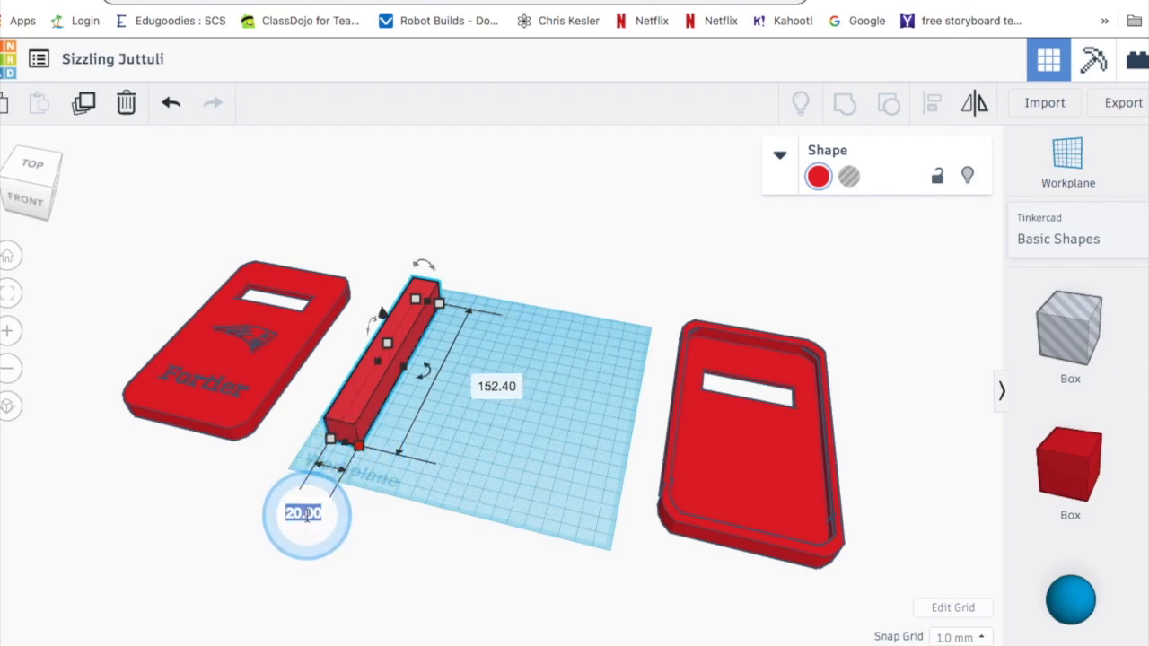
type("88.9")
key("Return")
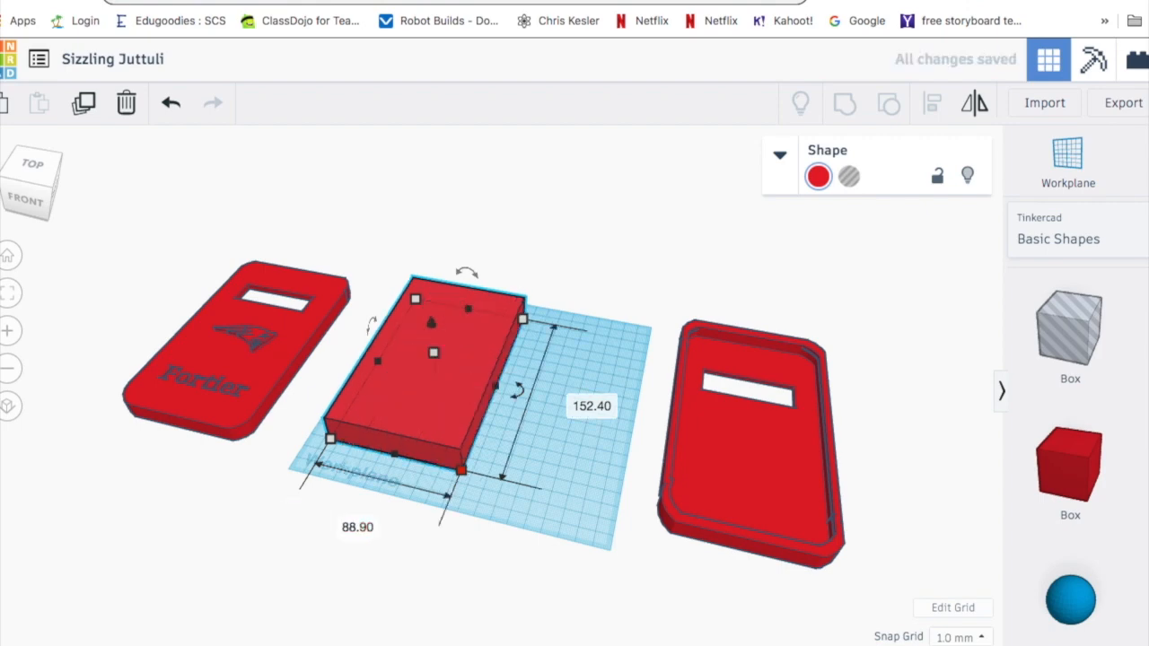
left_click(534, 440)
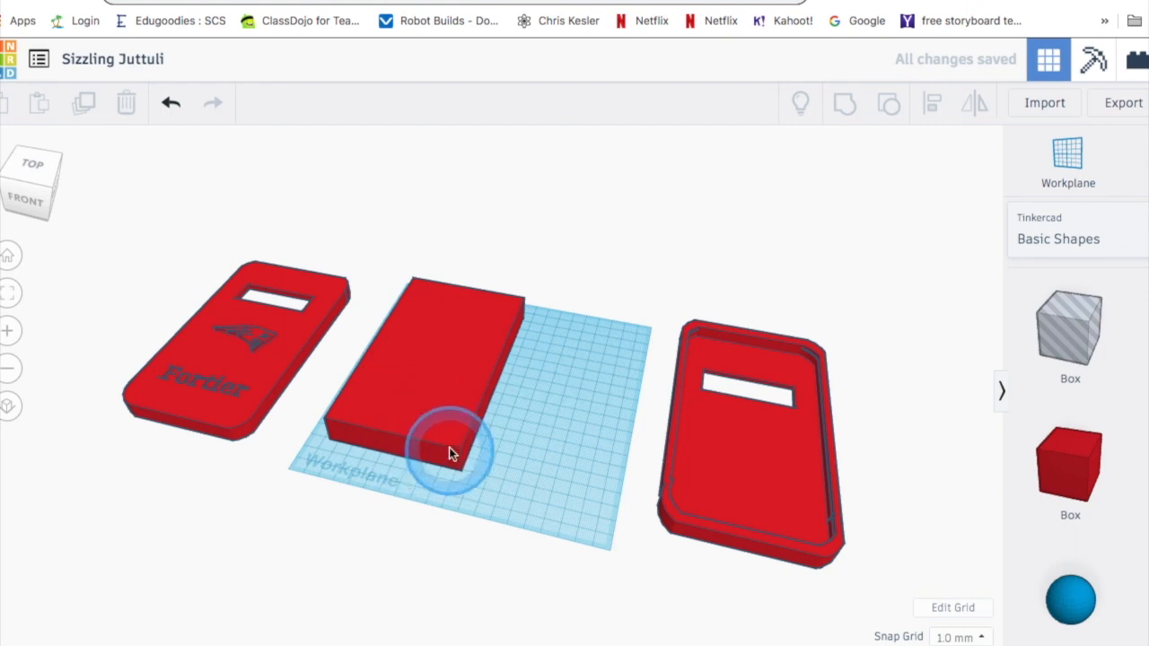
right_click_drag(511, 483, 426, 429)
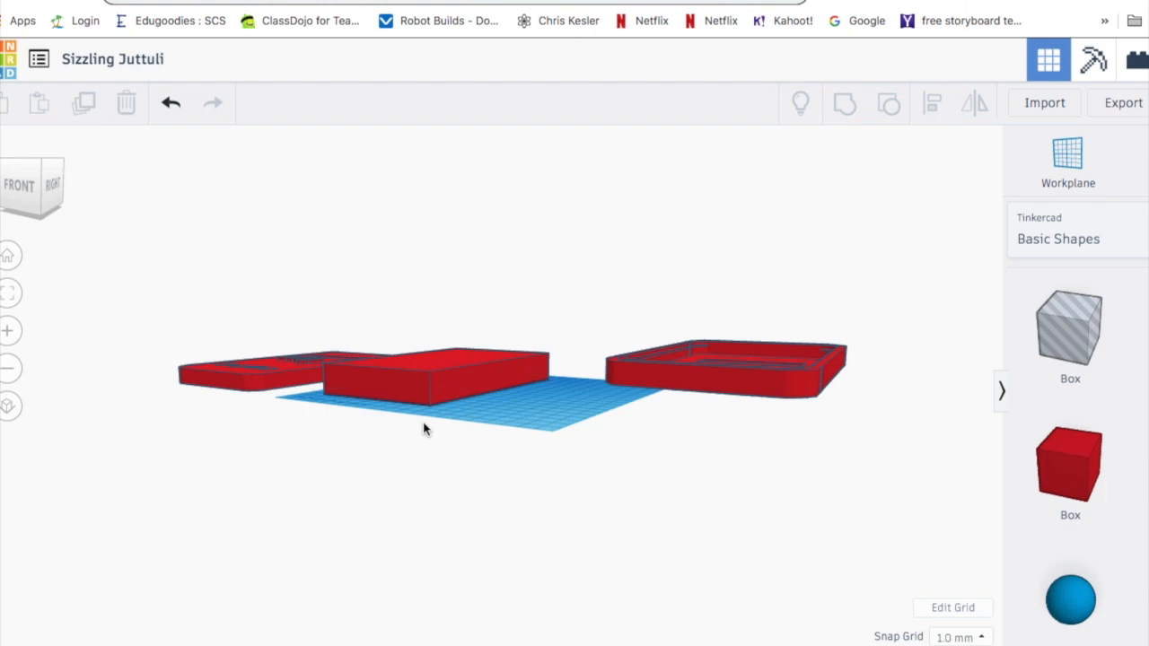
left_click(415, 429)
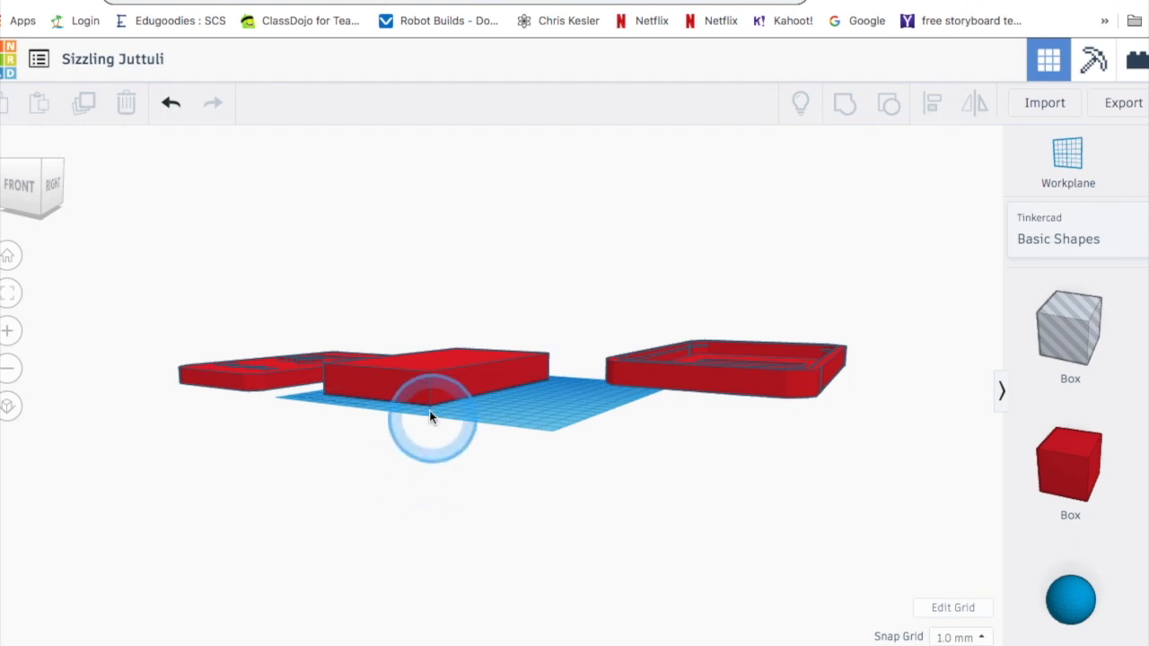
left_click(408, 382)
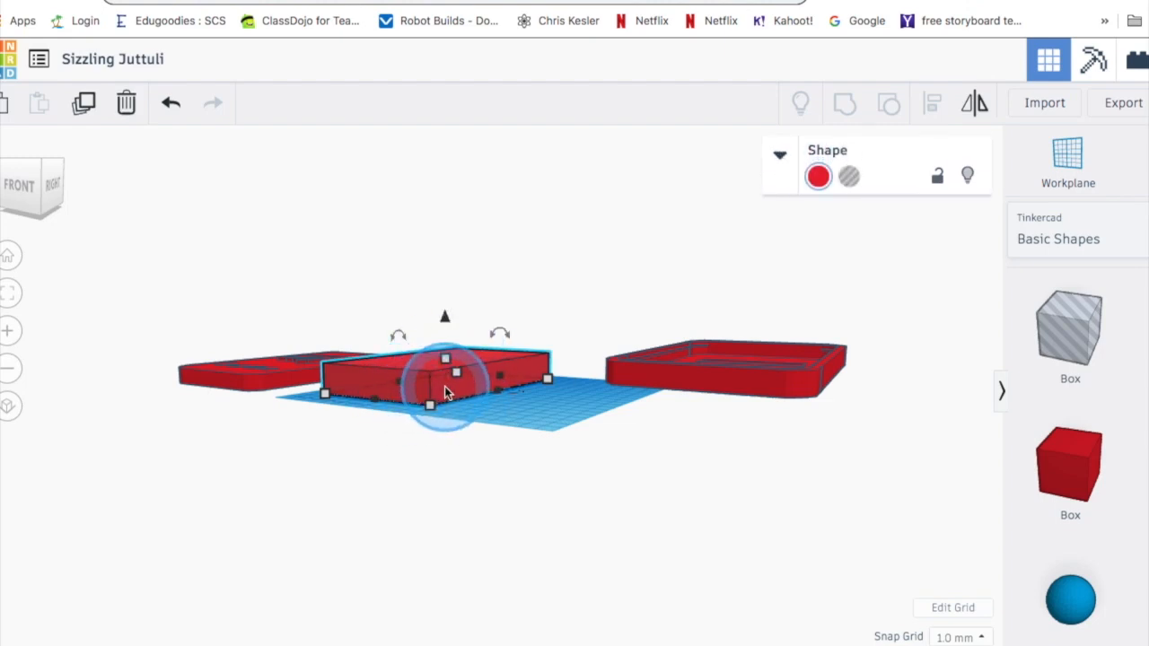
left_click(502, 434)
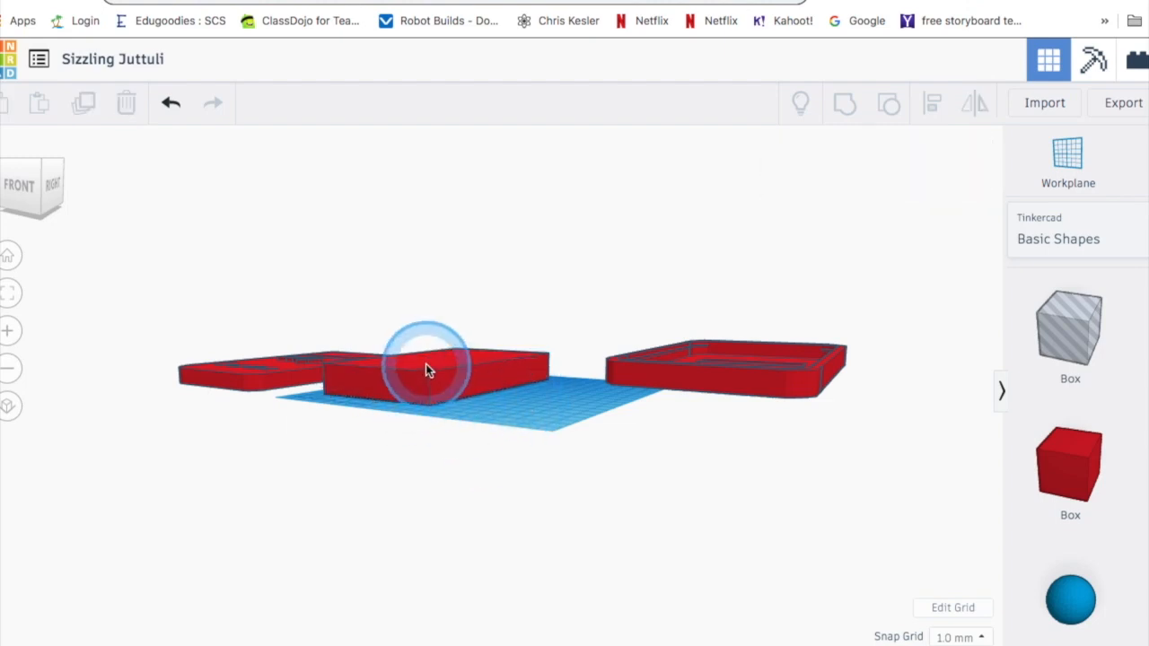
right_click_drag(574, 455, 617, 528)
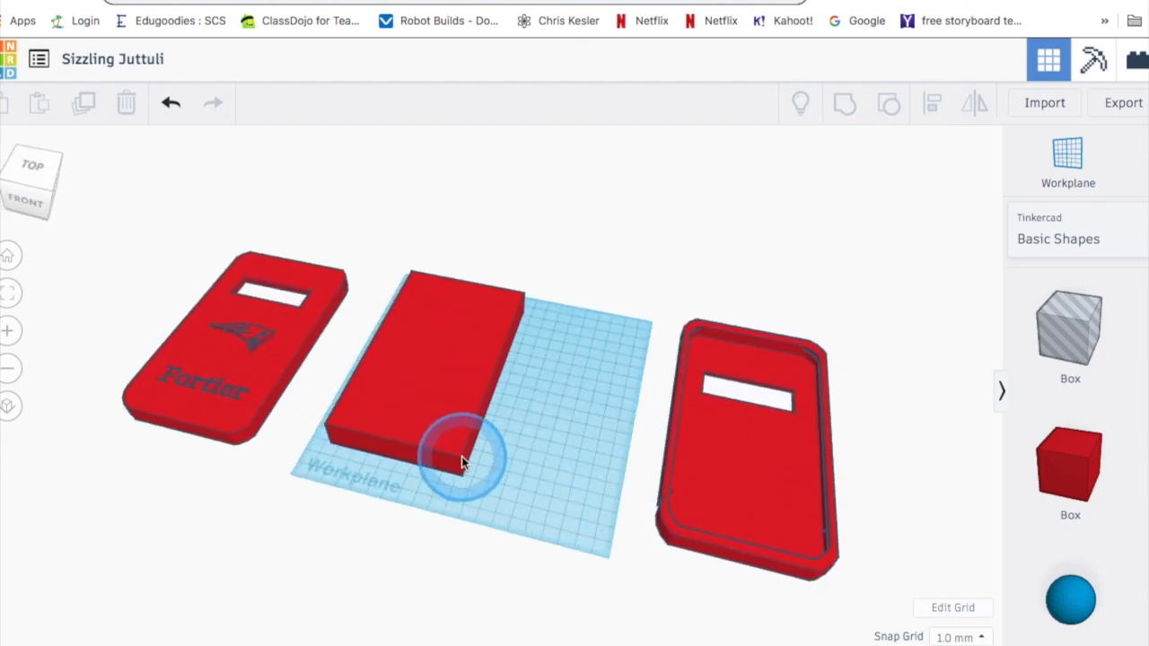
Place a new red box and a cylinder hole on the empty part of the workplane beside the large slab
left_click_drag(1087, 458, 577, 442)
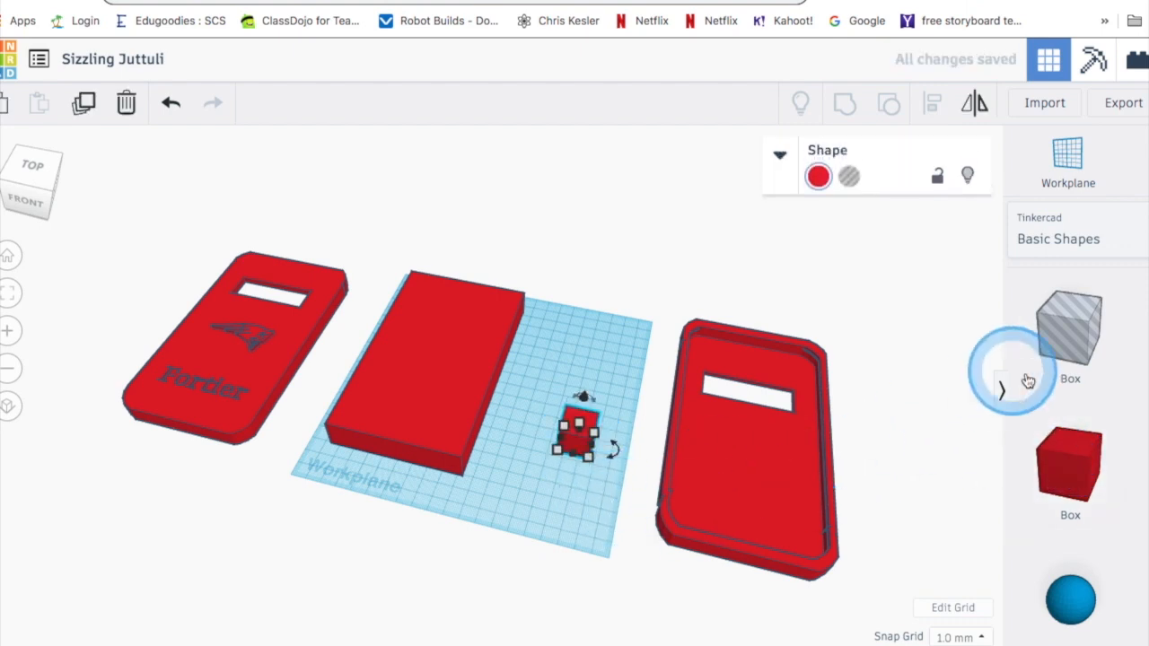
scroll(1060, 480, "down", 2)
scroll(1060, 480, "up", 3)
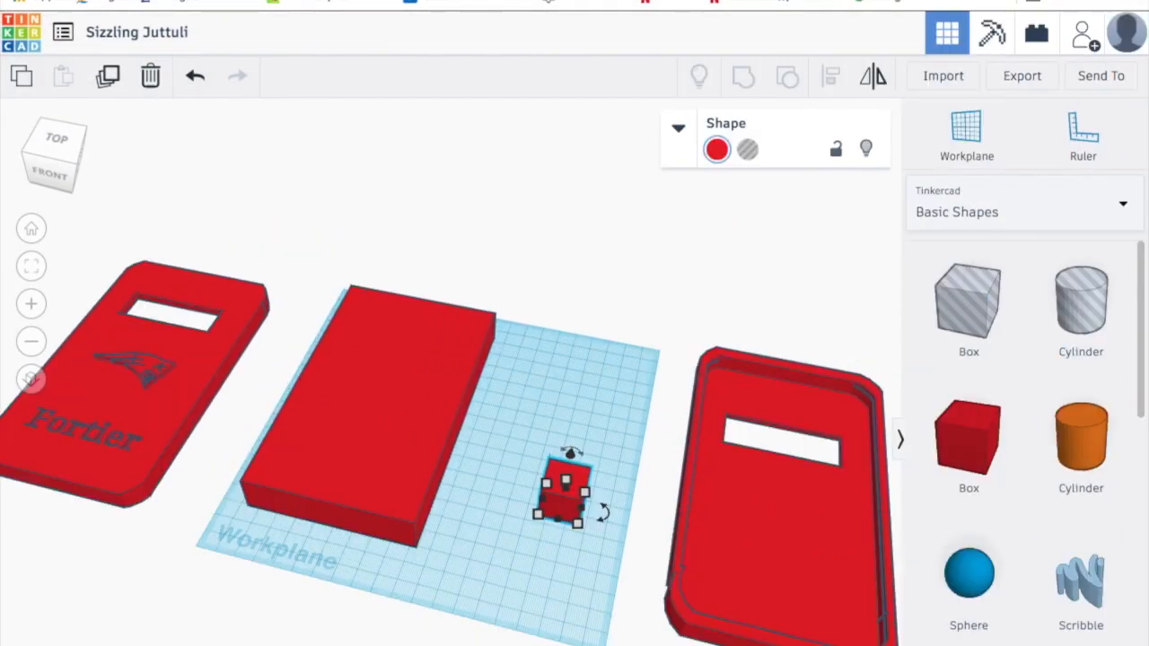
left_click_drag(1086, 321, 588, 392)
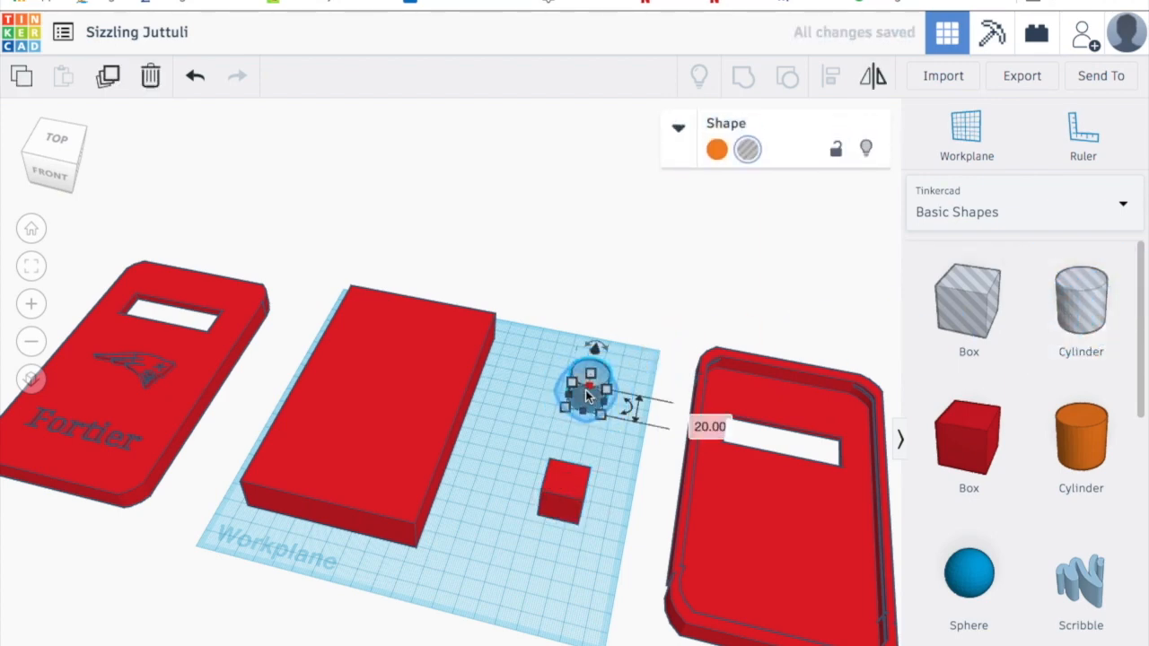
Move the cylinder hole so it overlaps the small box's front corner and enlarge the cylinder slightly
left_click_drag(607, 453, 605, 429)
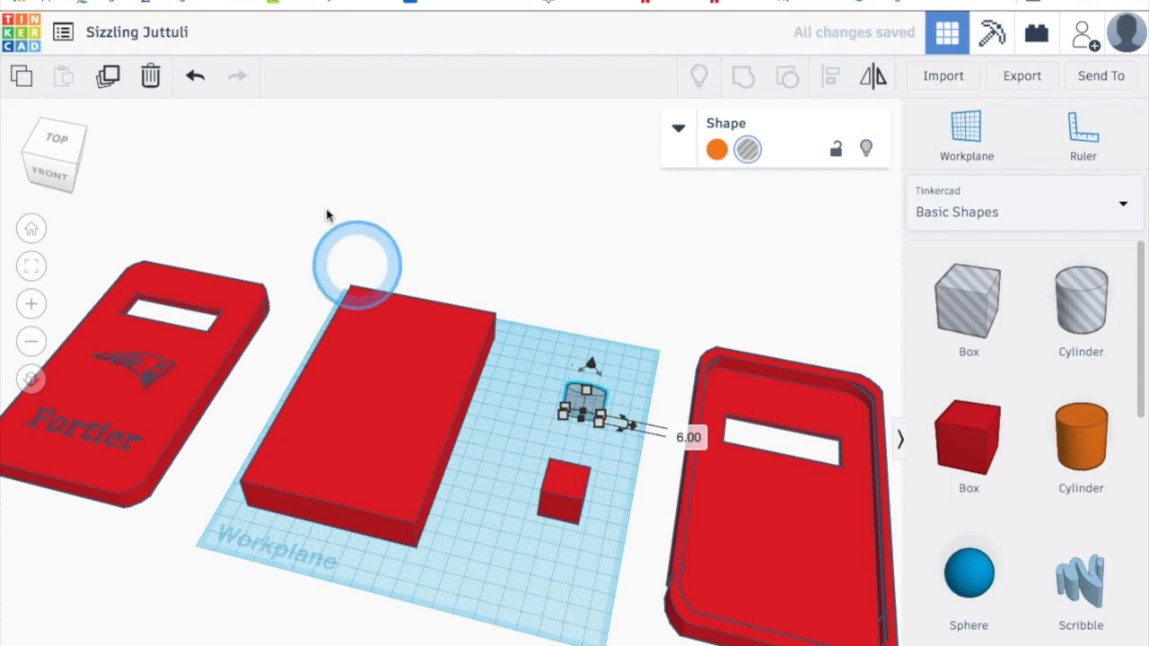
left_click(195, 75)
left_click_drag(585, 391, 572, 518)
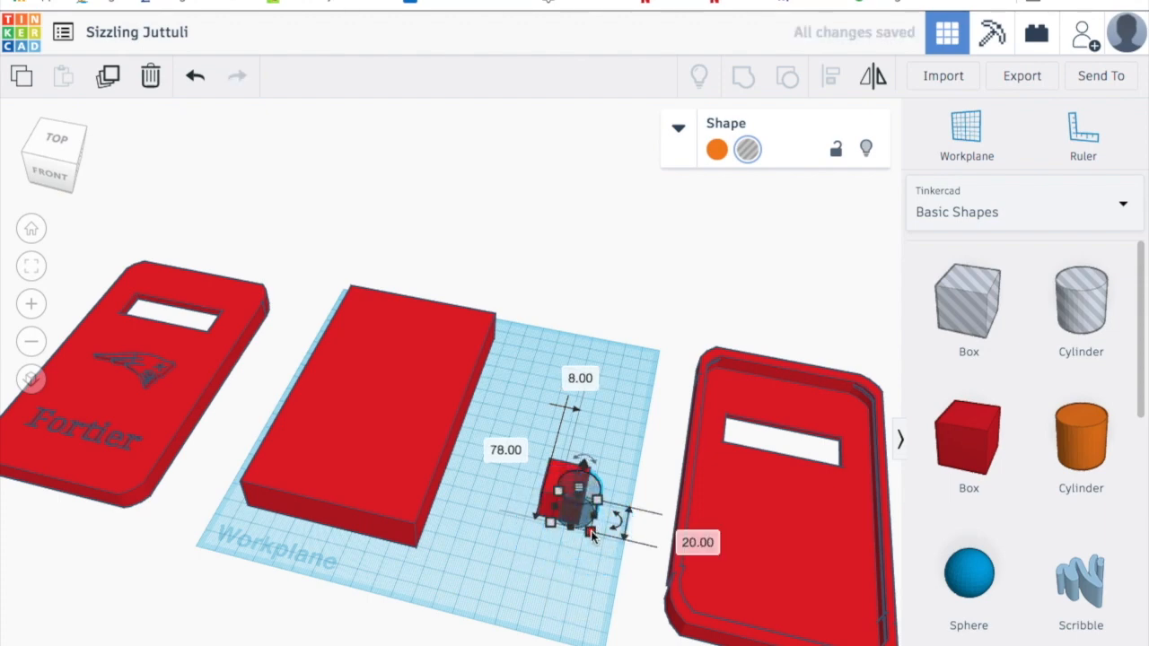
left_click(592, 533)
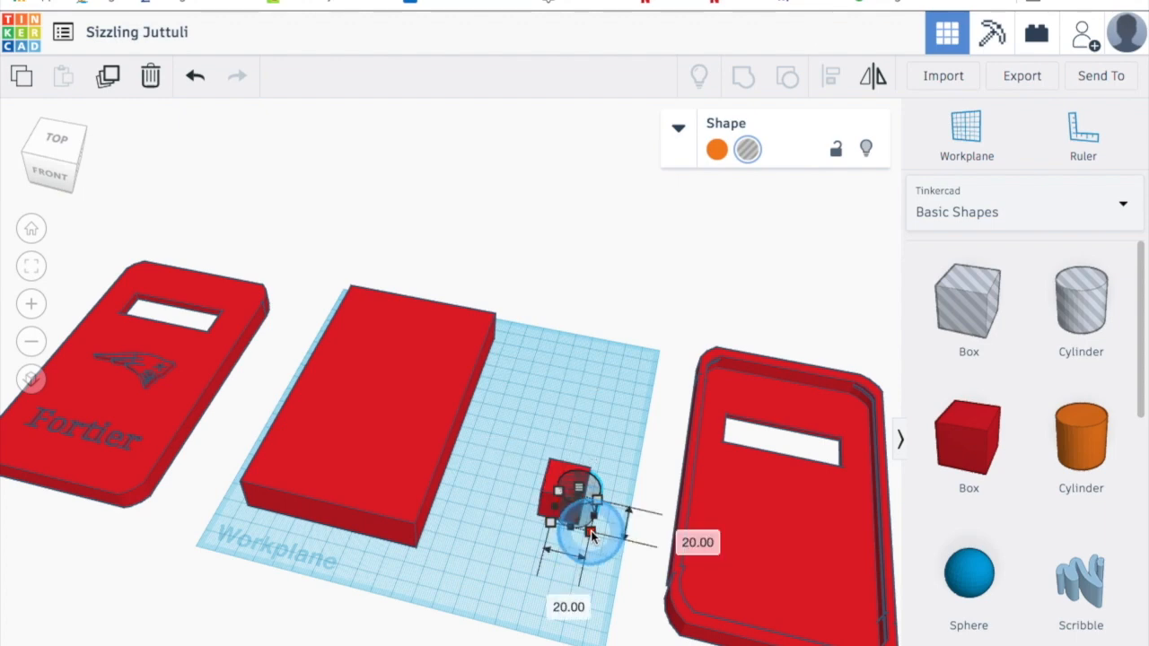
left_click_drag(592, 534, 599, 545)
Group the small box with the overlapping cylinder hole to cut a curved notch into the box
right_click_drag(487, 544, 484, 607)
left_click(532, 552)
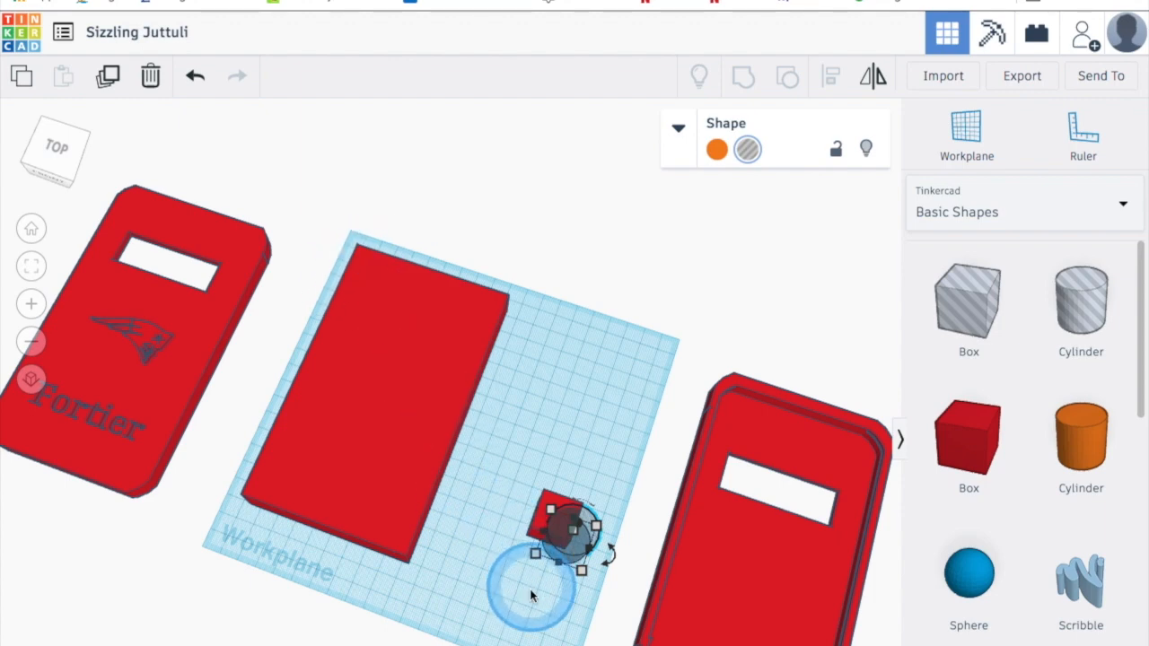
left_click(494, 587)
right_click_drag(495, 587, 470, 585)
left_click(529, 562)
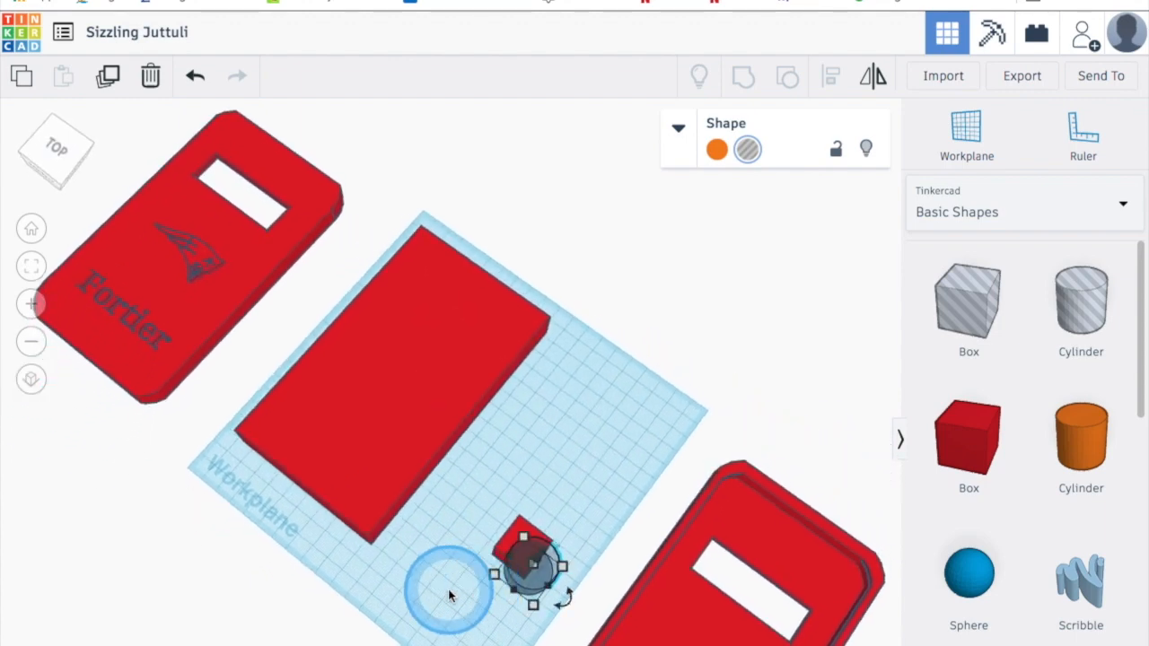
left_click_drag(480, 506, 565, 610)
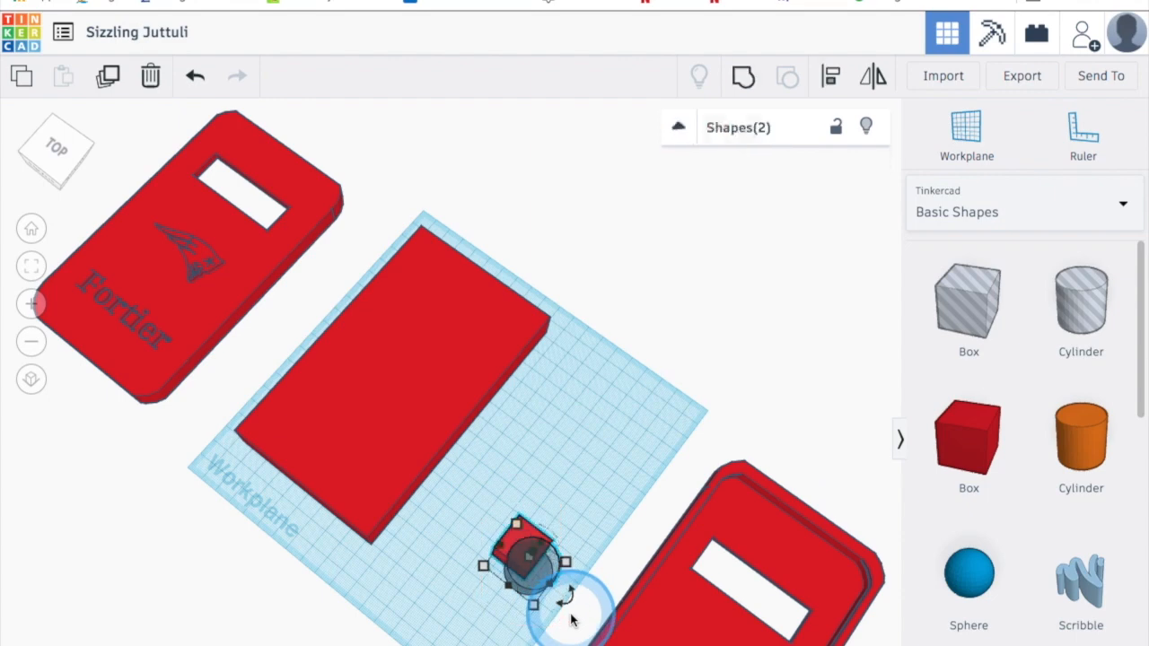
left_click(567, 486)
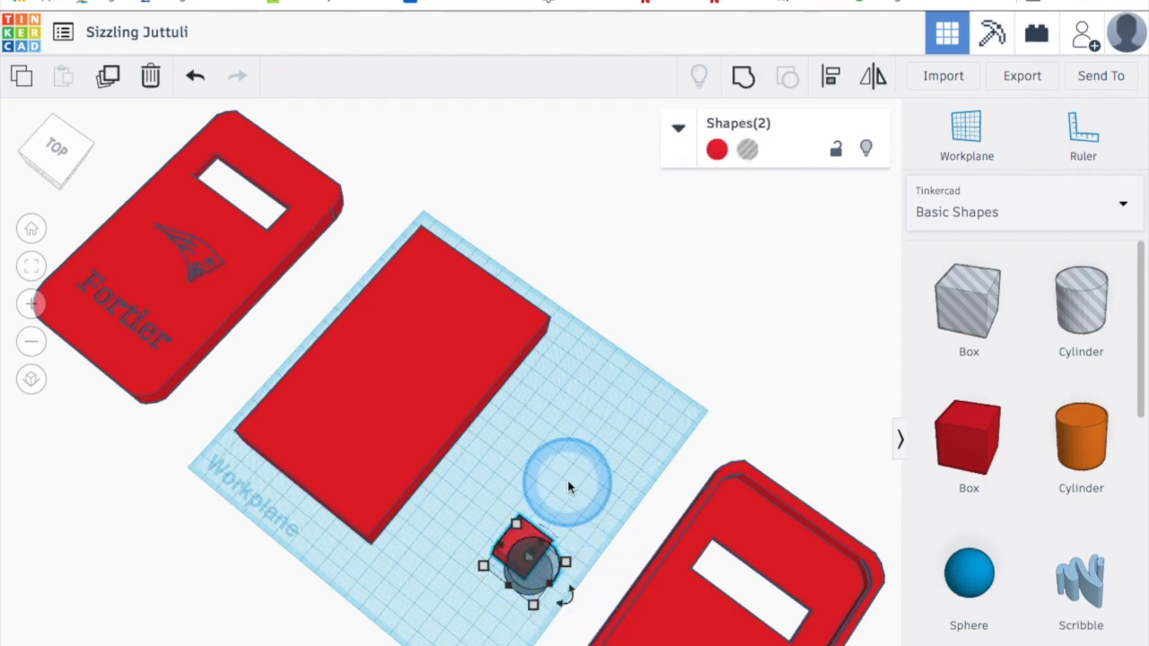
key("ctrl+g")
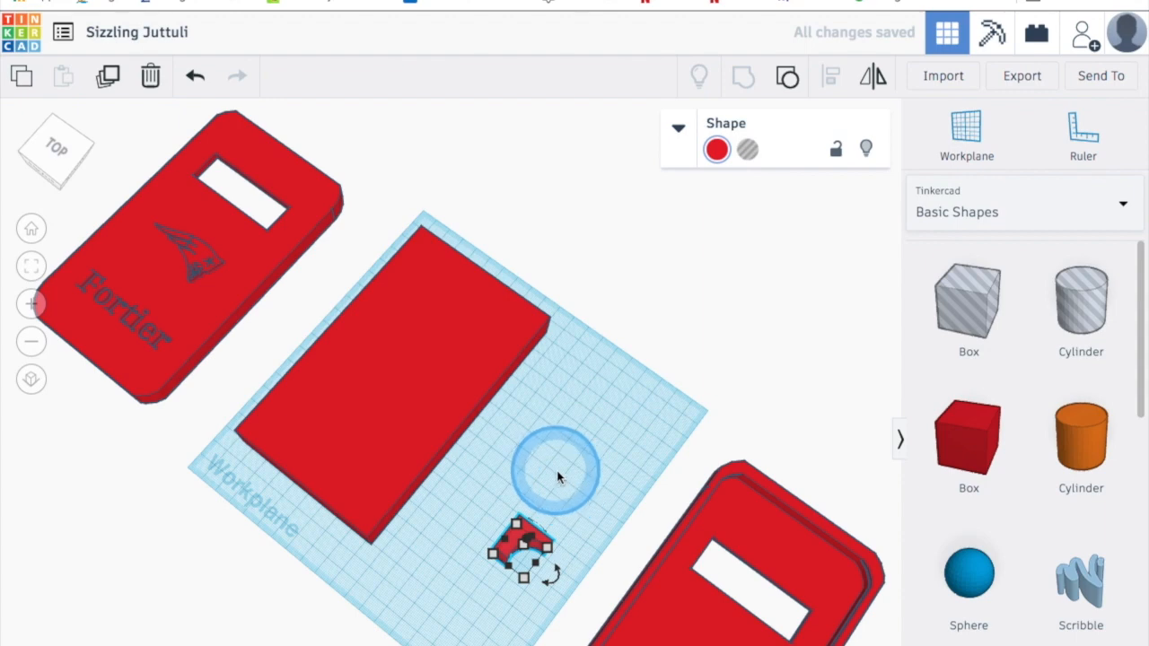
left_click(558, 473)
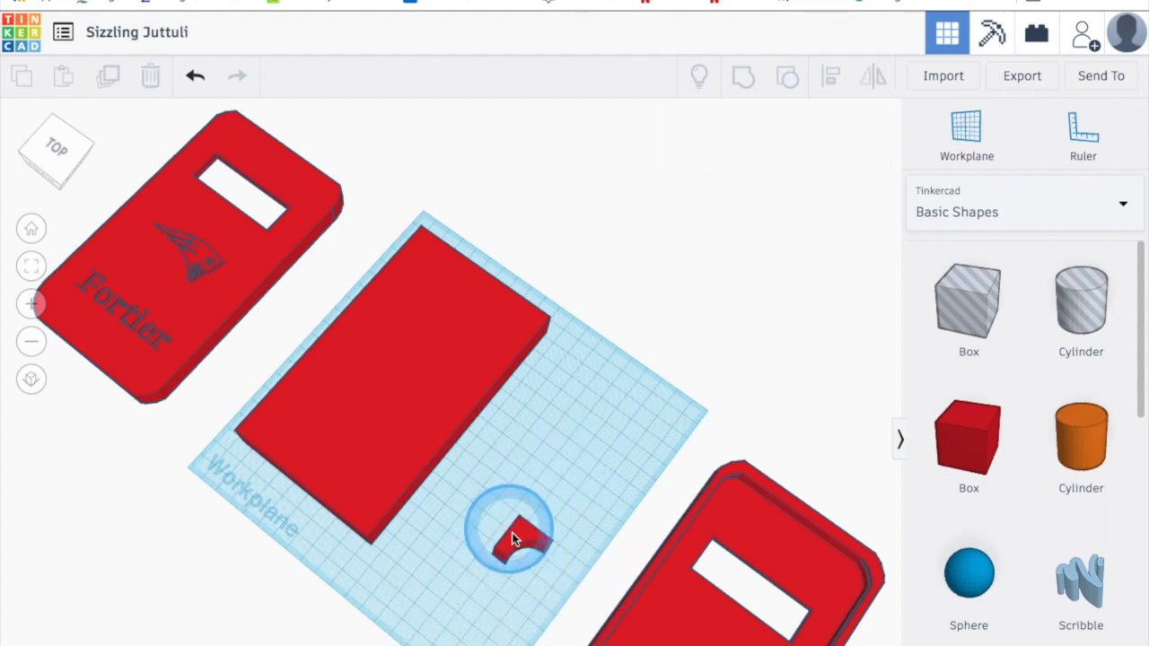
Turn the notched corner piece into a hole and move it onto the slab's back-left corner
left_click(512, 533)
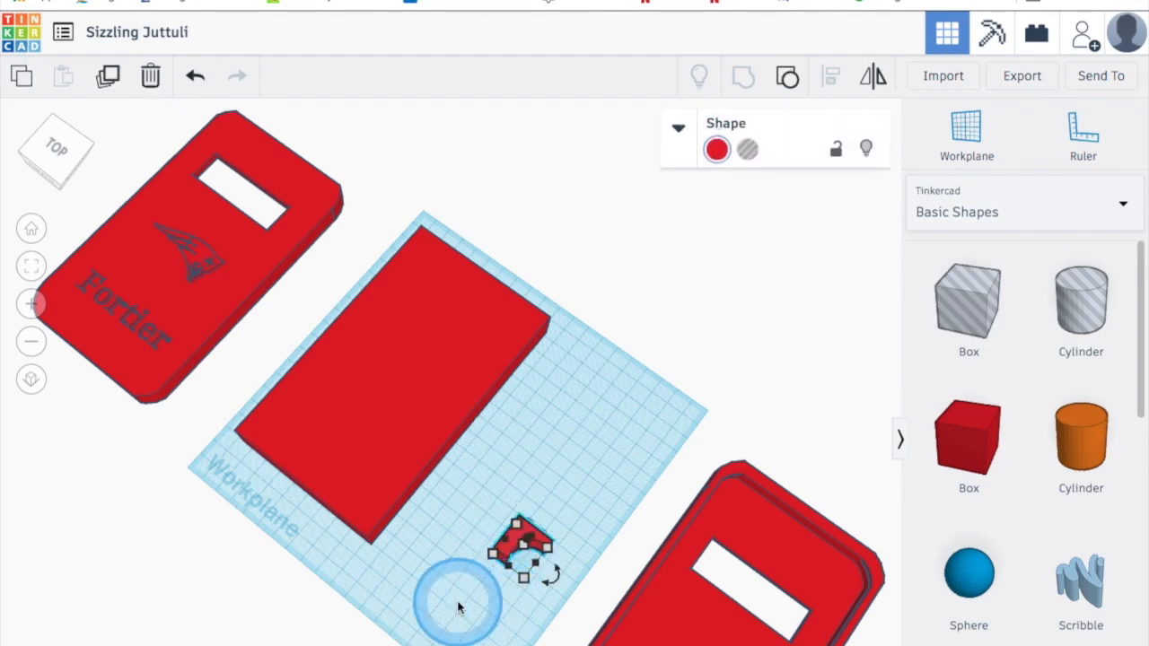
left_click(747, 149)
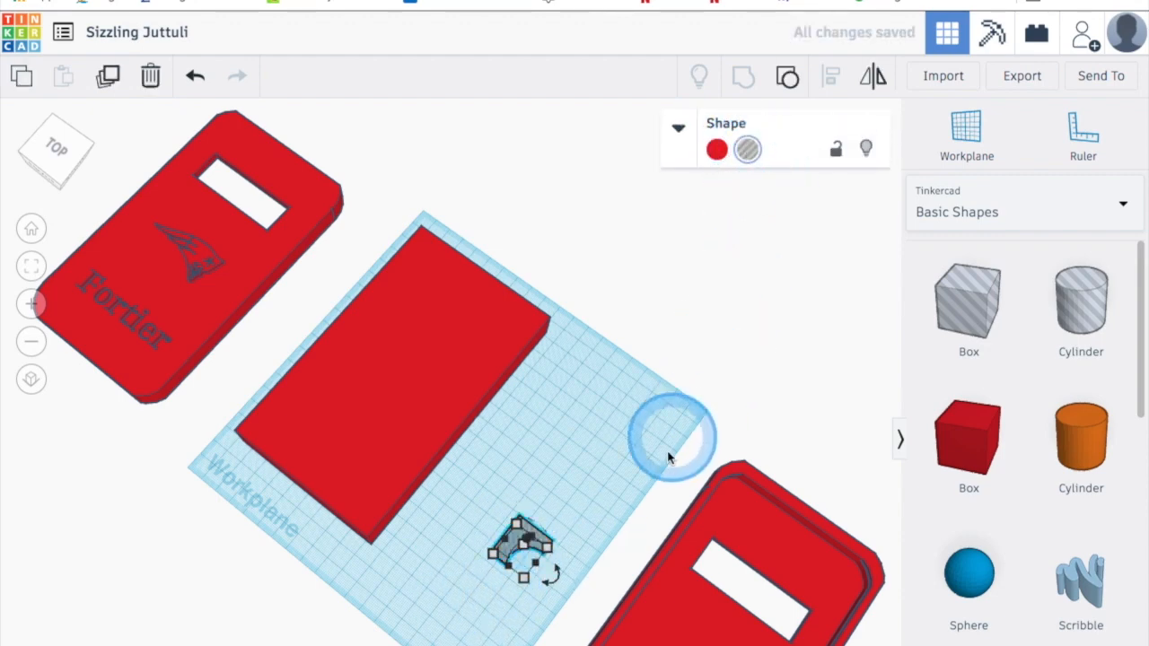
right_click_drag(598, 487, 568, 525)
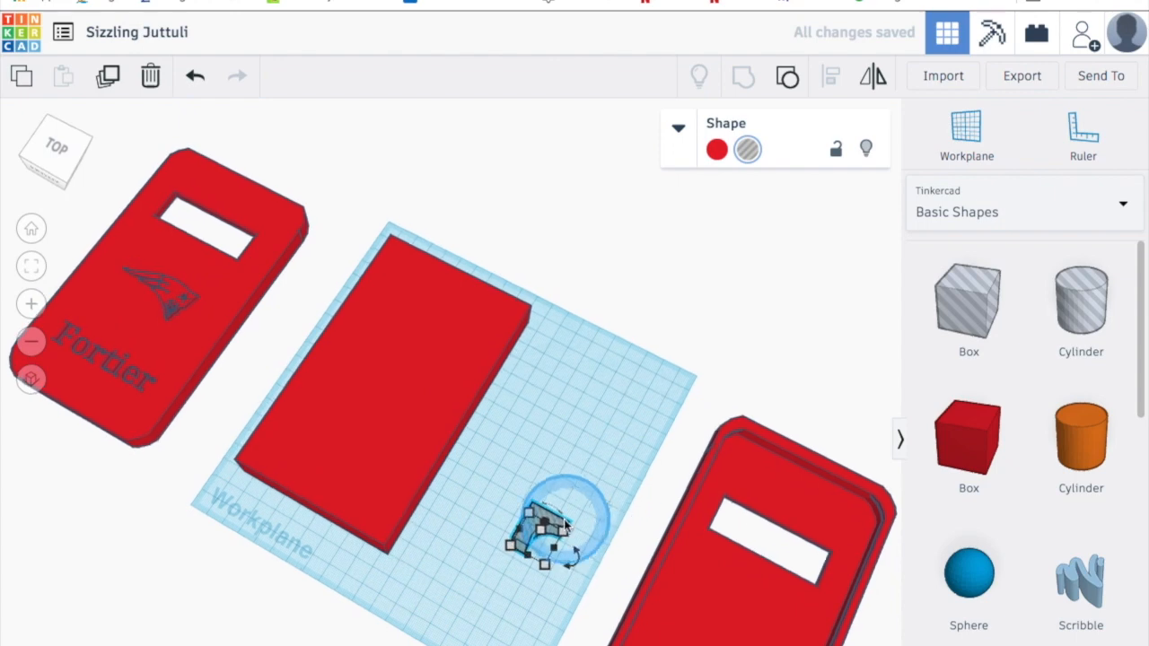
left_click_drag(536, 526, 384, 247)
right_click_drag(470, 252, 562, 316)
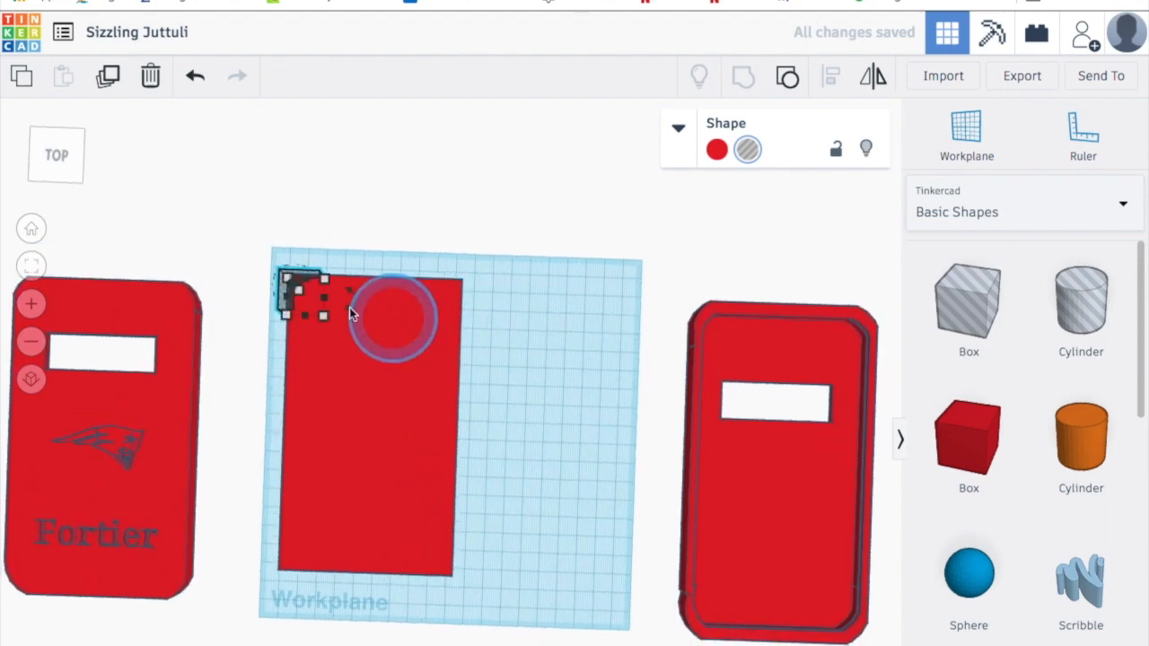
left_click(299, 280)
mouse_move(294, 274)
left_mouse_down()
mouse_move(307, 286)
mouse_move(301, 274)
left_mouse_up()
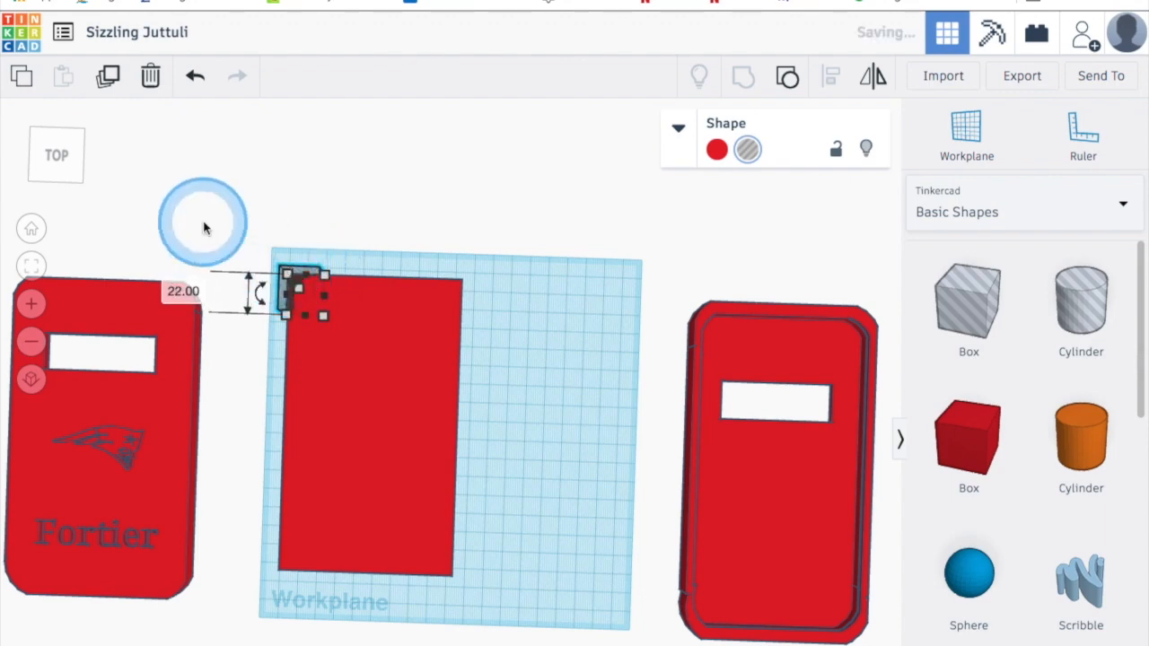
left_click(195, 76)
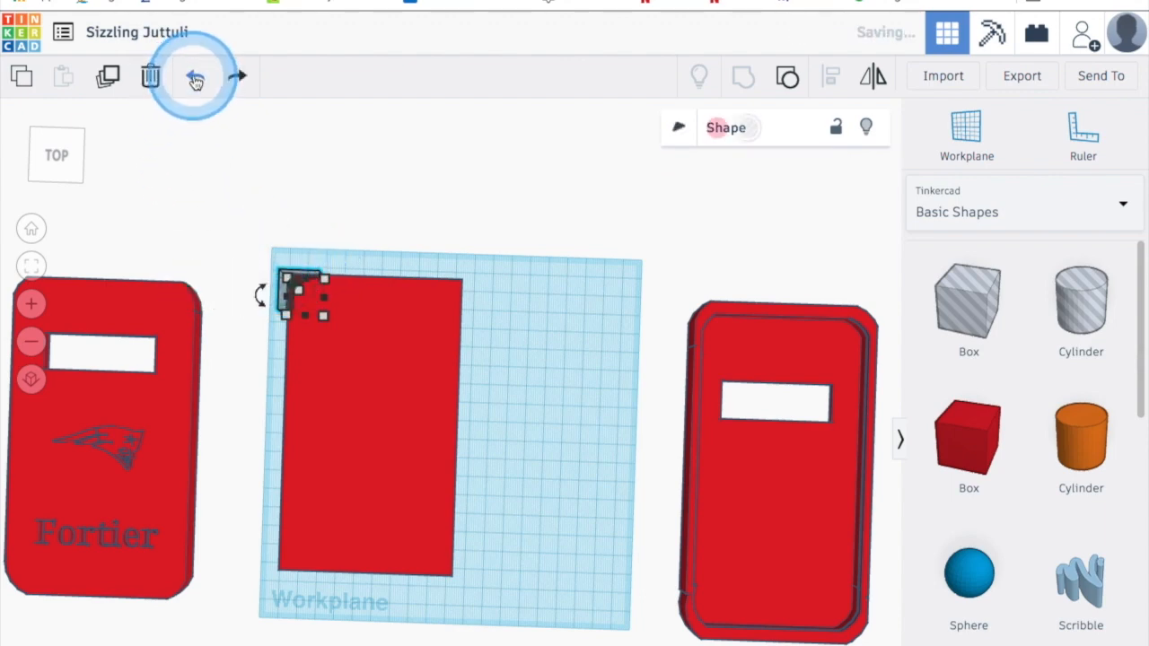
Shift the corner hole piece outward from the slab's back-left corner, about 7 mm to the left and 4 mm back
left_click(357, 215)
mouse_move(276, 274)
left_mouse_down()
mouse_move(266, 264)
mouse_move(272, 275)
left_mouse_up()
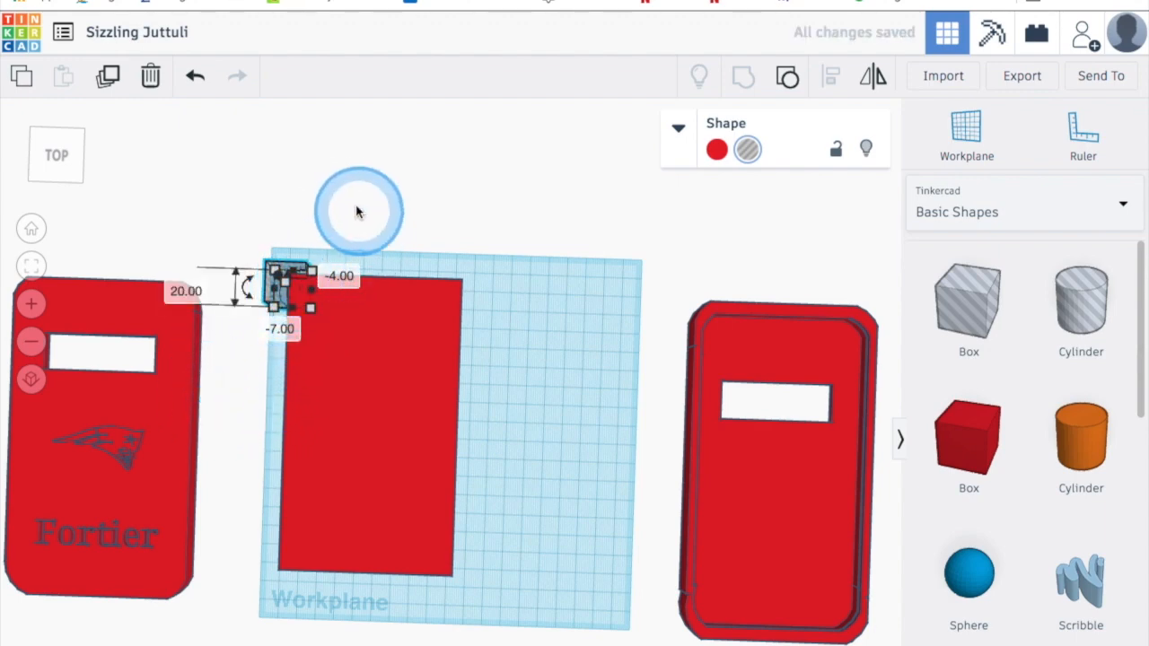
right_click_drag(385, 221, 313, 249)
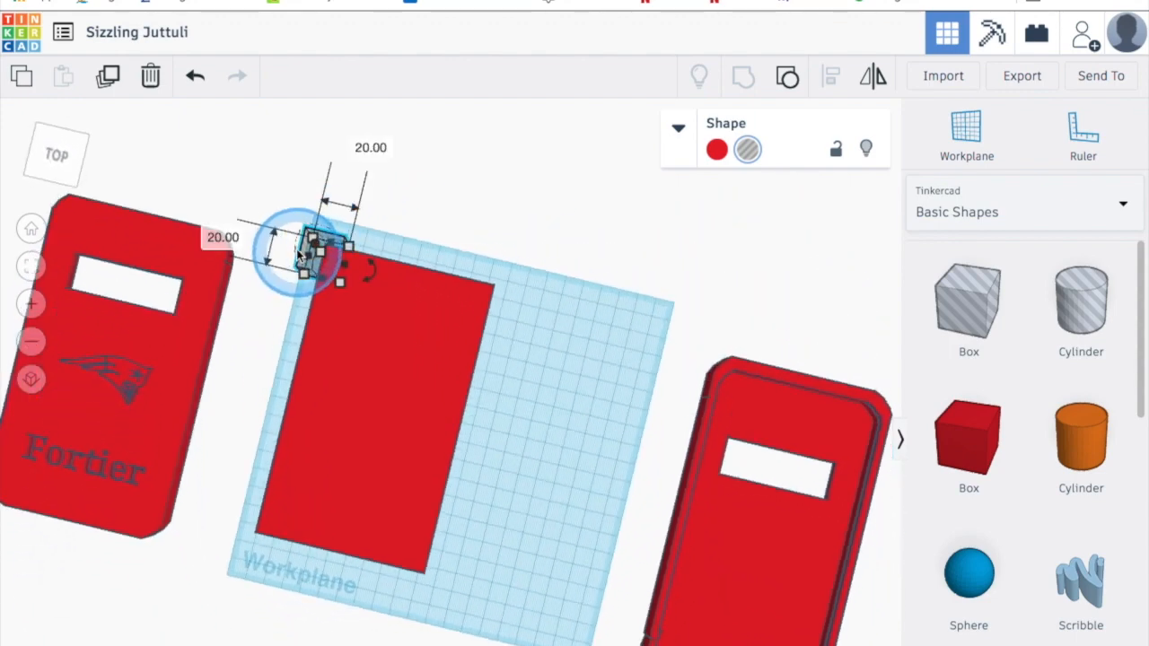
left_click(435, 210)
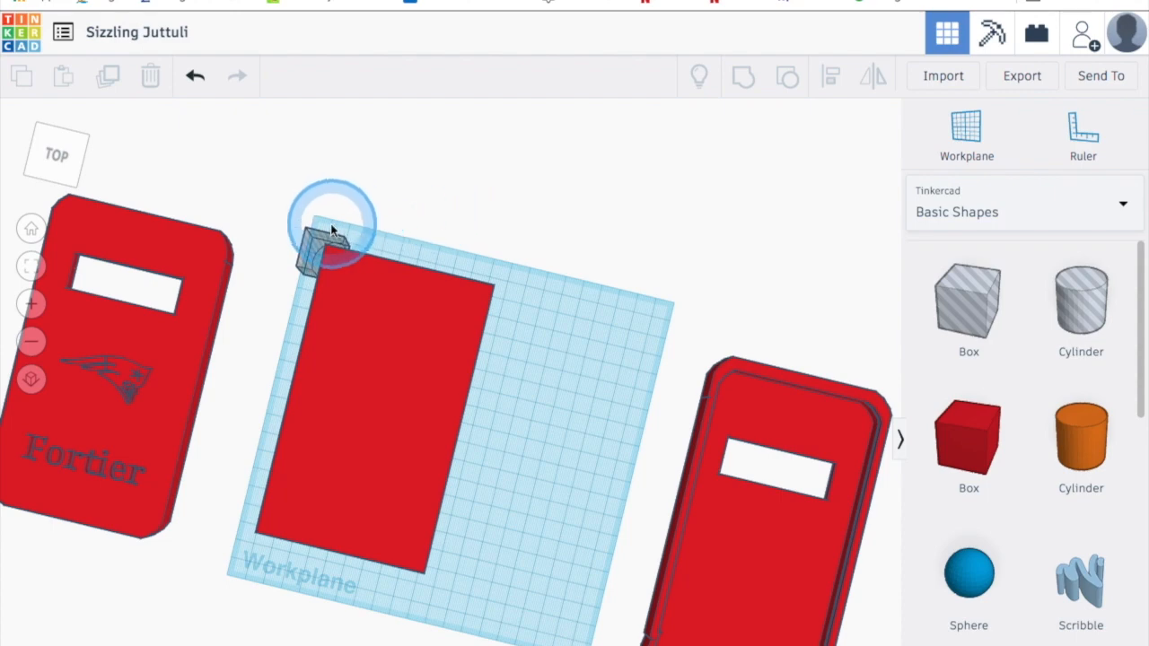
Try to align the notched corner hole piece with the slab's back-left corner by shifting it a few millimetres
left_click_drag(316, 243, 323, 248)
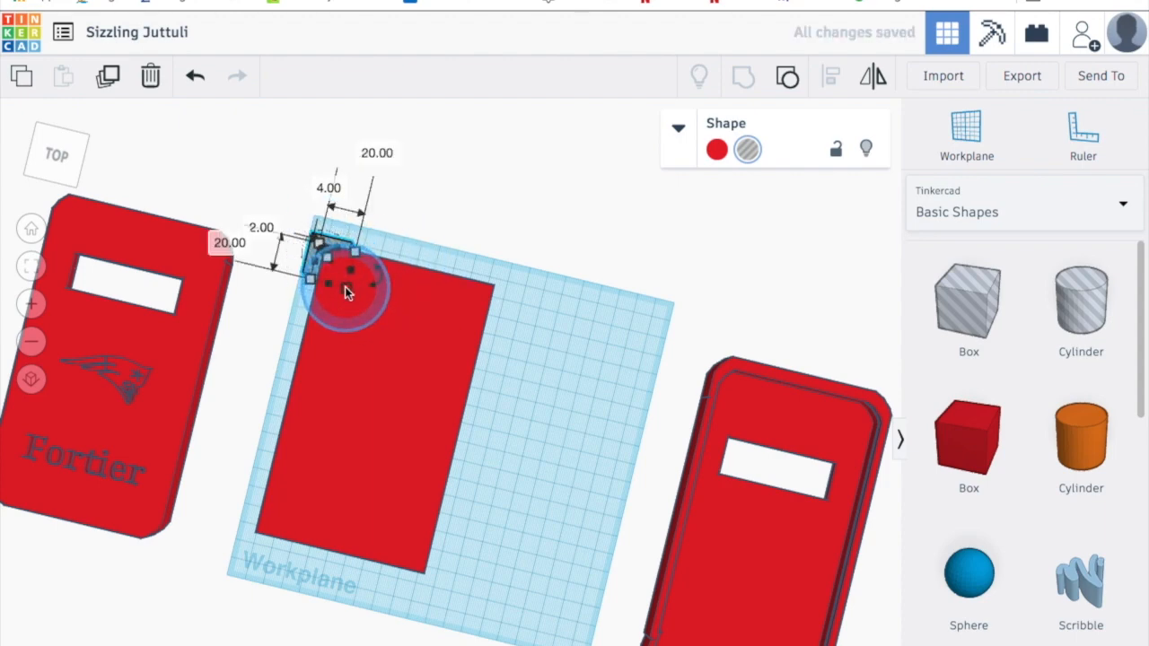
left_click_drag(345, 286, 351, 295)
left_click(412, 240)
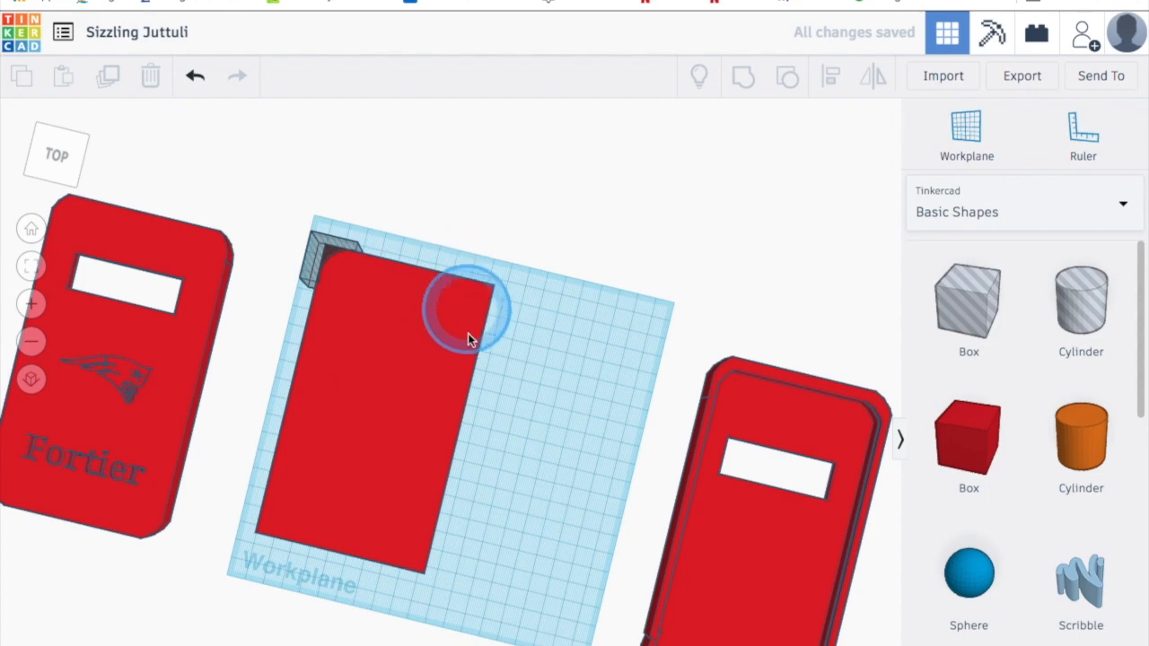
left_click(317, 249)
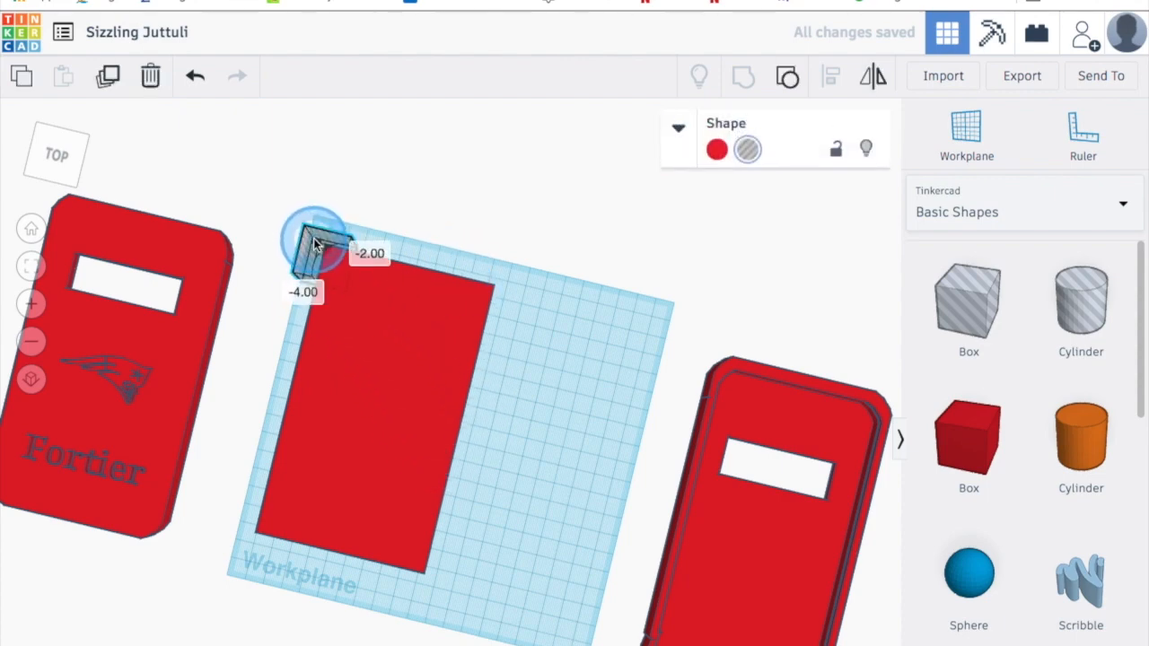
left_click_drag(317, 248, 321, 252)
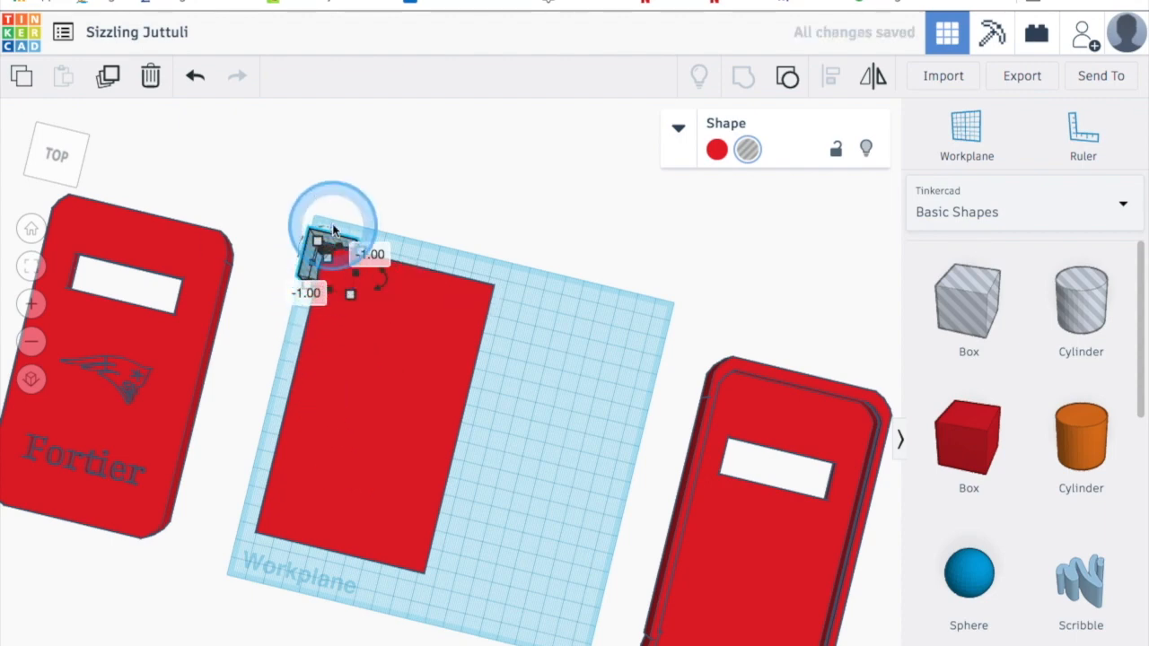
left_click(207, 186)
Undo the corner placement, hole conversion and grouping to restore the separate small box and cylinder hole
left_click(195, 77)
left_click(197, 79)
left_click(198, 79)
left_click(198, 79)
left_click(198, 79)
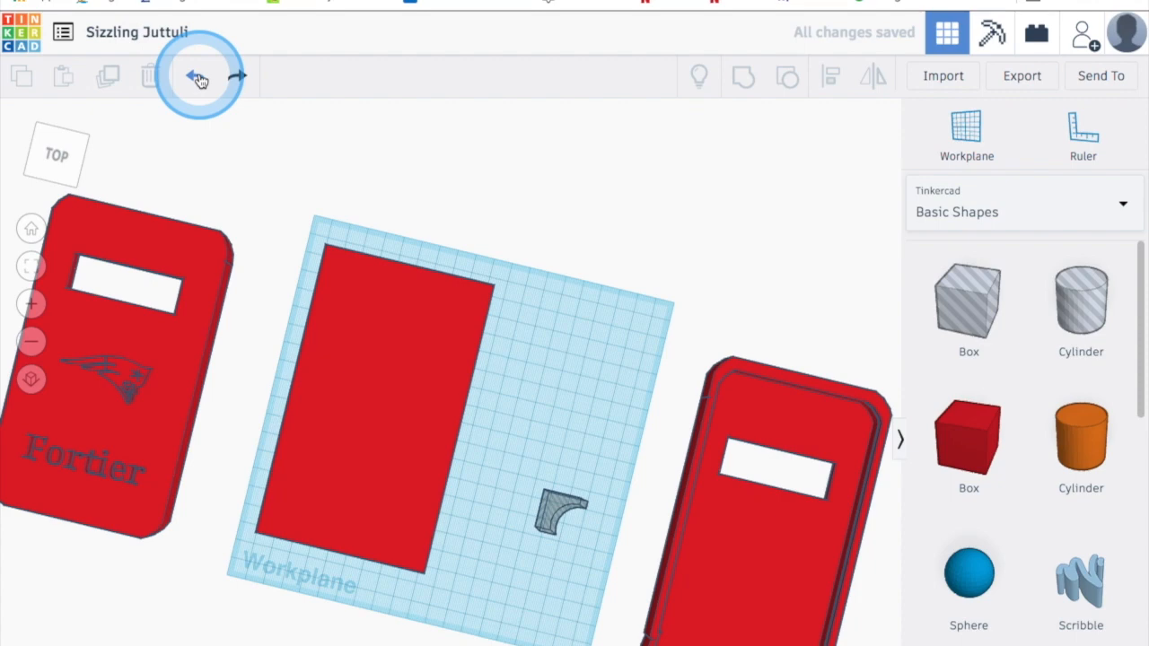
left_click(199, 79)
left_click(200, 79)
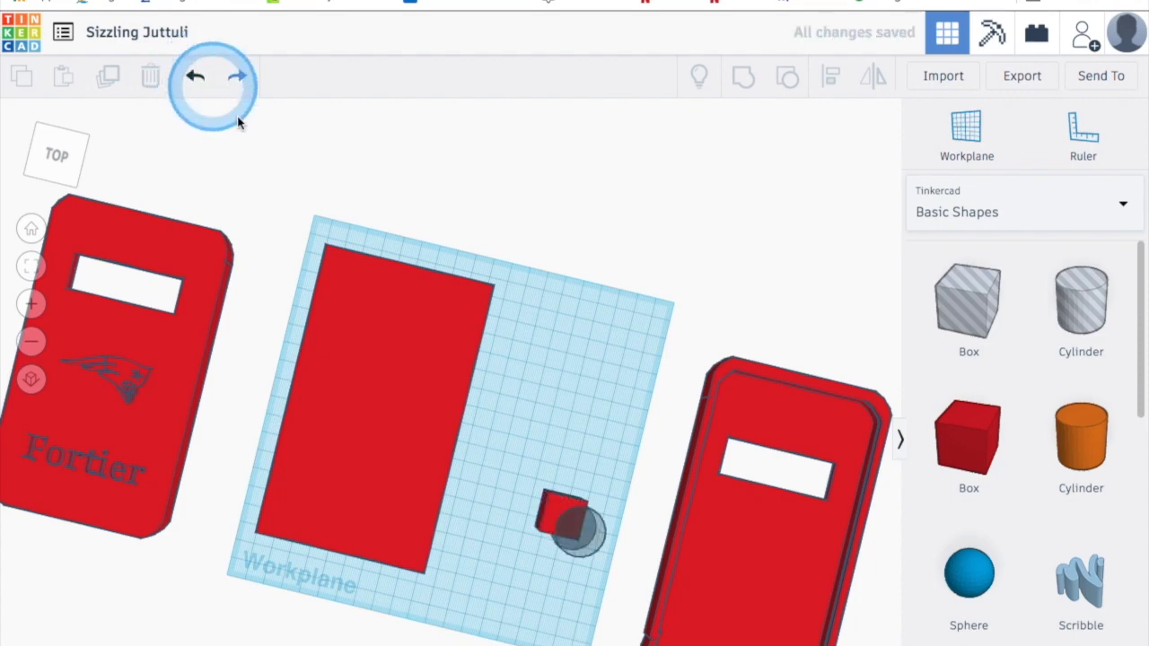
Move the cylinder hole further over the small box's front corner and enlarge its footprint to about 30 mm
mouse_move(566, 537)
left_mouse_down()
mouse_move(585, 536)
mouse_move(577, 528)
left_mouse_up()
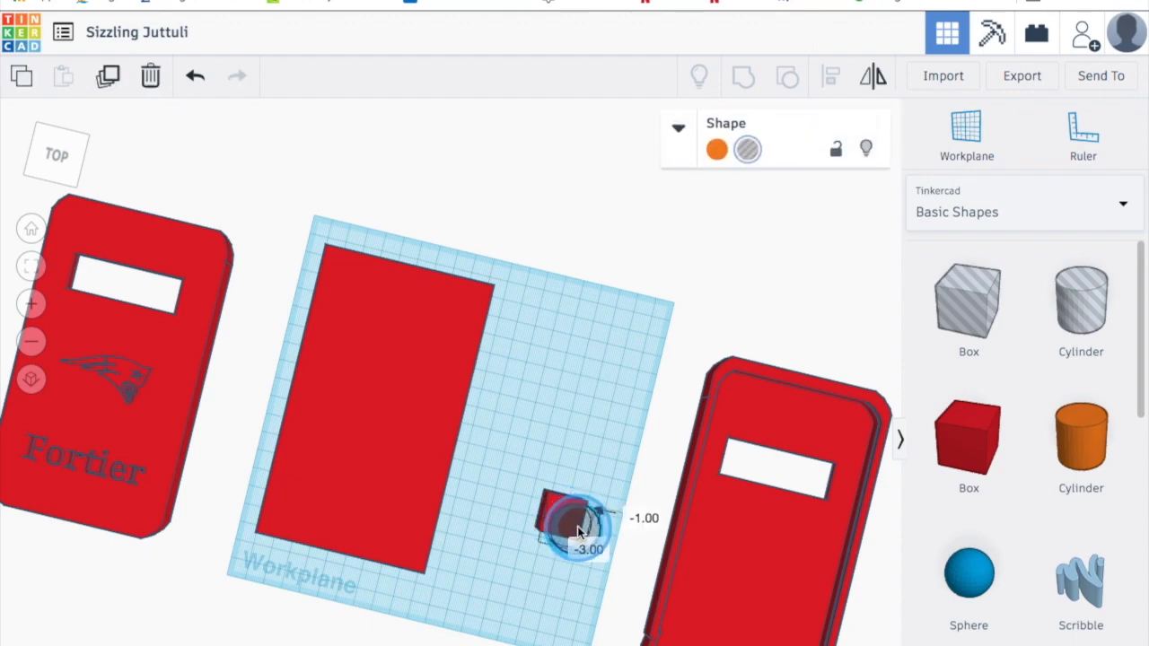
right_click_drag(512, 585, 530, 566)
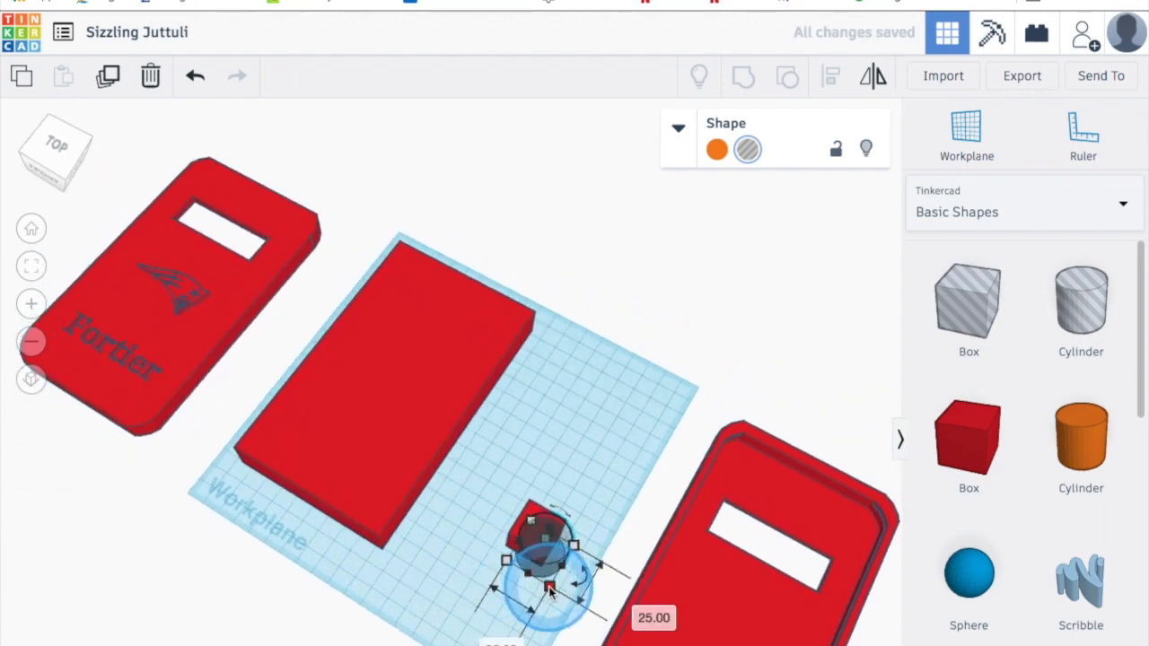
left_click_drag(551, 590, 536, 567)
right_click_drag(441, 583, 503, 503)
left_click_drag(552, 483, 562, 458)
right_click_drag(534, 540, 545, 588)
left_click_drag(544, 582, 549, 609)
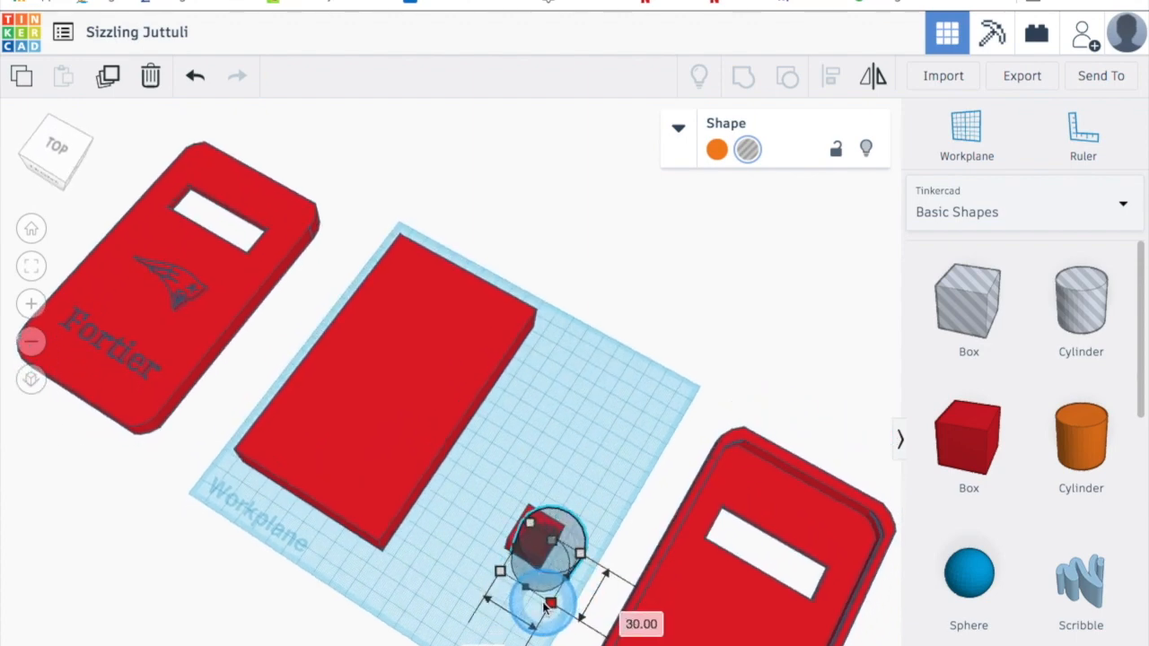
right_click_drag(445, 589, 433, 616)
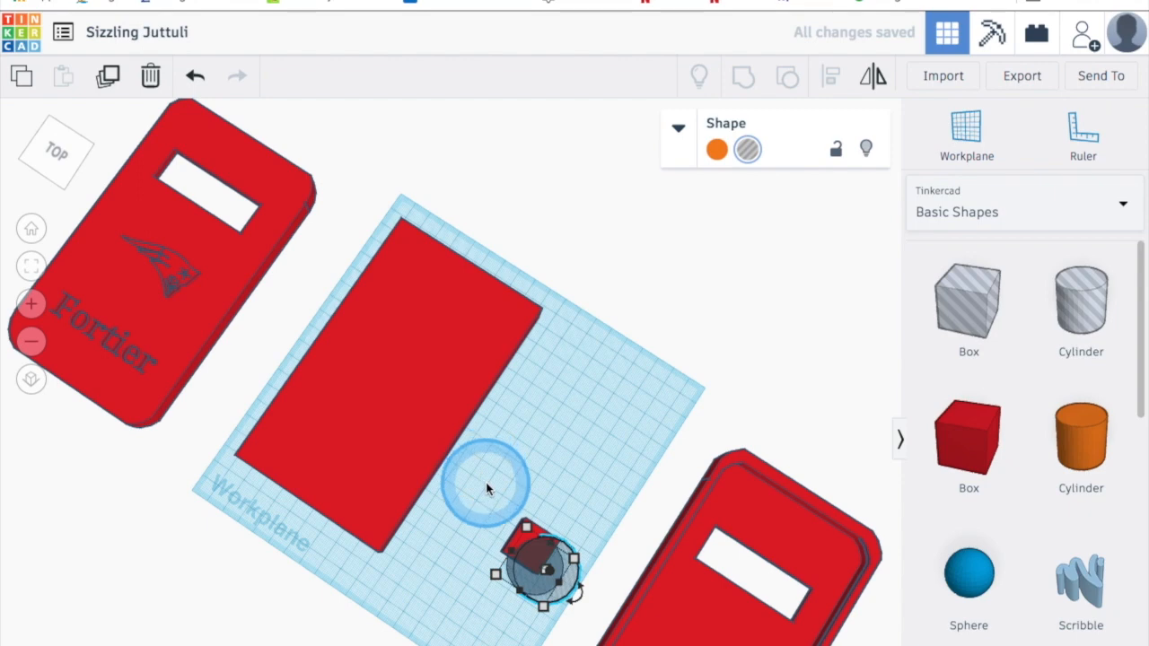
Group the small box with the enlarged cylinder hole and turn the resulting notched piece into a hole
left_click(588, 619, "shift")
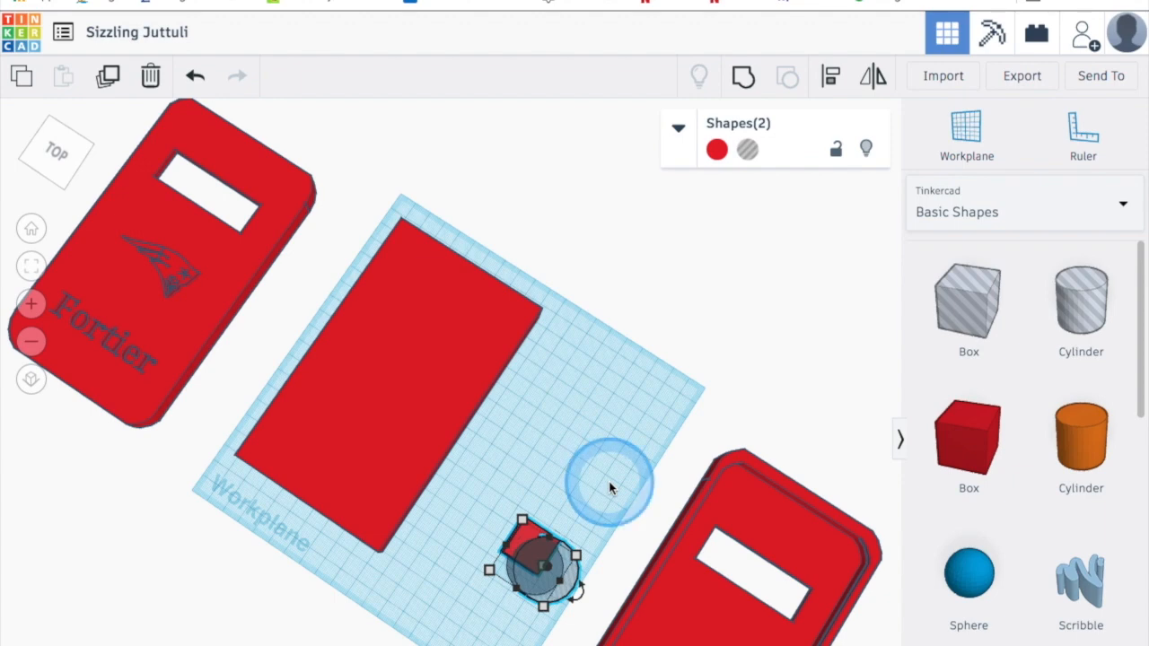
key("ctrl+g")
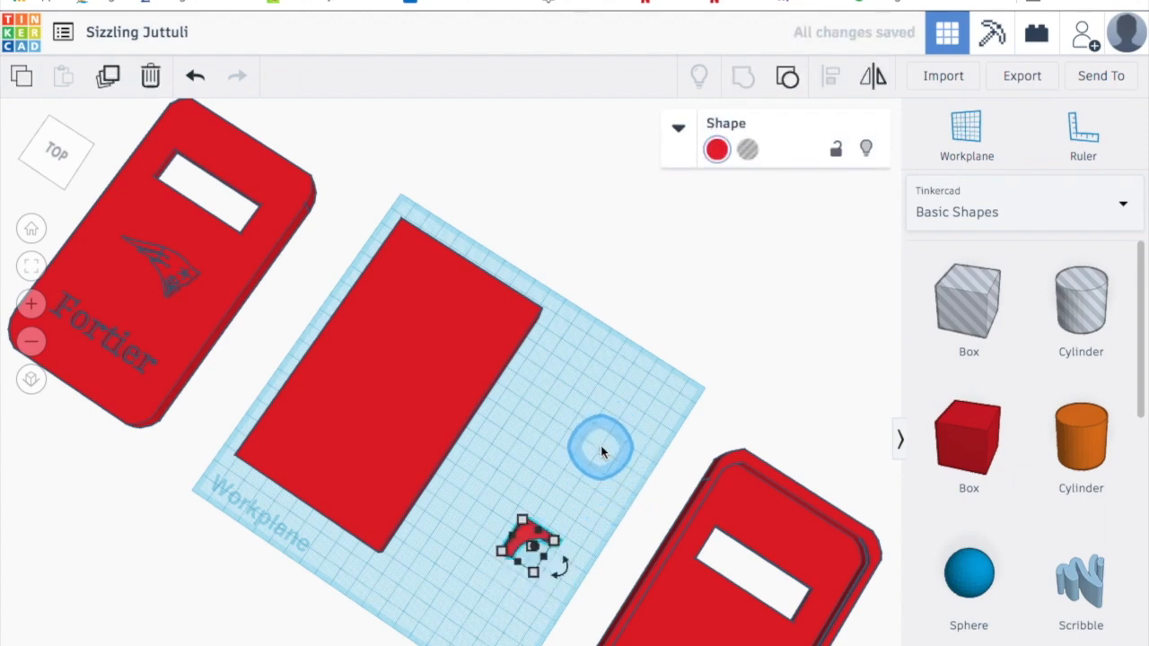
left_click(600, 447)
left_click(527, 529)
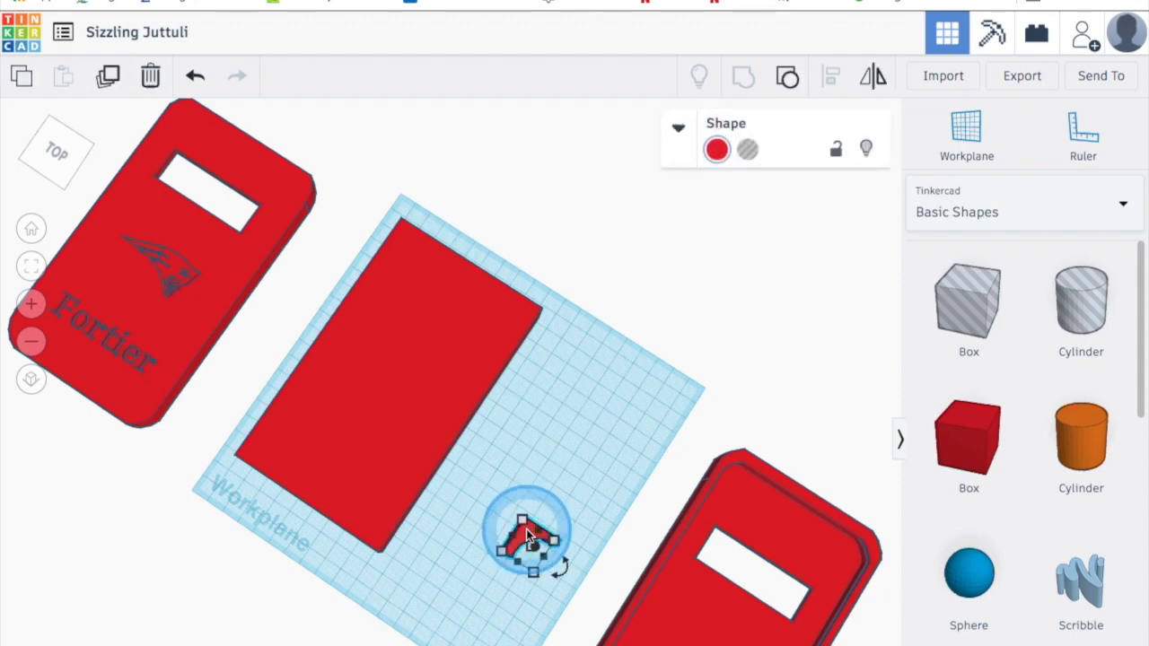
left_click(752, 155)
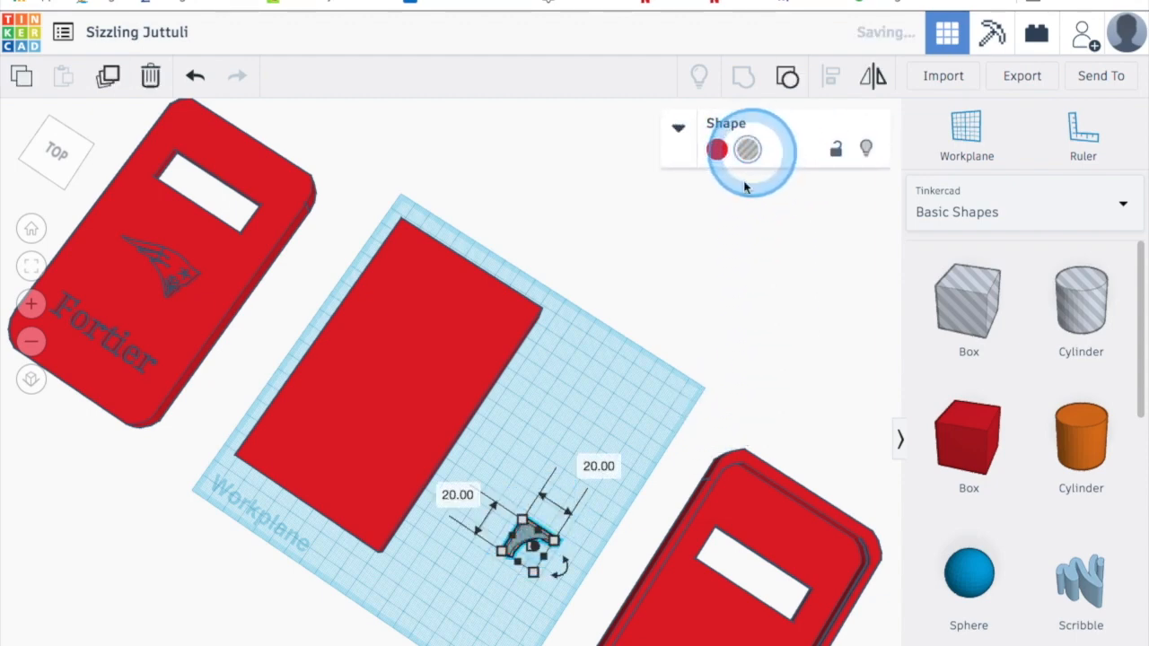
Move the notched hole piece onto the slab's back-left corner so its curve rounds that corner
left_click(541, 466)
left_click_drag(524, 530, 396, 225)
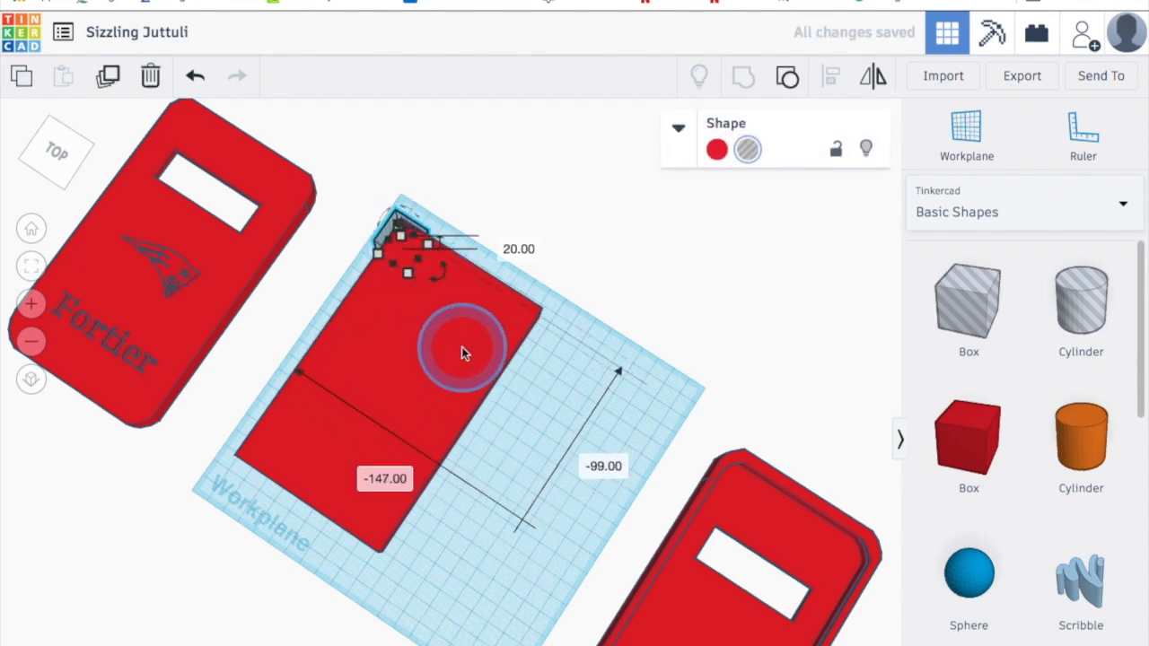
left_click(572, 384)
mouse_move(572, 383)
right_mouse_down()
mouse_move(585, 374)
mouse_move(560, 416)
mouse_move(564, 386)
right_mouse_up()
left_click(404, 218)
left_click(631, 416)
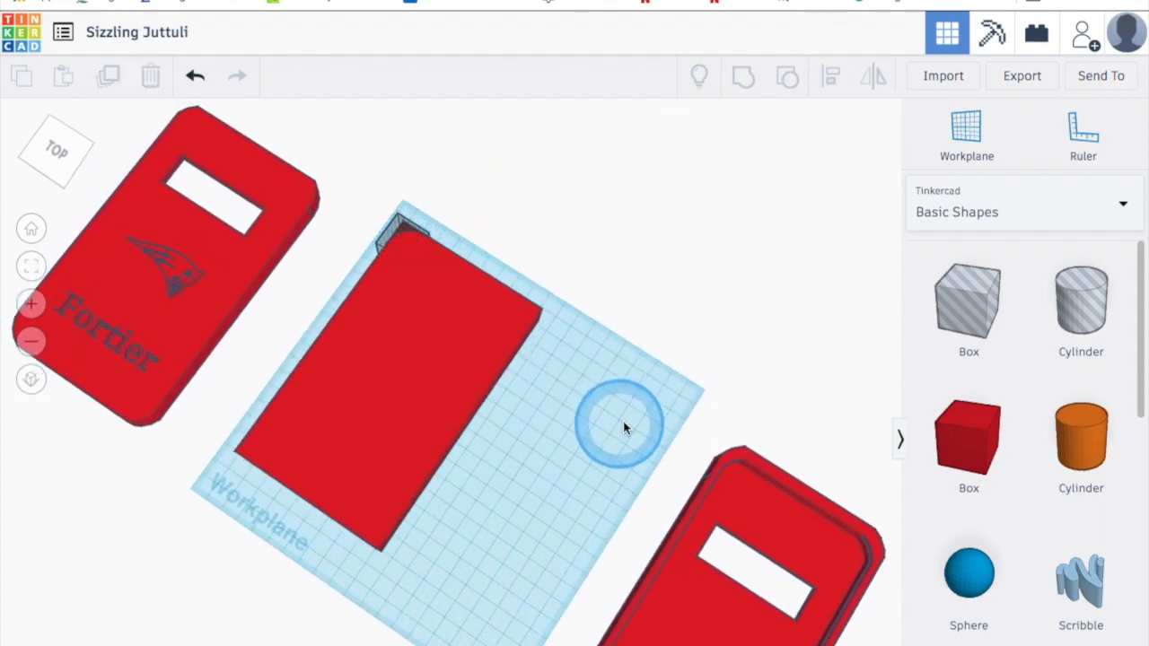
Duplicate the corner hole piece, orient the copy for the back-right corner and move it about 75 mm along the slab's short edge
left_click(398, 221)
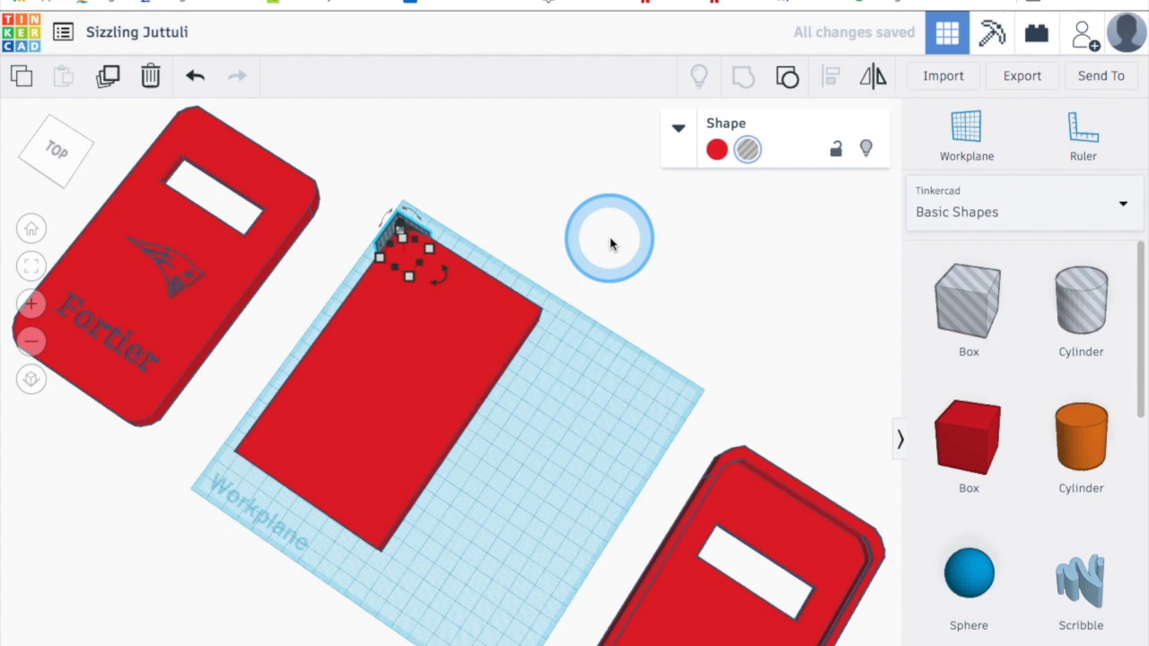
left_click_drag(410, 239, 538, 300)
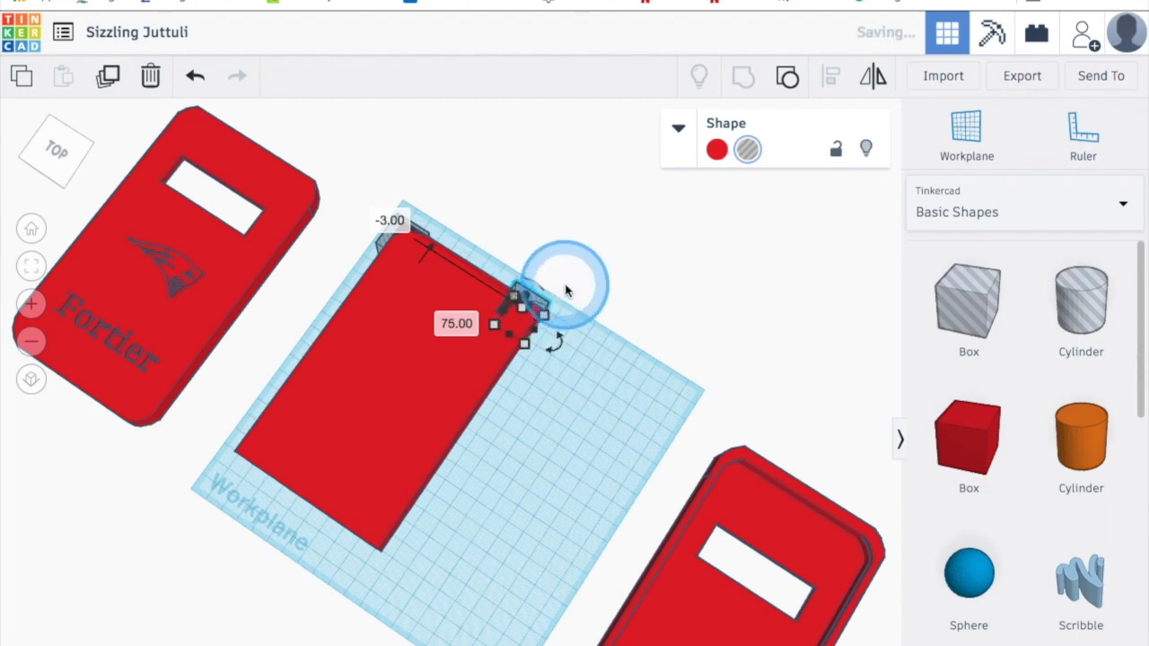
left_click(607, 309)
left_click(489, 356)
left_click(566, 418)
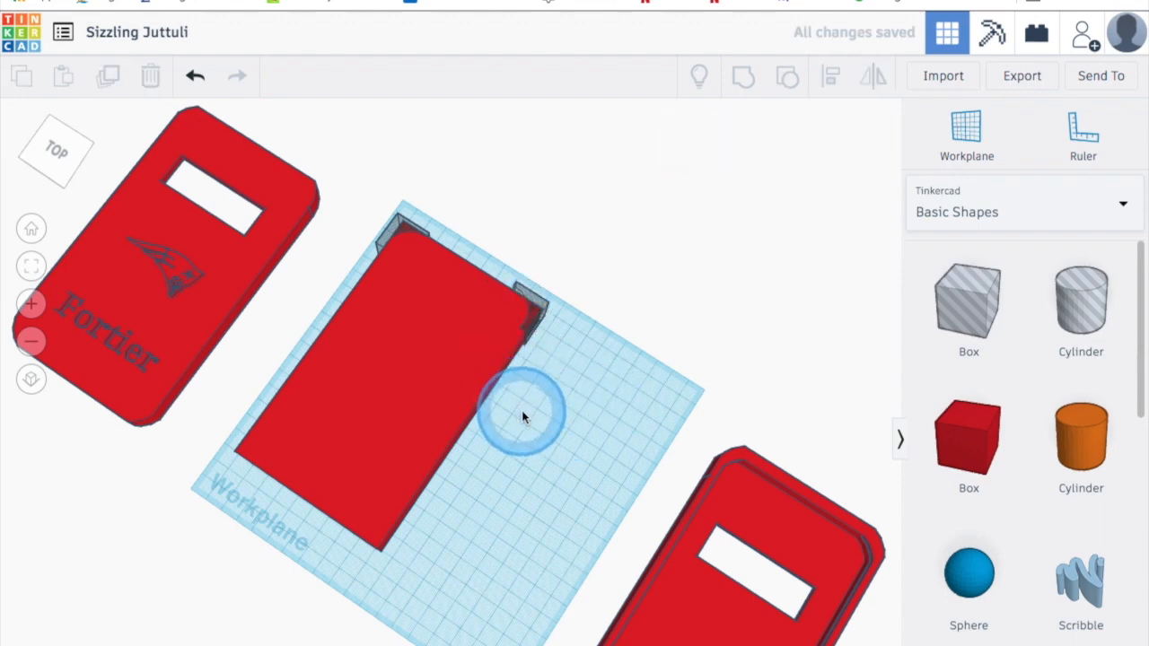
Fine-tune the copied hole piece's position so its curve rounds the slab's back-right corner
mouse_move(524, 413)
right_mouse_down()
mouse_move(539, 446)
mouse_move(528, 424)
right_mouse_up()
right_click_drag(527, 363, 526, 300)
left_click(535, 297)
left_click_drag(526, 308, 531, 306)
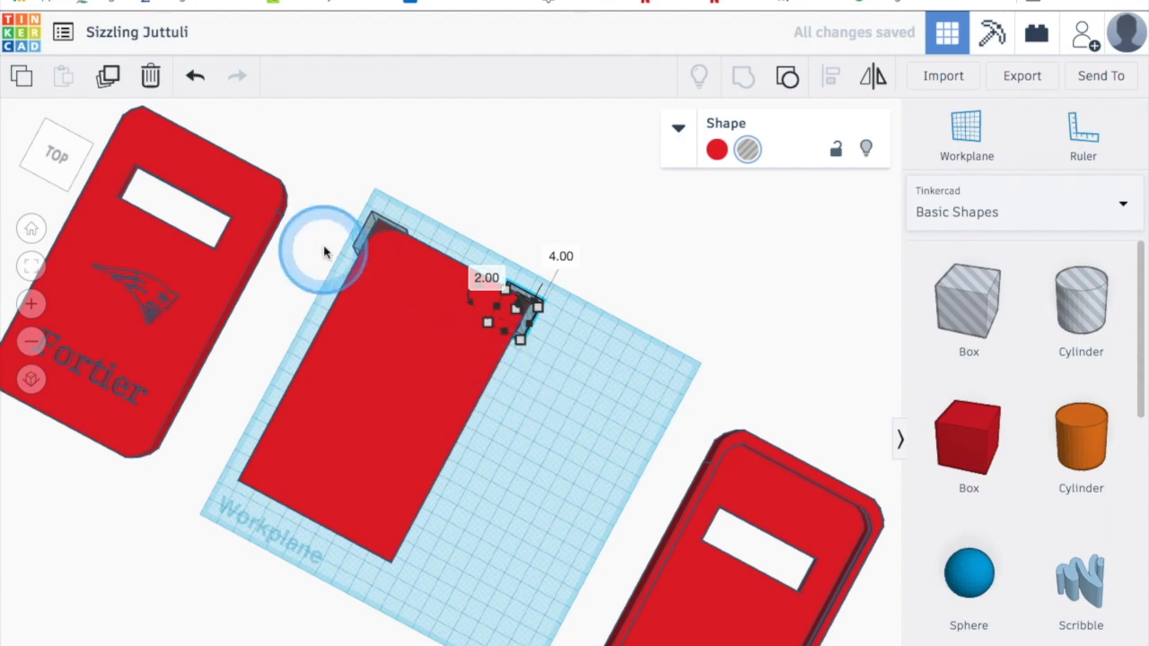
left_click(592, 403)
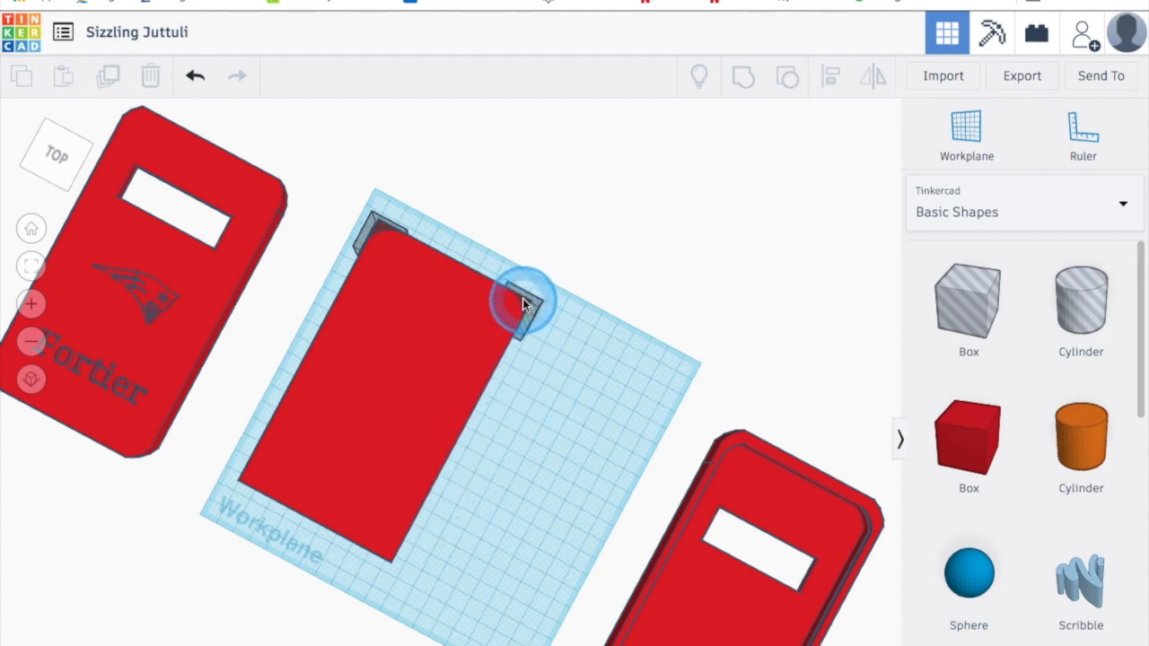
left_click_drag(526, 305, 531, 310)
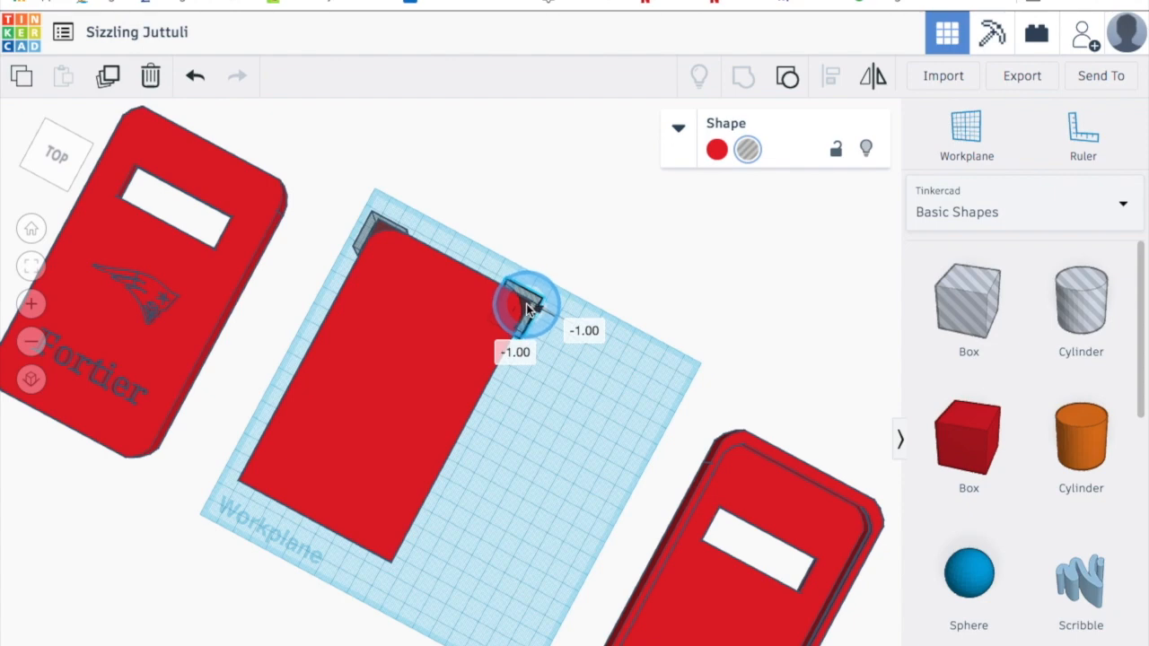
left_click_drag(528, 308, 528, 310)
left_click(580, 422)
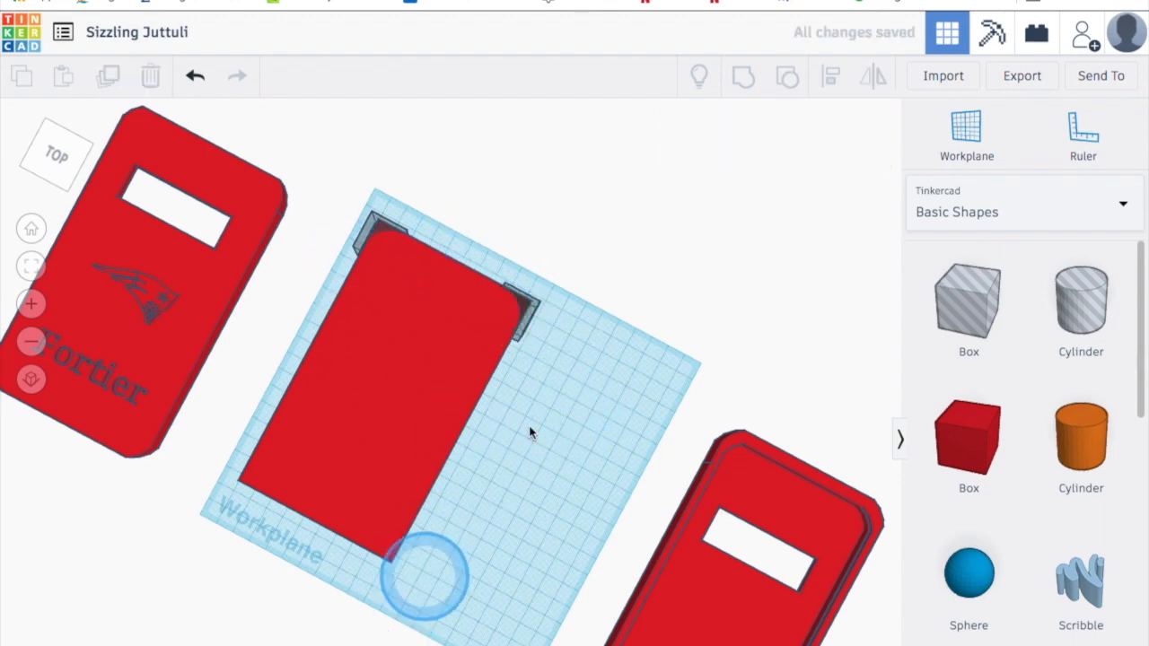
Duplicate the back-right hole piece, move the copy about 150 mm to the slab's front-right corner and orient it to fit
left_click(528, 315)
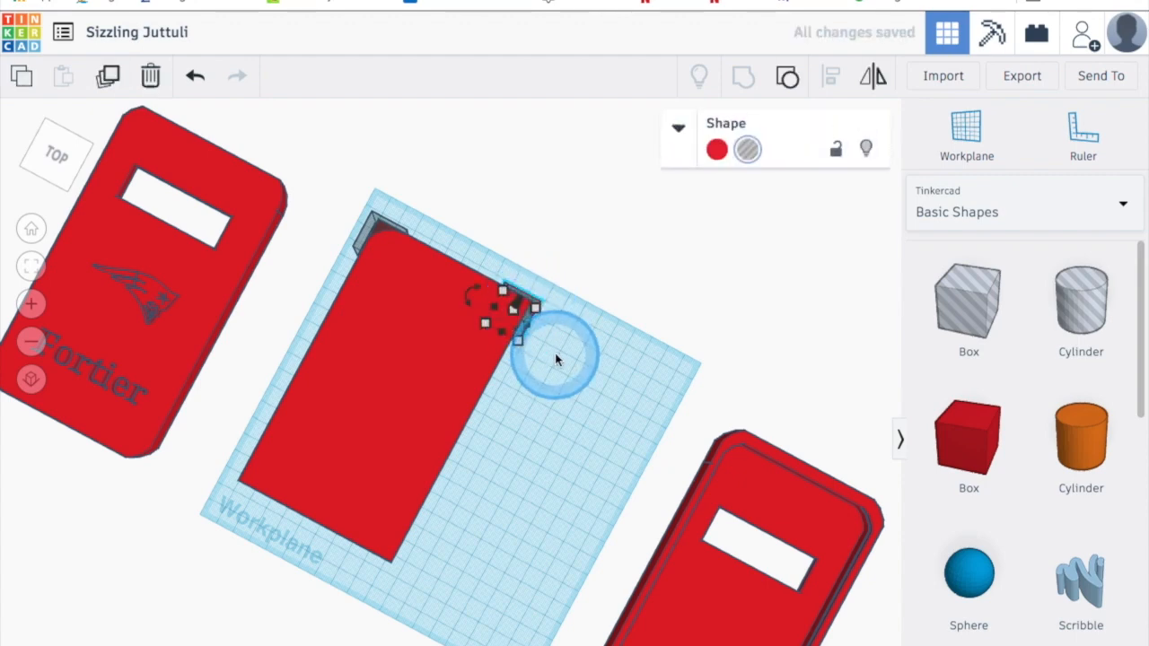
mouse_move(523, 311)
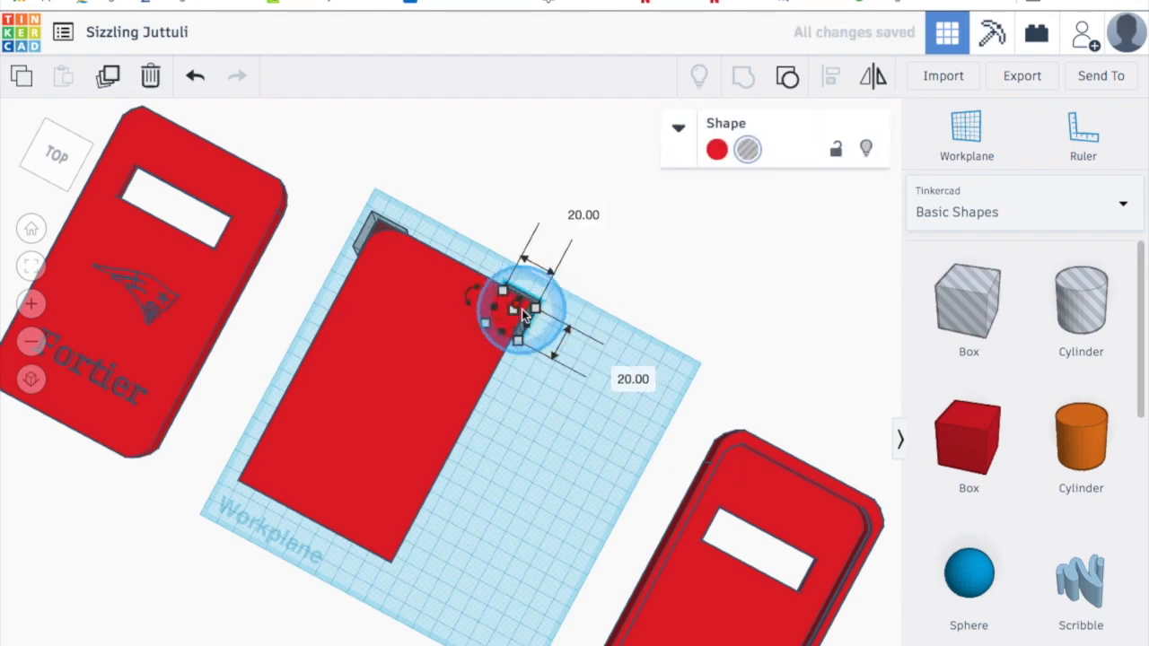
left_click(542, 443)
left_click_drag(527, 314, 387, 553)
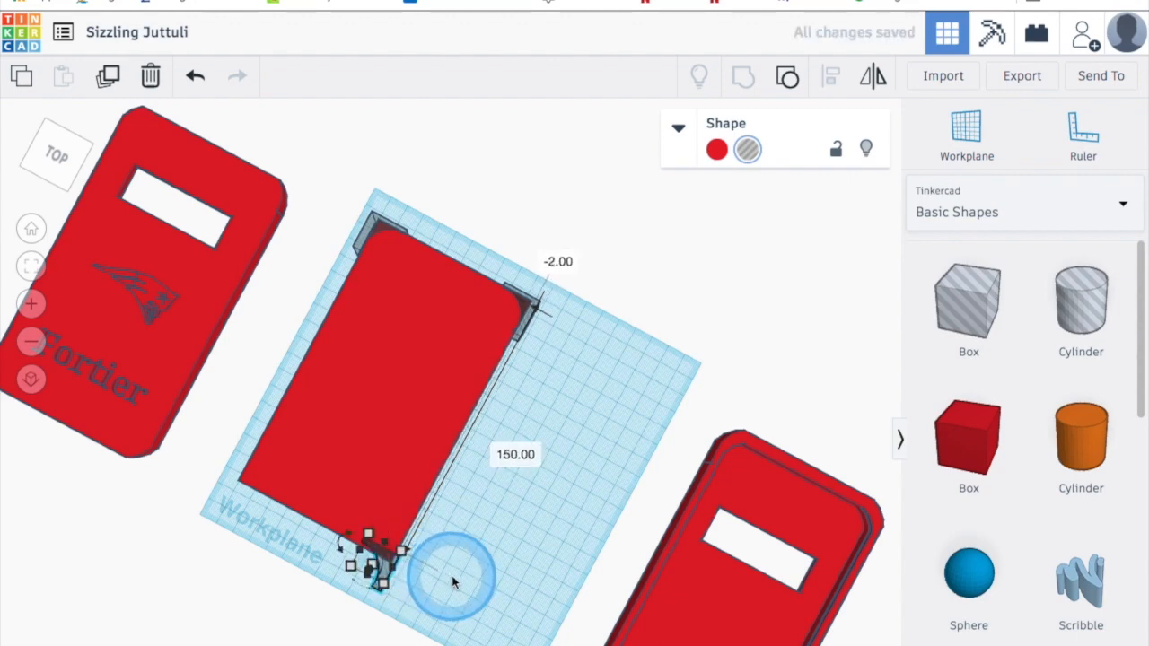
left_click(348, 546)
left_click_drag(348, 546, 388, 567)
left_click_drag(393, 570, 422, 562)
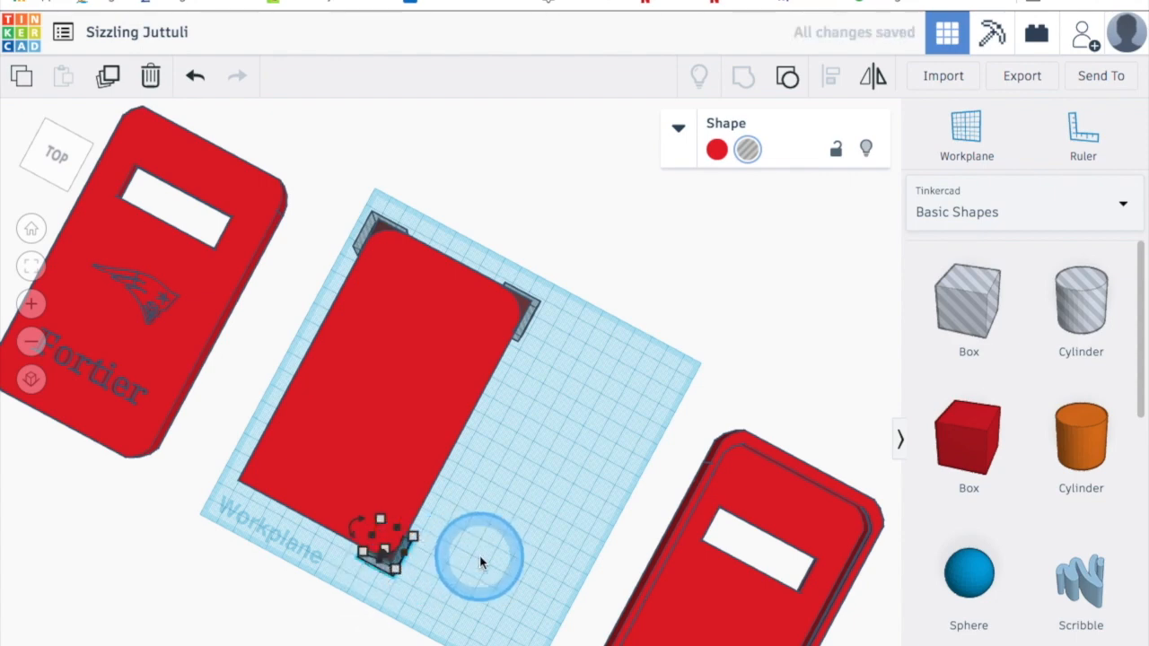
Fine-tune the front-right hole piece's position in small shifts so its curve rounds the slab's corner
left_click(489, 528)
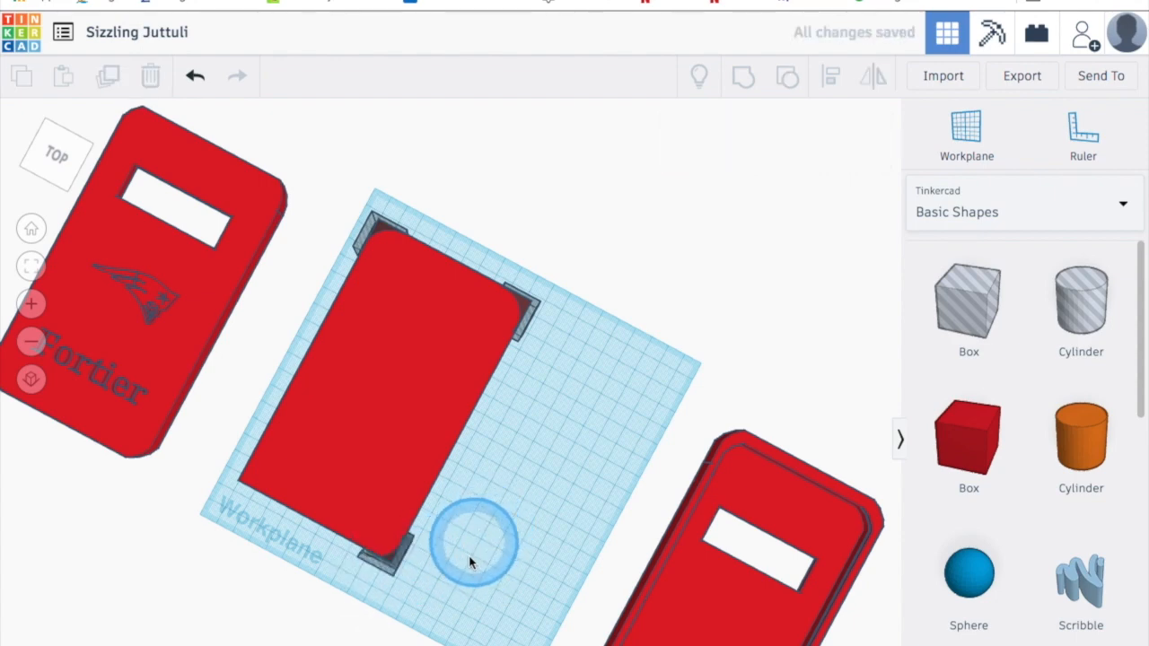
left_click(398, 556)
left_click_drag(400, 560, 407, 558)
key("Down")
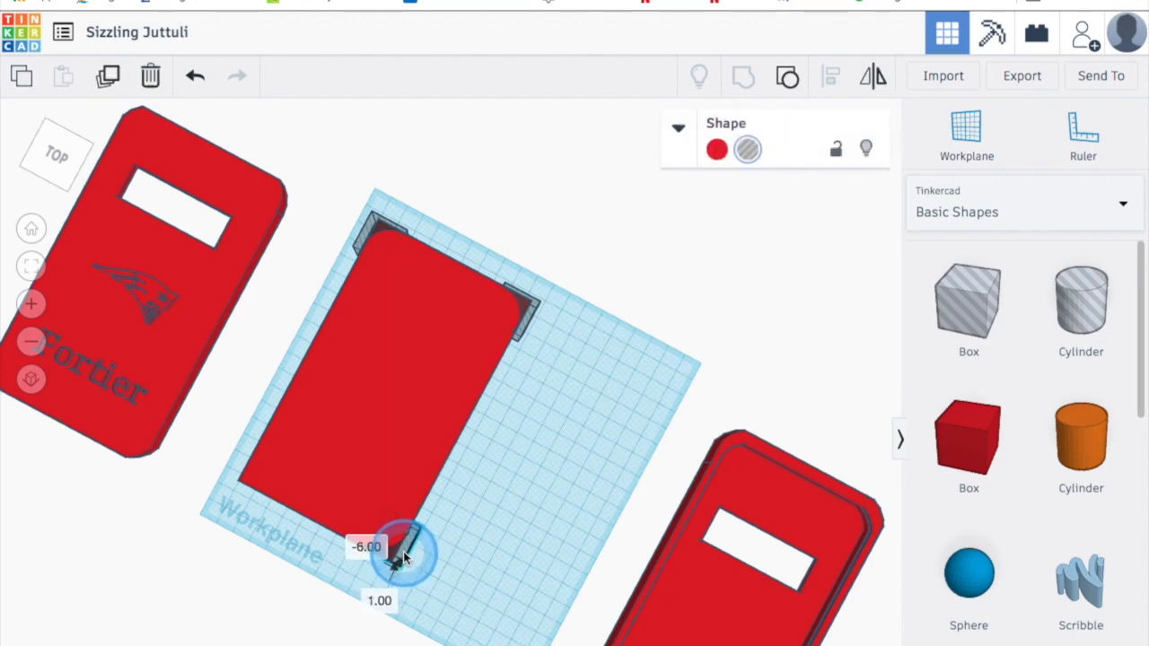
left_click(503, 558)
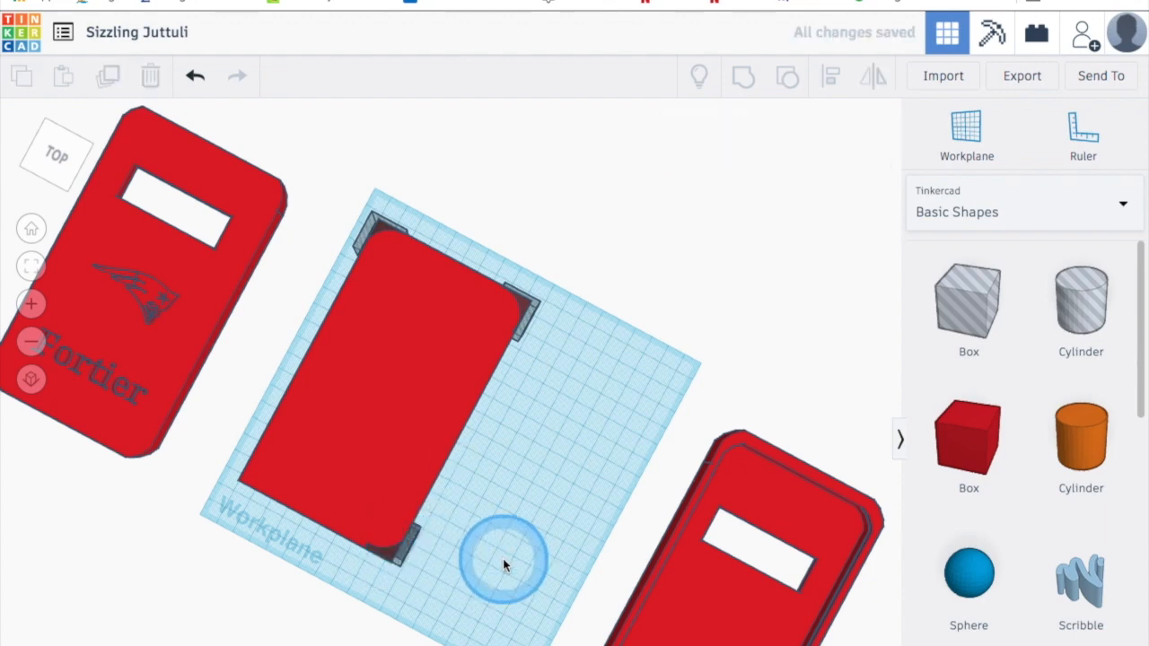
left_click(389, 558)
left_click_drag(389, 558, 390, 557)
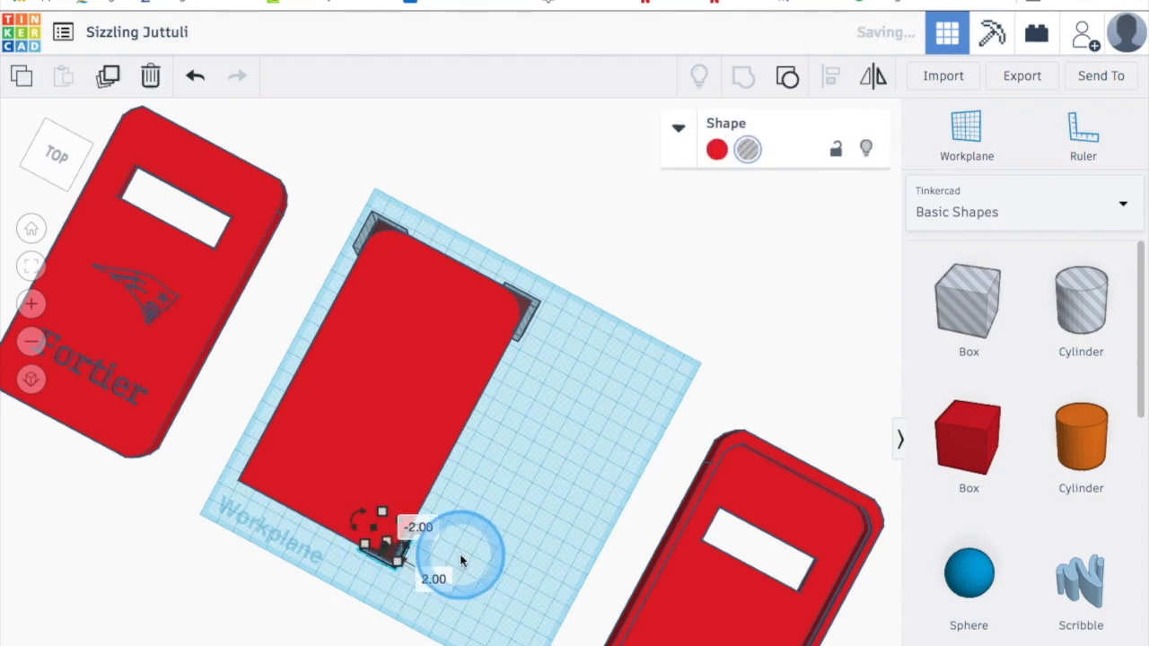
left_click(487, 559)
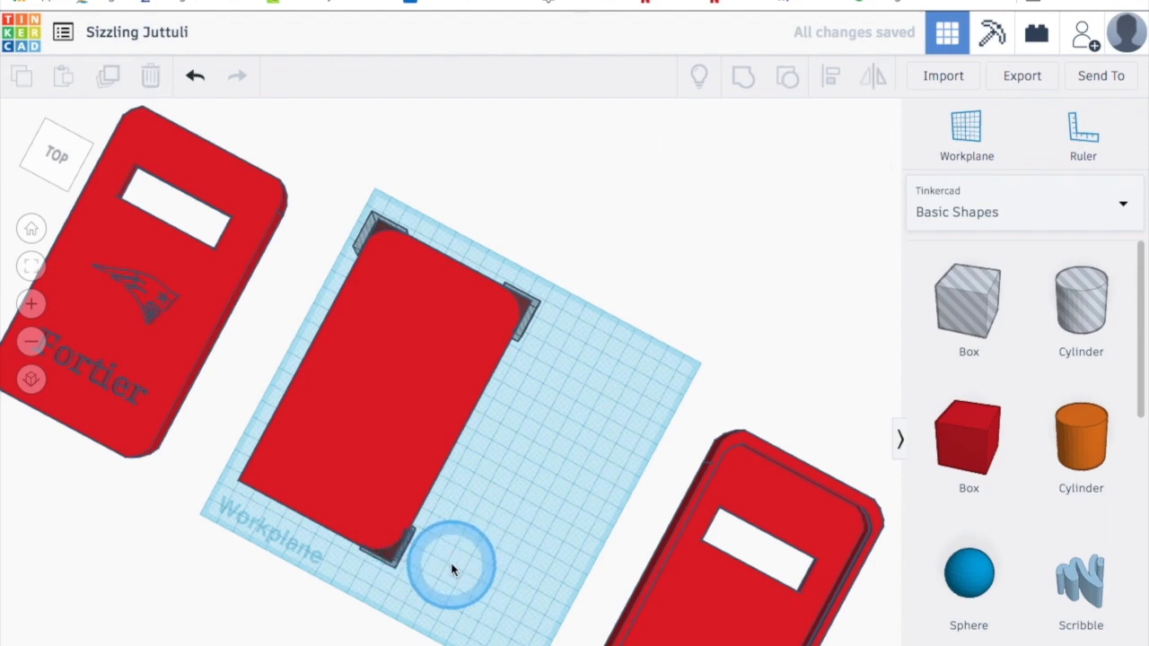
Duplicate the front-right hole piece, move the copy to the slab's front-left corner and orient it to fit
left_click(389, 551)
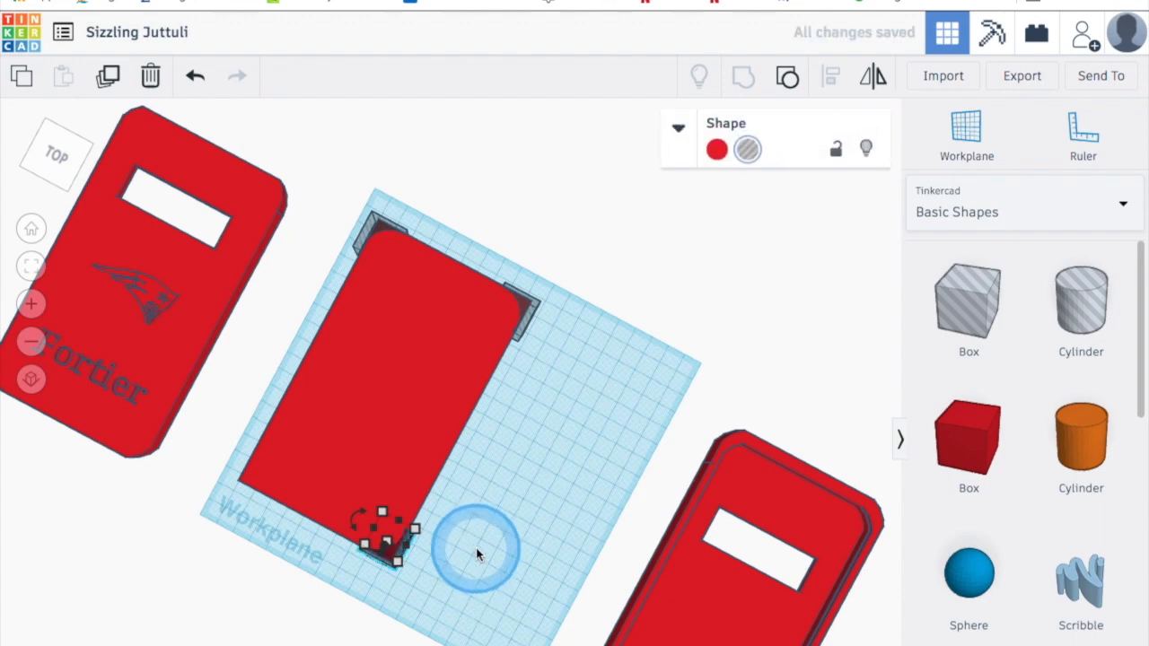
left_click(479, 558)
left_click_drag(393, 550, 236, 507)
left_click(265, 523)
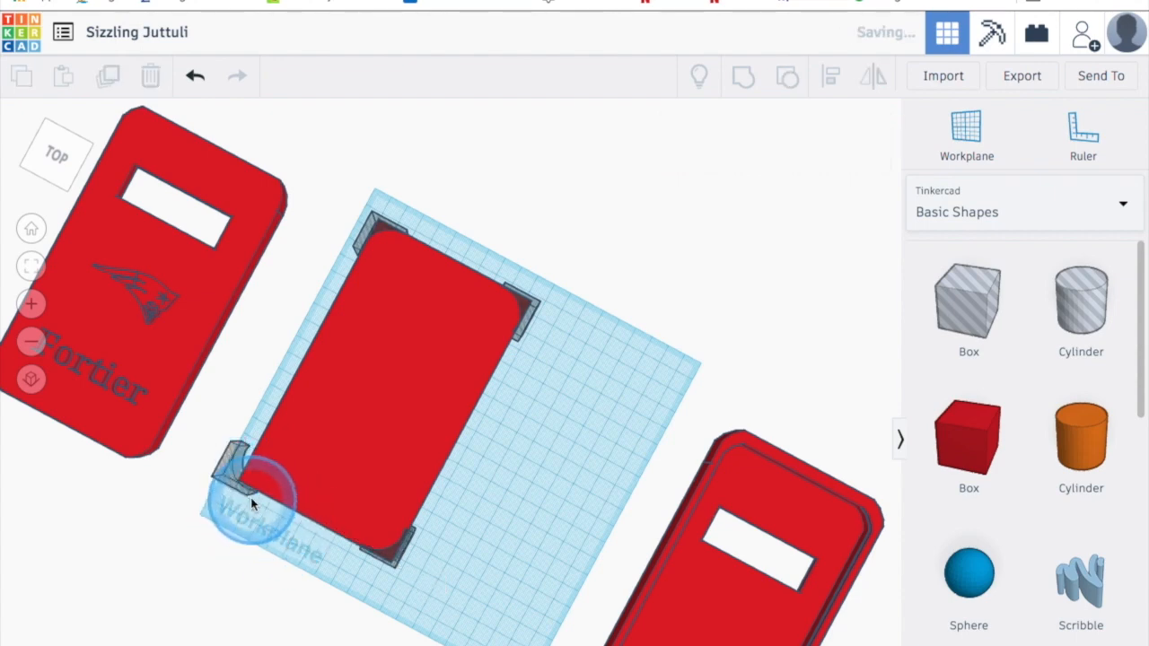
left_click(221, 477)
left_click_drag(224, 480, 235, 485)
left_click(195, 75)
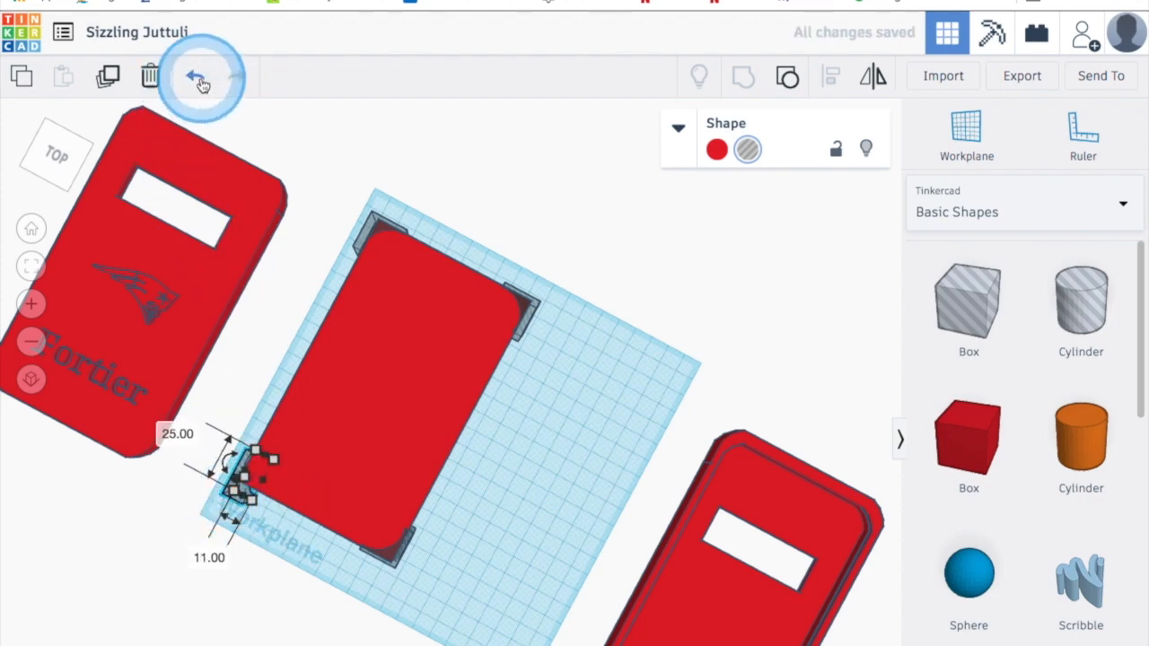
Fine-tune the front-left hole piece's position in small shifts so its curve rounds the slab's corner
left_click(243, 530)
left_click(225, 479)
left_click_drag(224, 479, 238, 482)
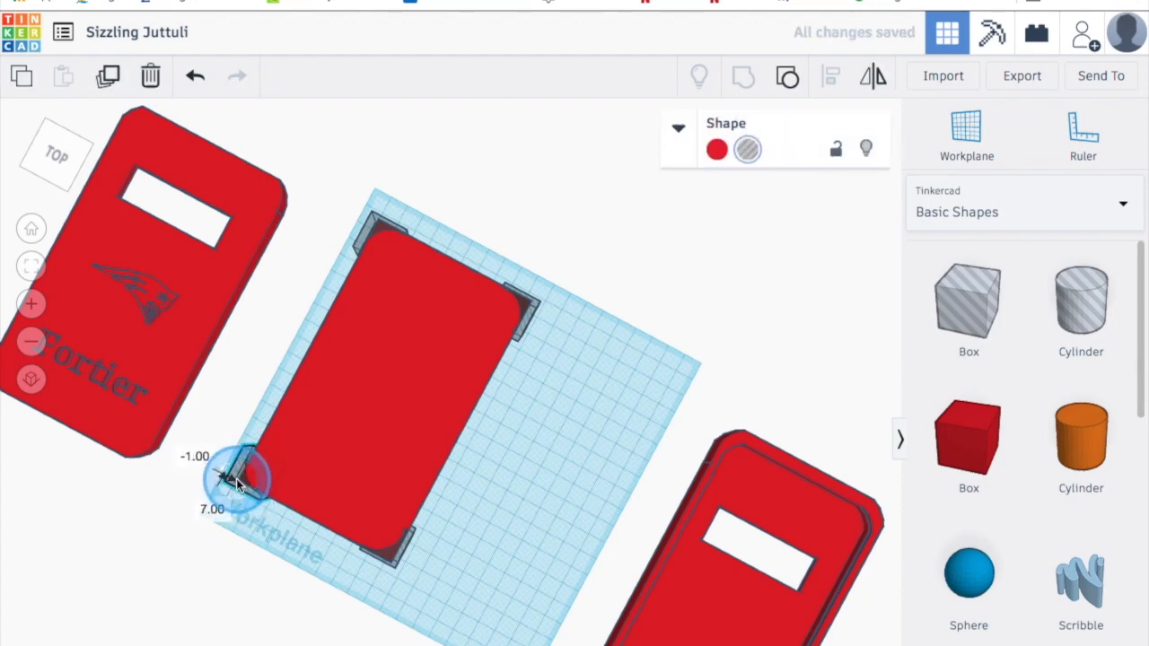
right_click_drag(257, 540, 363, 564)
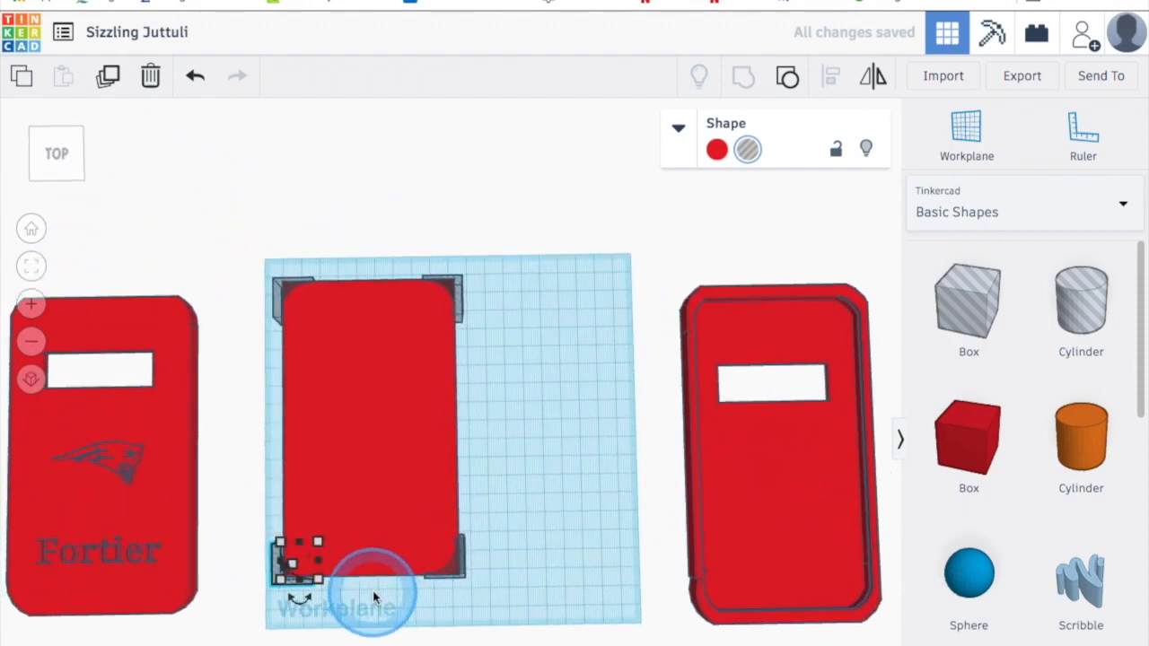
left_click(372, 594)
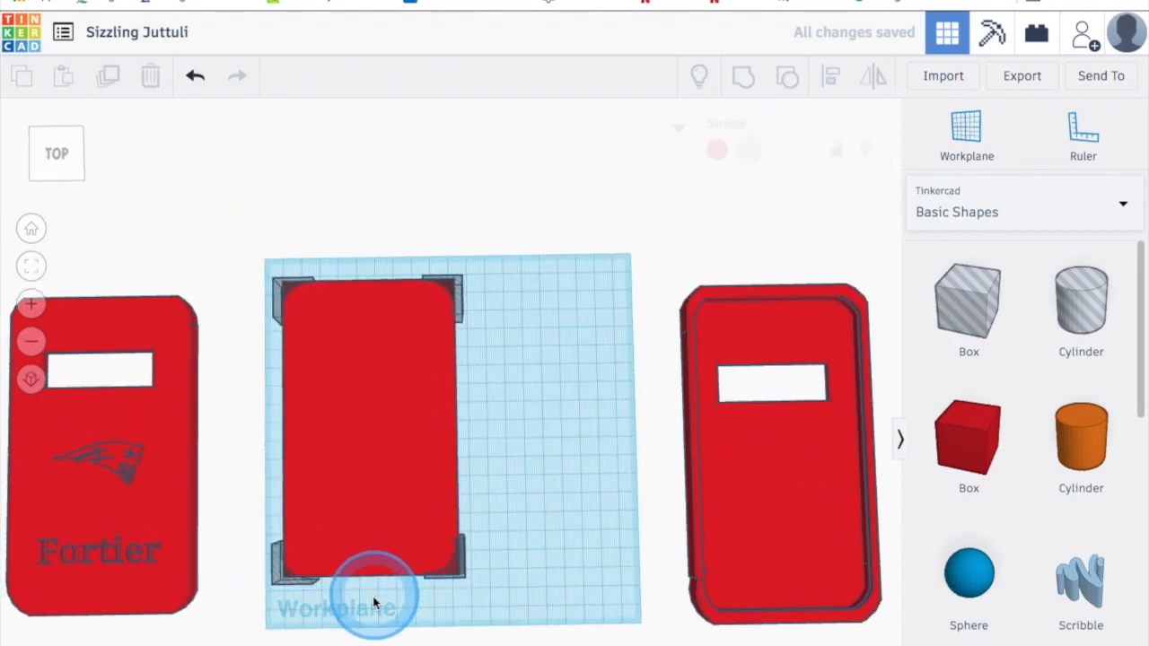
left_click(282, 573)
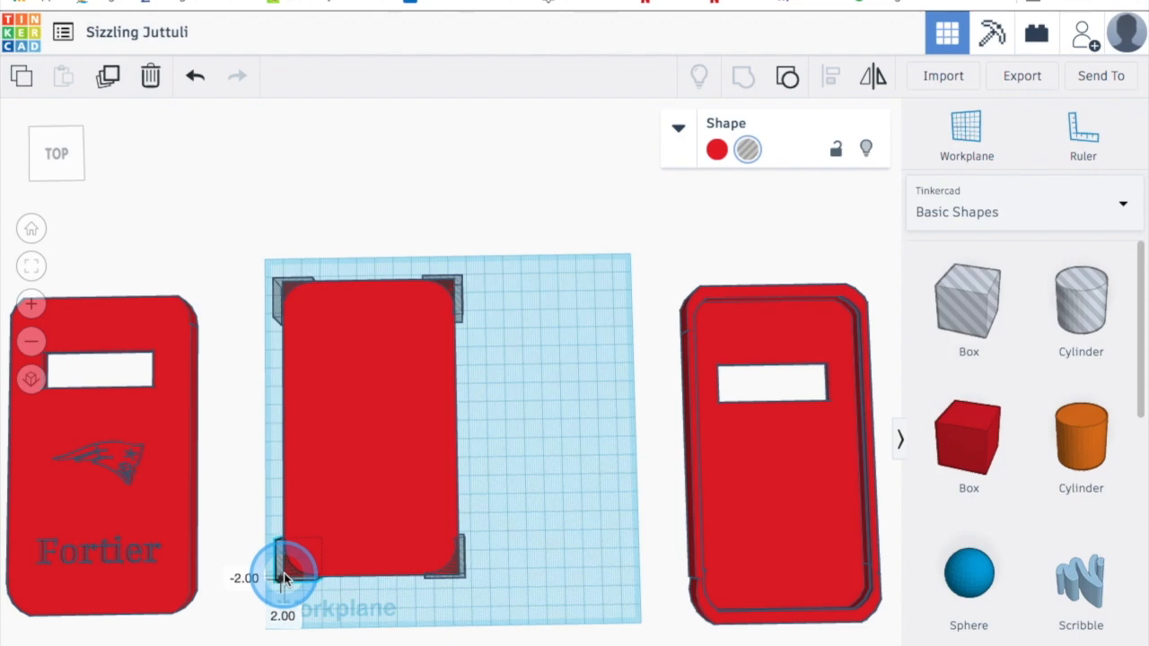
left_click_drag(283, 579, 283, 577)
left_click(377, 630)
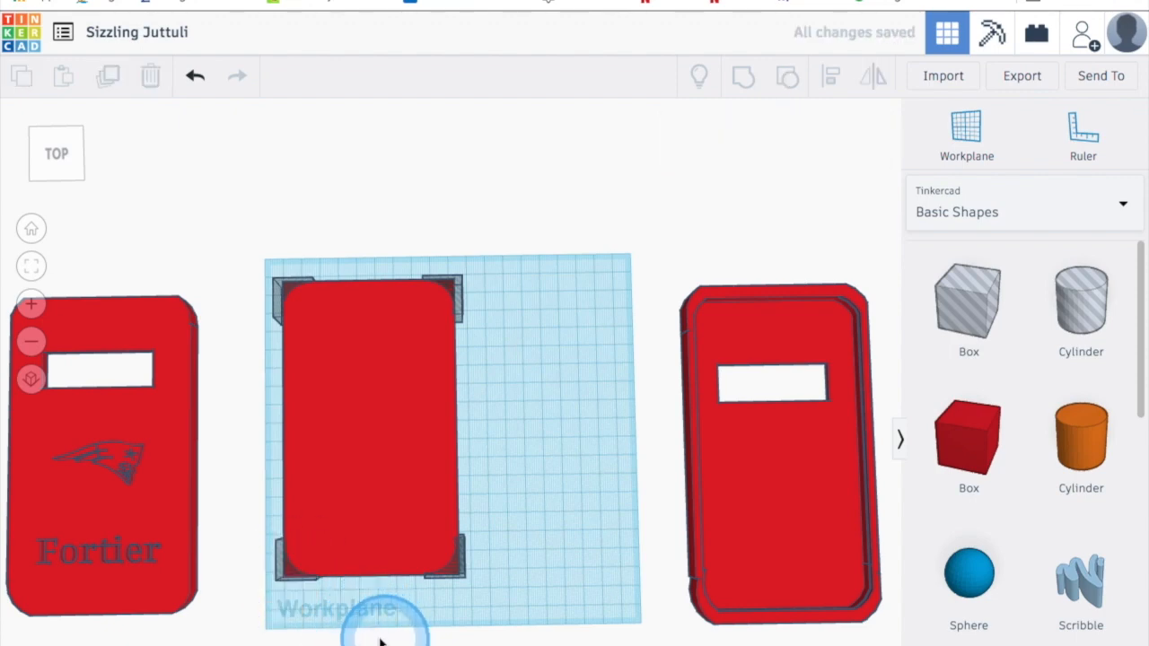
Try grouping the slab with its four corner hole pieces, and undo the grouping and the accidental slab shift
left_click_drag(216, 240, 526, 616)
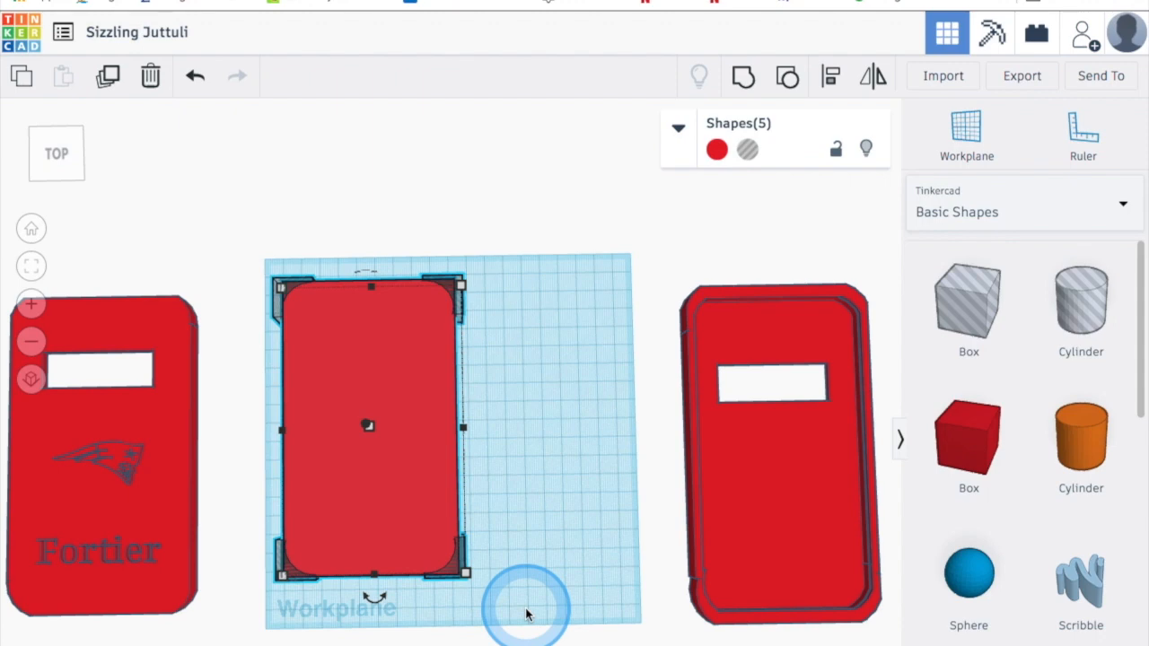
left_click(527, 615)
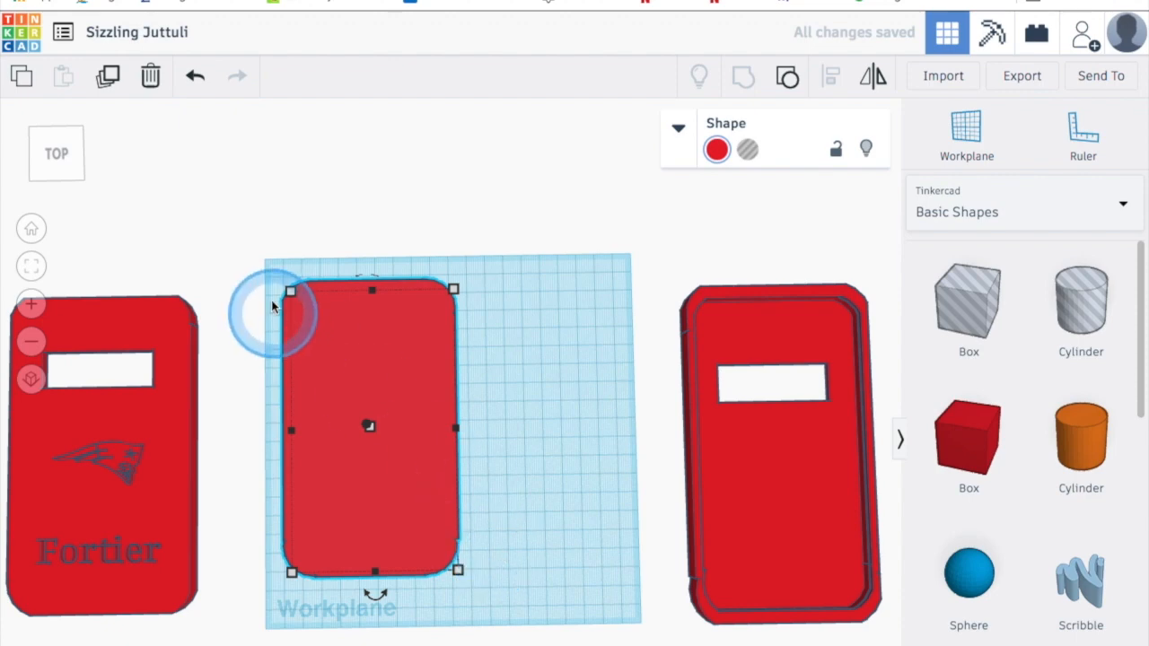
left_click(198, 82)
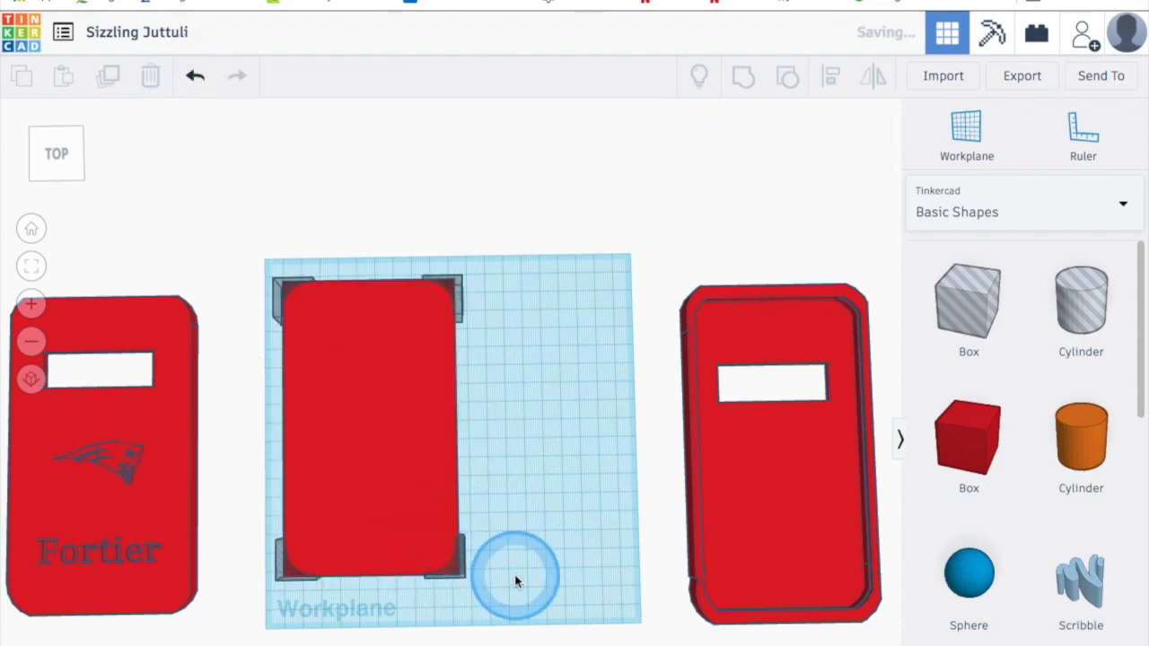
left_click(460, 572)
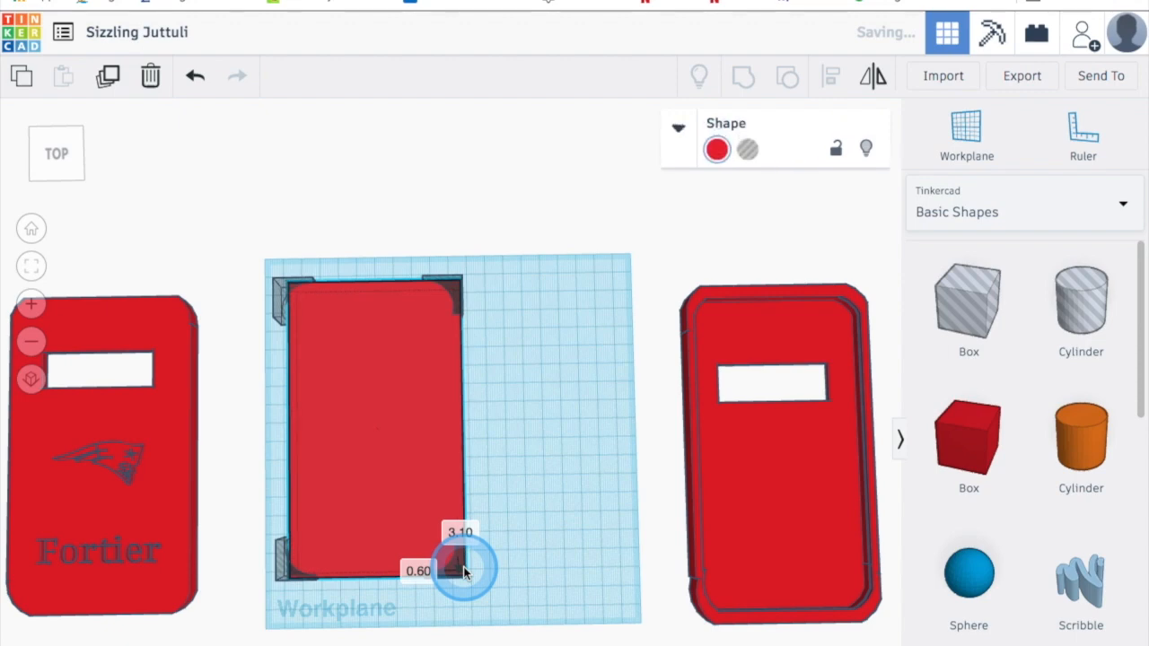
left_click(195, 75)
left_click(523, 548)
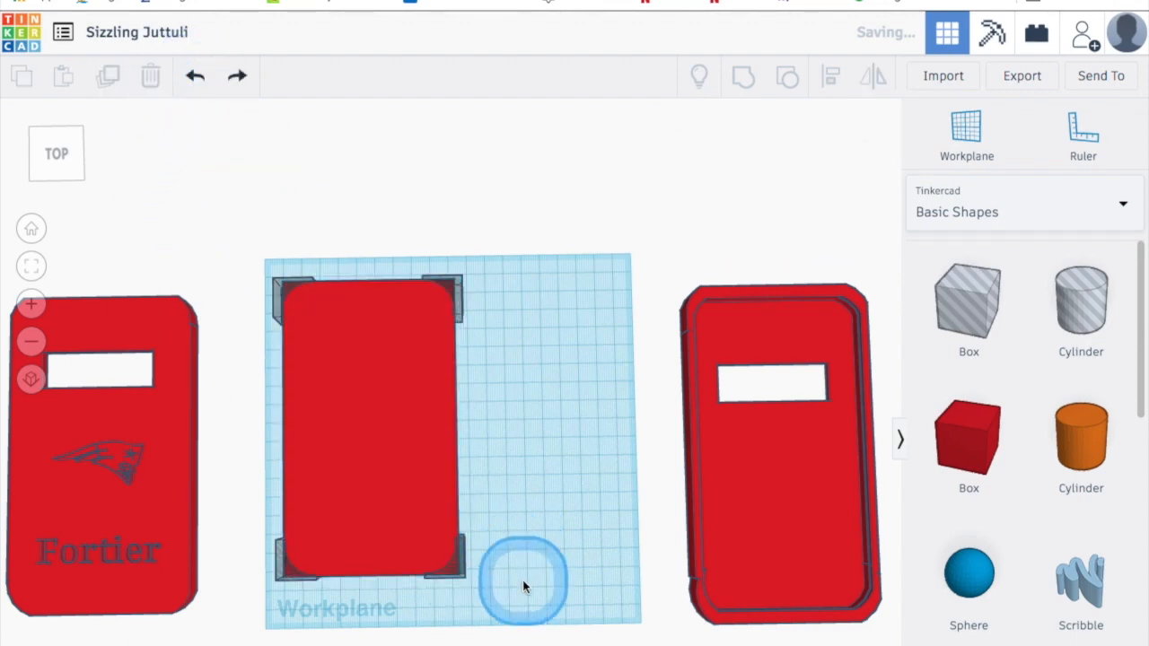
Widen the front-right hole piece slightly and shift it 1 mm outward from the slab's corner
left_click(463, 577)
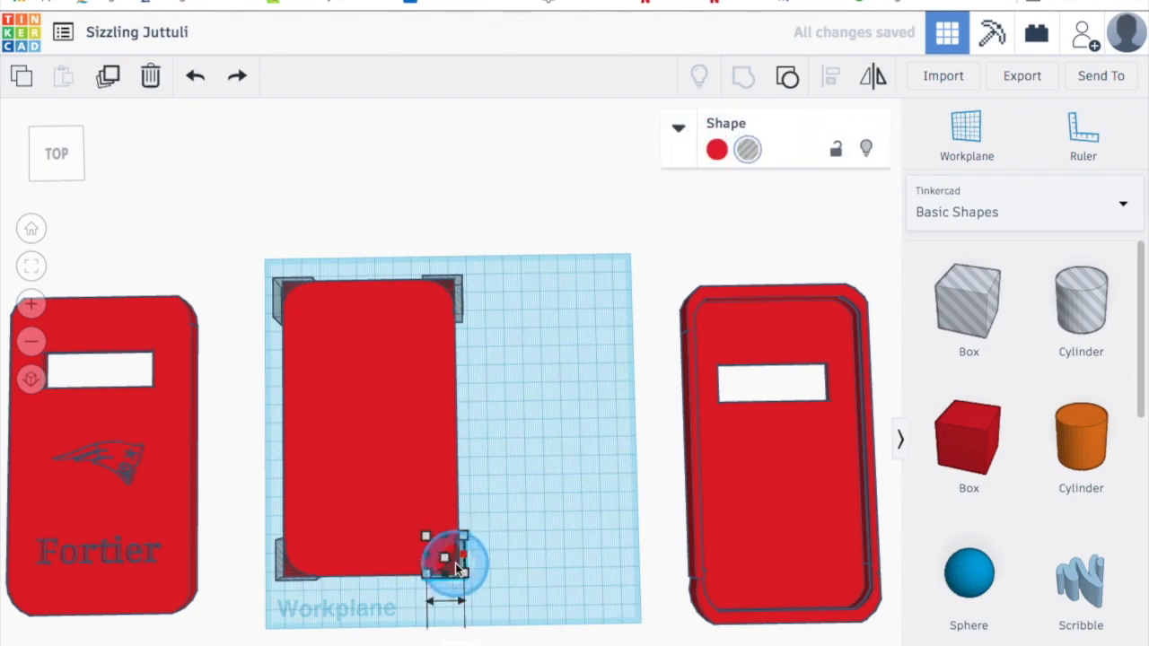
left_click_drag(459, 568, 461, 569)
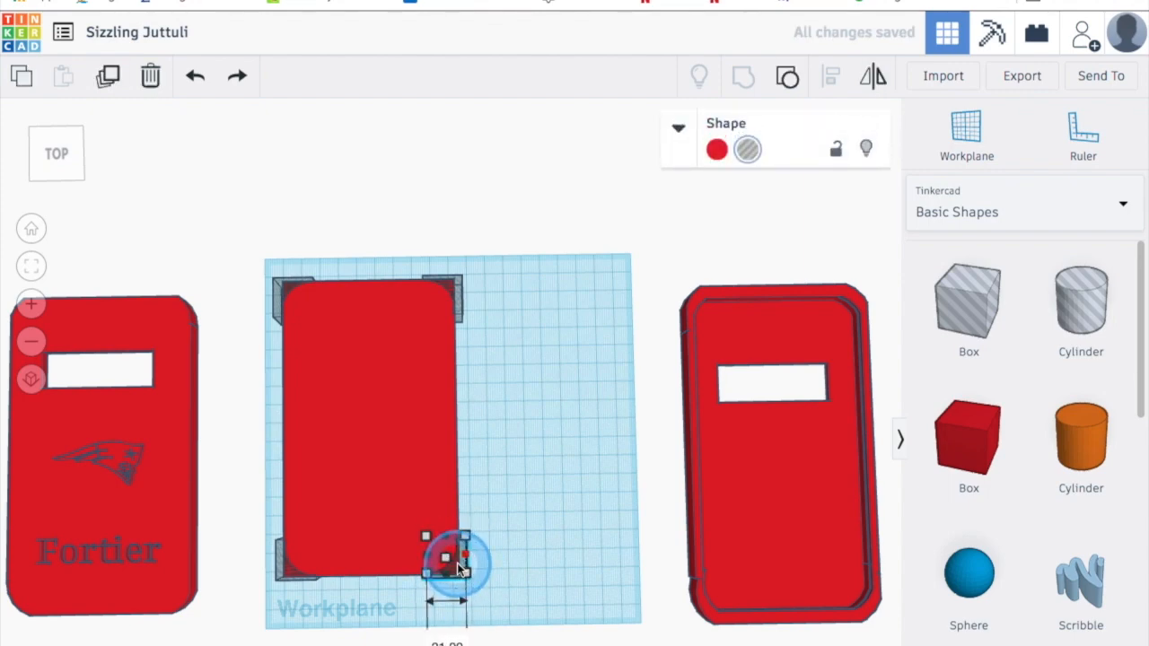
left_click(537, 587)
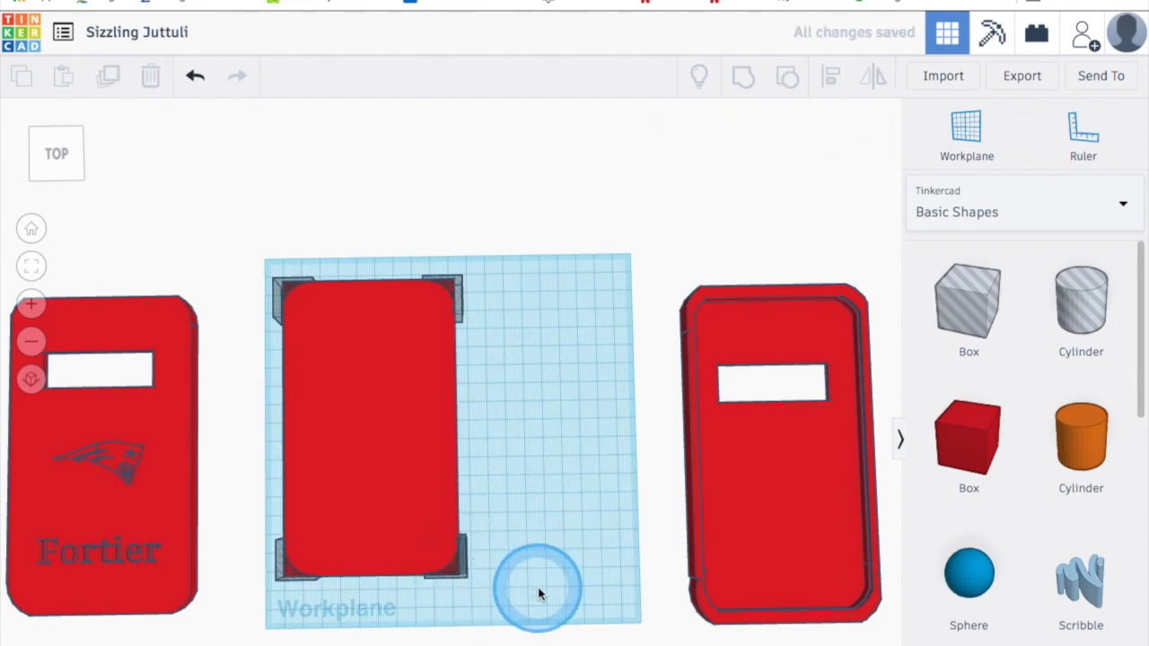
left_click(460, 568)
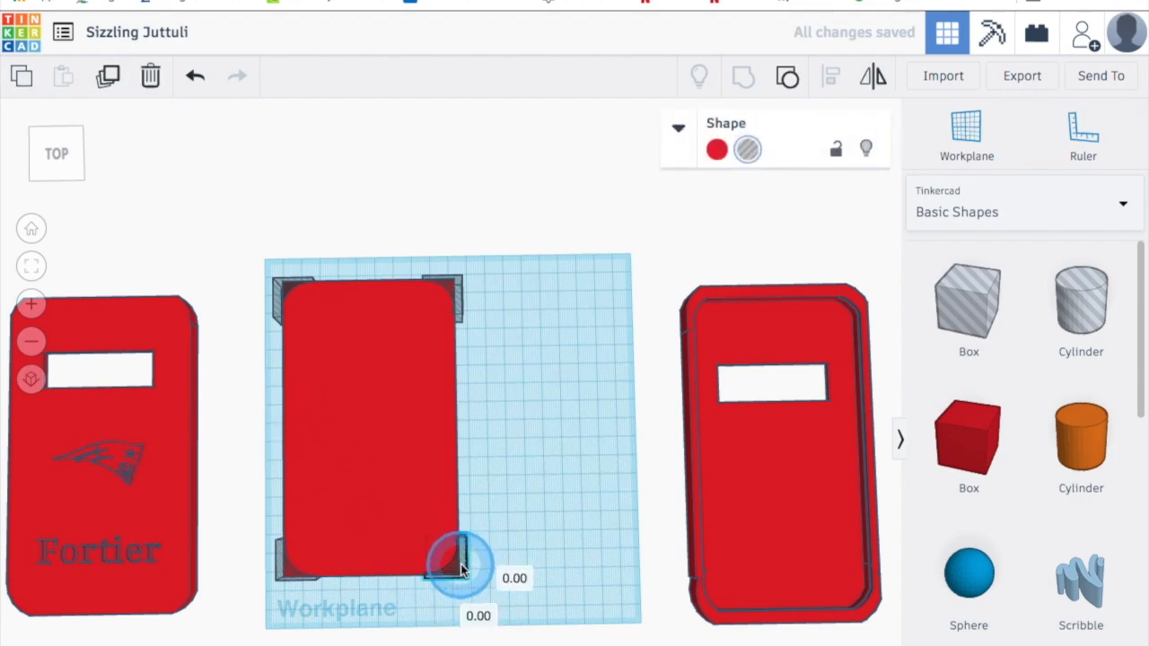
left_click_drag(460, 569, 457, 561)
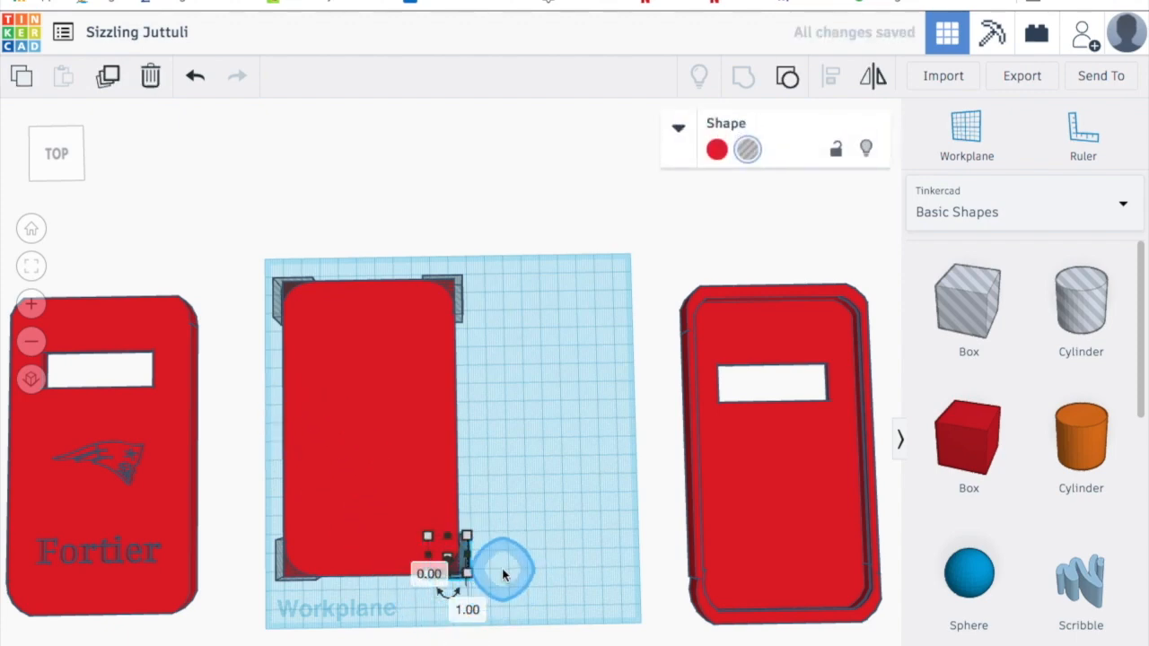
left_click(546, 517)
Try to group the slab with its corner hole pieces without including the finished example case, and undo the grouping
left_click_drag(190, 221, 534, 621)
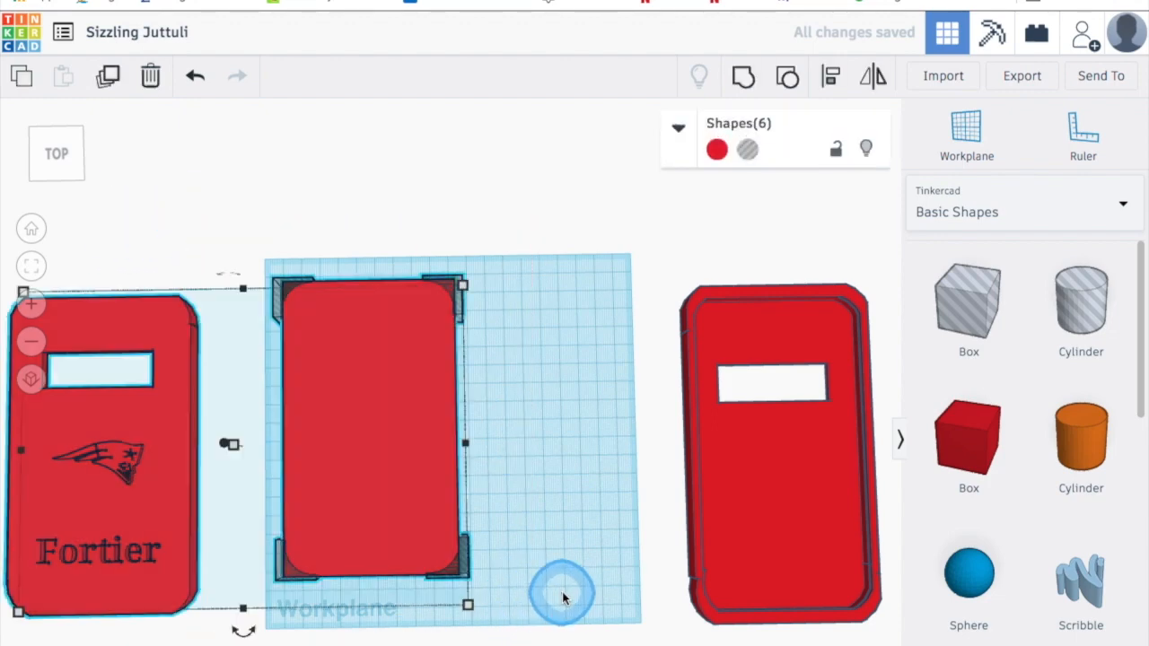
left_click(550, 589)
left_click_drag(248, 269, 519, 548)
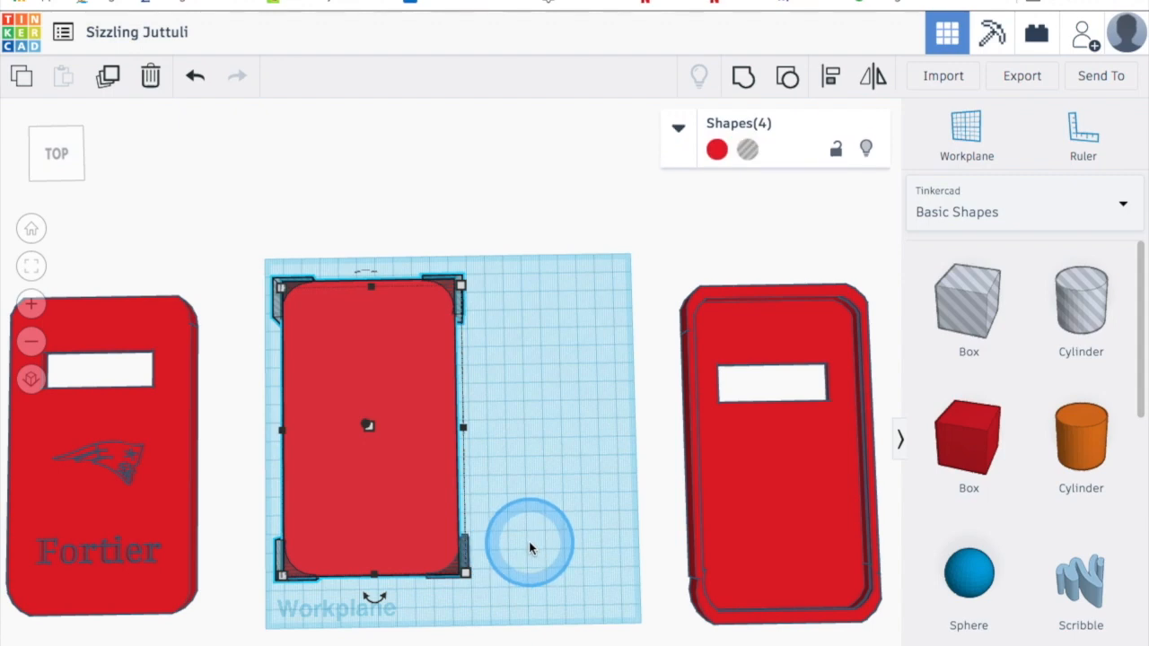
key("ctrl+g")
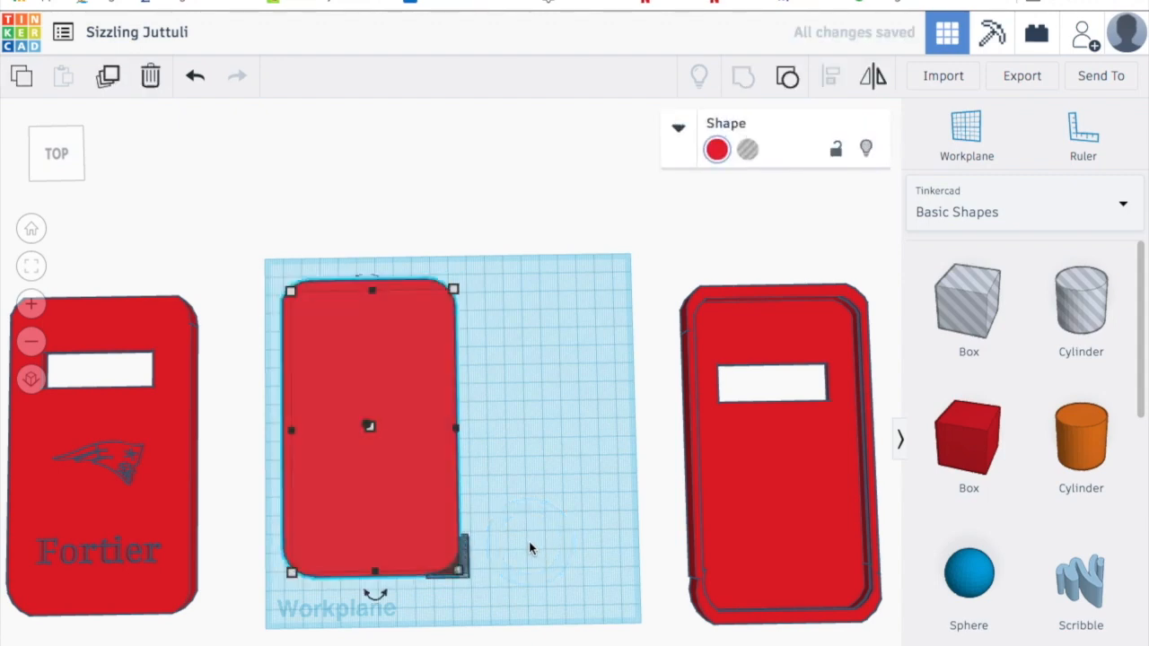
left_click(529, 541)
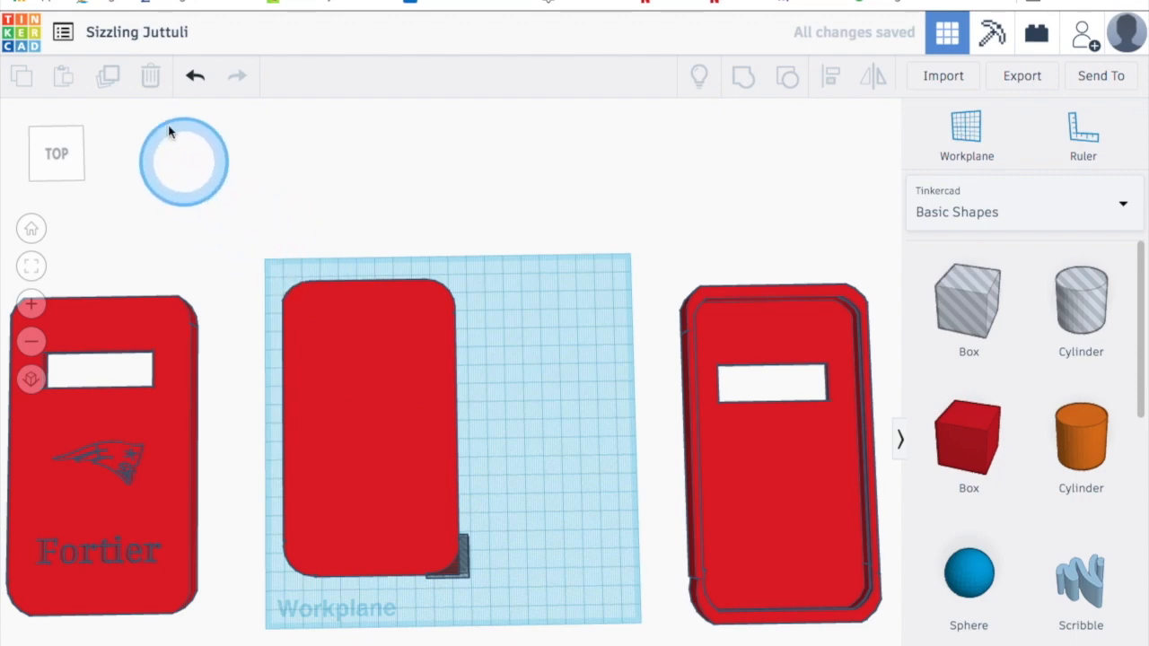
left_click(195, 75)
Group the slab with all four corner hole pieces to cut its rounded corners
left_click_drag(253, 245, 507, 602)
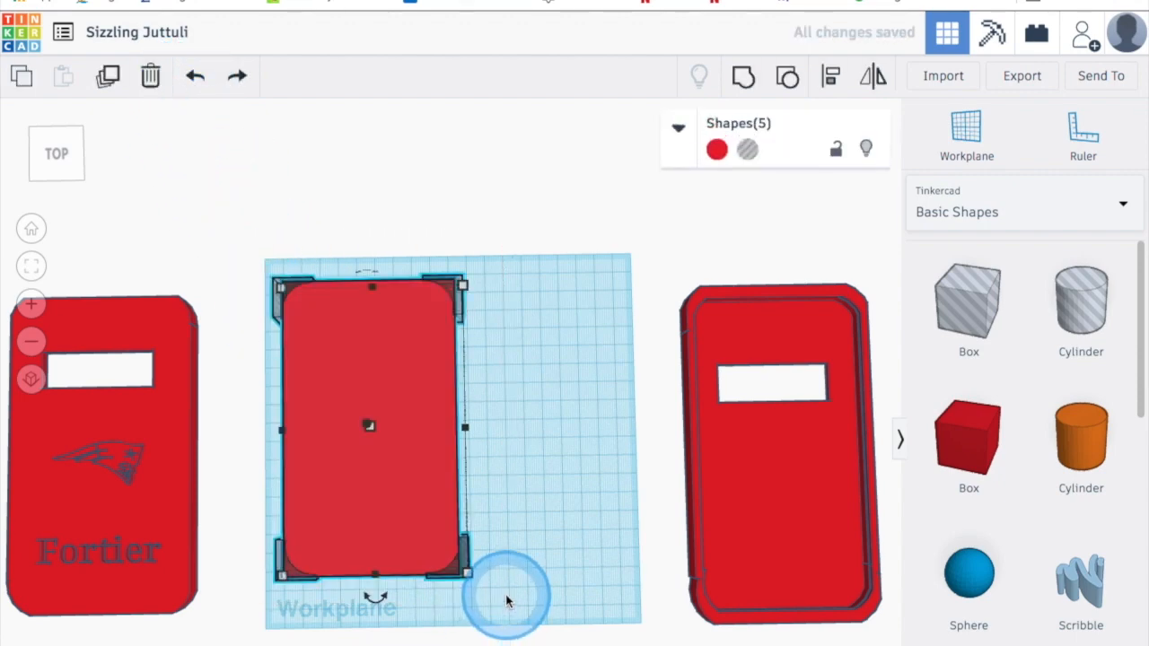
key("ctrl+g")
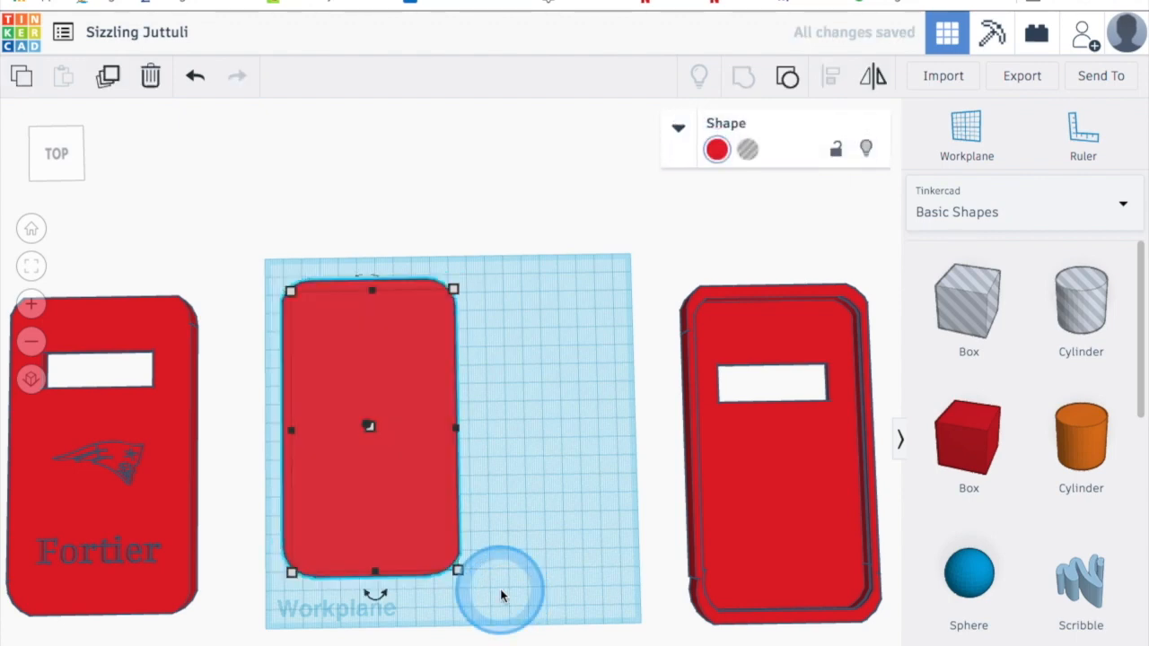
left_click(534, 410)
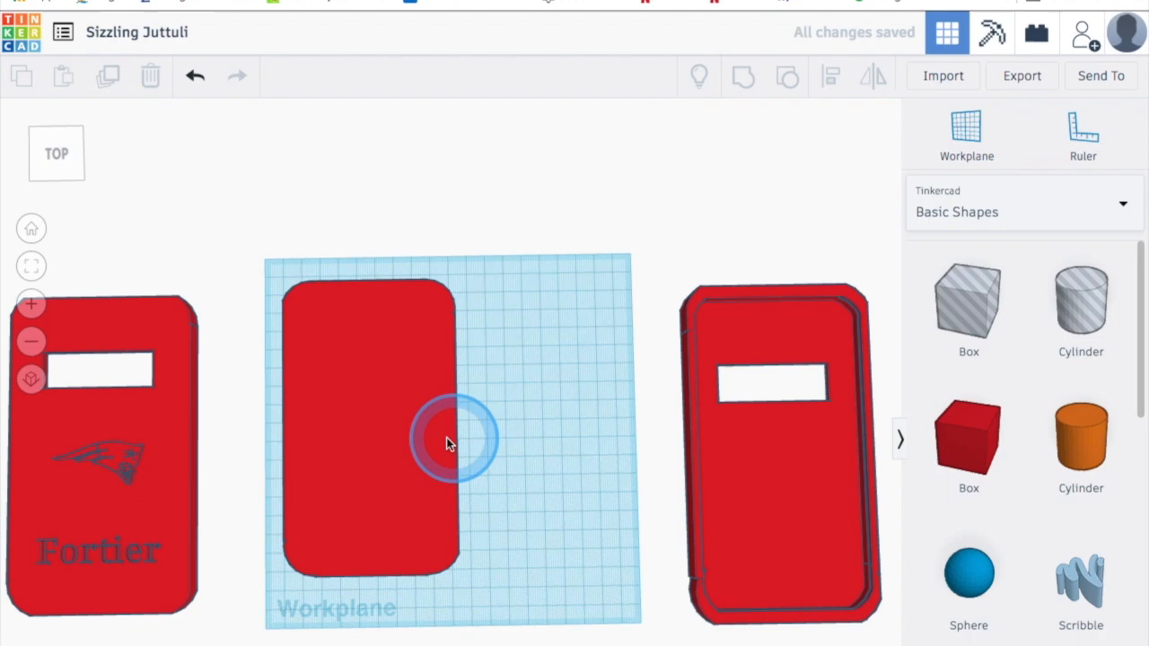
Duplicate the rounded slab, placing one on the right half of the workplane and the other behind the workplane
right_click_drag(416, 441, 384, 421)
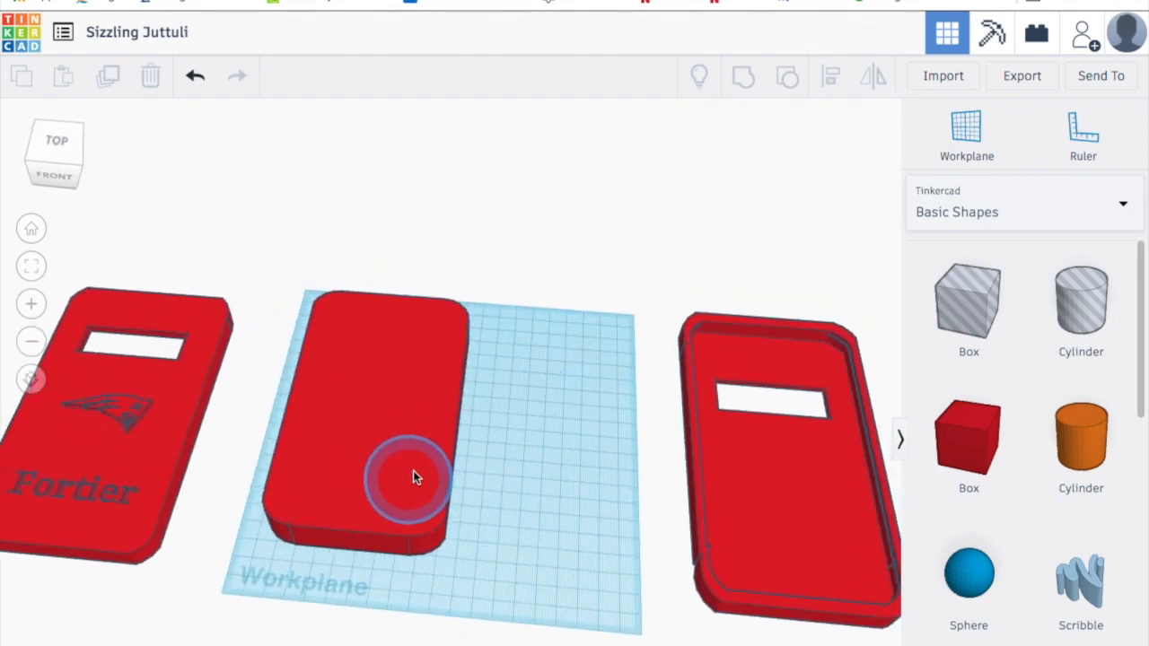
left_click(370, 454)
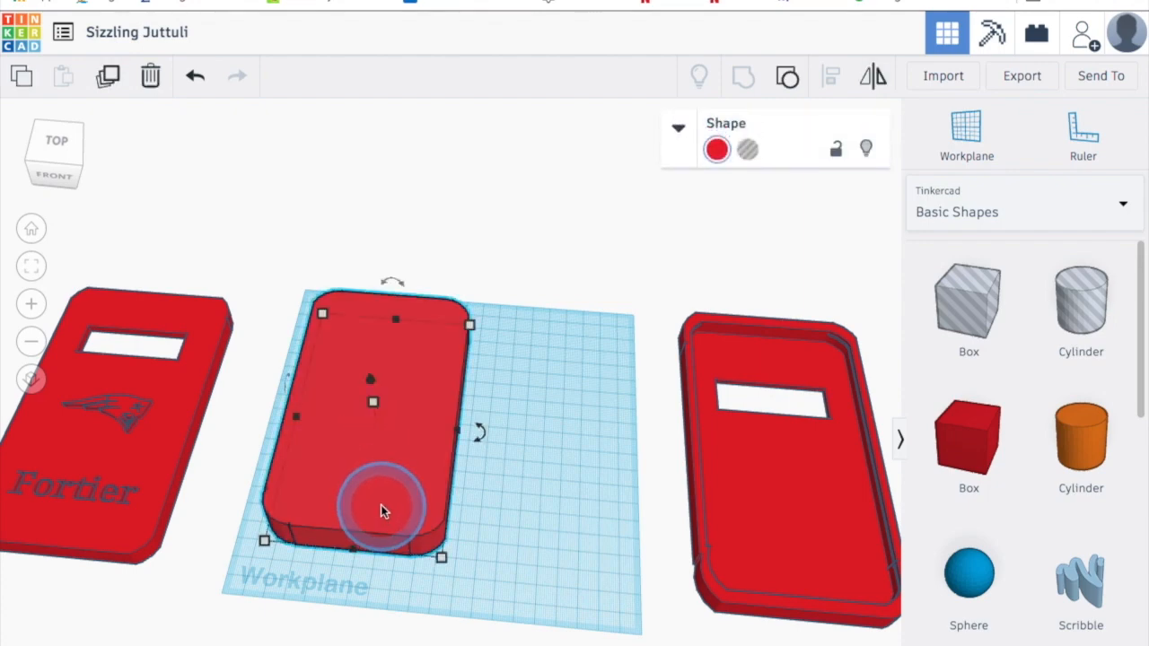
left_click_drag(389, 438, 564, 463)
left_click_drag(331, 452, 279, 217)
left_click_drag(576, 483, 545, 480)
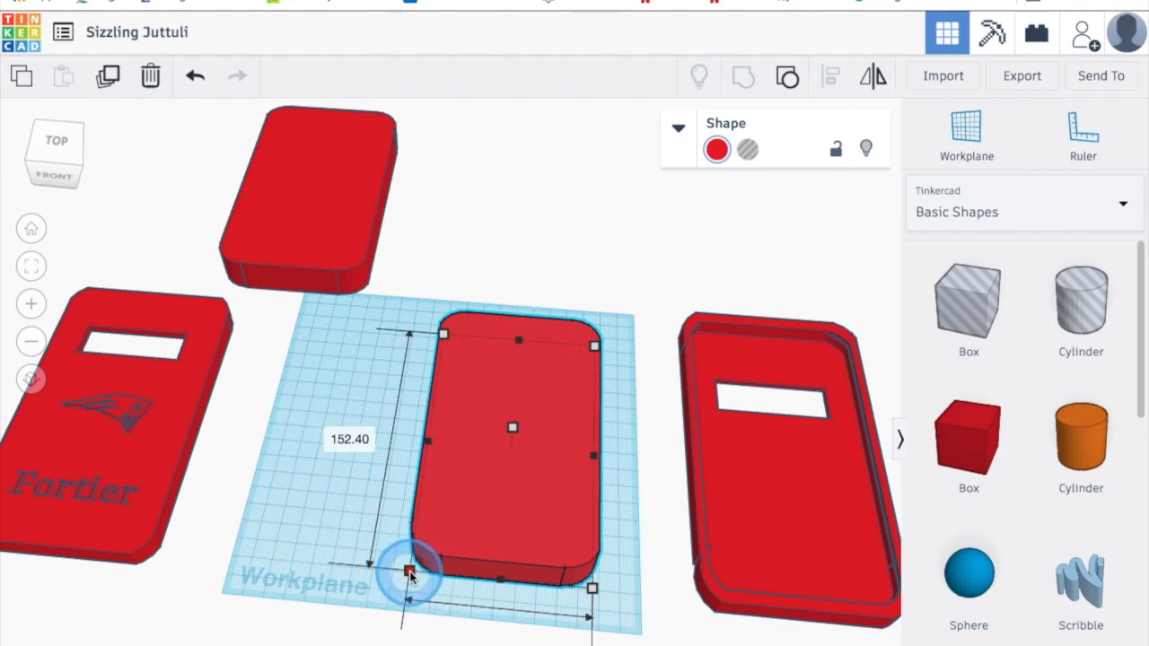
Enlarge the slab on the workplane slightly in length and width, to about 156.4 mm long
left_click_drag(411, 577, 405, 582)
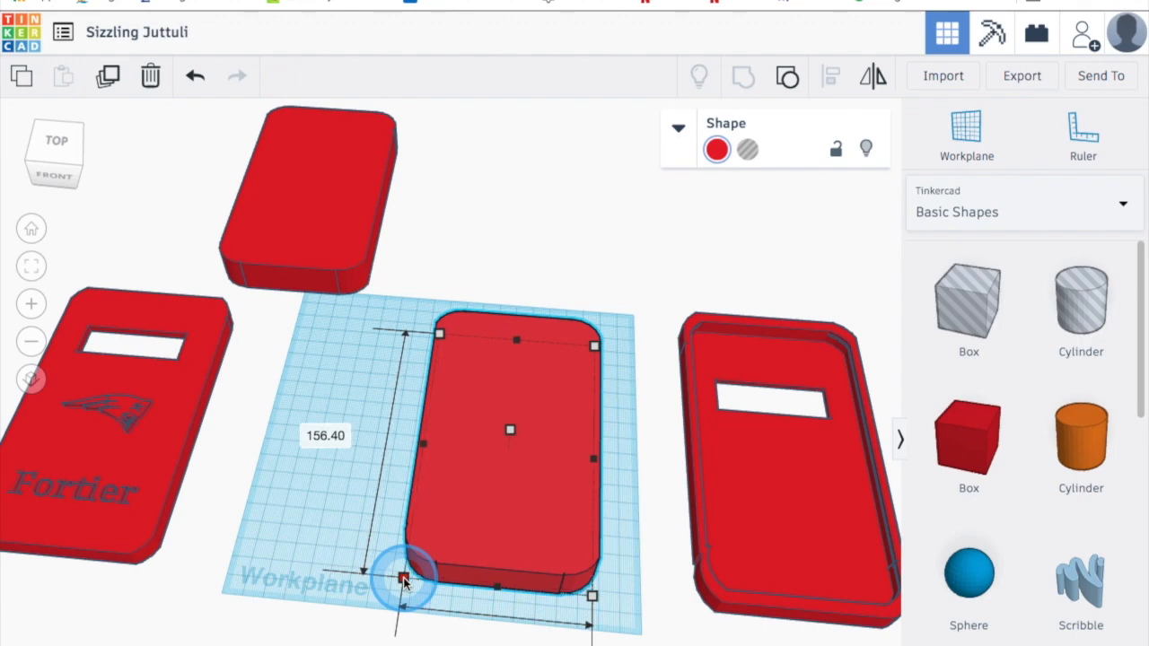
left_click_drag(405, 581, 398, 580)
left_click(327, 563)
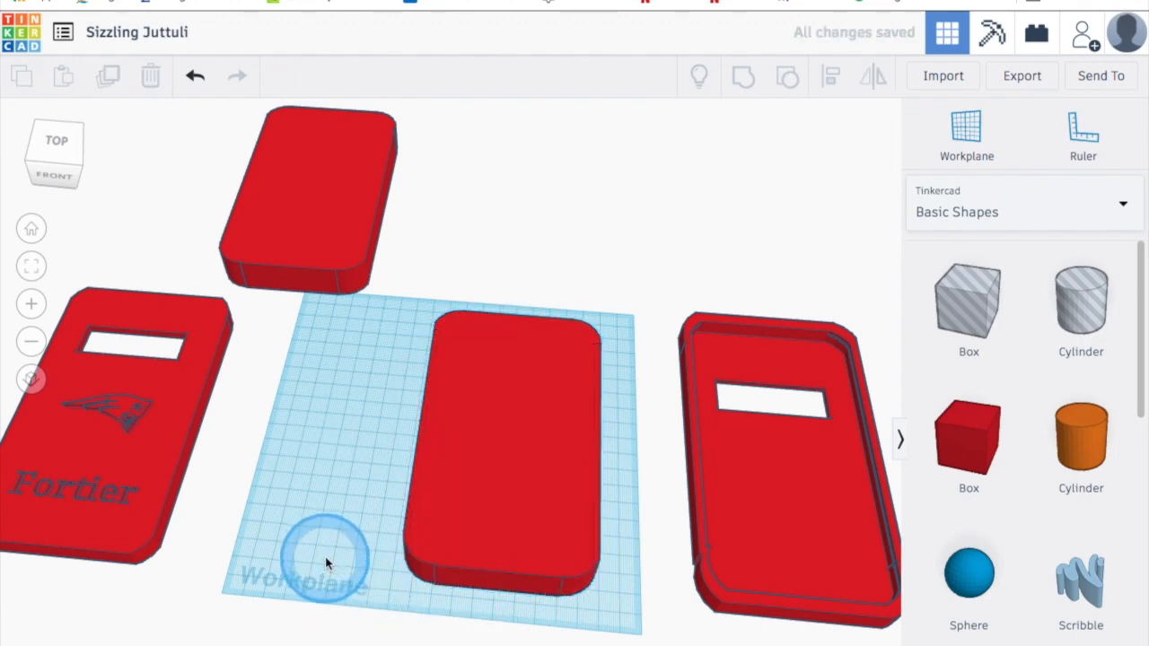
Reduce the height of the enlarged slab on the workplane so it is thinner than the slab behind it
left_click(315, 232)
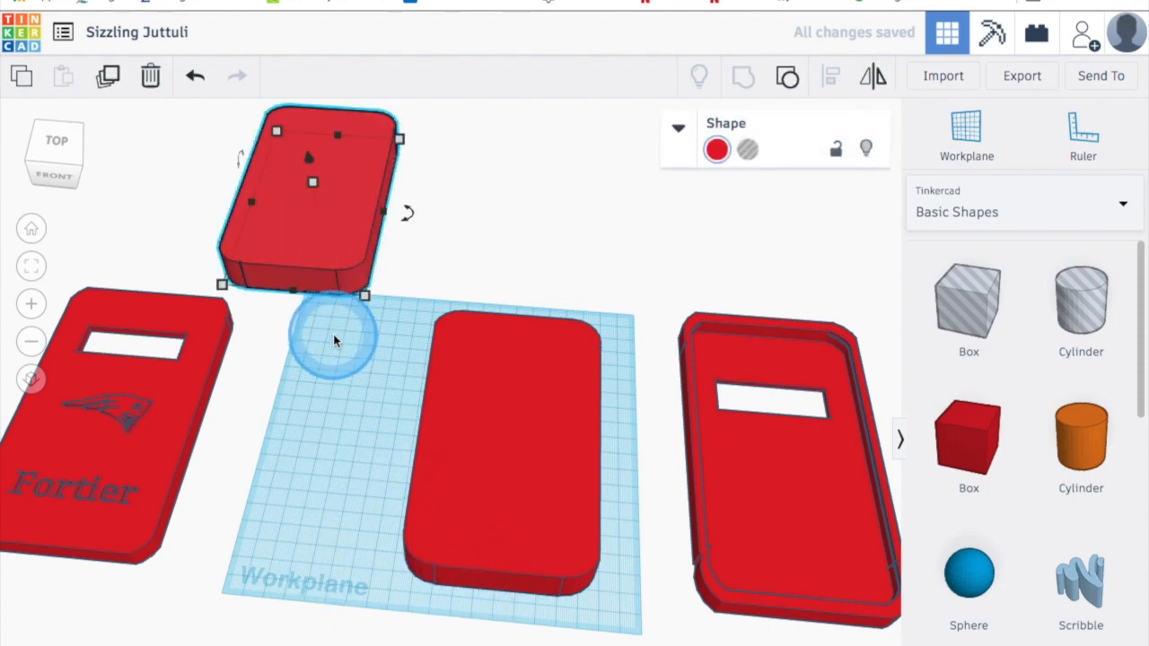
left_click(482, 474)
right_click_drag(483, 474, 313, 363)
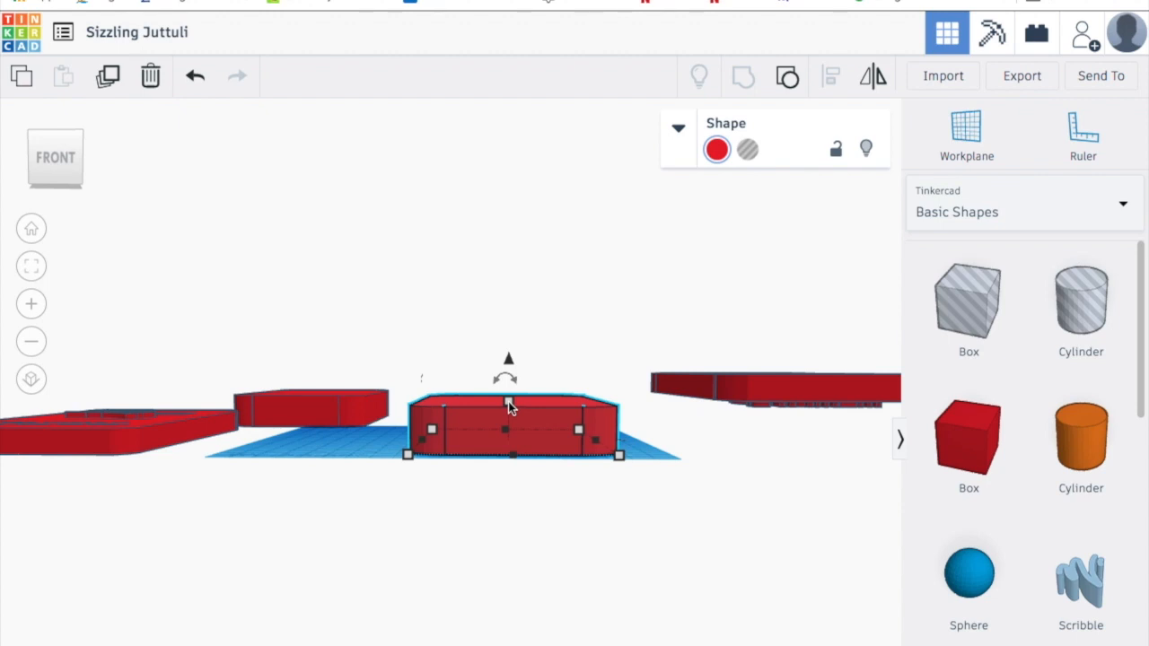
left_click(508, 407)
left_click_drag(508, 402, 513, 418)
left_click(516, 543)
Turn the smaller slab behind the workplane into a hole and duplicate it in place
right_click_drag(453, 575, 459, 521)
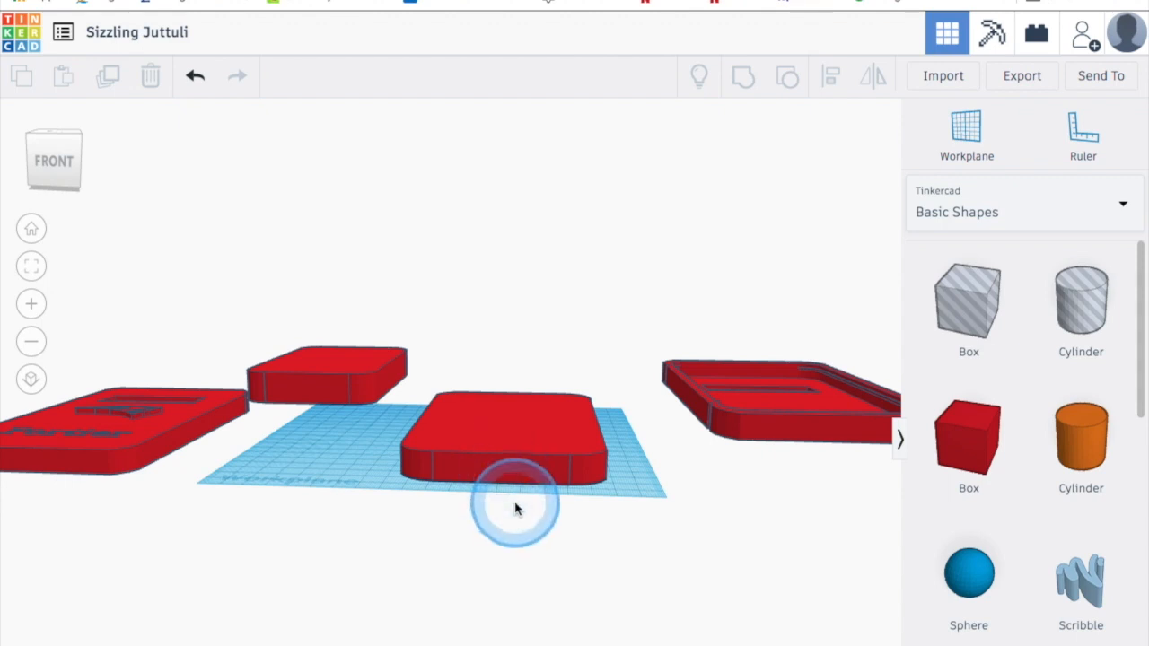
right_click_drag(485, 524, 488, 591)
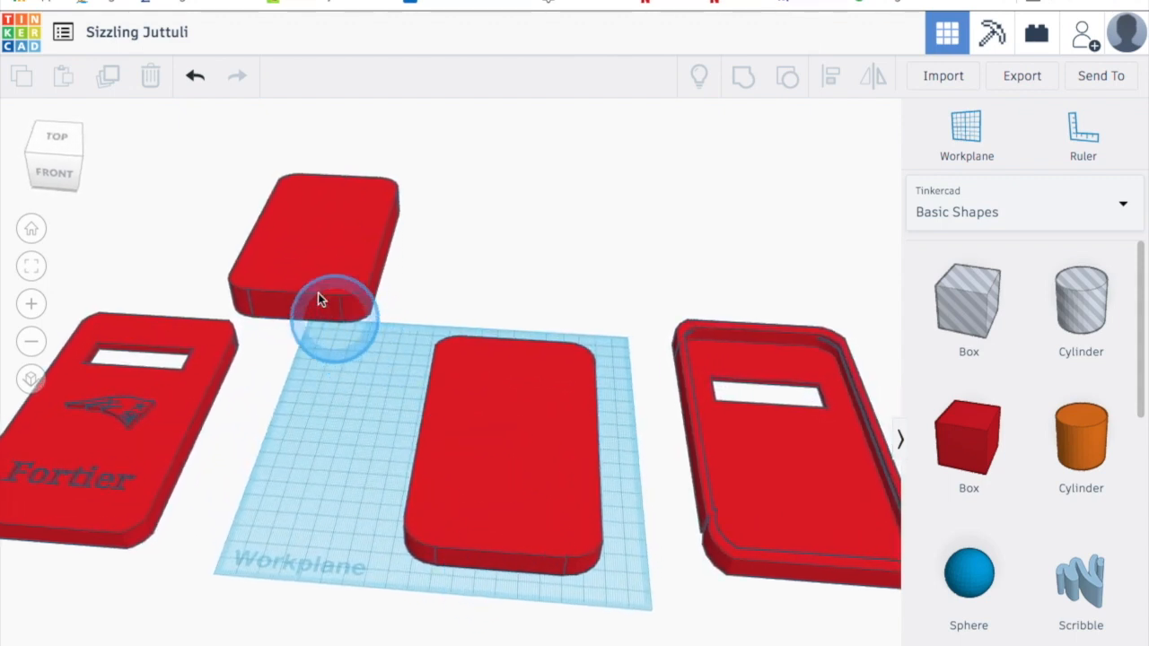
left_click(305, 263)
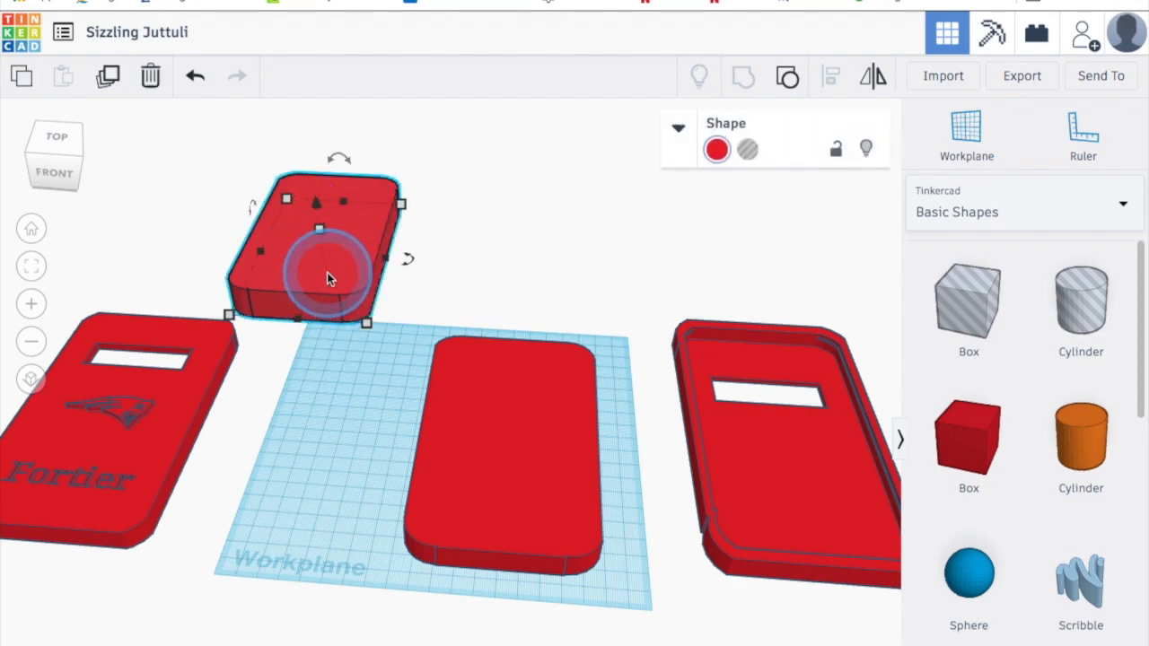
left_click(747, 150)
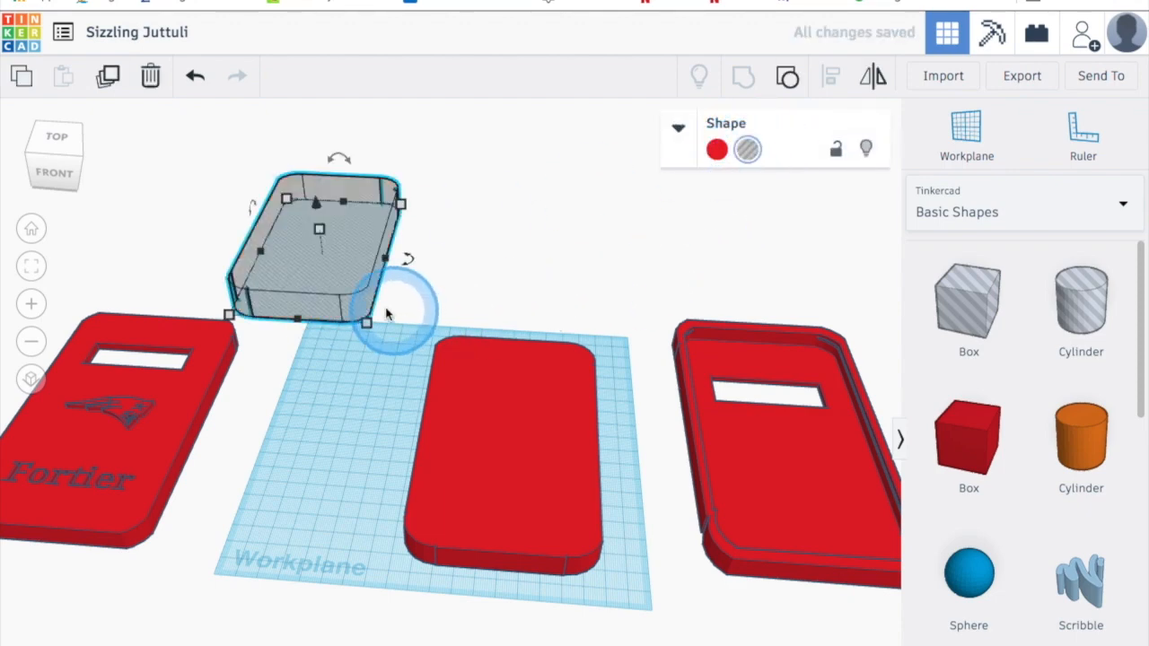
left_click(329, 283)
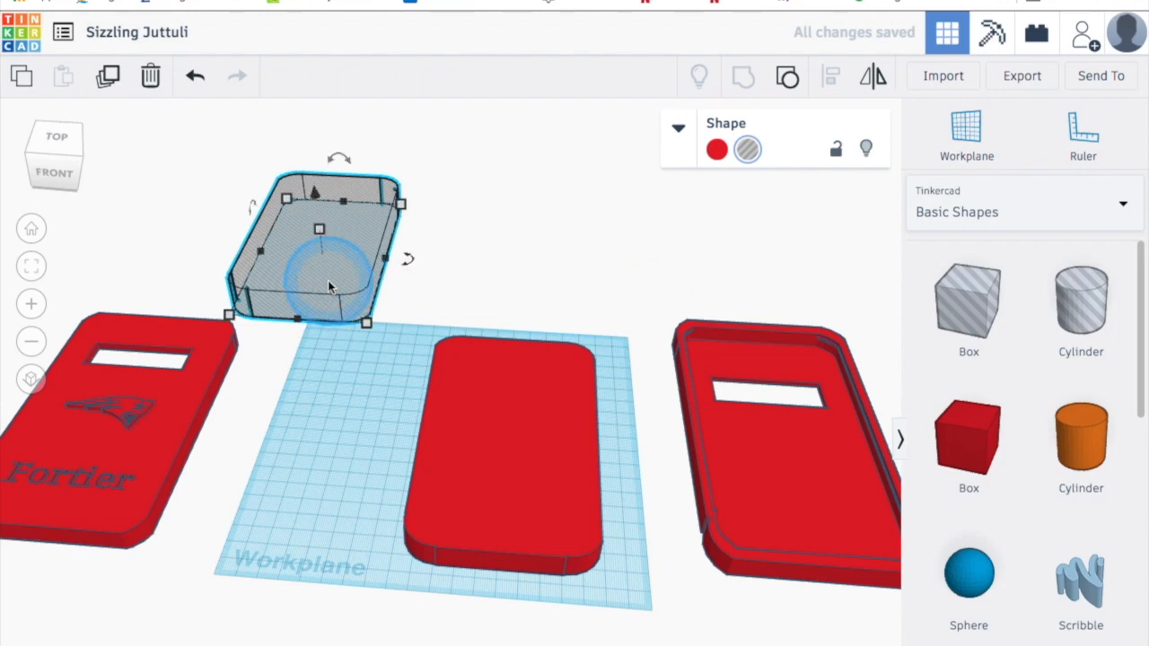
key("ctrl+d")
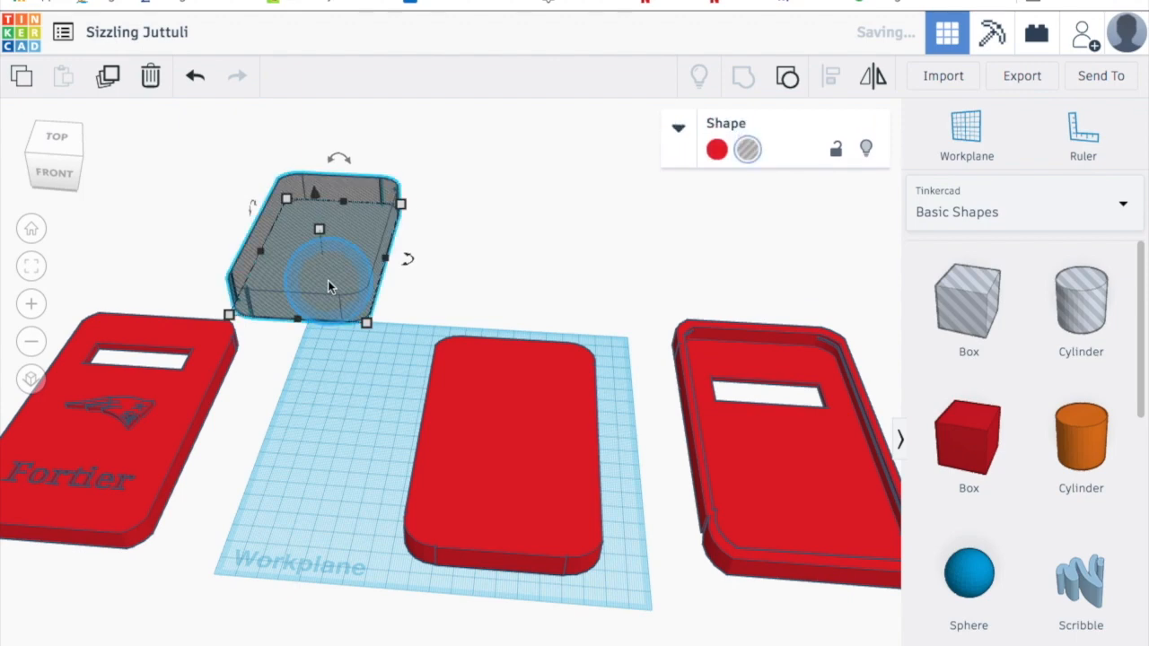
Keep one hole slab behind the workplane's right half and move the other onto the workplane, overlapping the enlarged red slab
left_click_drag(365, 218, 592, 224)
left_click_drag(320, 249, 396, 437)
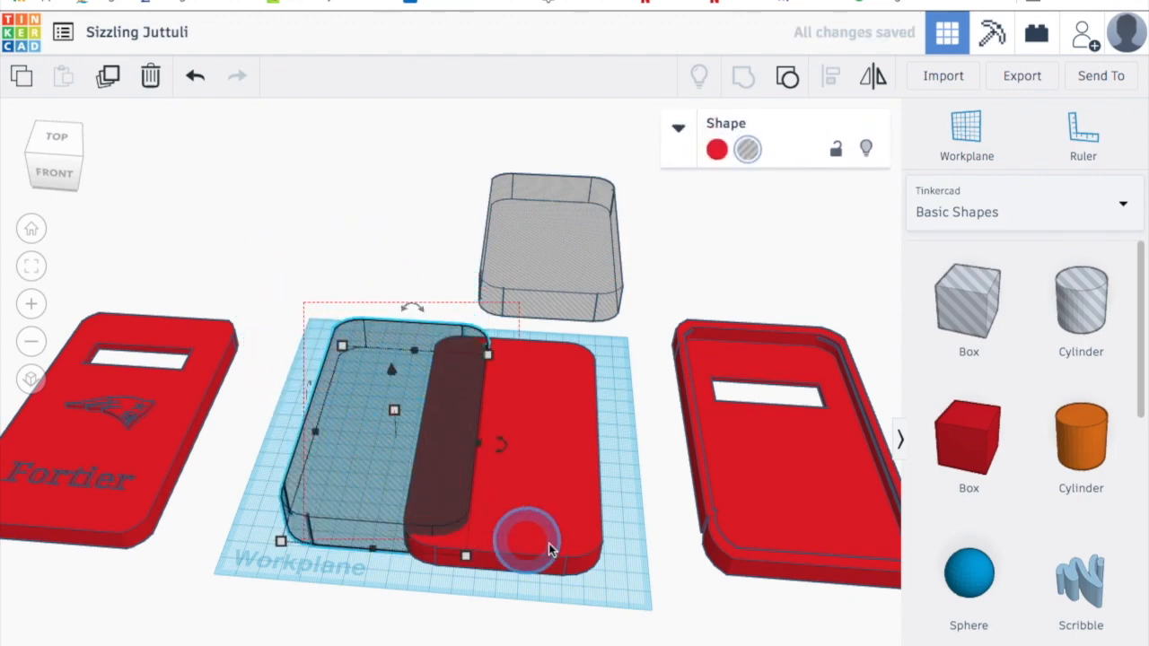
left_click(284, 300)
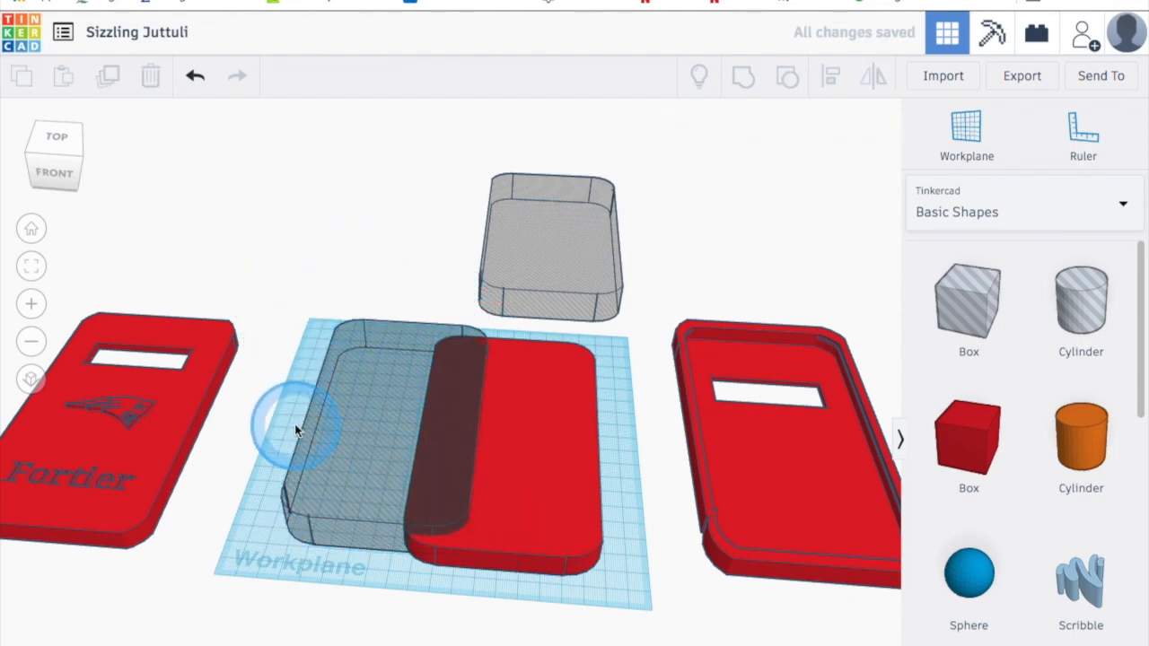
Align the hole slab and the enlarged red slab to each other's centres in both width and length
left_click_drag(368, 476, 603, 523)
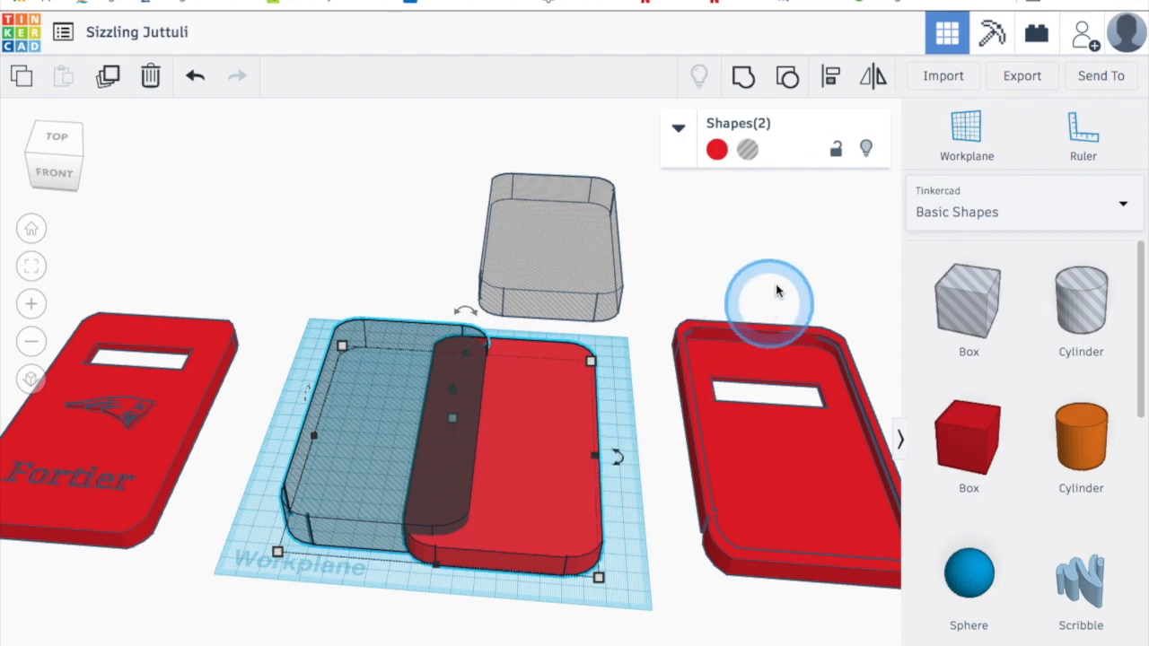
left_click(833, 81)
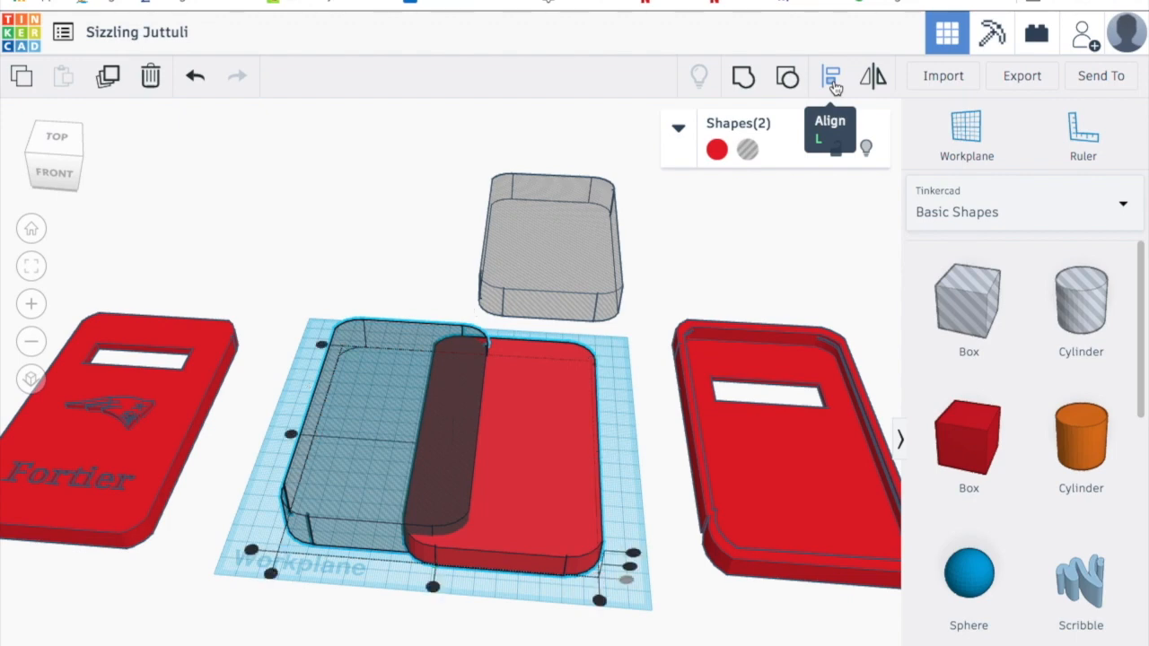
left_click(433, 588)
right_click_drag(308, 565, 346, 502)
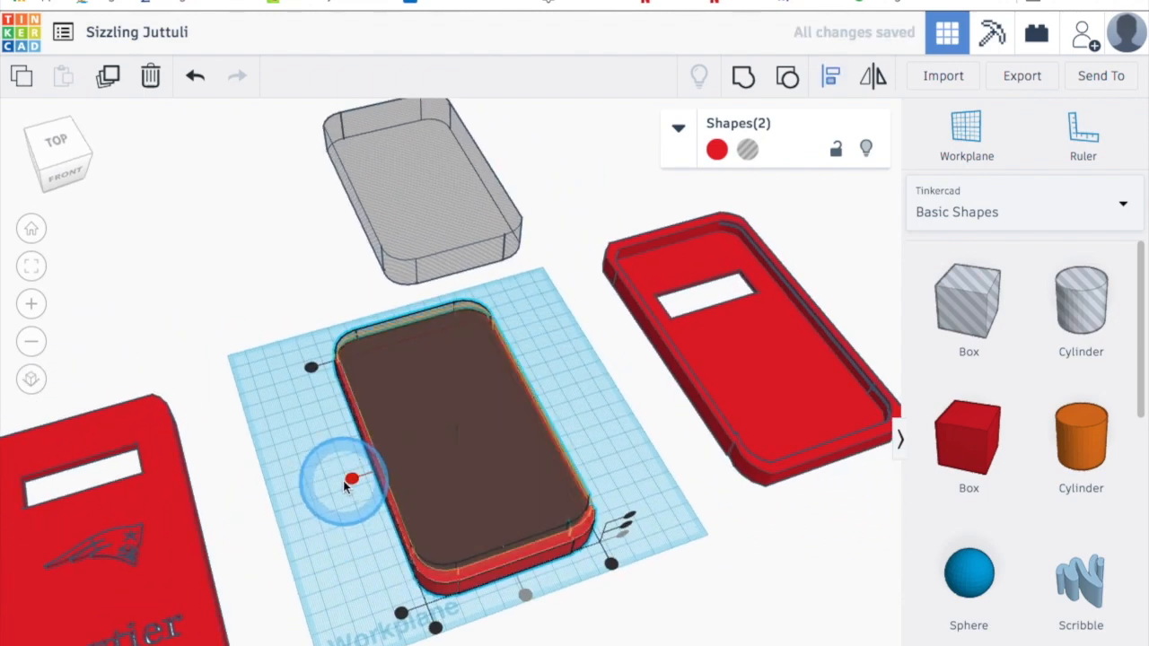
left_click(352, 482)
right_click_drag(297, 552, 404, 610)
right_click_drag(590, 547, 572, 518)
right_click_drag(566, 598, 610, 510)
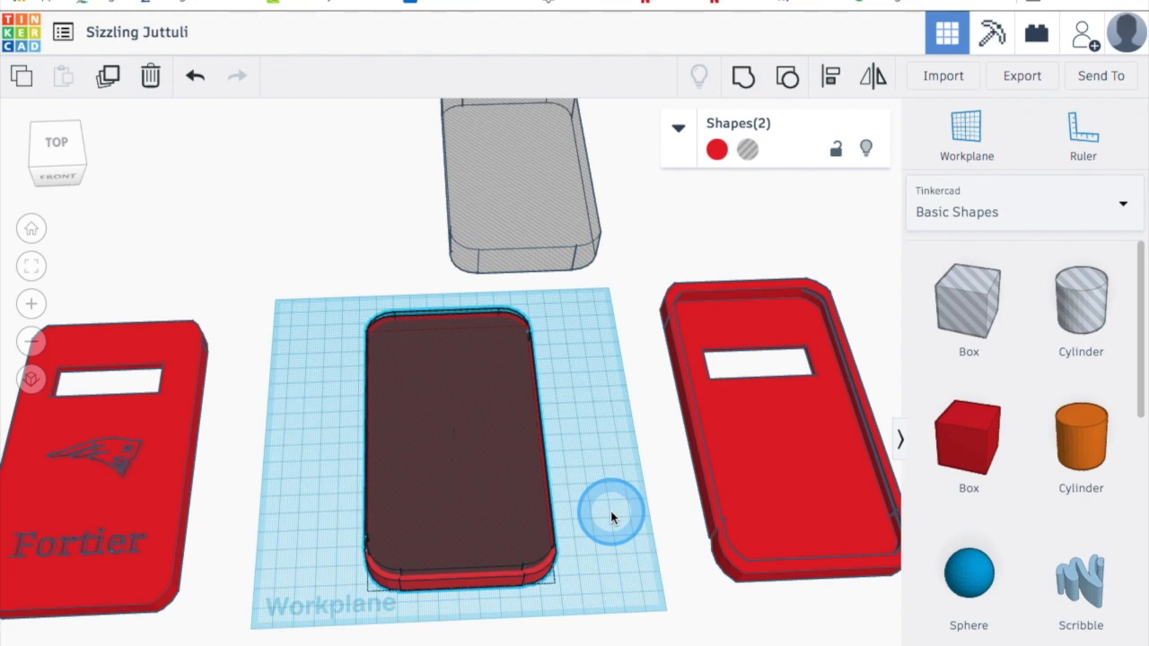
right_click_drag(610, 511, 608, 505)
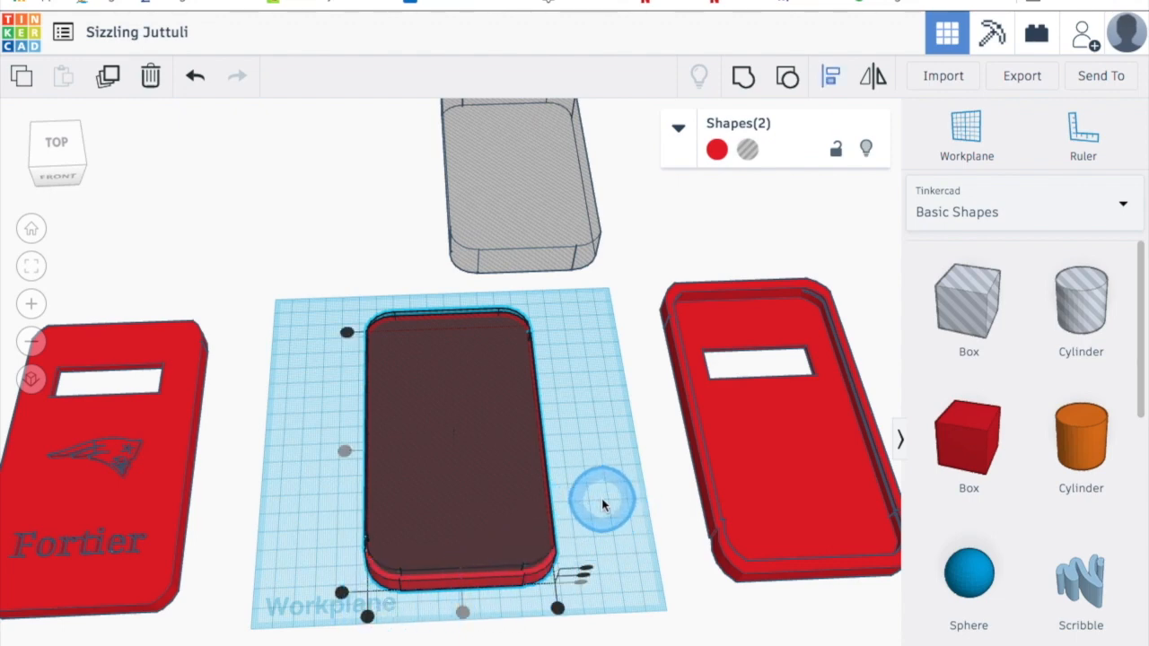
left_click(602, 505)
Lengthen the red slab on the workplane at its front end to about 159.9 mm
left_click(469, 584)
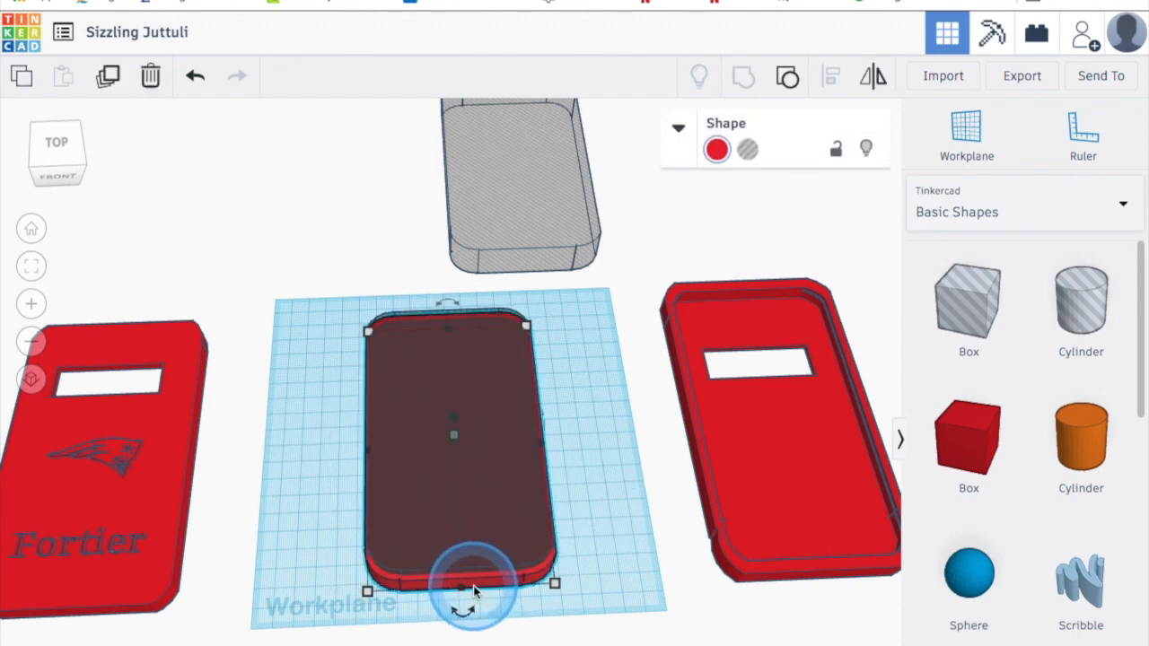
mouse_move(464, 593)
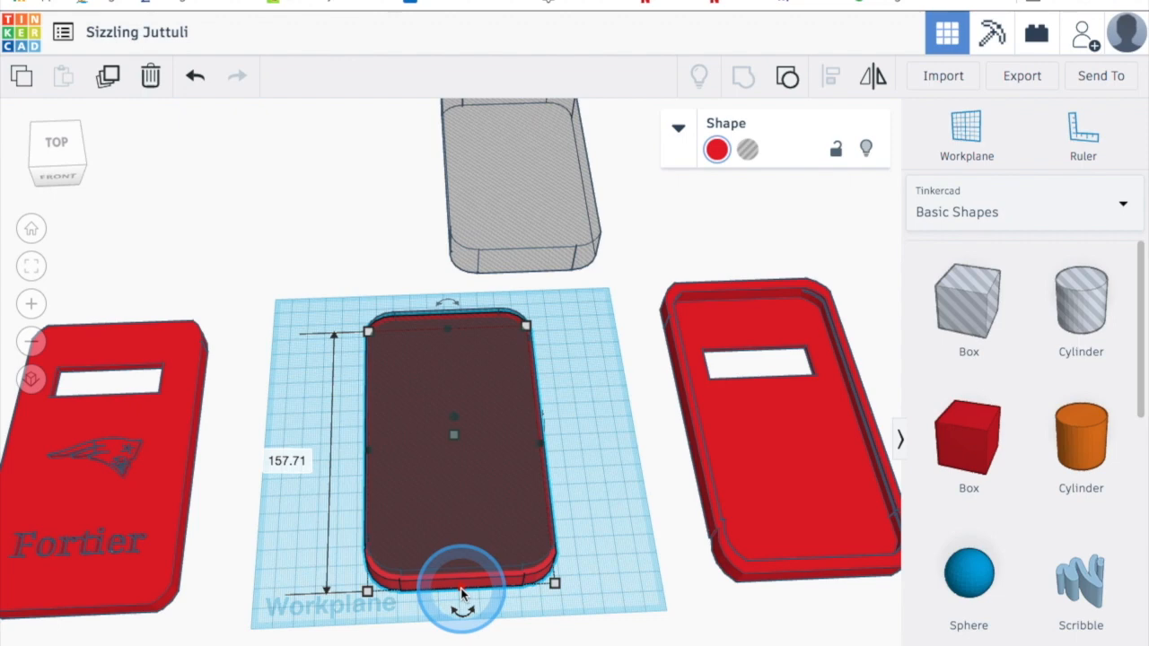
left_click_drag(463, 593, 464, 599)
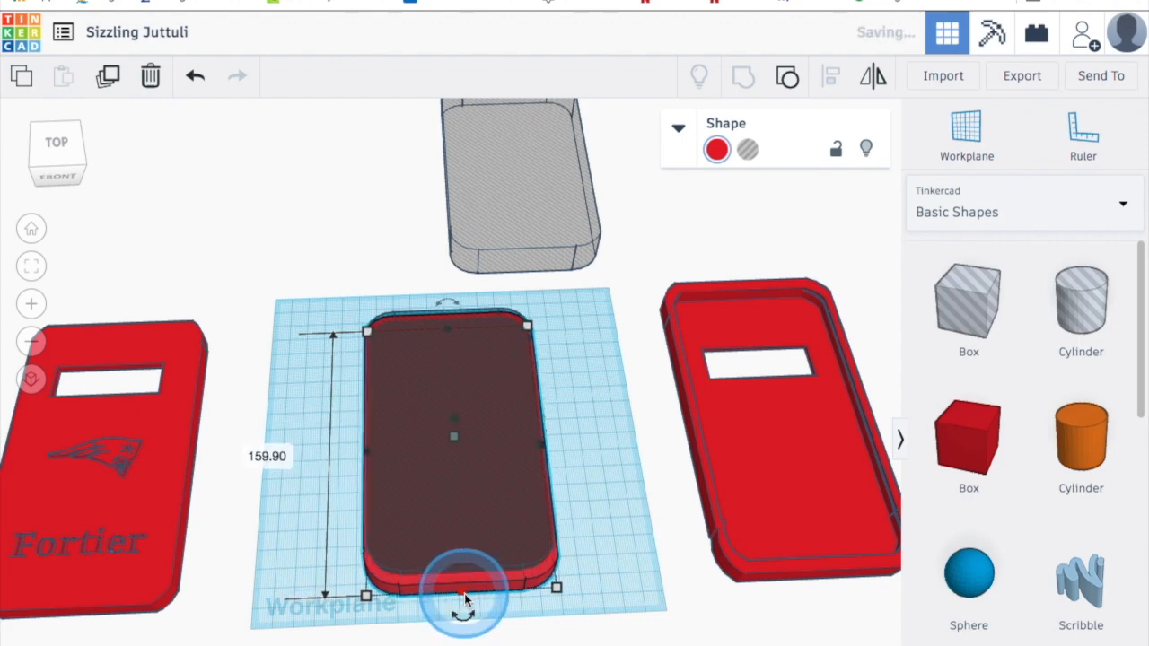
right_click_drag(520, 597, 505, 642)
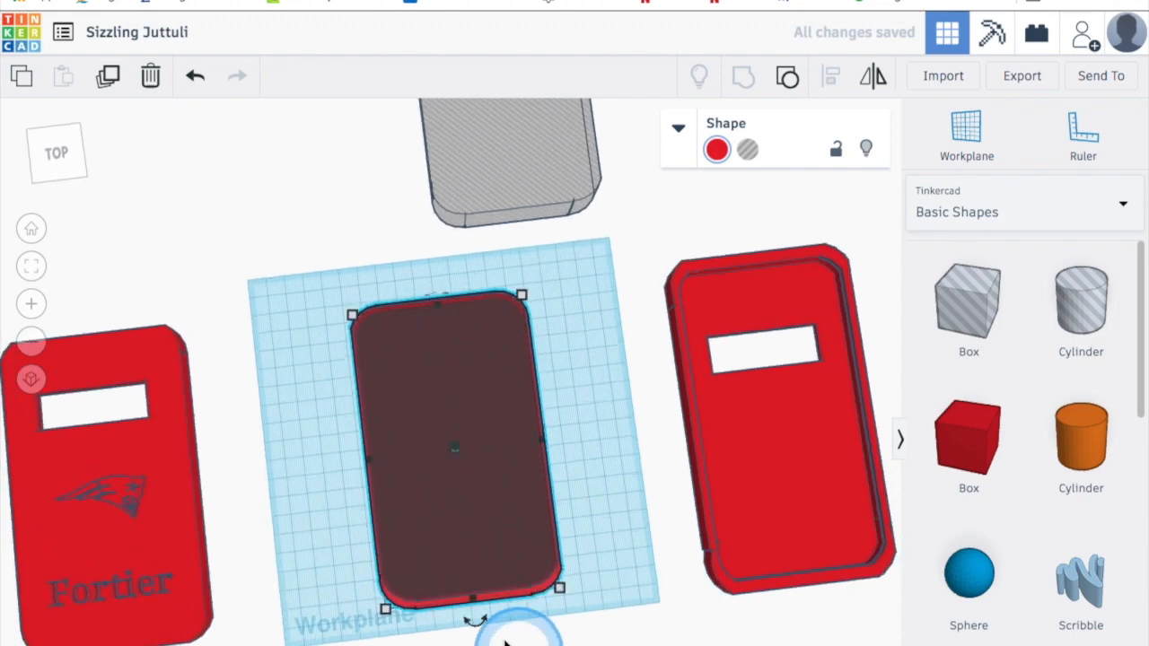
Centre the hole slab and the lengthened red slab on each other along their length
left_click(286, 359)
left_click_drag(286, 318, 562, 588)
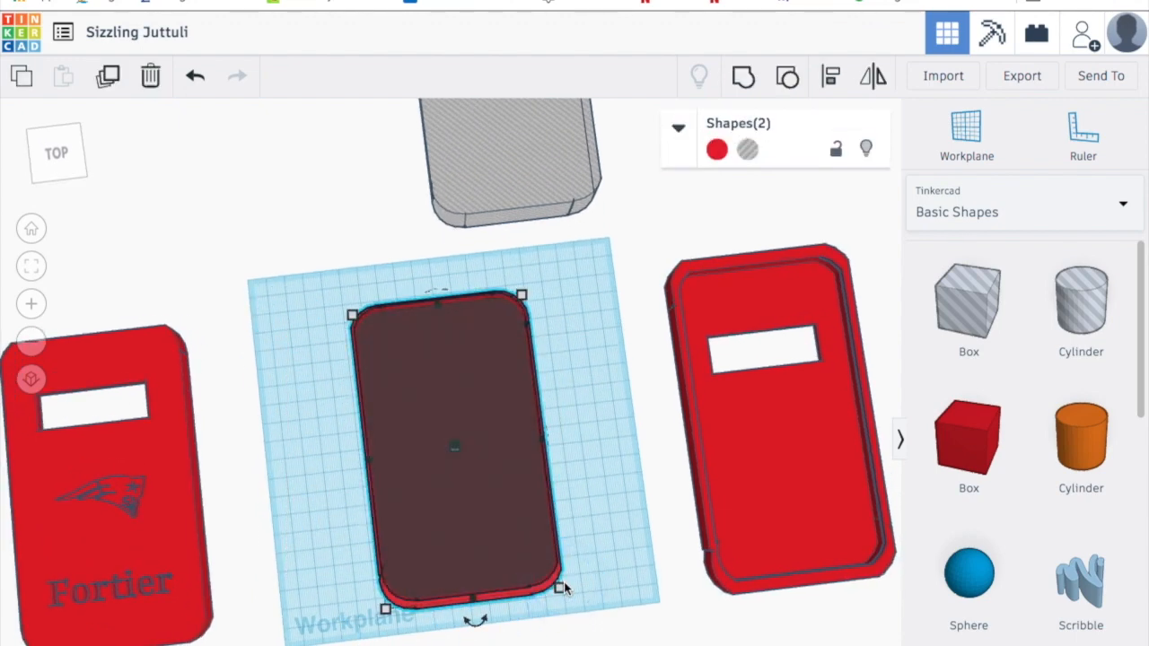
key("l")
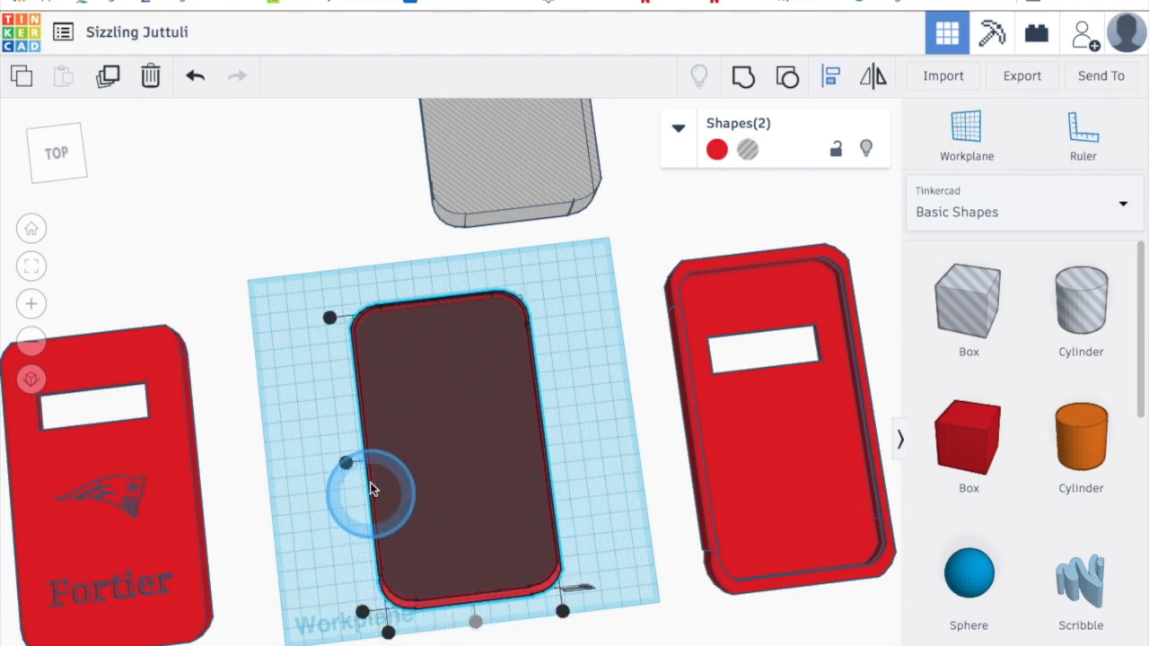
left_click(346, 462)
left_click(328, 530)
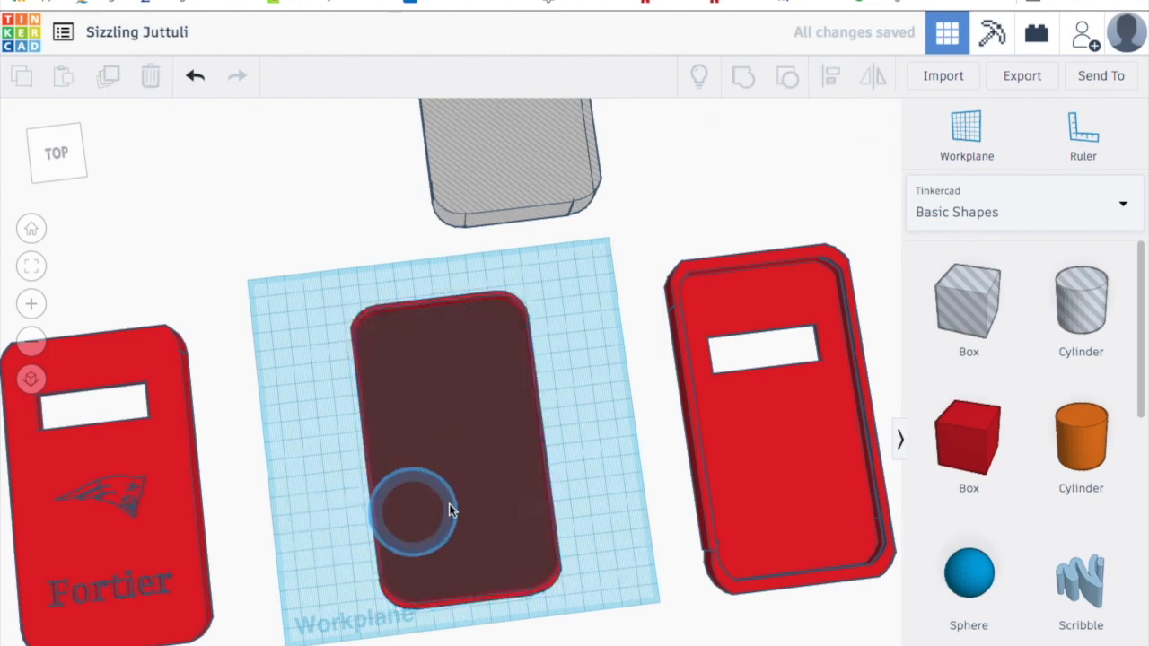
Try to hollow the red slab by grouping it with the hole resting on the workplane, and undo the grouping
left_click_drag(313, 280, 595, 606)
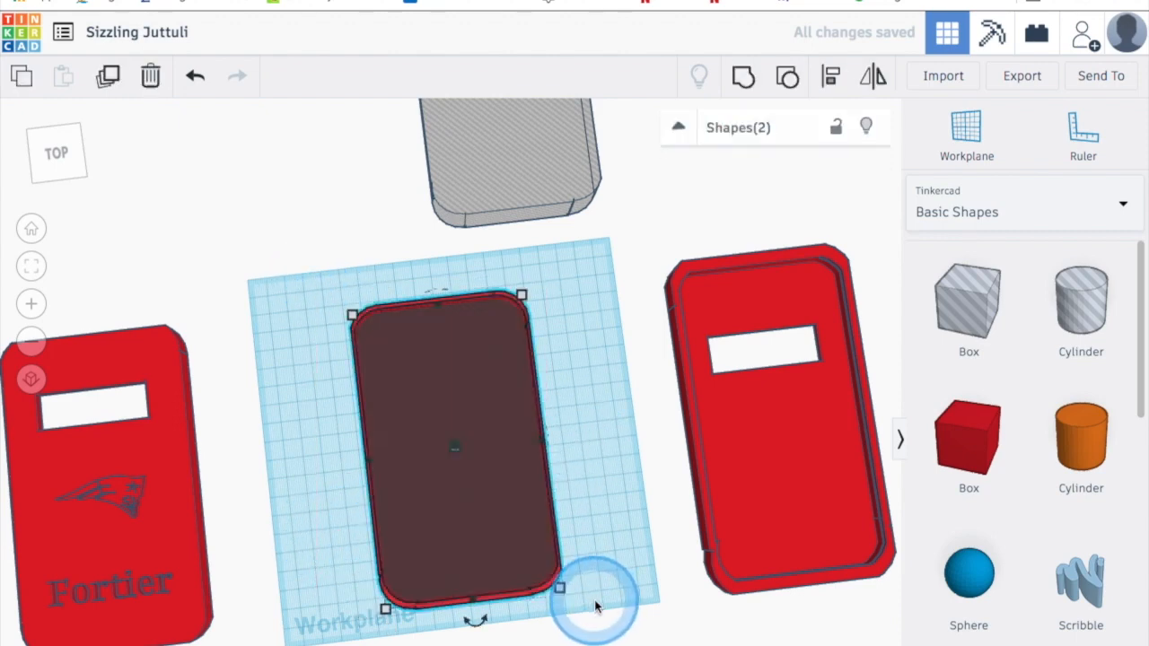
key("ctrl+g")
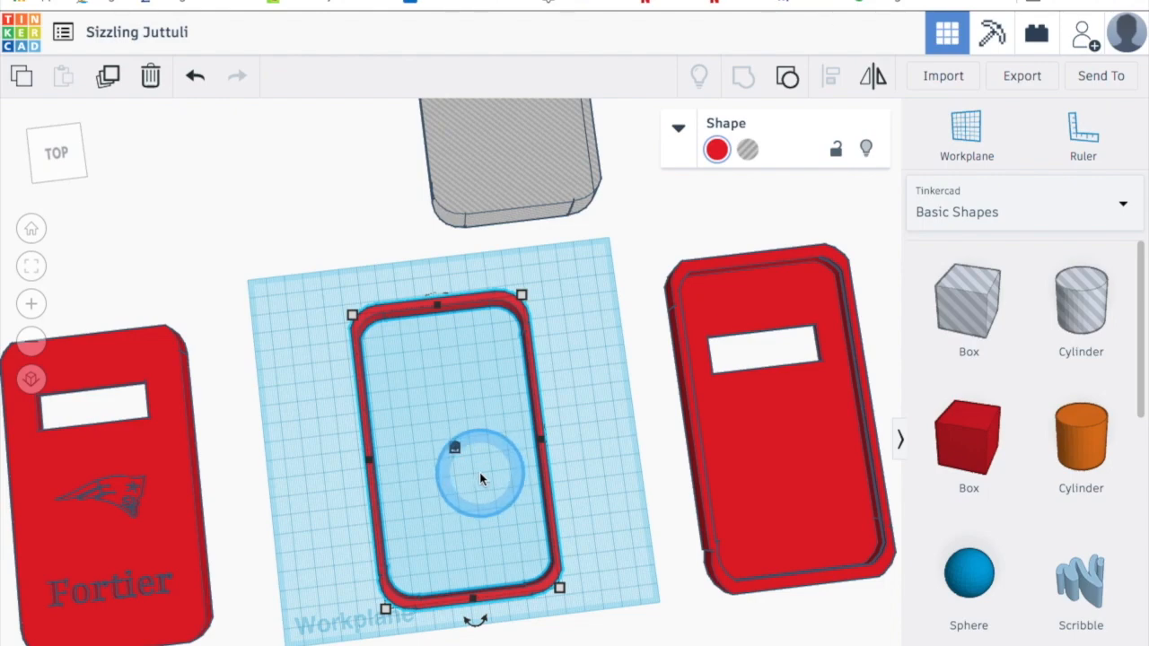
left_click(197, 84)
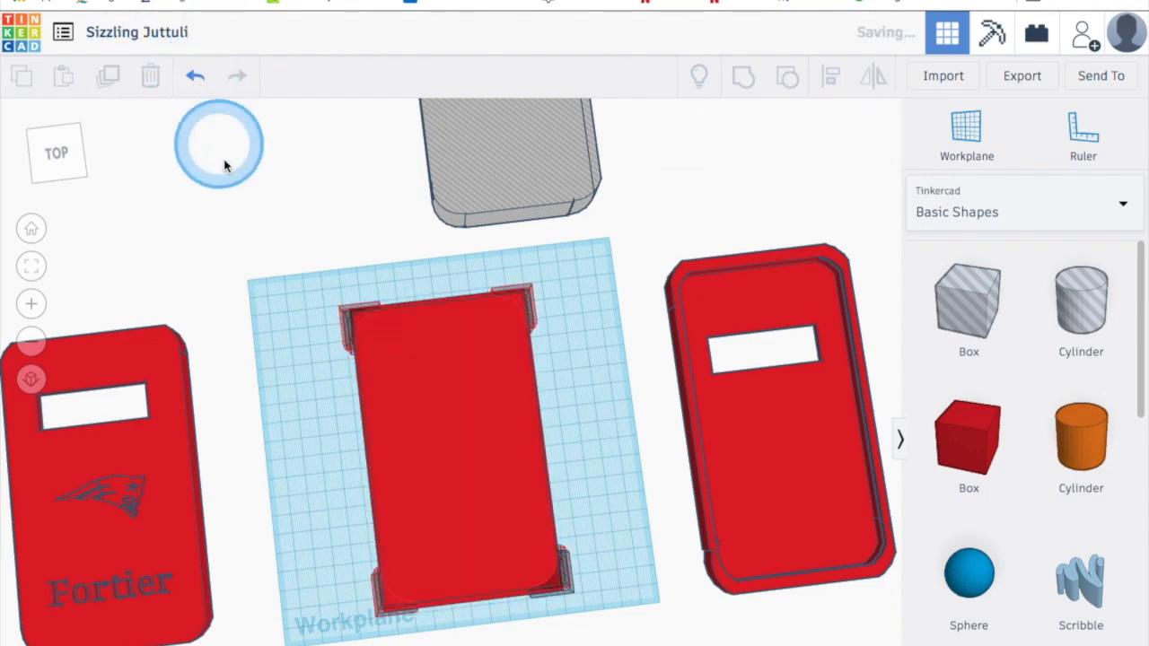
Raise the hole slab inside the red slab to 2 mm above the workplane
right_click_drag(231, 134, 216, 27)
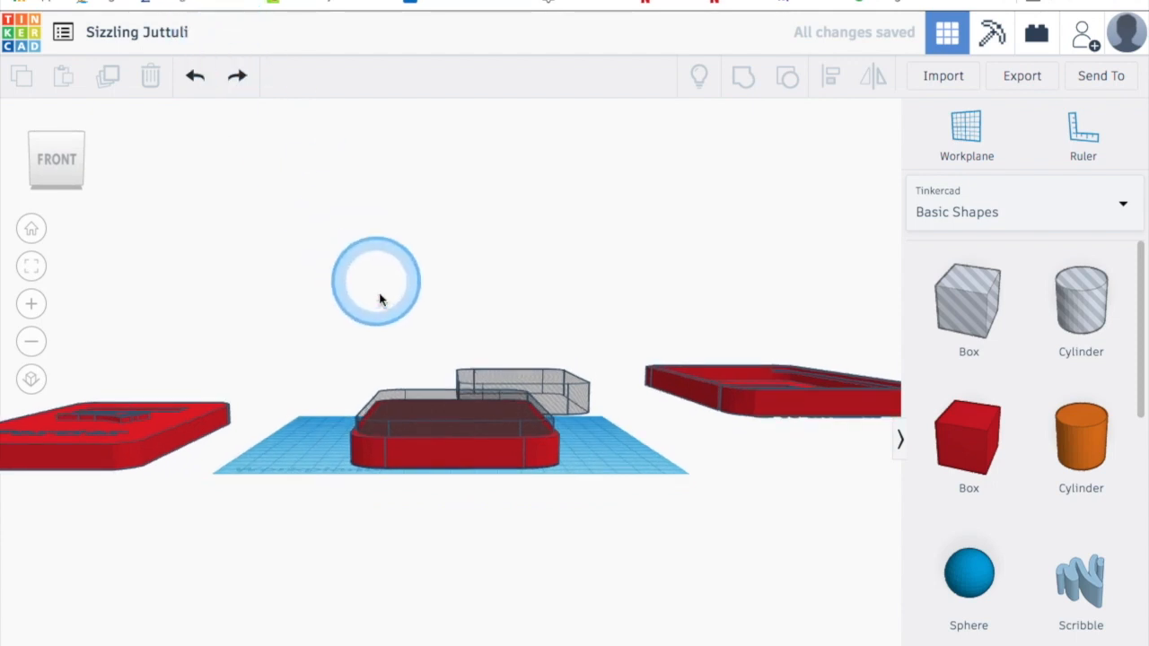
left_click(432, 420)
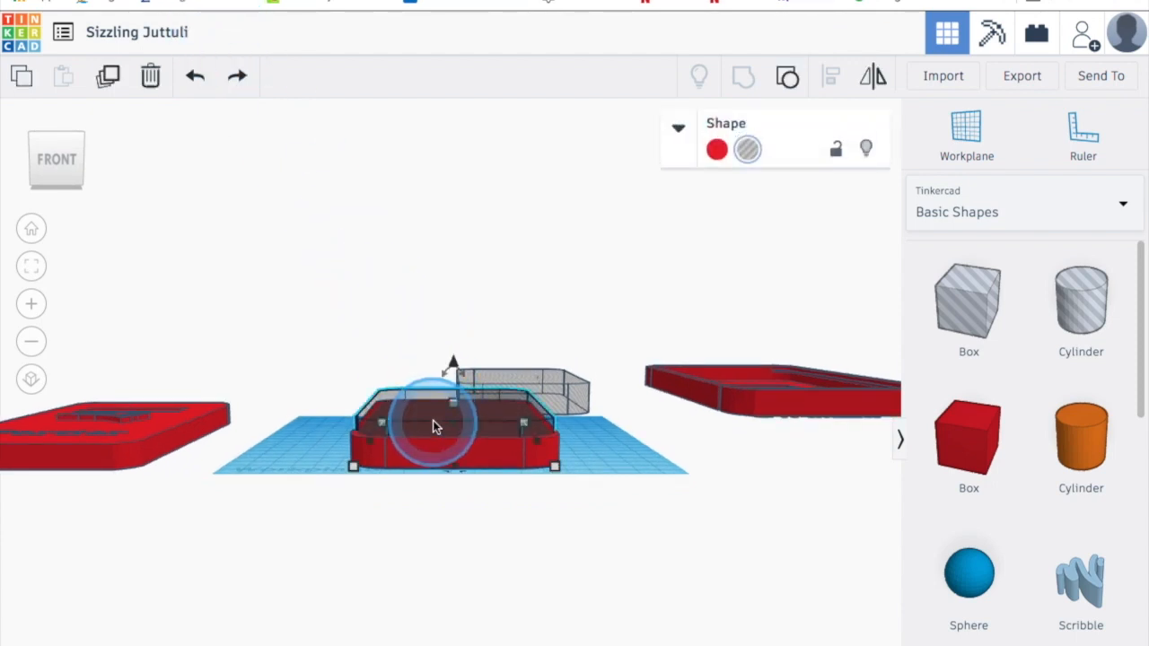
left_click(453, 368)
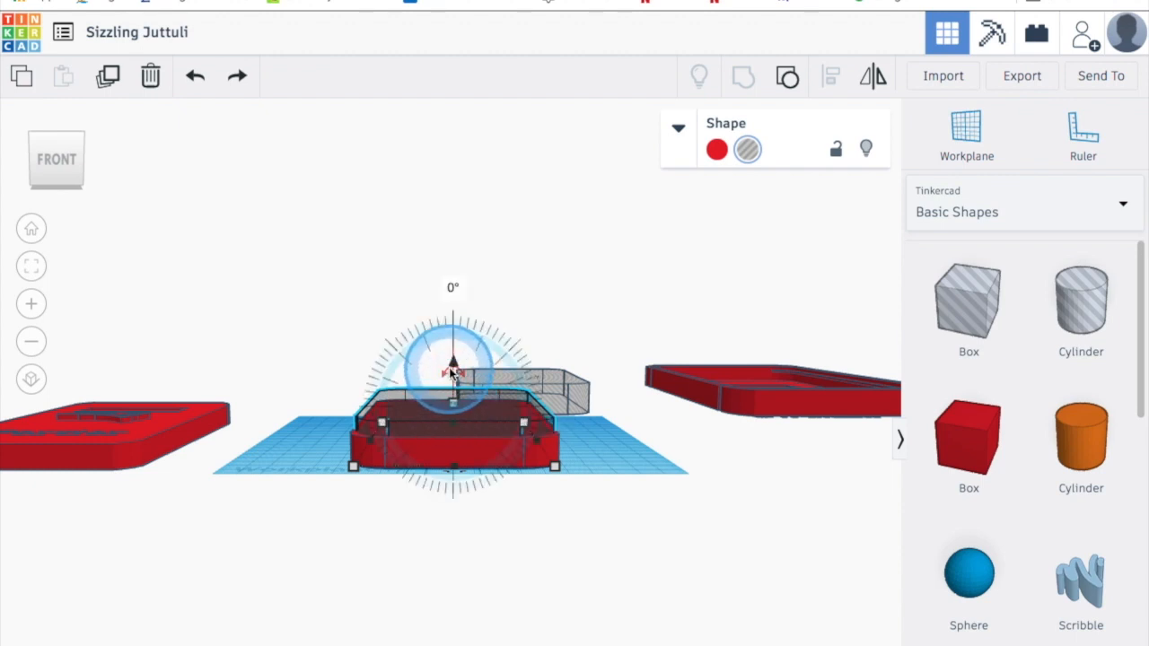
left_click_drag(452, 368, 452, 359)
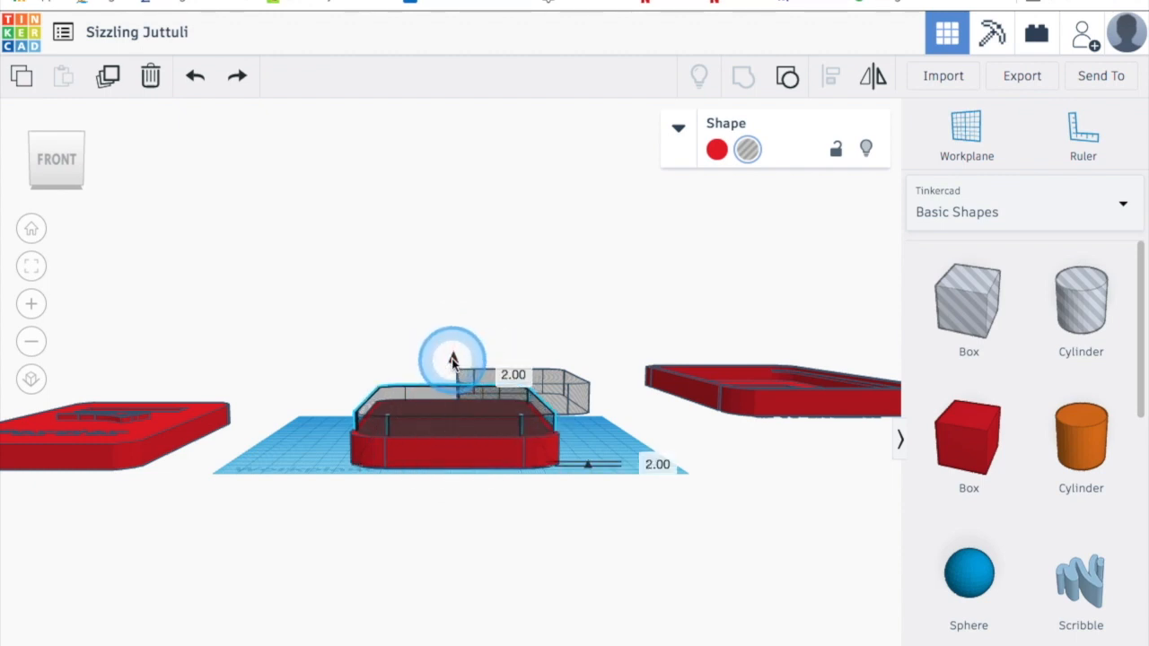
left_click_drag(454, 359, 454, 358)
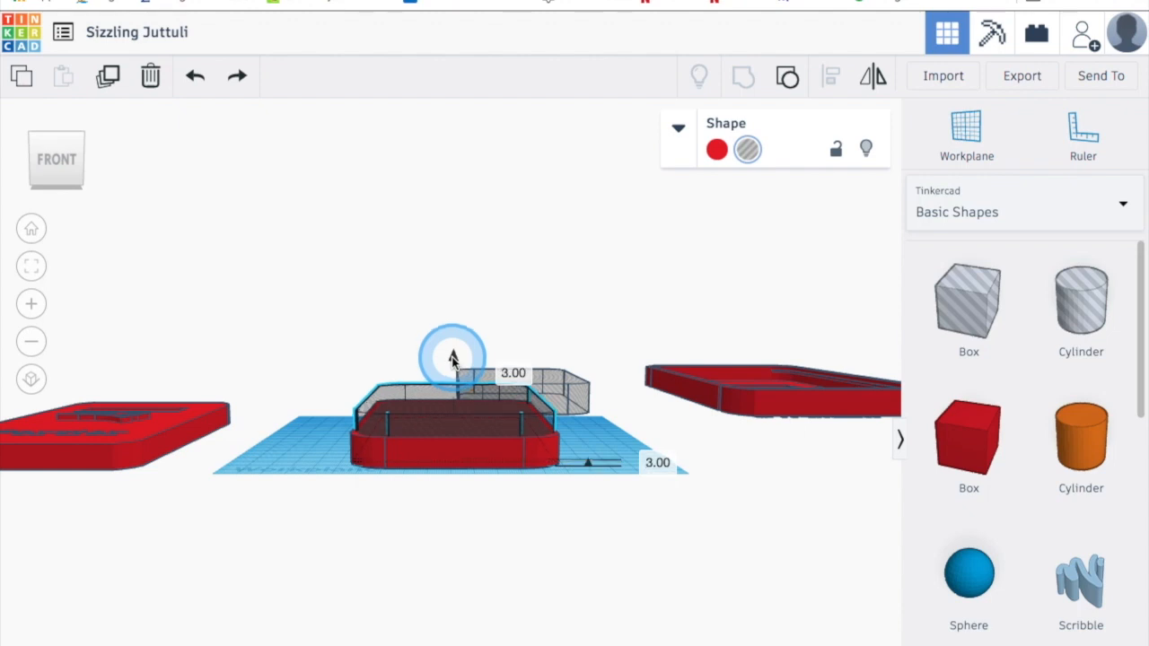
left_click_drag(452, 358, 453, 359)
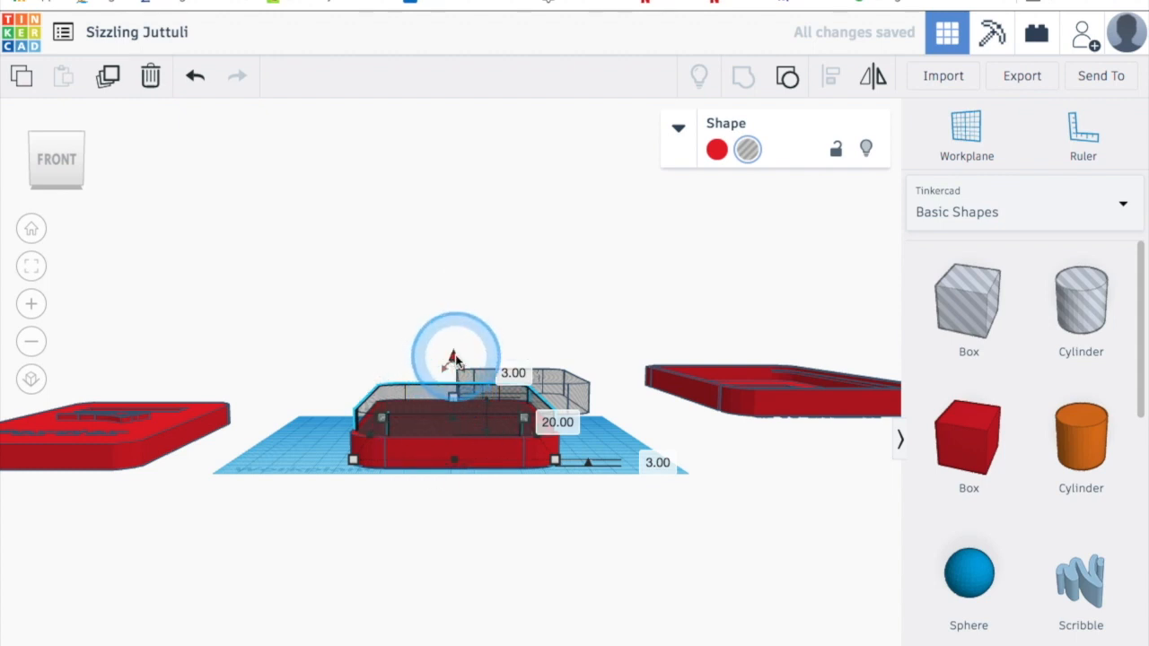
left_click_drag(453, 359, 455, 361)
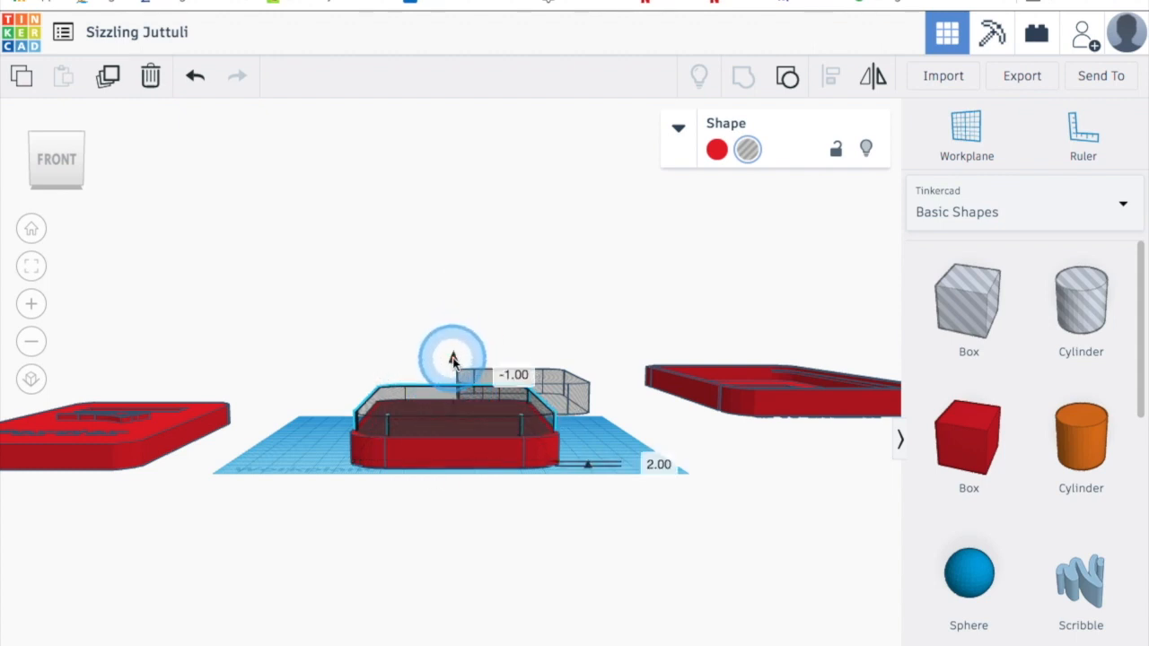
left_click(457, 487)
Group the raised hole with the red slab to cut a recess that leaves a solid floor
right_click_drag(458, 486, 458, 620)
left_click_drag(305, 369, 601, 612)
key("ctrl+g")
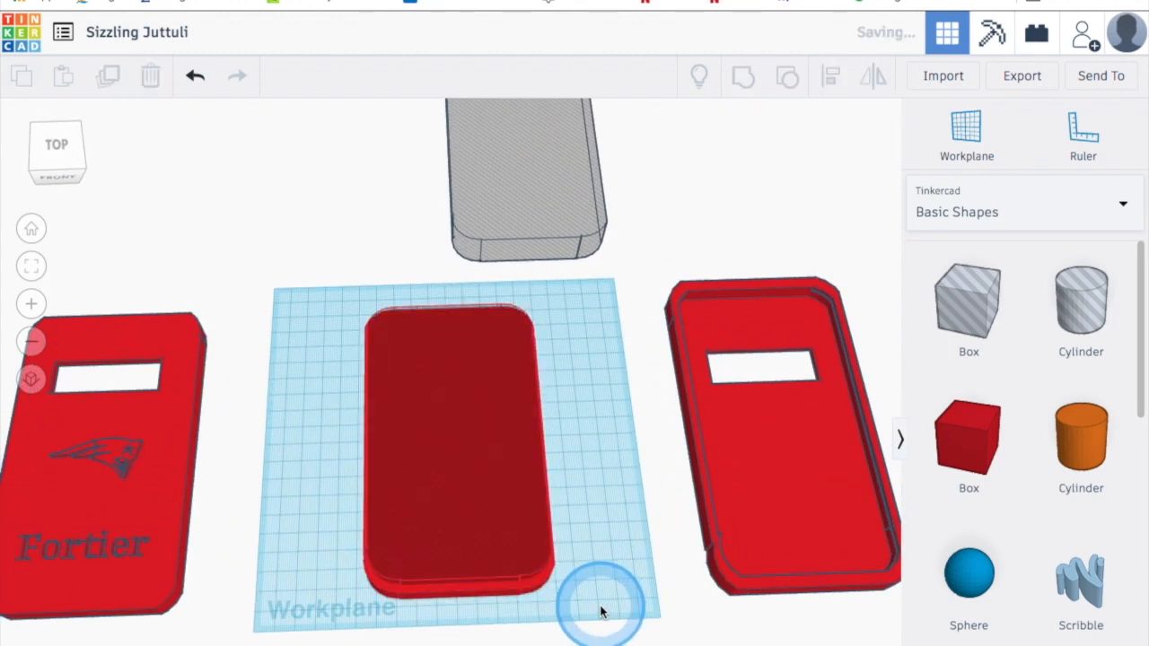
mouse_move(595, 503)
right_mouse_down()
mouse_move(573, 436)
mouse_move(583, 533)
mouse_move(595, 466)
mouse_move(593, 499)
right_mouse_up()
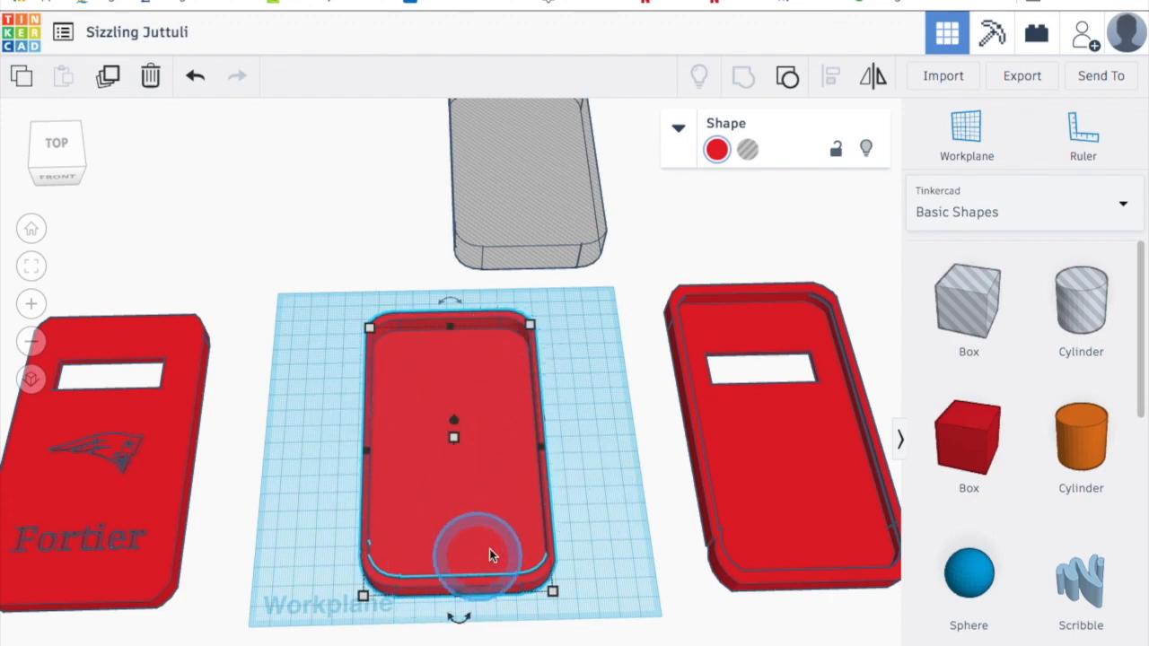
left_click_drag(531, 170, 465, 456)
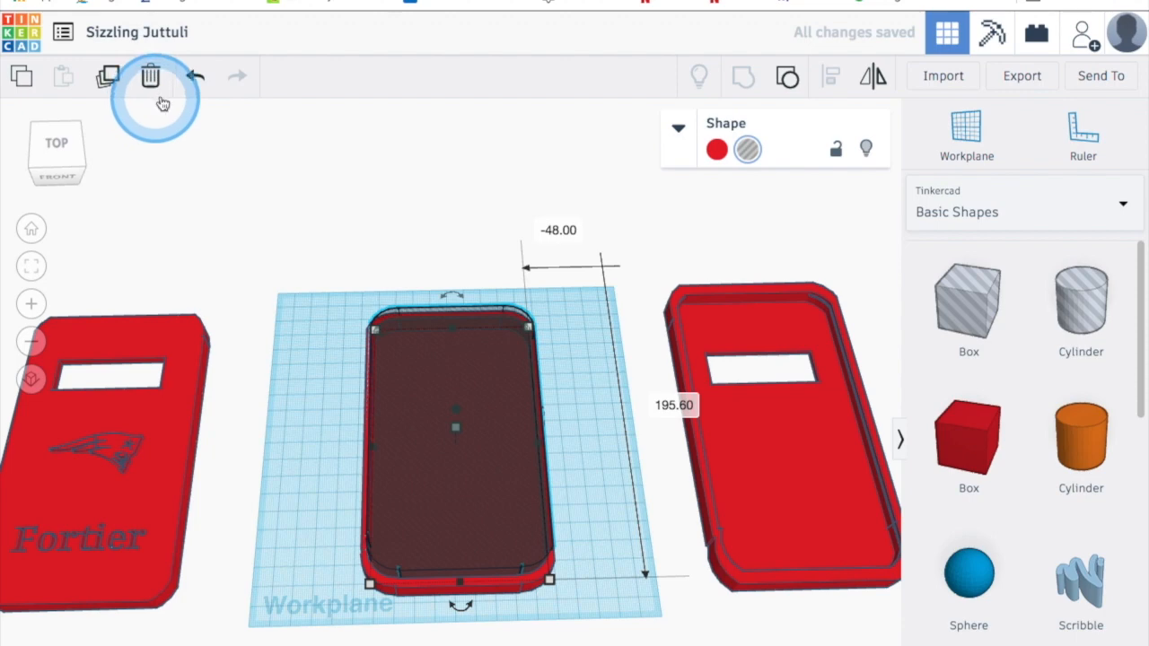
left_click(109, 76)
left_click_drag(319, 258, 606, 517)
right_click_drag(605, 518, 600, 449)
left_click_drag(600, 456, 461, 422)
left_click(195, 77)
left_click(197, 79)
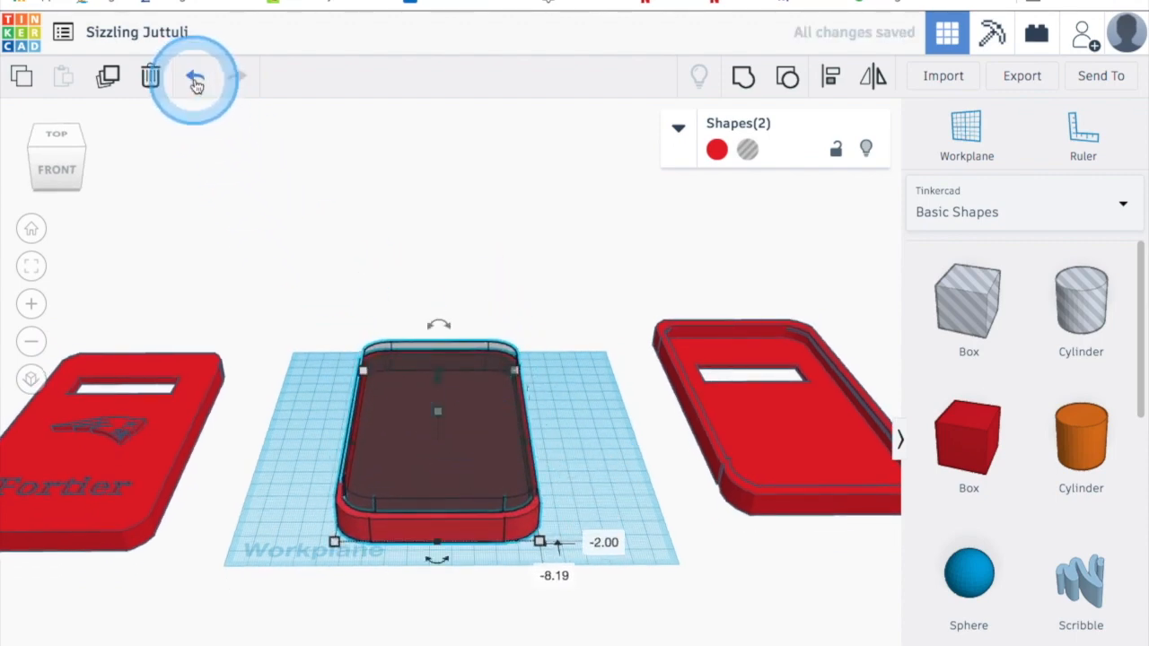
left_click(633, 260)
Reduce the height of the spare hole slab behind the workplane to 12 mm
left_click(548, 309)
right_click_drag(513, 296, 589, 374)
left_click_drag(516, 353, 526, 365)
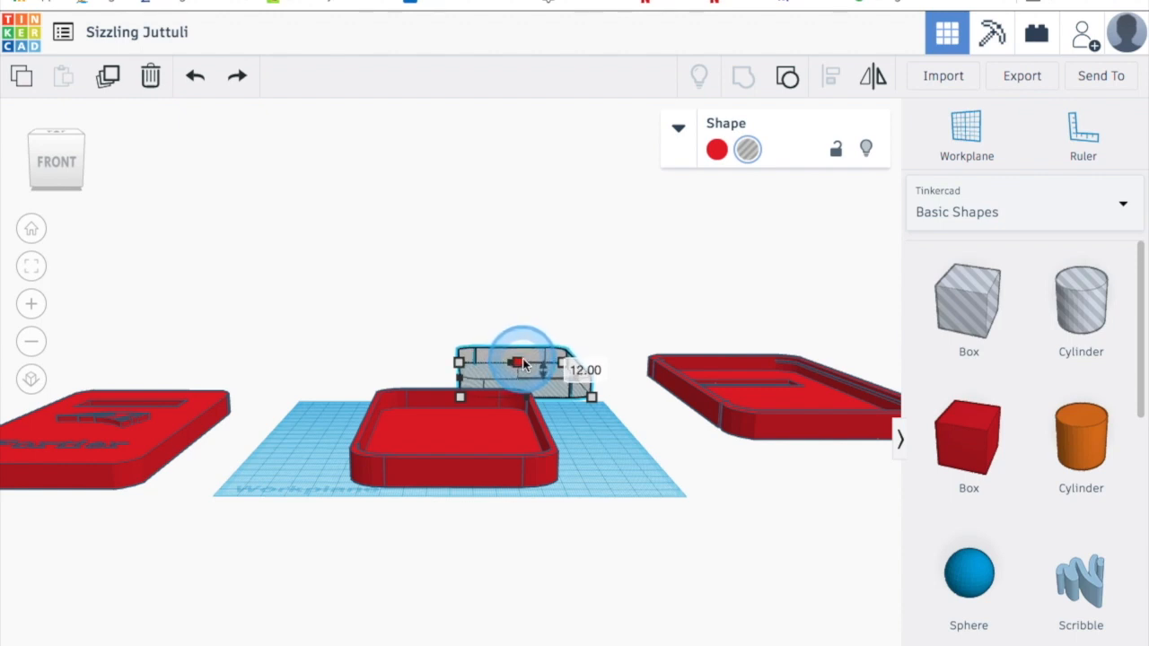
left_click_drag(525, 364, 526, 364)
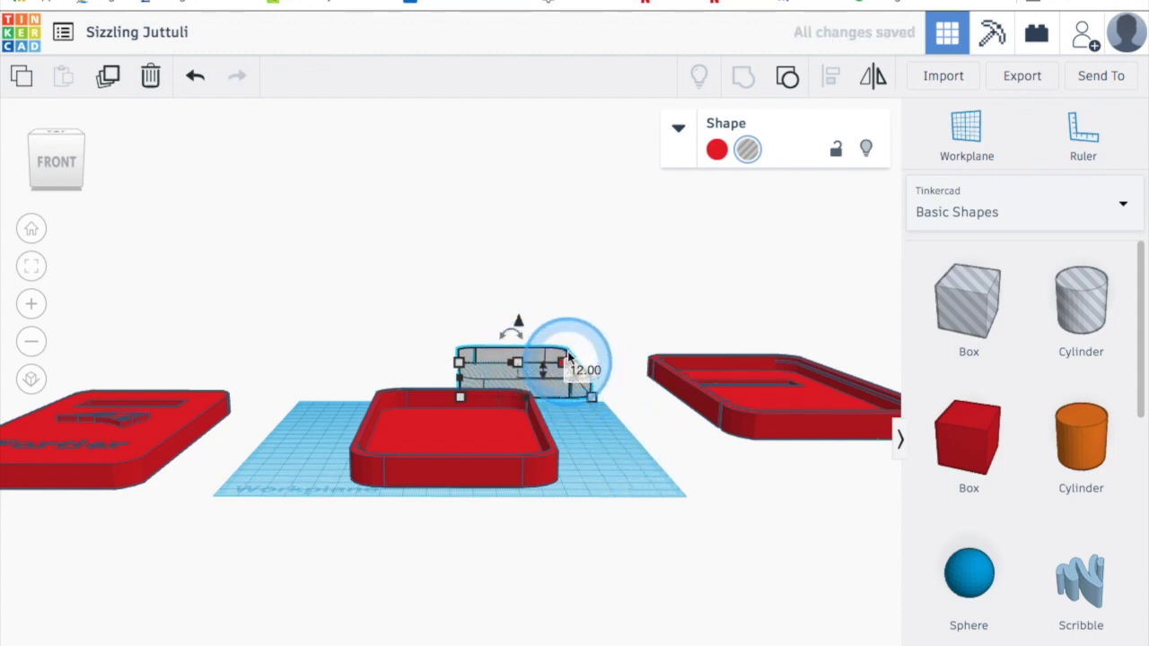
left_click(622, 475)
Move the 12 mm hole slab over the hollowed shell on the workplane and raise it by 2 mm
left_click_drag(538, 395, 460, 420)
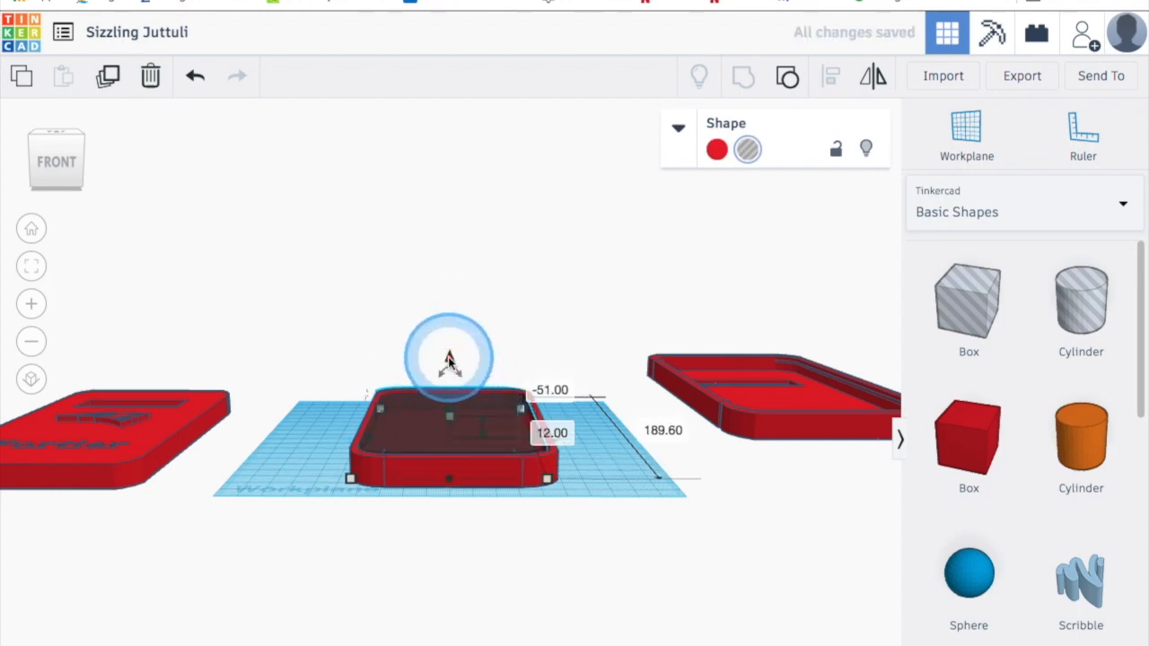
left_click_drag(449, 360, 452, 364)
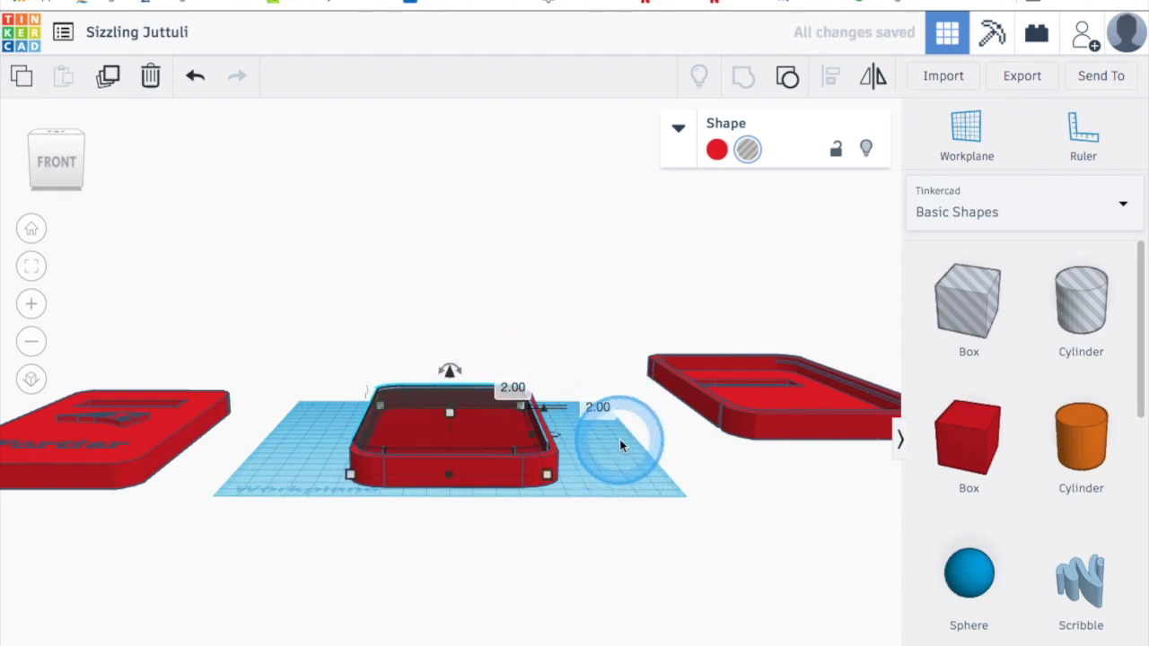
right_click_drag(614, 443, 582, 412)
left_click(450, 378)
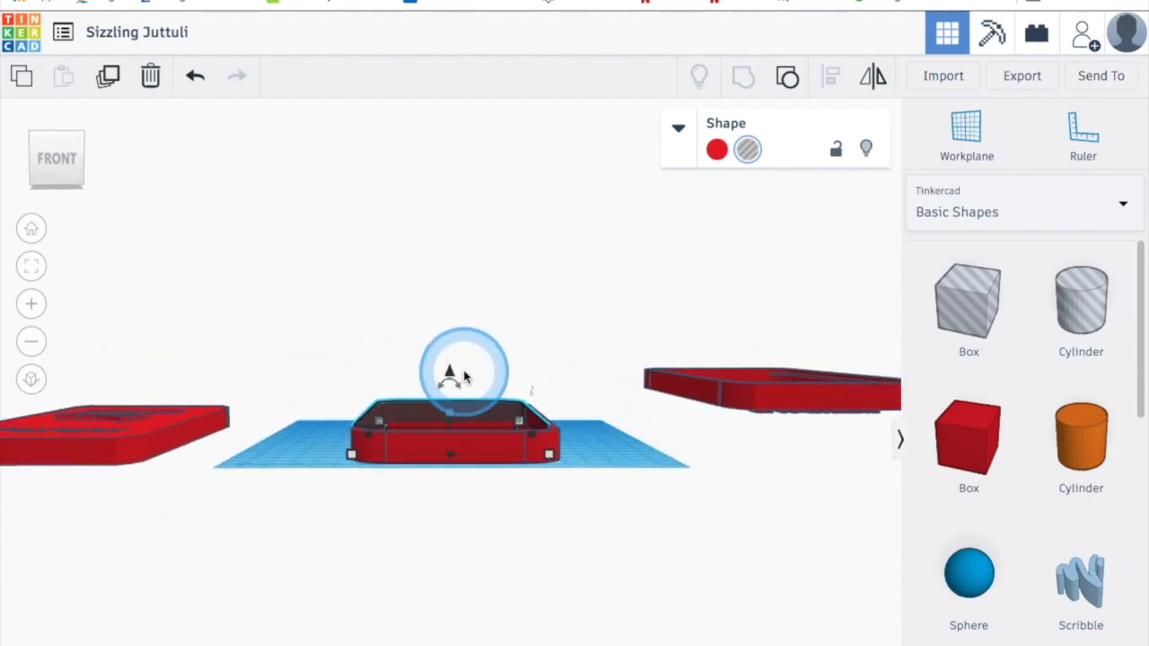
left_click_drag(449, 374, 595, 440)
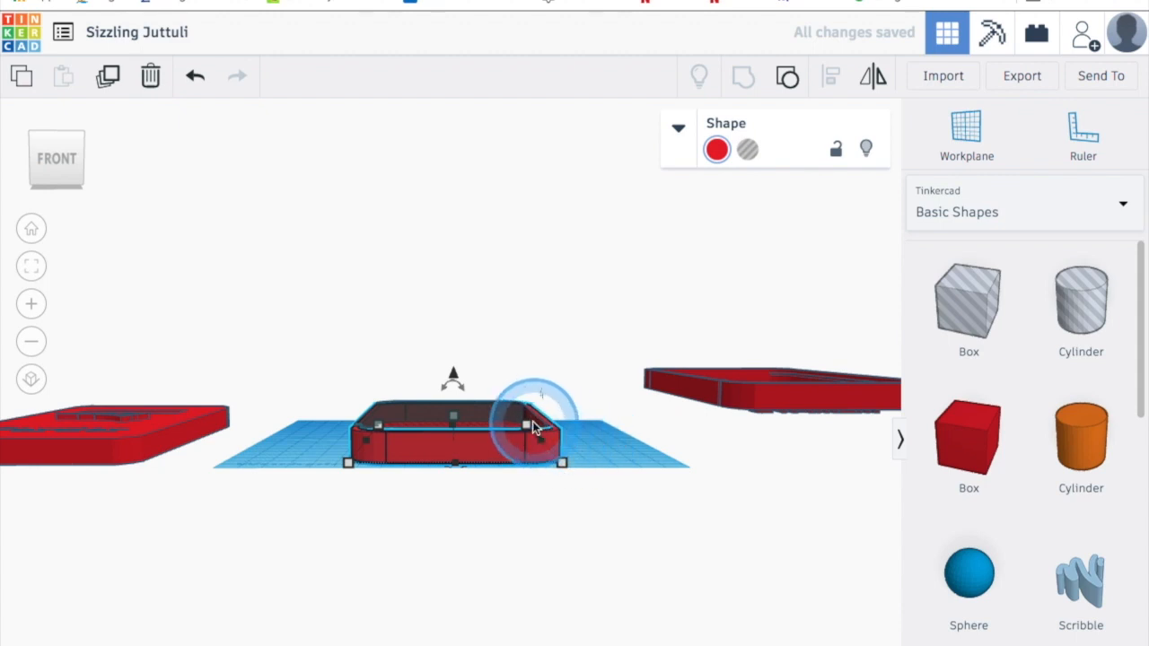
left_click(629, 442)
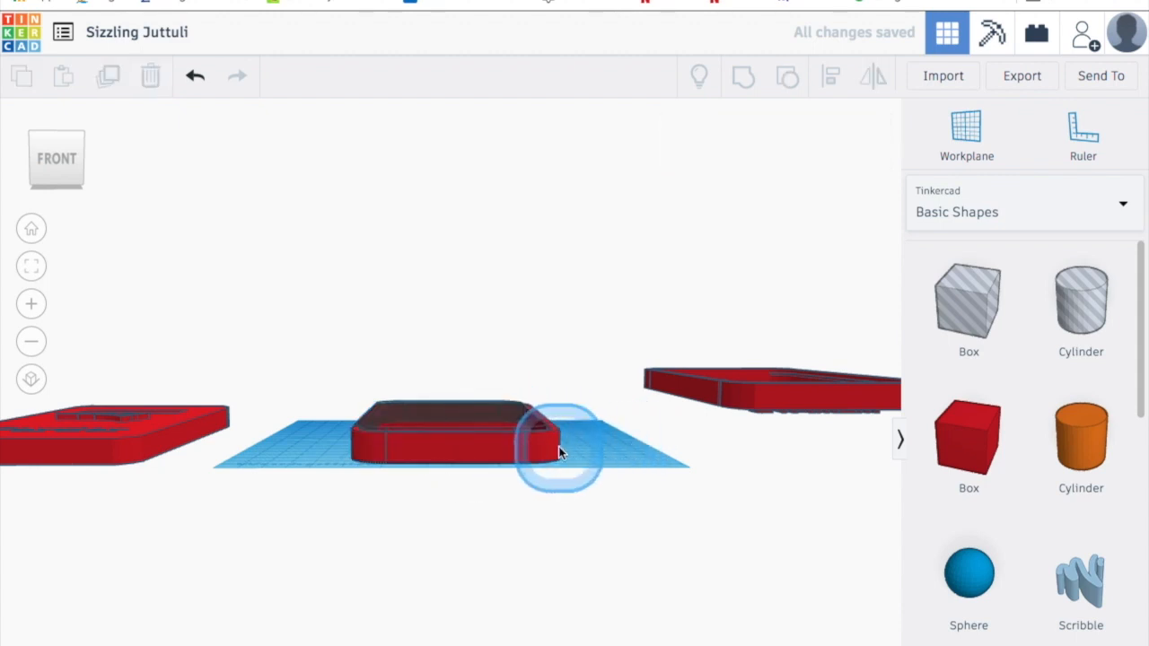
Make the red shell slightly taller and shorten its length from the front edge to just under 158.9 mm
left_click(503, 454)
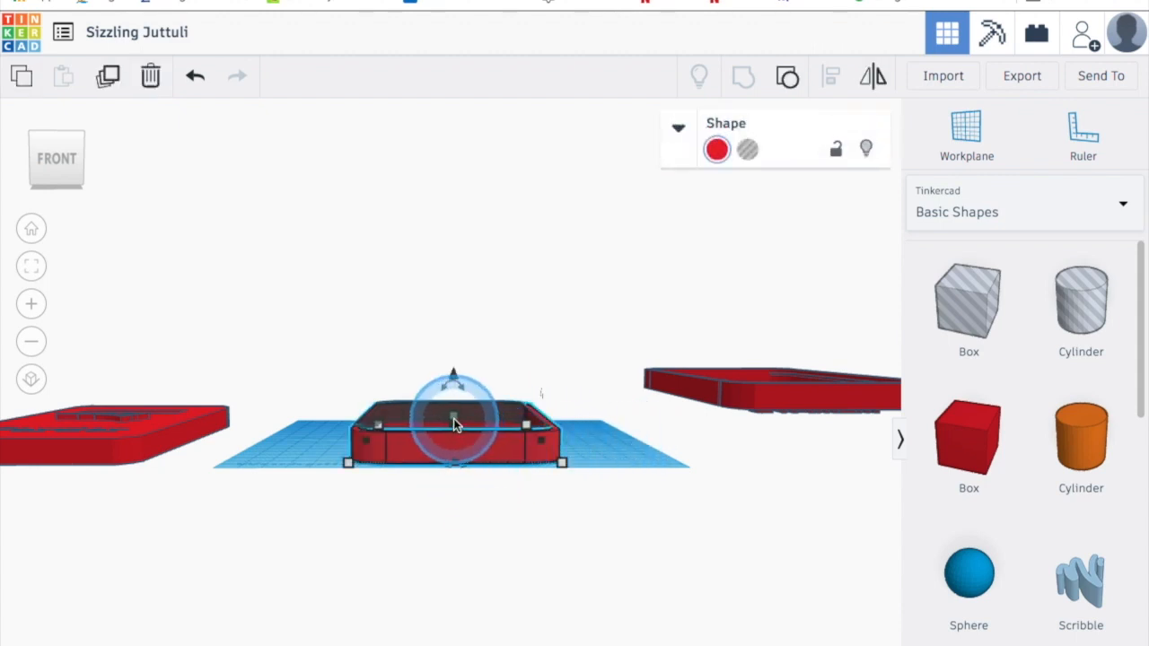
left_click_drag(453, 416, 452, 411)
right_click_drag(620, 441, 611, 532)
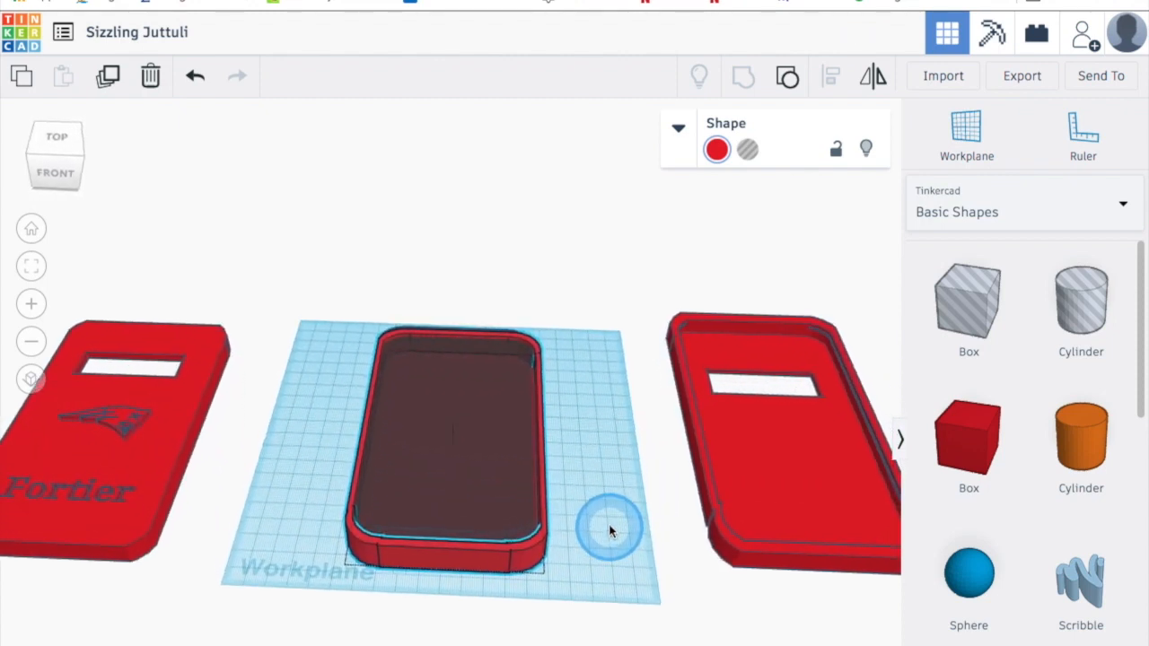
left_click(473, 436)
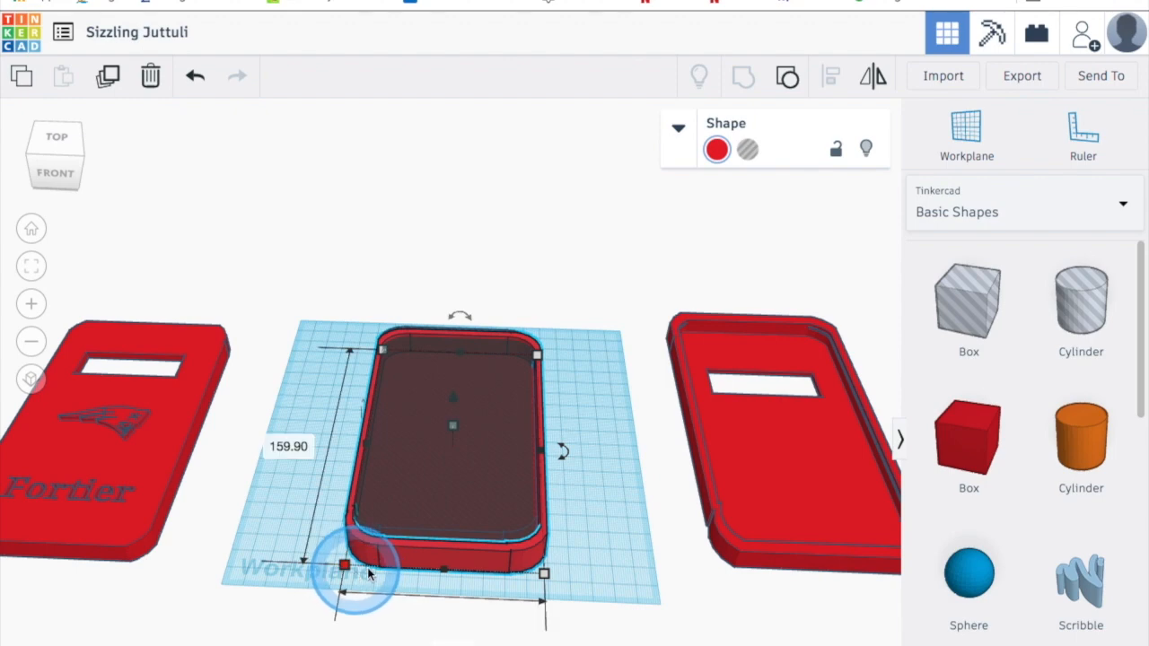
left_click(443, 569)
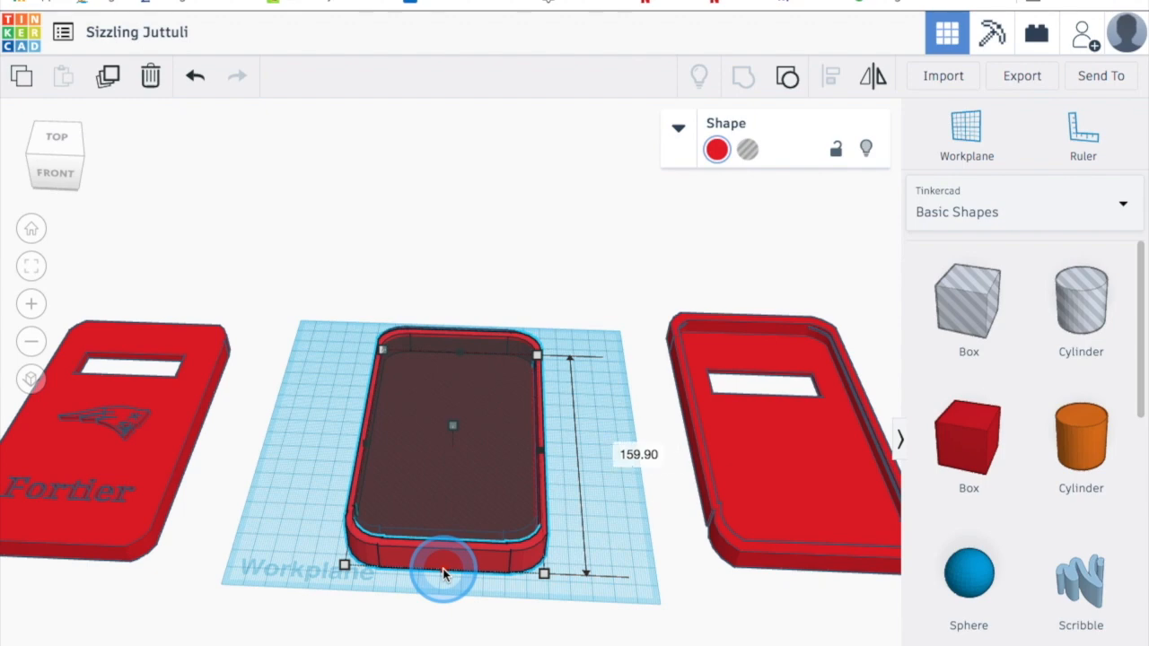
left_click_drag(443, 568, 444, 566)
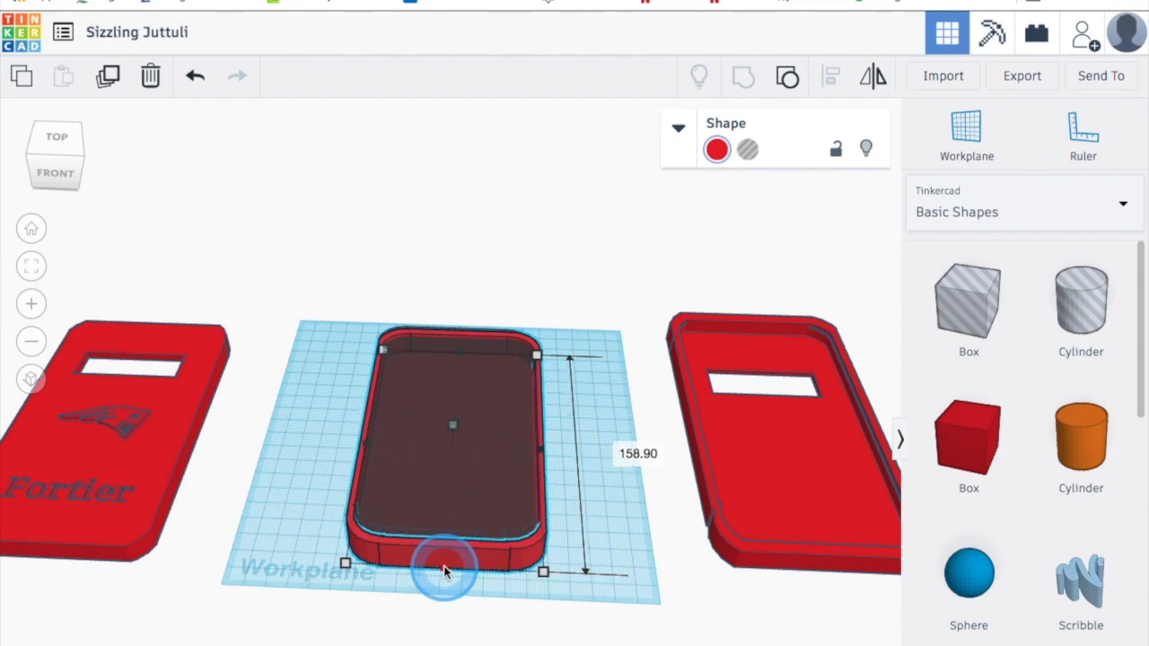
left_click_drag(443, 567, 444, 564)
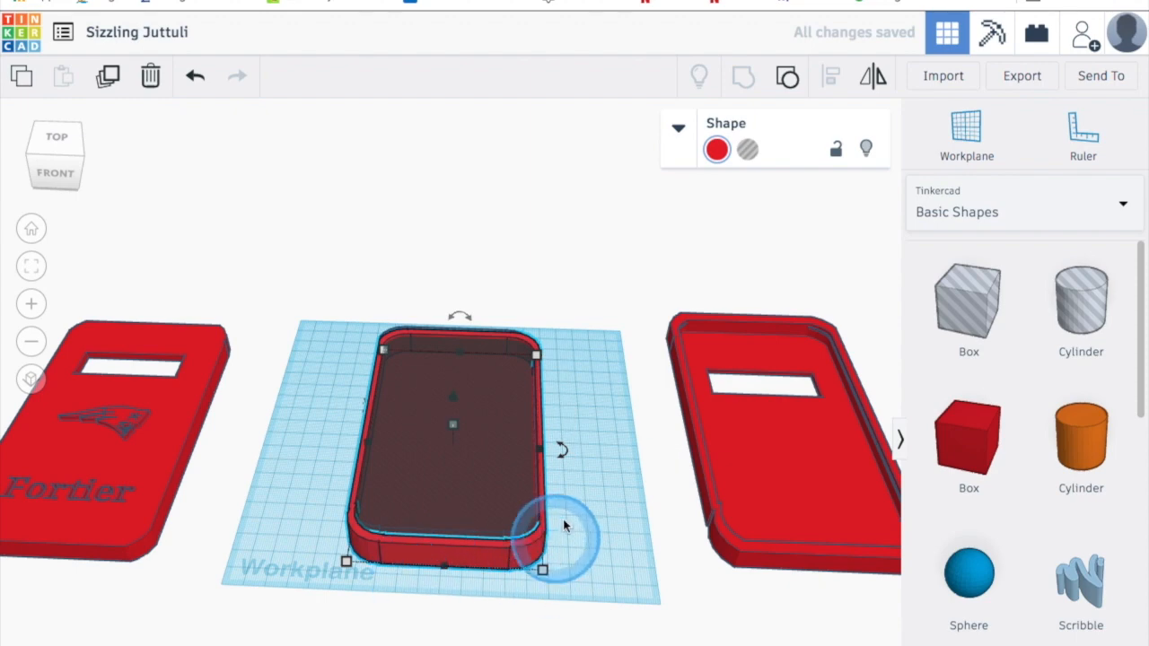
Align the hole slab and the red shell on their centres in both length and width
right_click_drag(583, 491, 485, 588)
right_click_drag(467, 447, 367, 452)
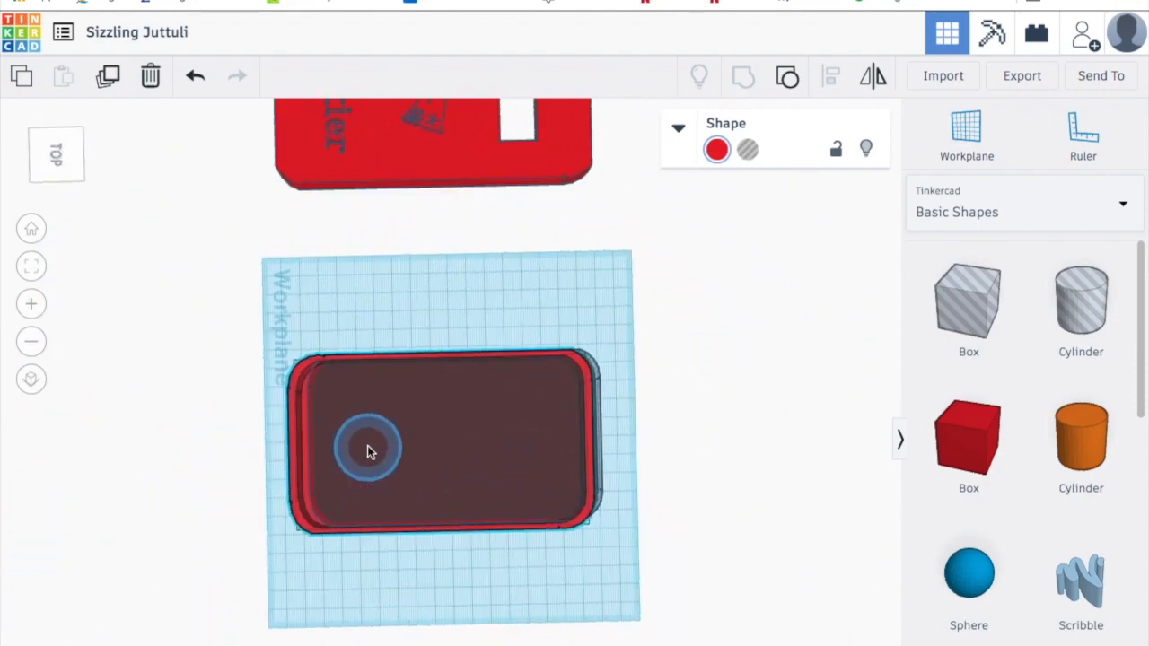
right_click_drag(247, 503, 533, 559)
left_click_drag(277, 340, 566, 587)
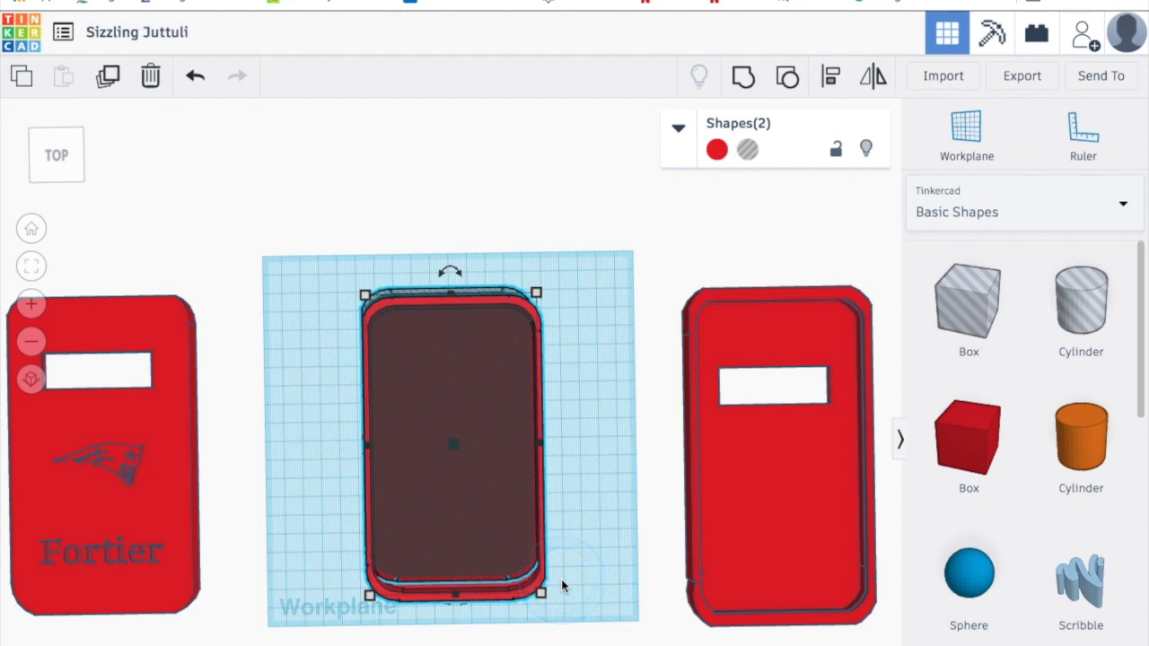
key("l")
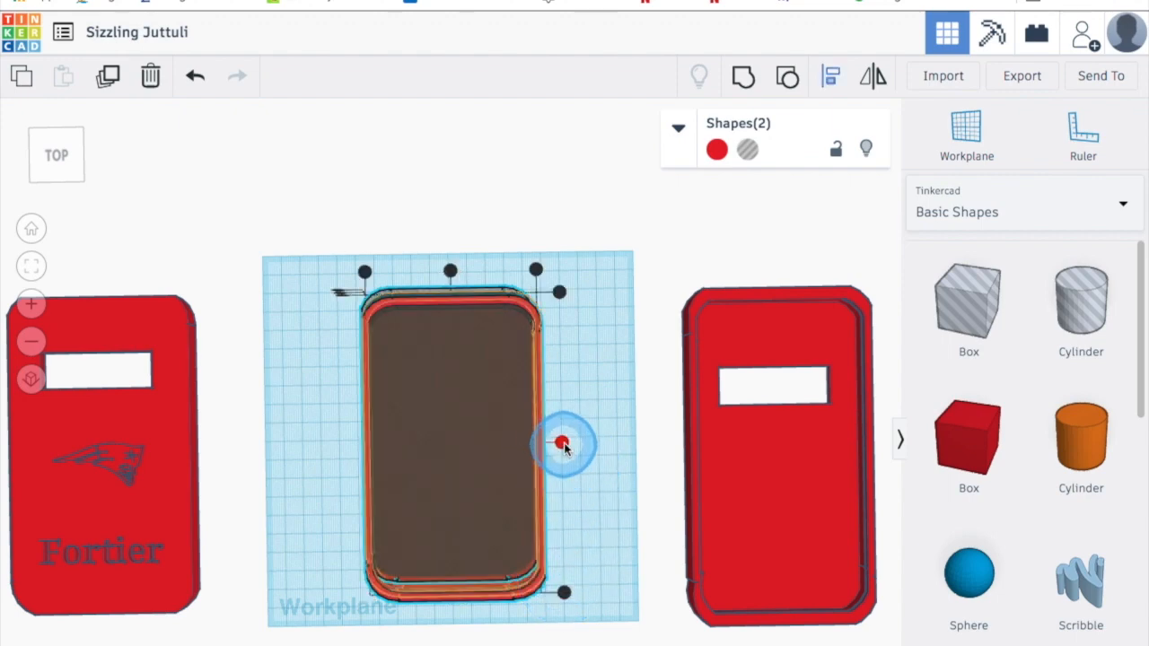
left_click(561, 441)
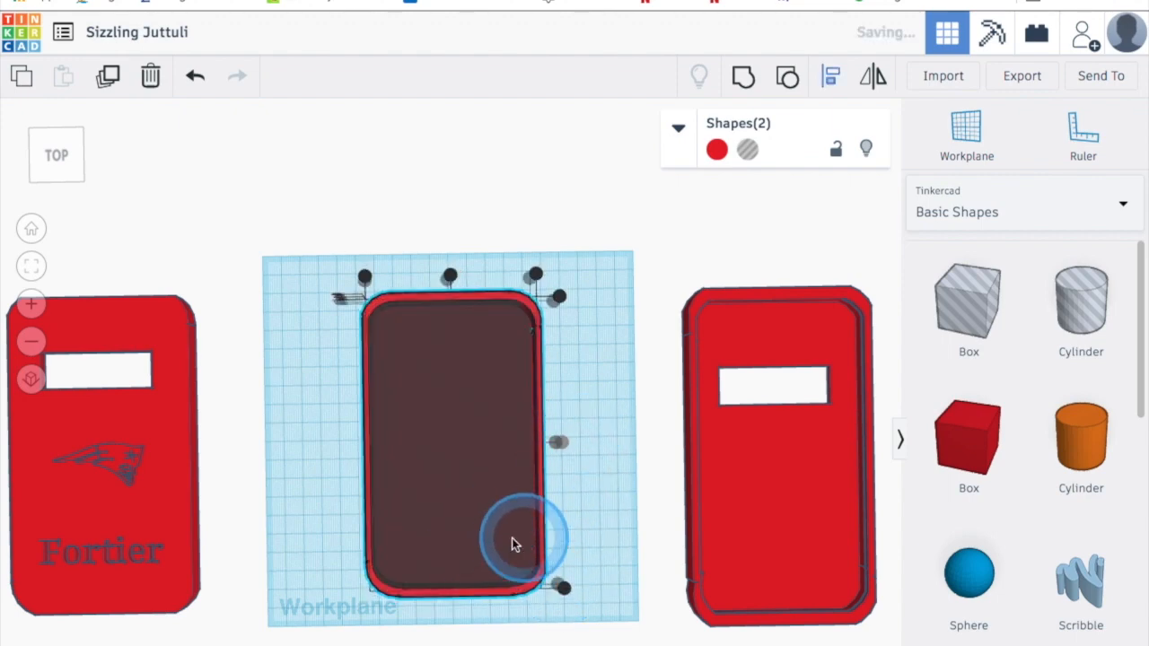
left_click(450, 274)
Group the centred hole slab with the red shell to cut the refined recess above the floor
left_click_drag(275, 244, 578, 594)
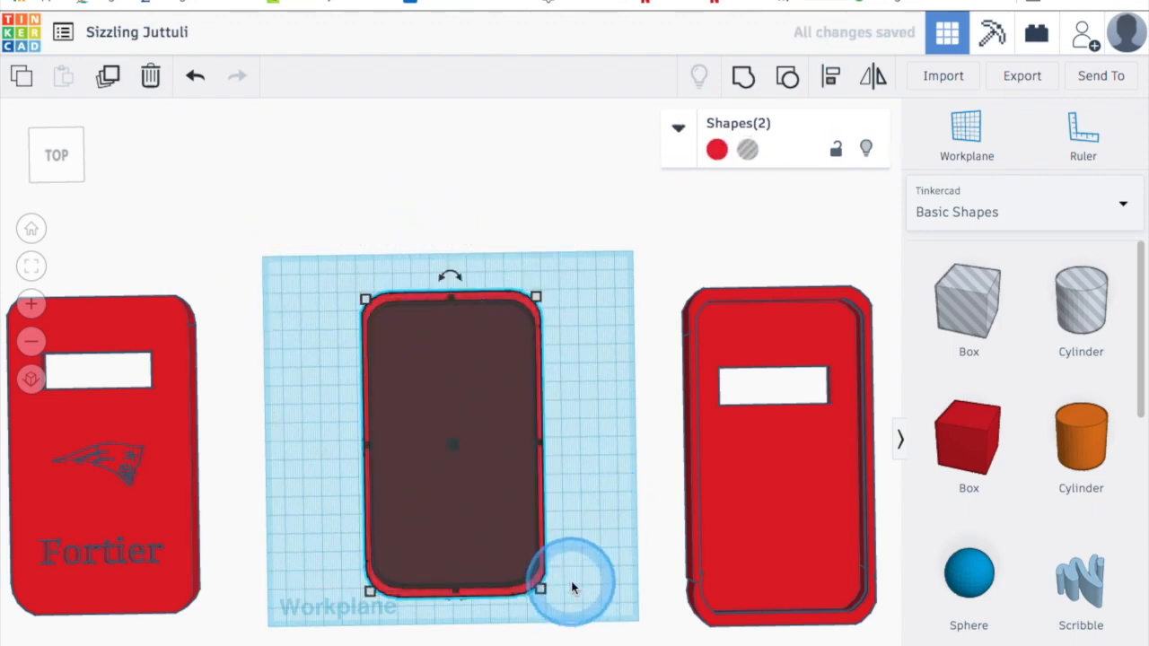
key("ctrl+g")
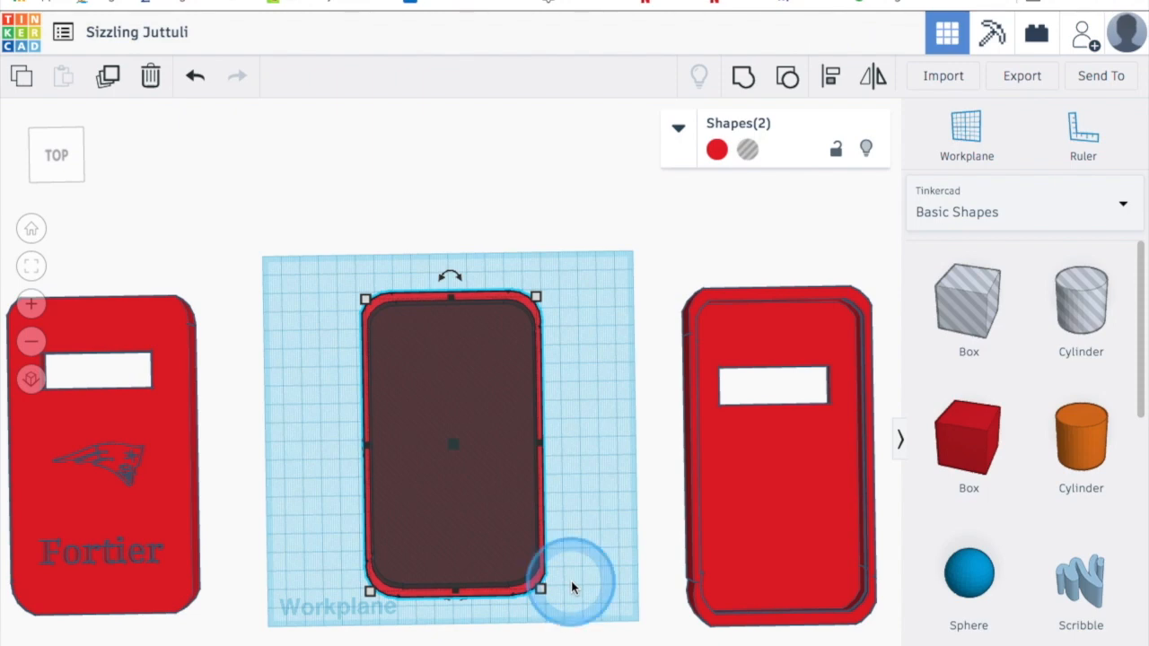
right_click_drag(596, 413, 567, 269)
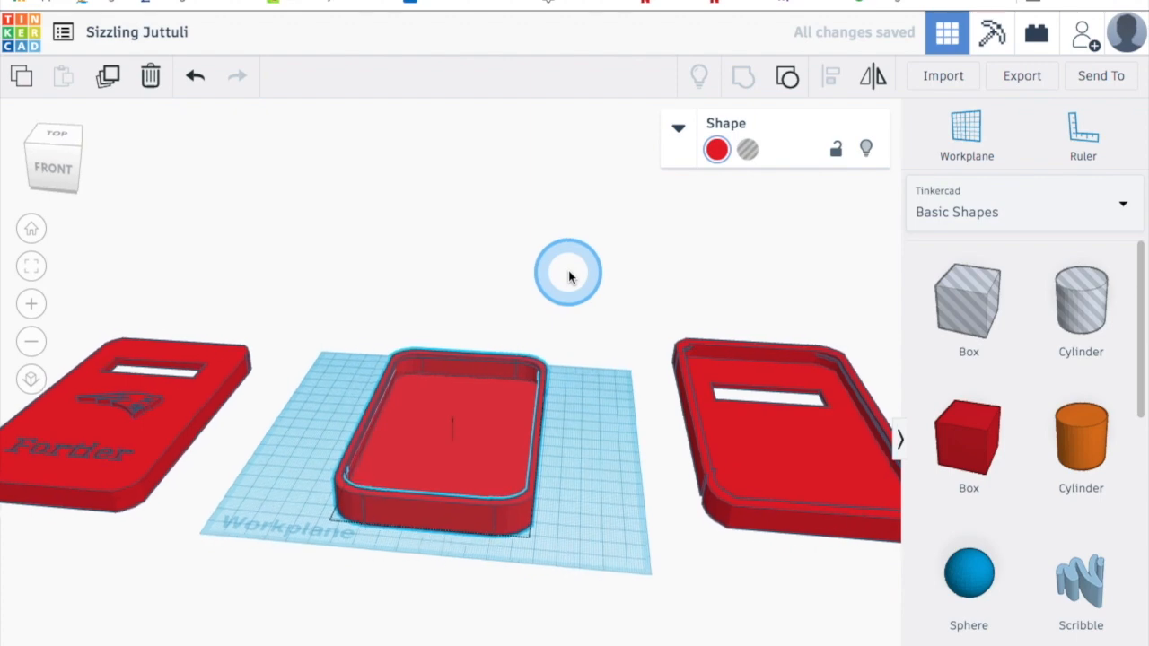
left_click(440, 409)
right_click_drag(567, 477, 583, 558)
left_click(507, 423)
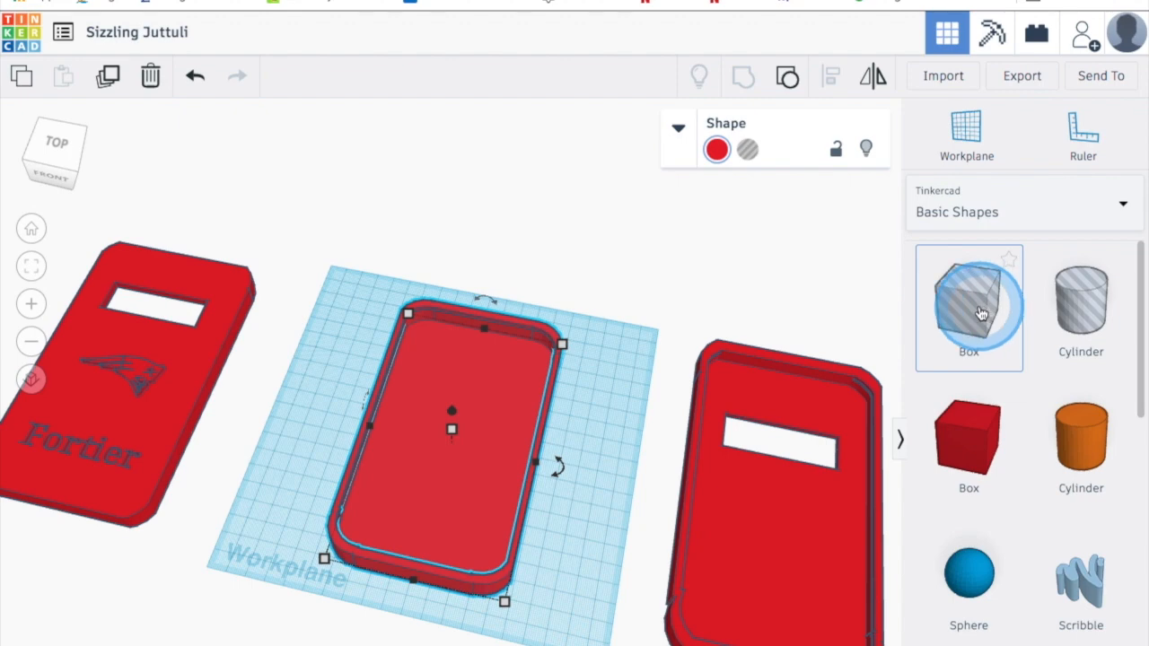
Place a hole box inside the red shell near its rear left corner
left_click_drag(987, 289, 436, 367)
right_click_drag(662, 428, 447, 367)
left_click_drag(447, 368, 443, 388)
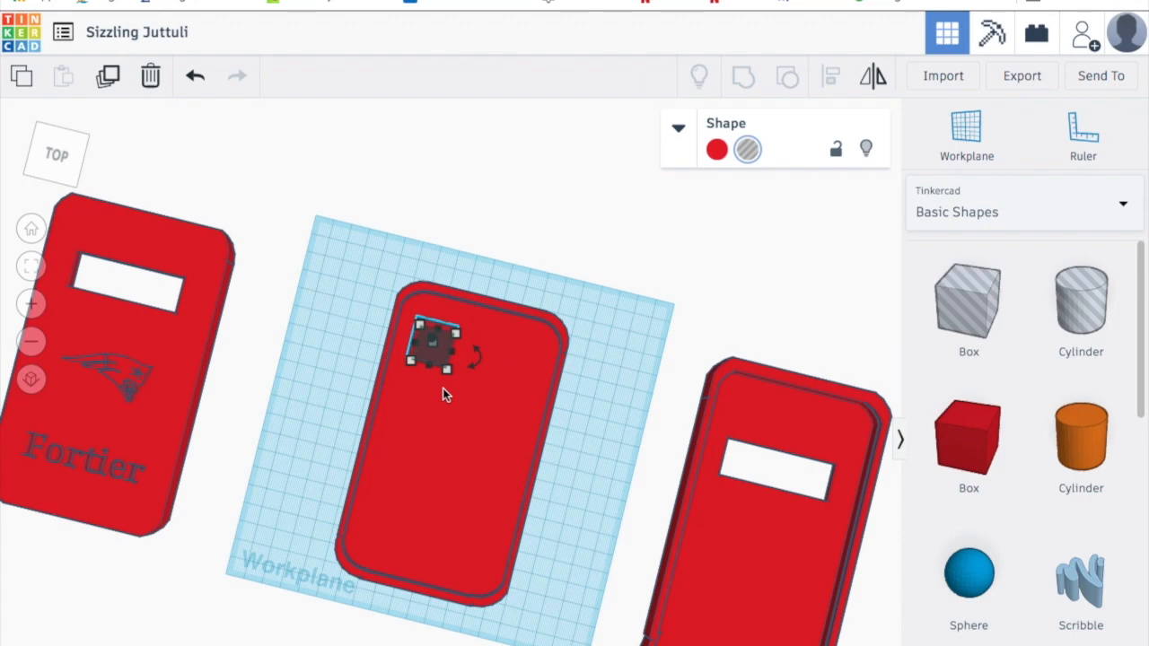
left_click(542, 234)
mouse_move(542, 234)
right_mouse_down()
mouse_move(541, 215)
mouse_move(526, 239)
right_mouse_up()
Set the hole box's front-to-back dimension to 25.4 mm
left_click(423, 375)
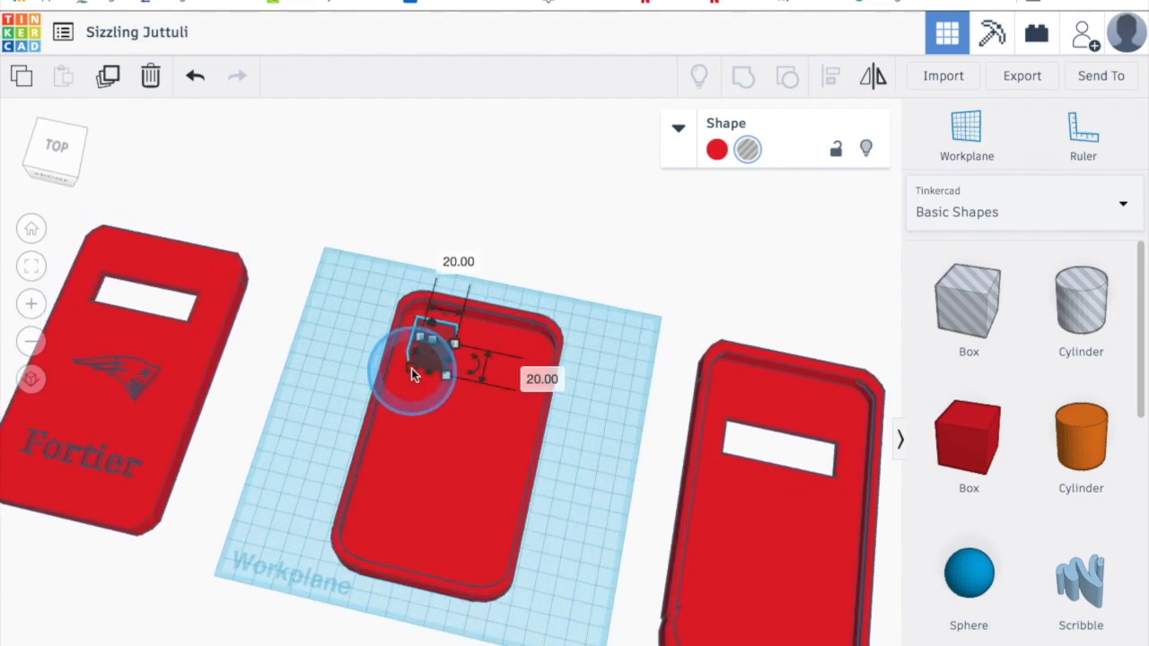
left_click(542, 379)
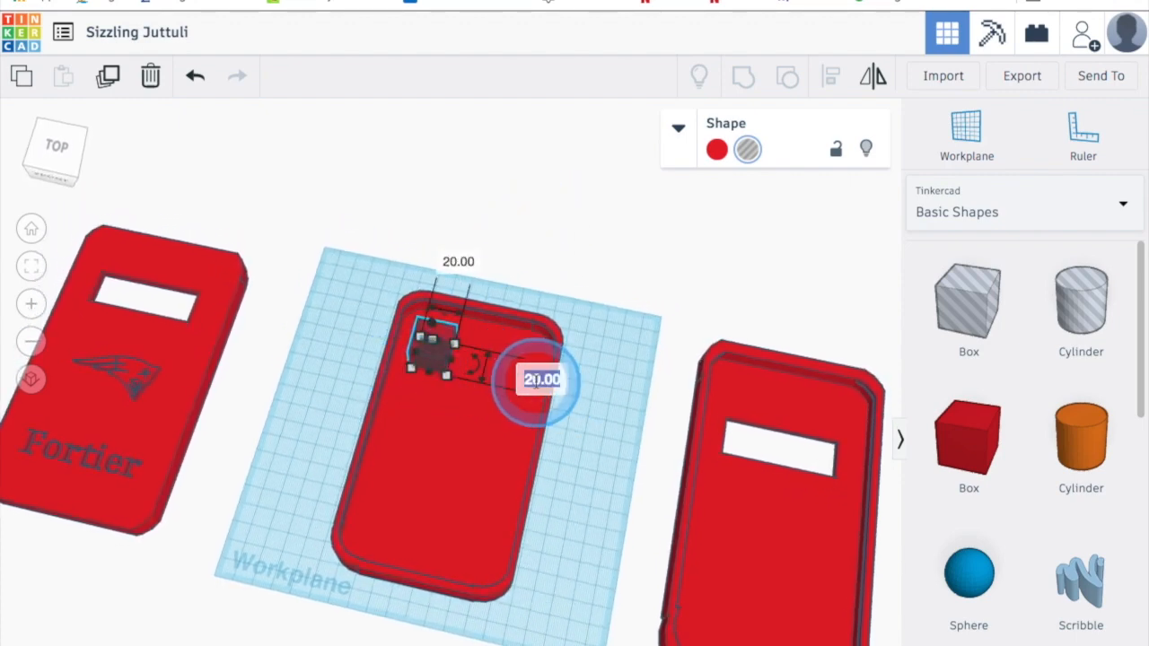
type("2")
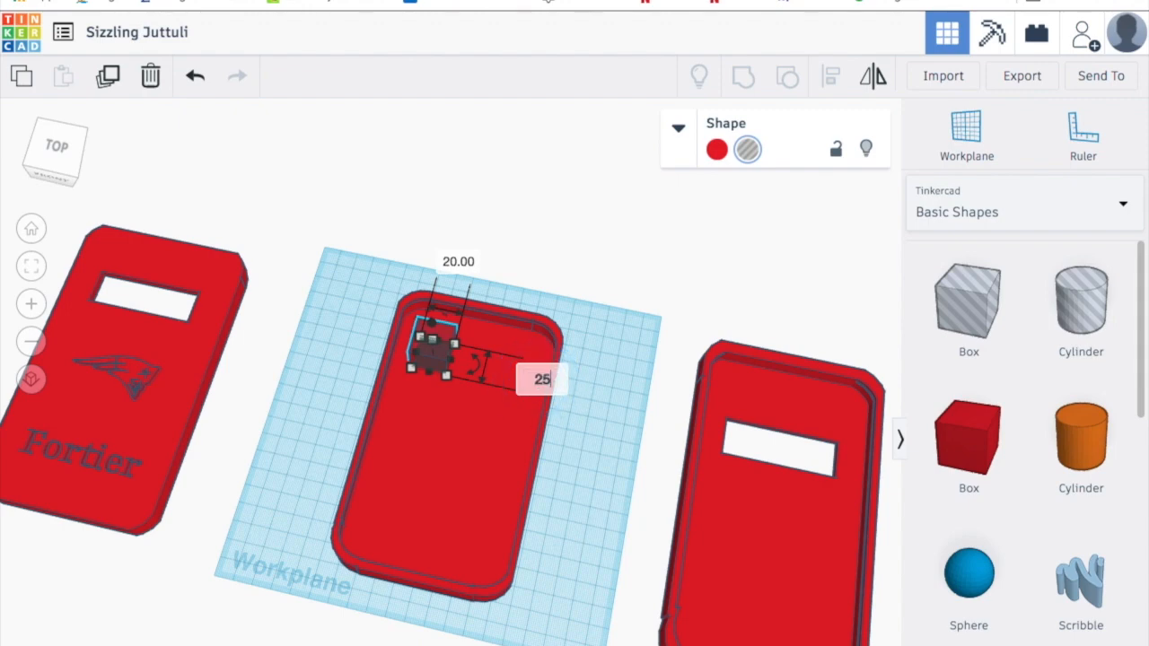
type("5")
key("Return")
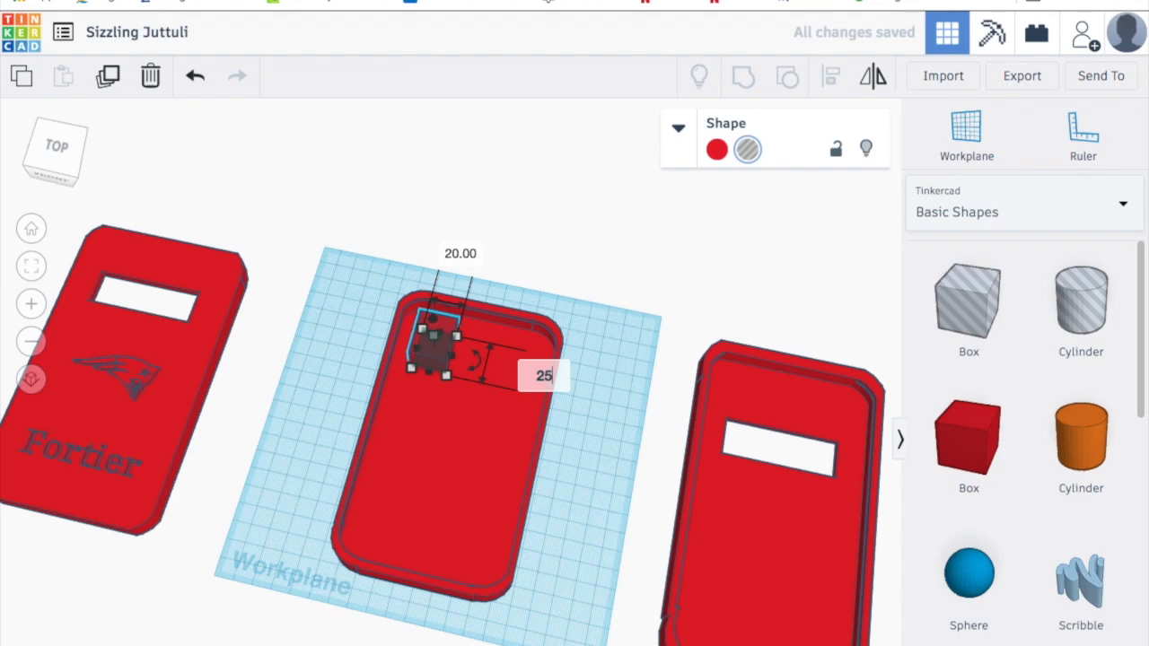
type(".4")
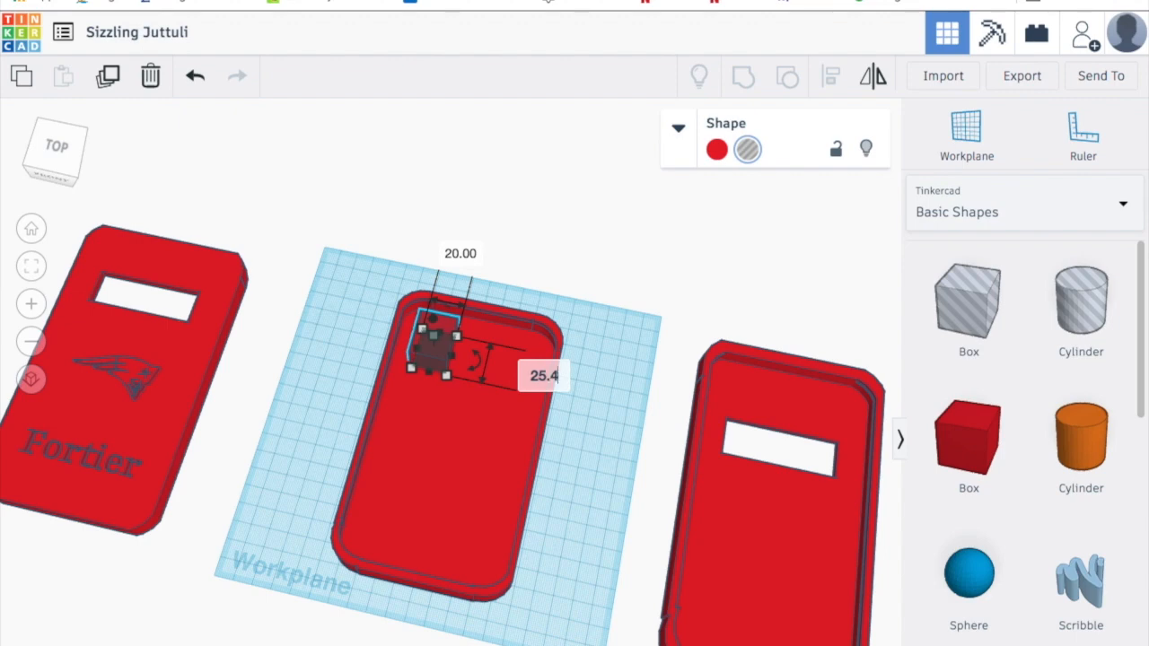
key("Return")
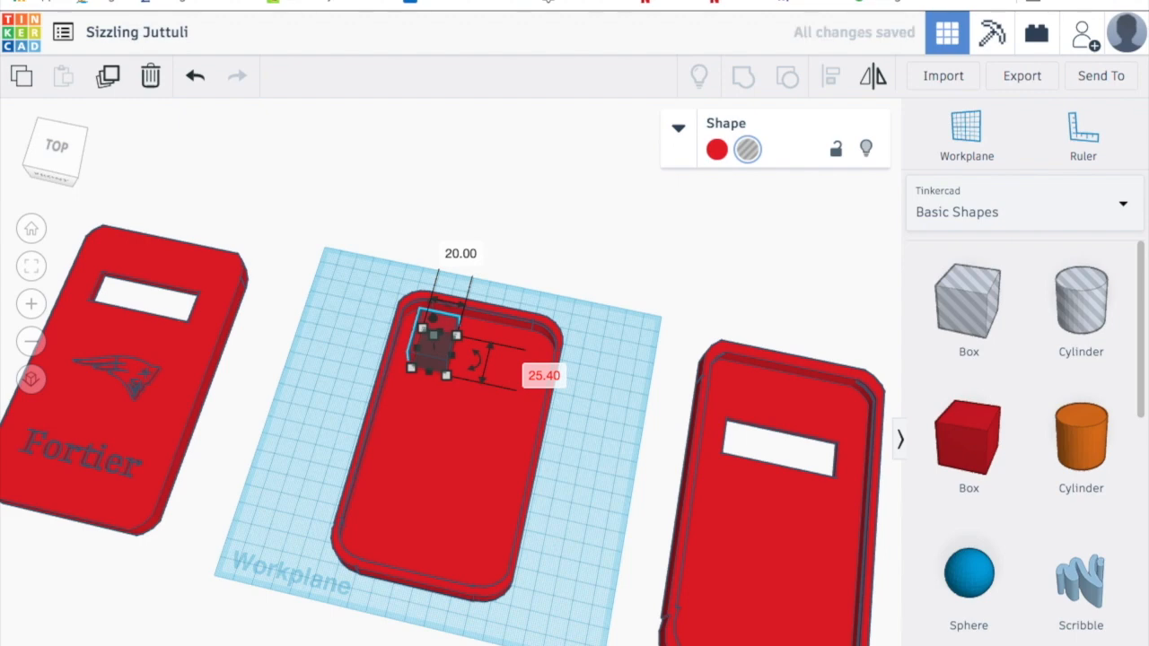
Set the hole box's width across the shell to 63.5 mm
right_click_drag(457, 456, 430, 456)
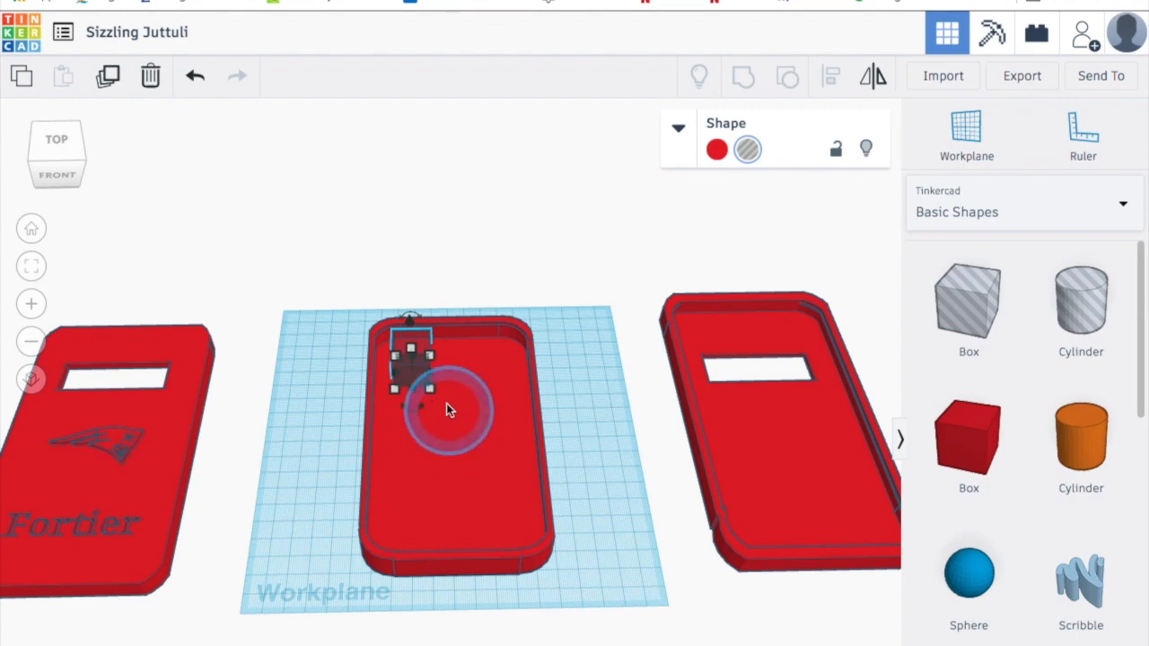
left_click(431, 389)
left_click(427, 465)
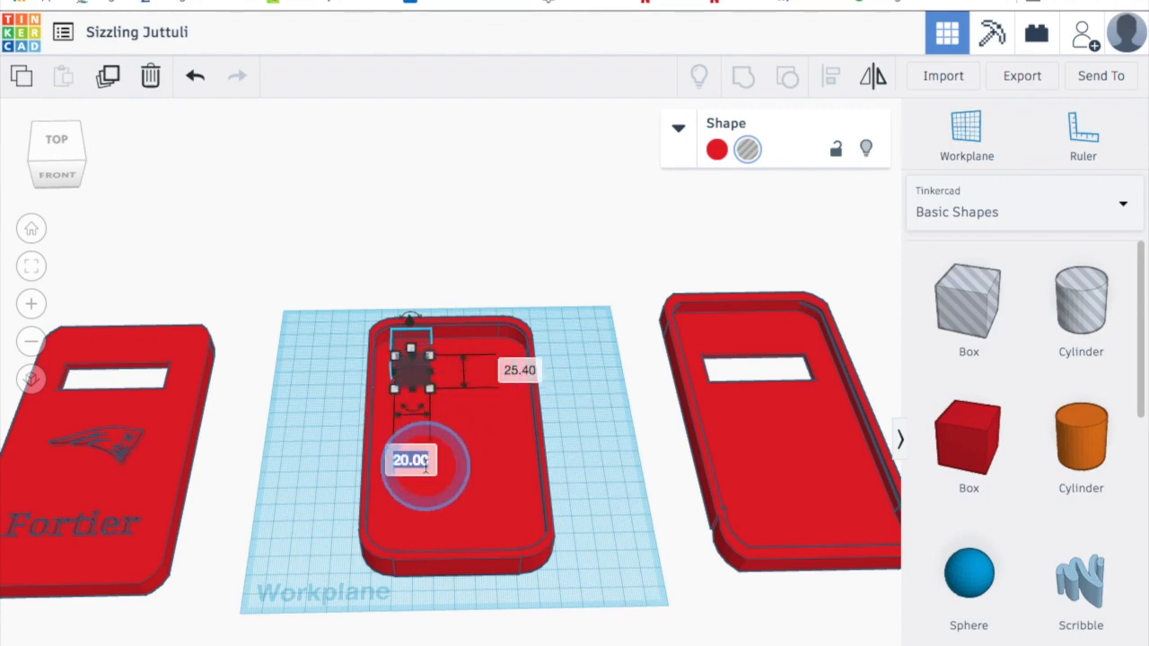
type("63")
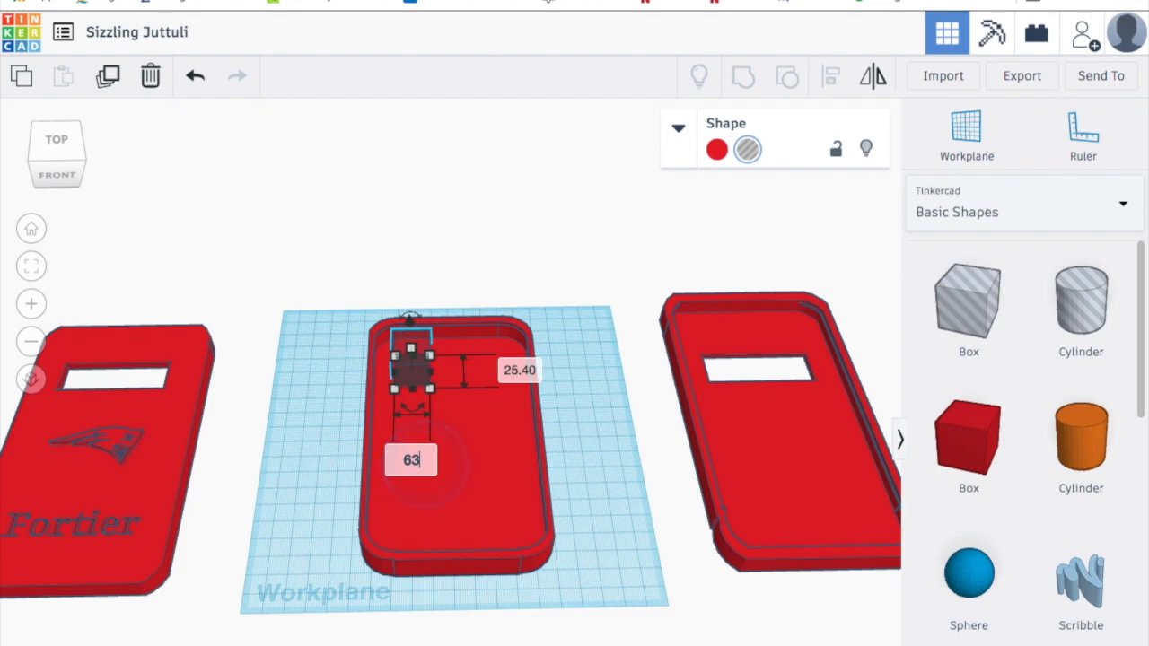
type(".5")
key("Return")
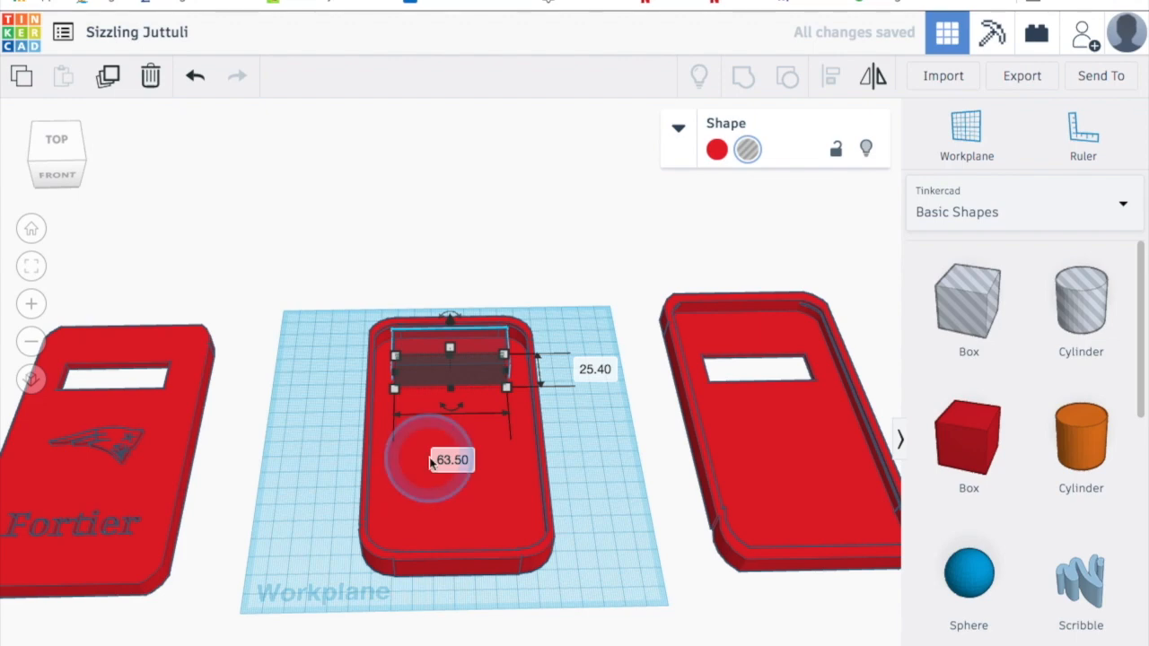
Group the wide hole box with the red shell to cut a rectangular window through its floor
left_click(310, 431)
right_click_drag(307, 452, 304, 518)
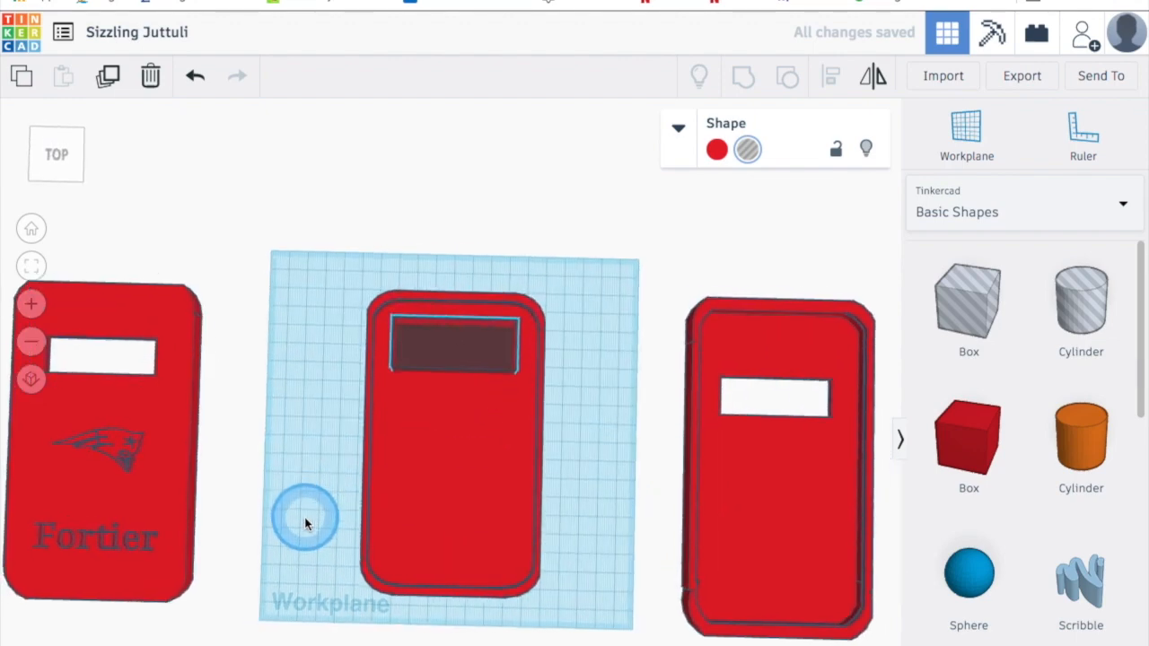
left_click(321, 356)
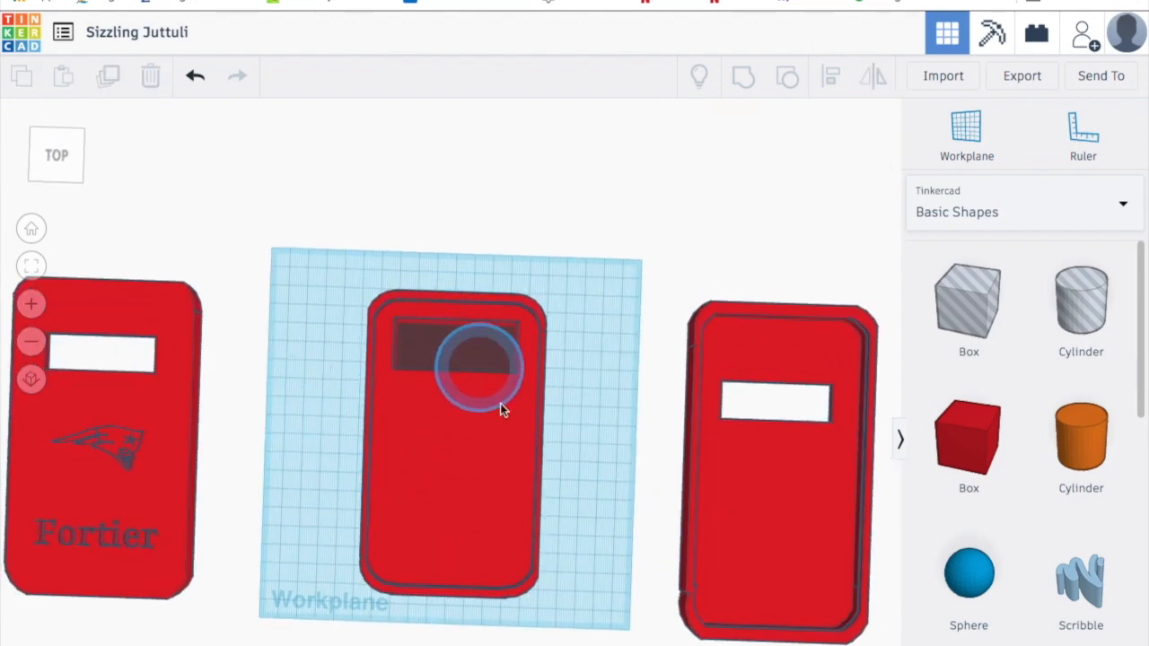
right_click_drag(302, 418, 312, 247)
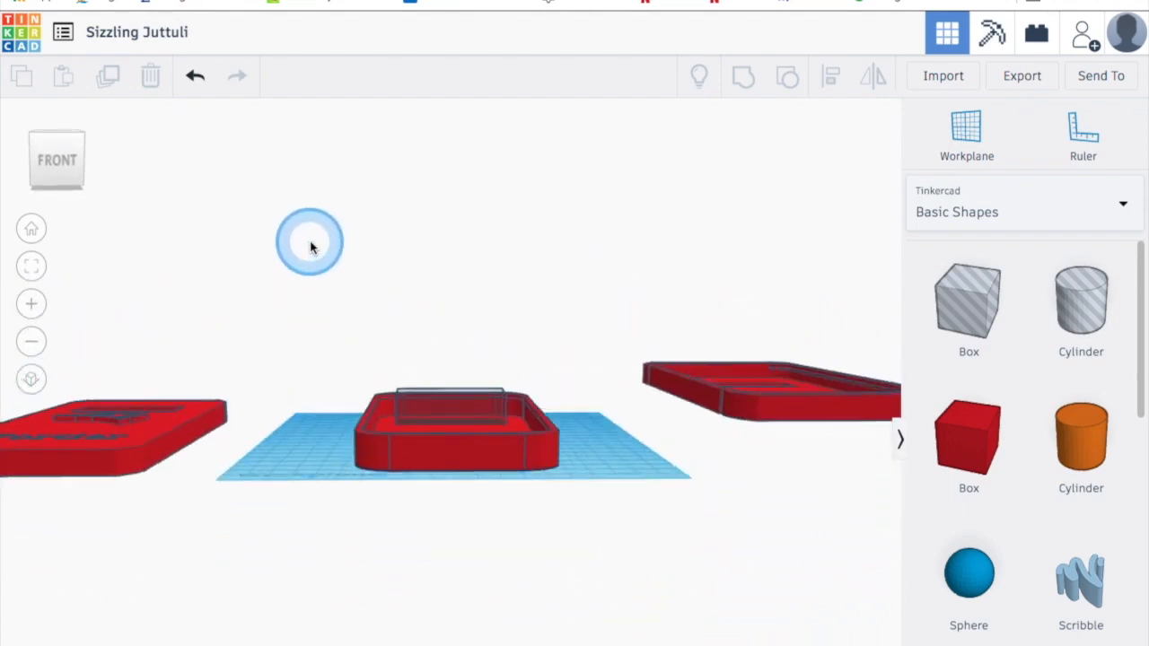
left_click(450, 401)
left_click_drag(449, 389, 451, 346)
mouse_move(491, 644)
right_mouse_down()
mouse_move(487, 575)
mouse_move(500, 635)
right_mouse_up()
left_click_drag(307, 340, 586, 575)
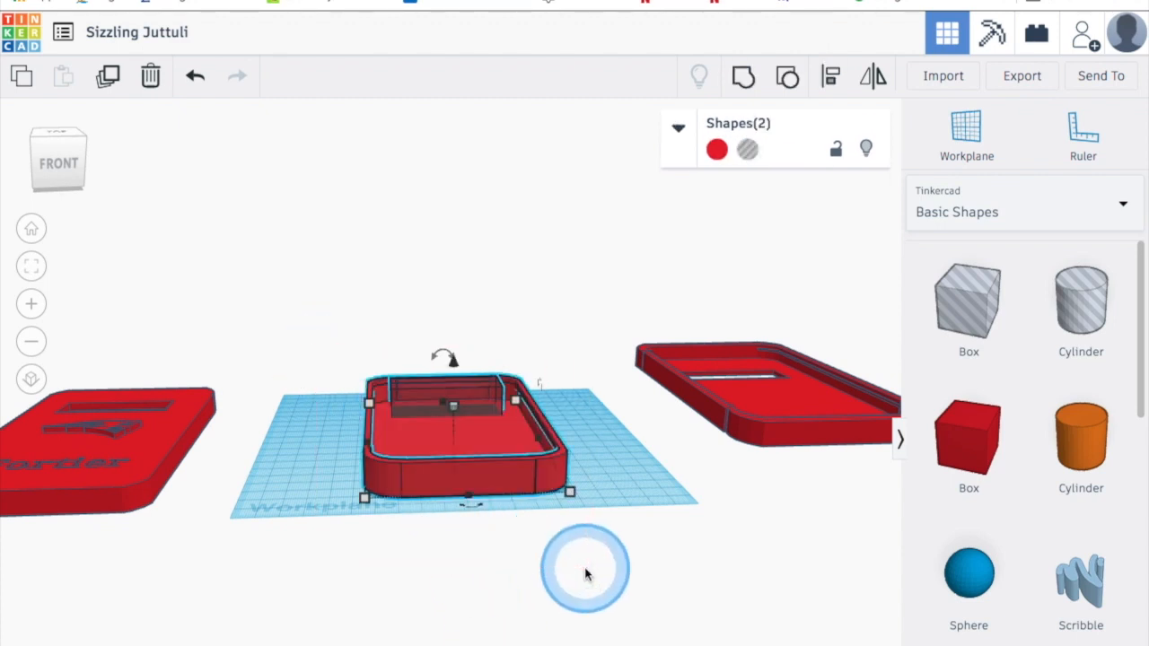
key("ctrl+g")
right_click_drag(526, 559, 500, 640)
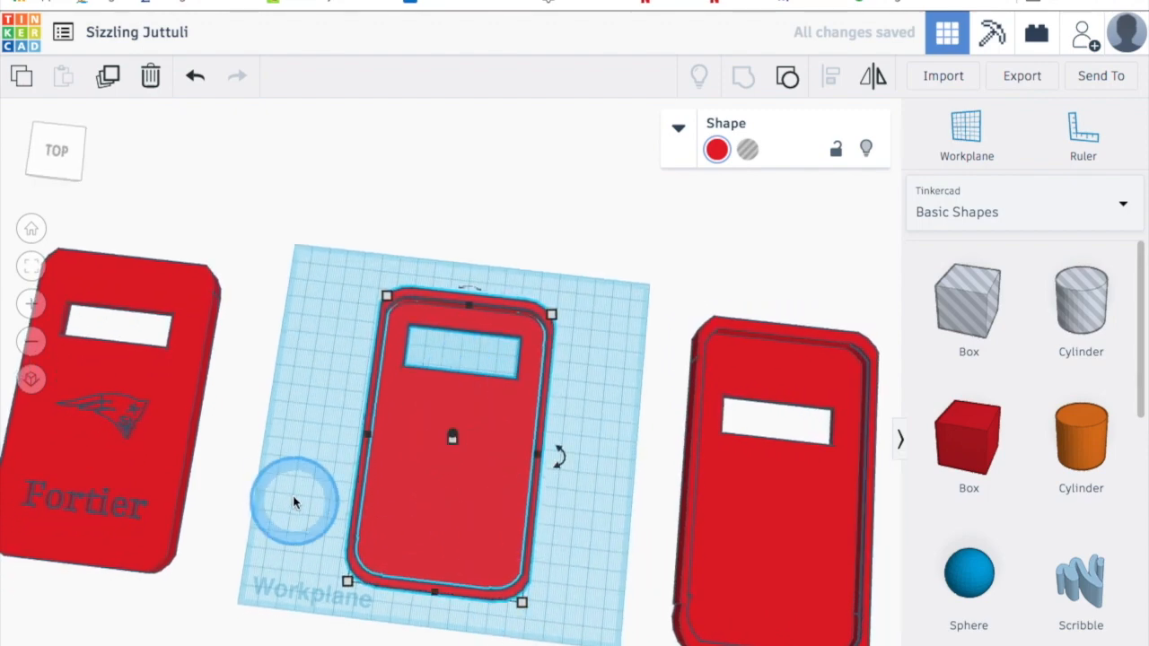
Place a new hole box against the shell's long left side wall, level with the window, and raise it above the workplane
right_click_drag(297, 494, 549, 400)
right_click_drag(419, 507, 452, 487)
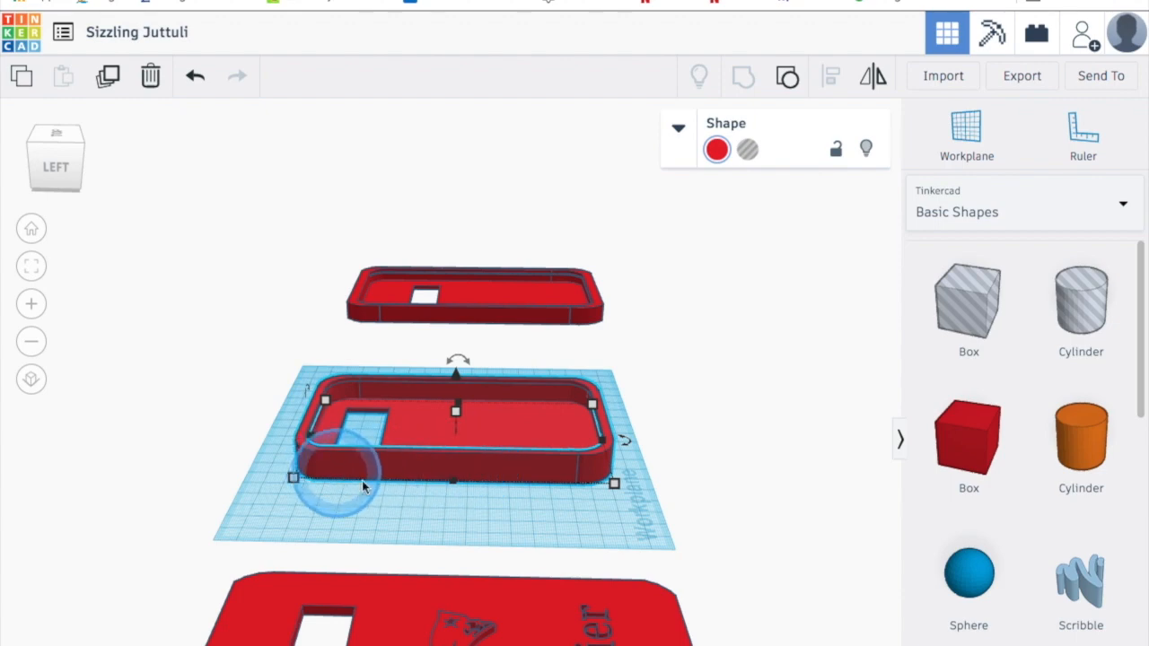
left_click(390, 491)
right_click_drag(389, 491, 386, 502)
left_click(387, 505)
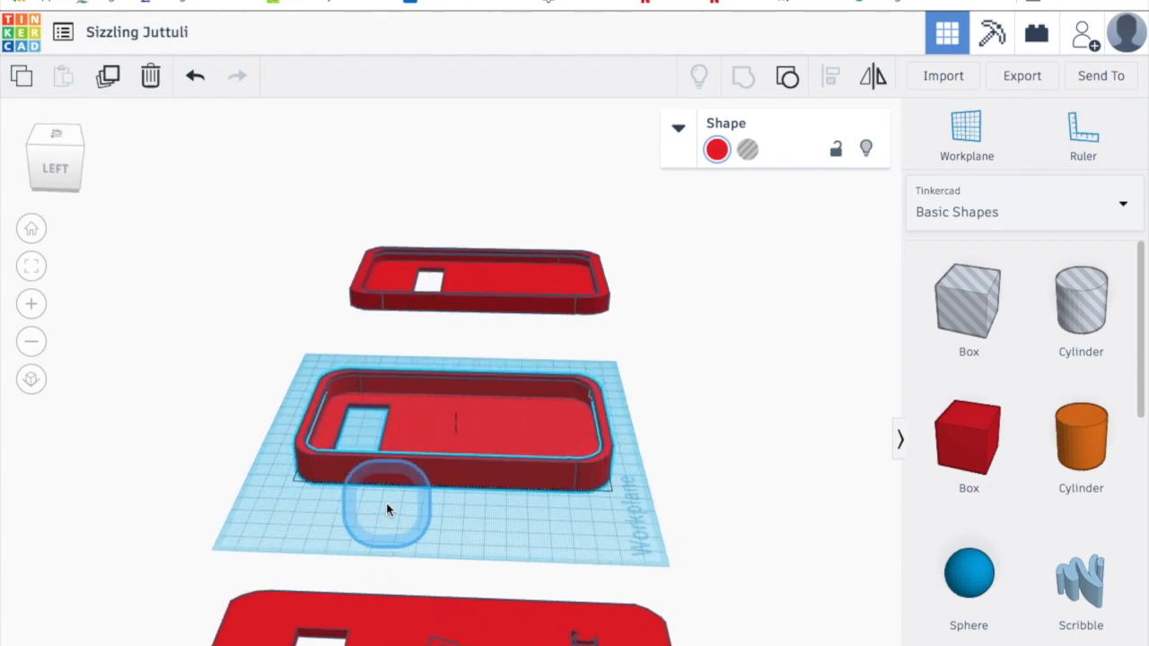
left_click(963, 446)
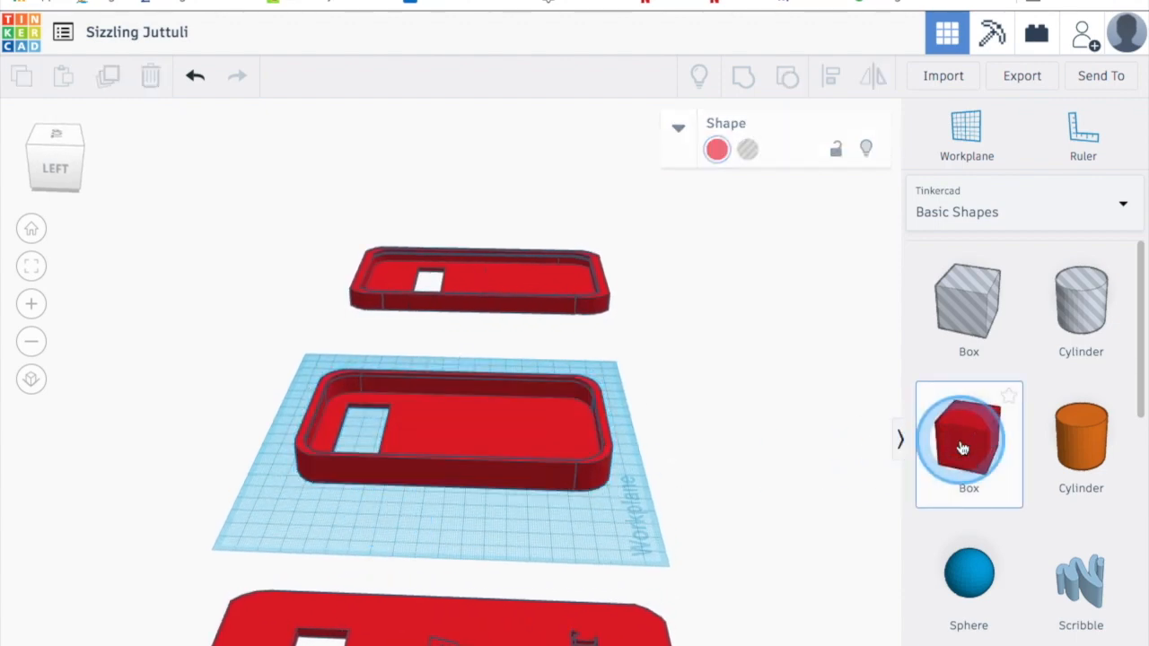
left_click_drag(956, 323, 349, 510)
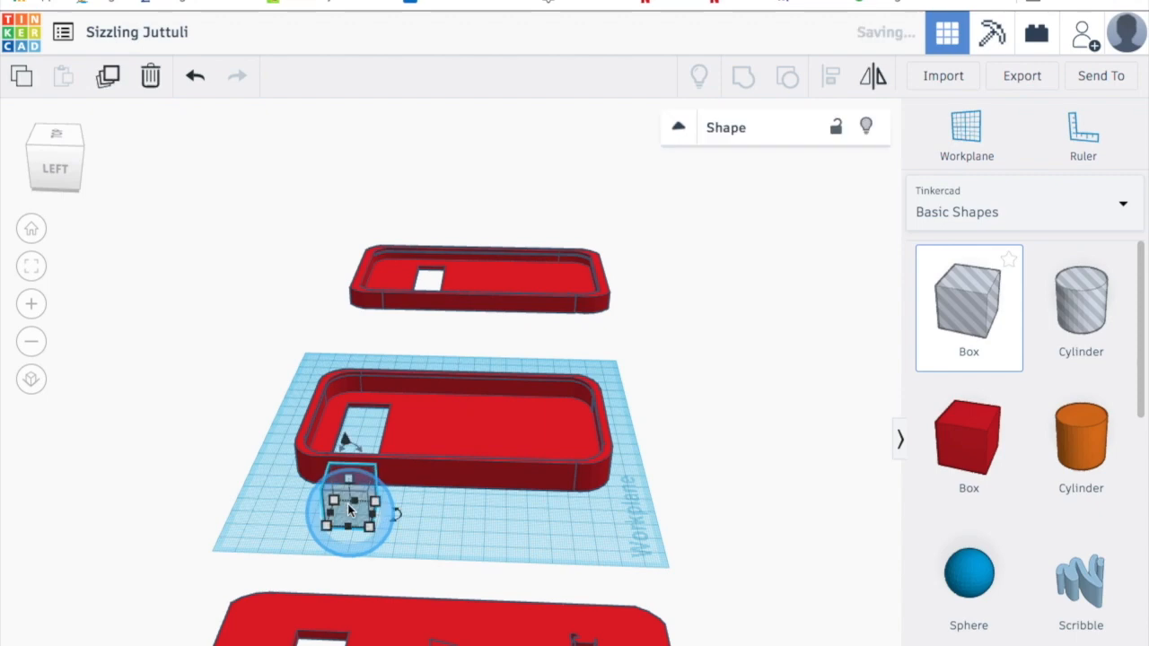
left_click_drag(341, 453, 345, 429)
right_click_drag(410, 505, 424, 469)
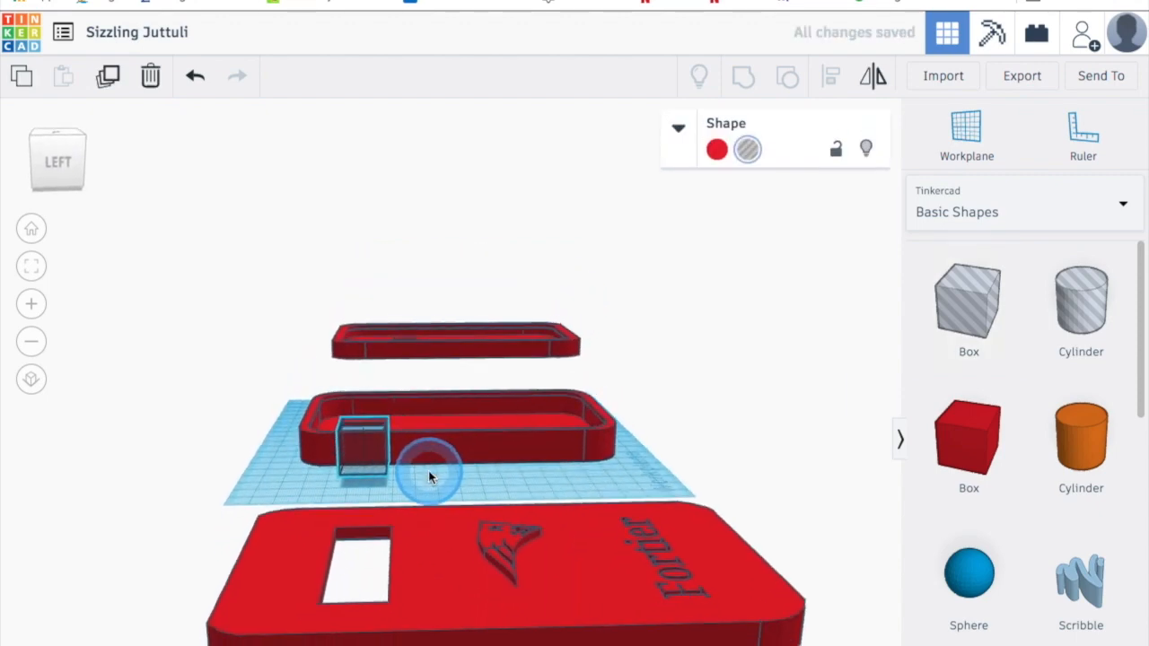
Lower the hole box 3 mm and move it onto the shell's long left wall beside the window
left_click(368, 460)
mouse_move(359, 385)
left_mouse_down()
mouse_move(361, 406)
mouse_move(360, 389)
left_mouse_up()
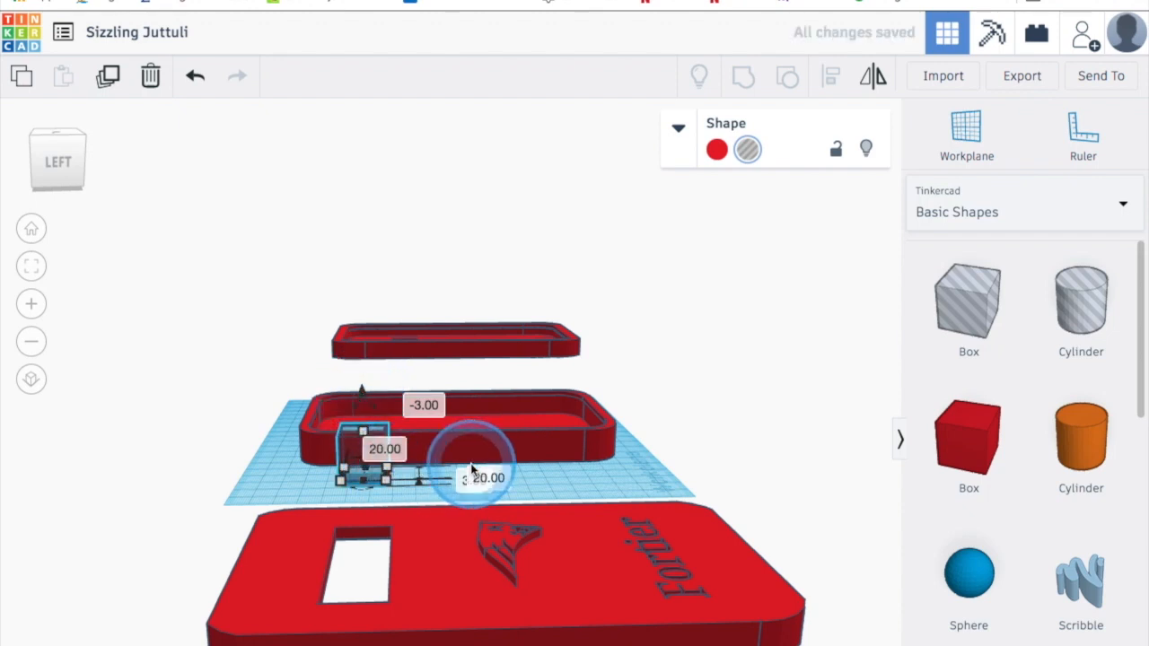
right_click_drag(583, 473, 588, 579)
left_click_drag(374, 577, 361, 508)
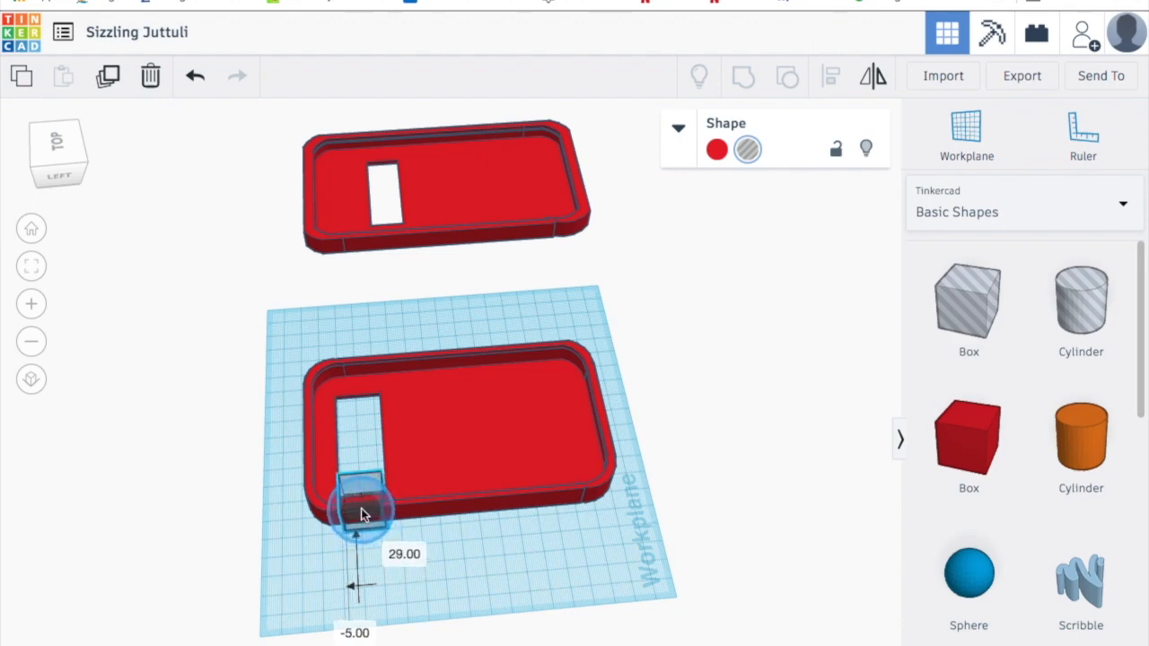
key("Right")
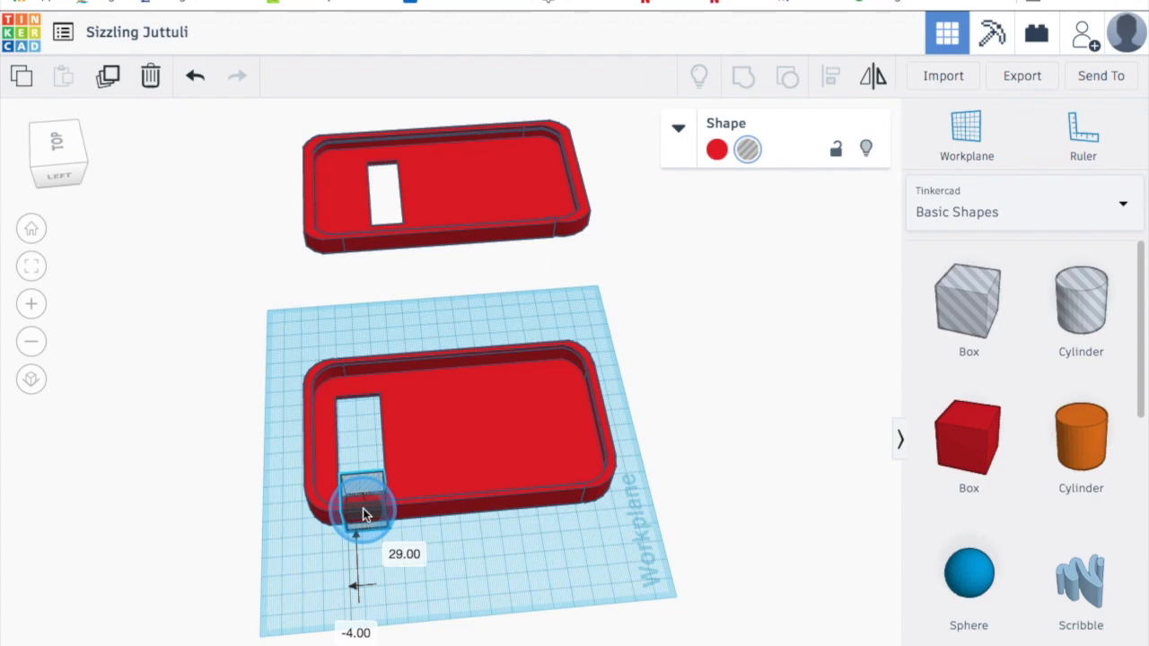
Stretch the hole box lengthwise along the left wall and shift it so it passes through the wall
left_click_drag(363, 508, 456, 525)
right_click_drag(517, 544, 461, 572)
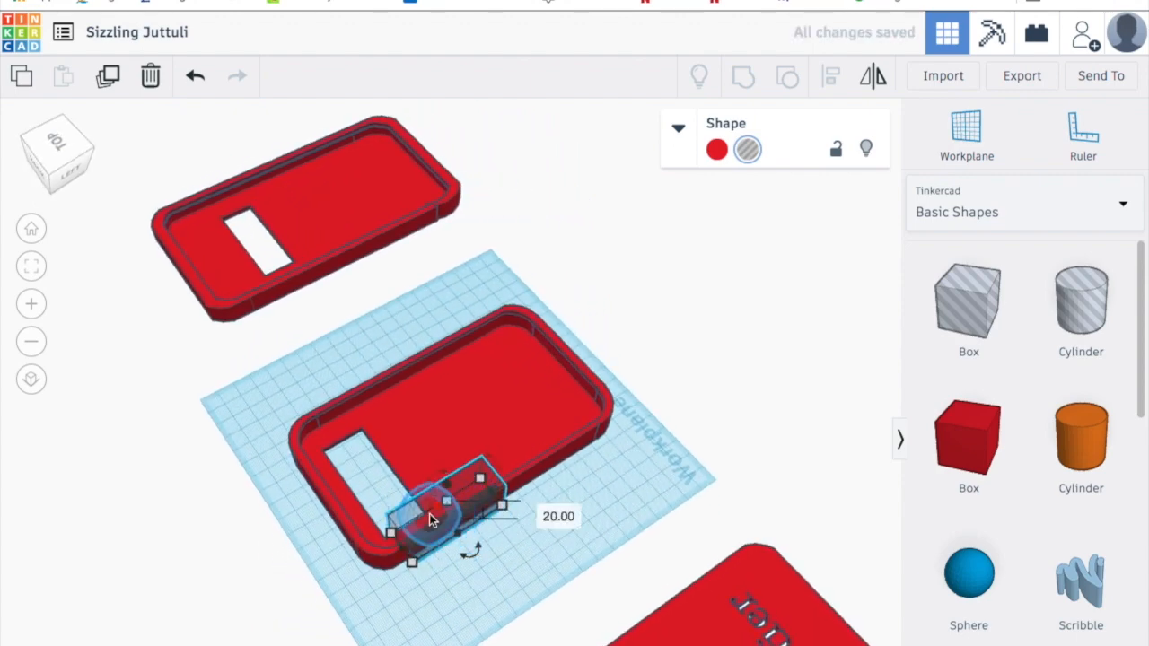
left_click_drag(428, 513, 404, 537)
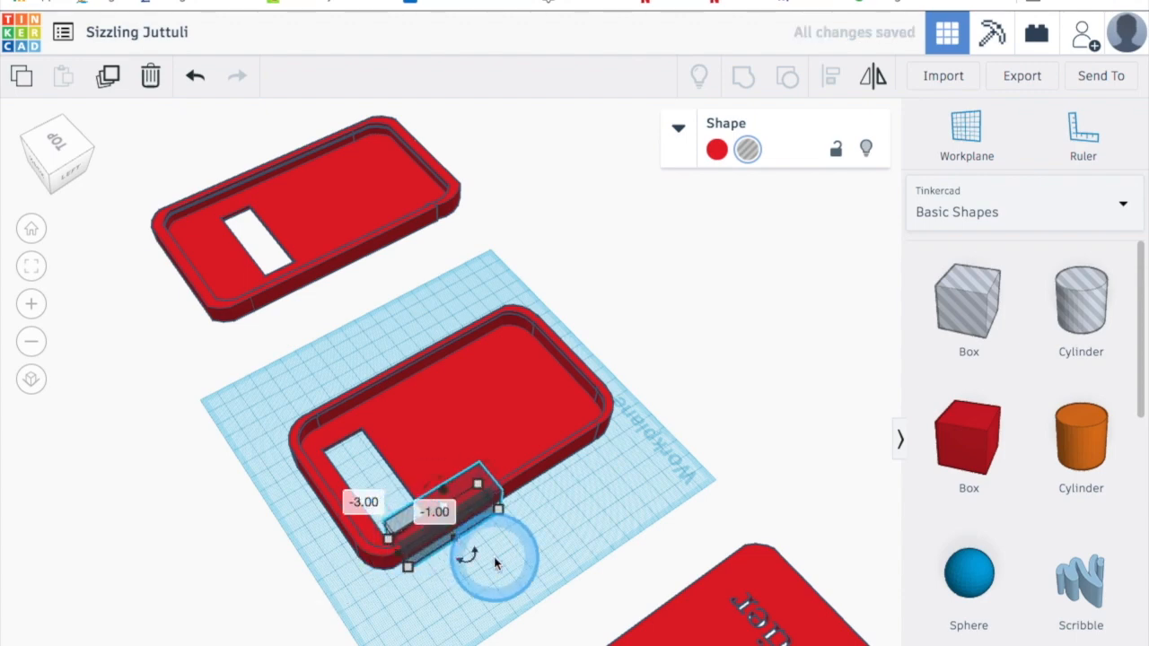
Group the stretched hole box with the red shell to cut an opening in its long left wall
left_click(487, 559)
left_click_drag(292, 378, 578, 588)
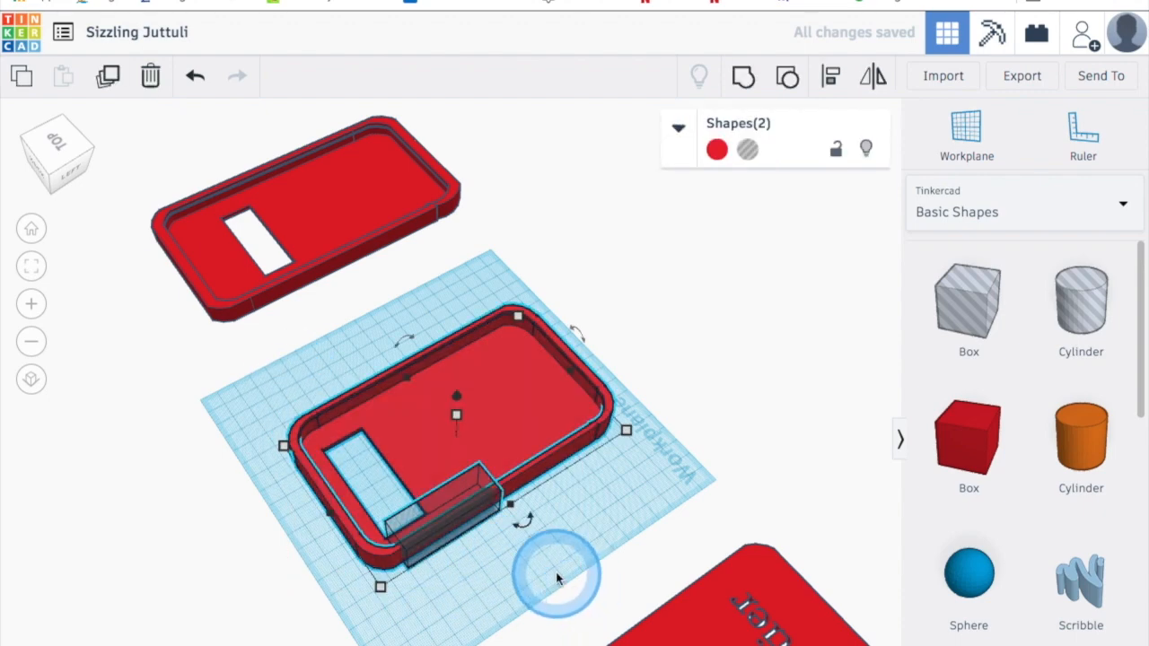
key("ctrl+g")
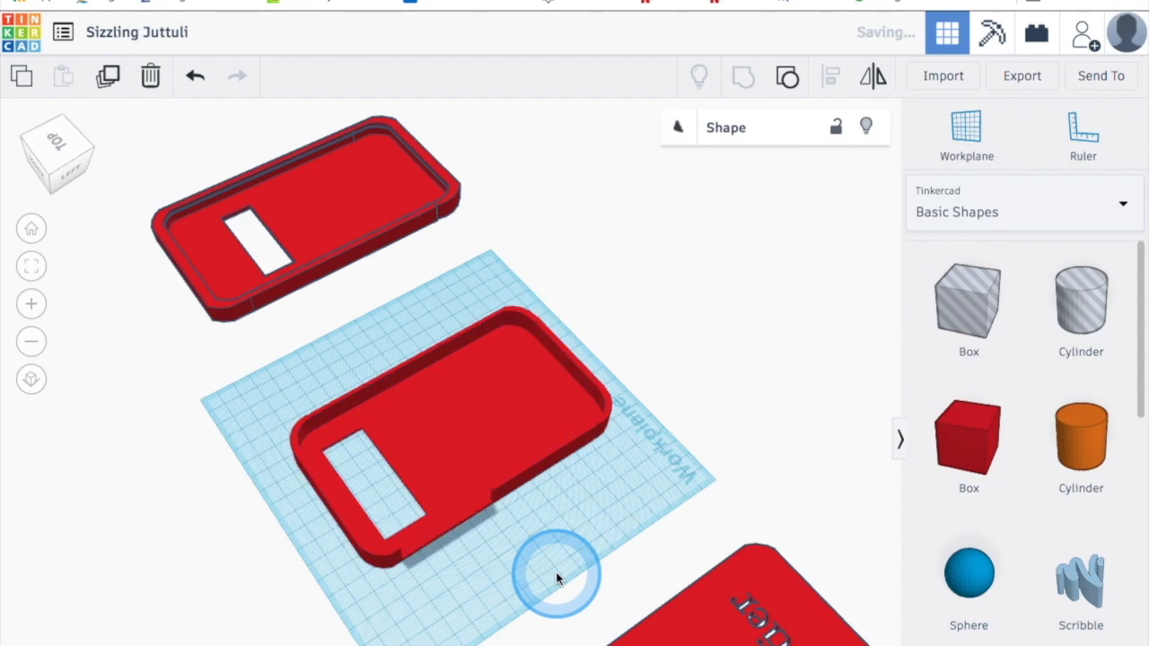
Place a new hole box against the shell's long right wall near the window and raise it above the workplane
right_click_drag(527, 530, 275, 519)
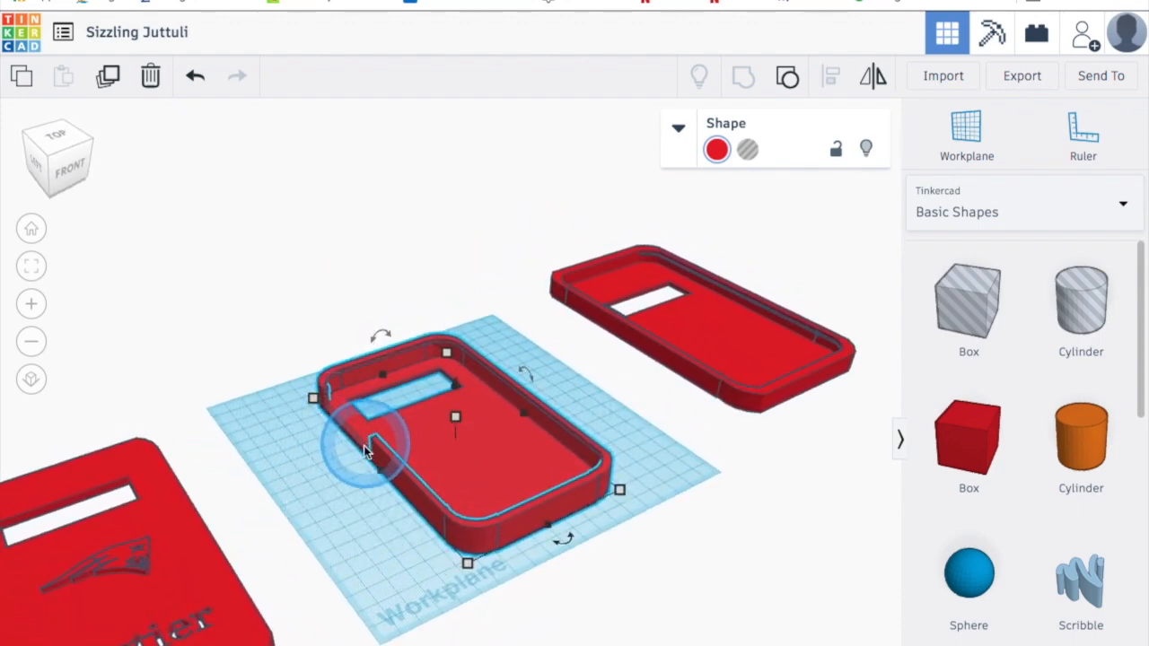
right_click_drag(366, 449, 266, 509)
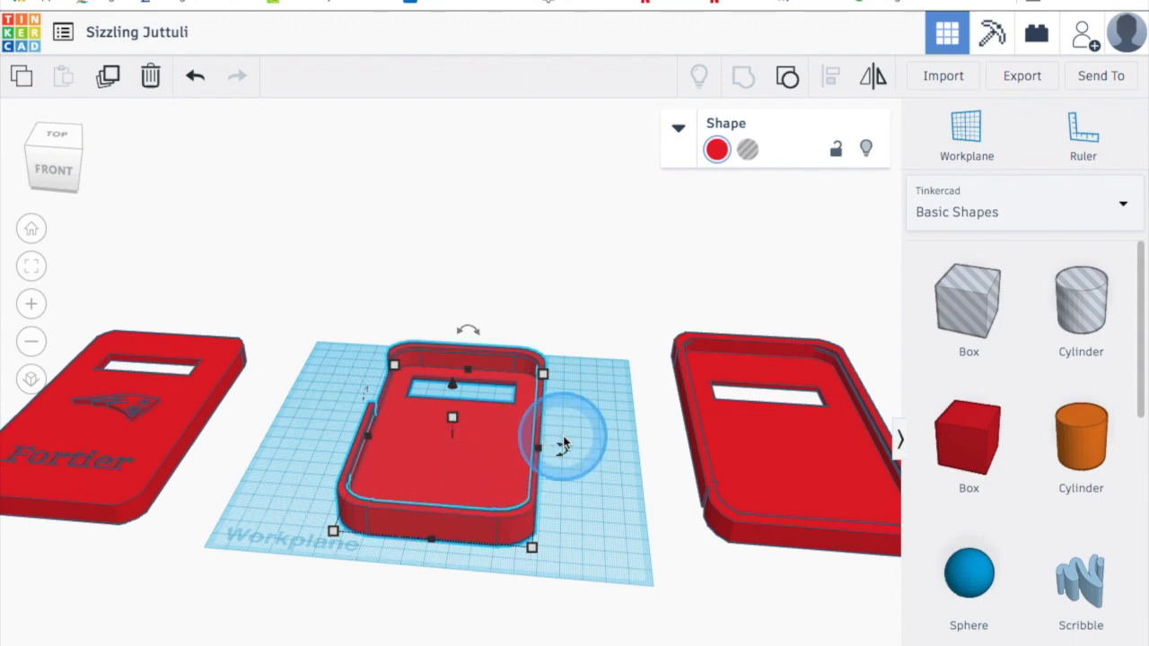
right_click_drag(568, 447, 422, 498)
left_click_drag(968, 304, 586, 485)
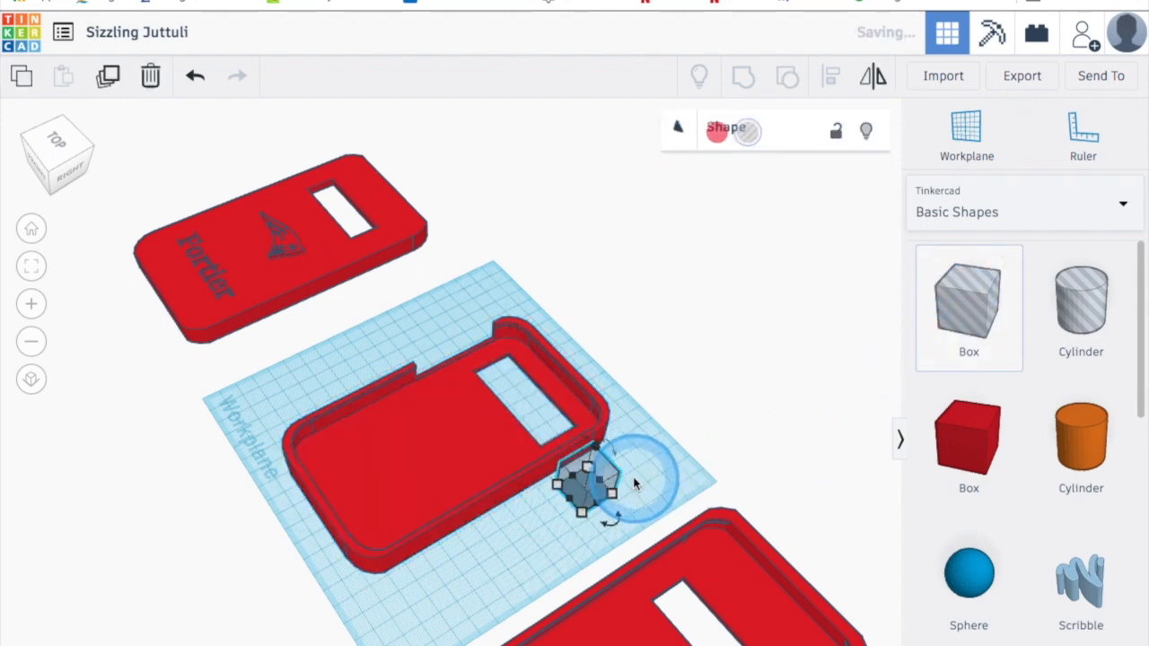
right_click_drag(588, 471, 594, 404)
left_click_drag(592, 398, 594, 392)
Stretch the hole box to about 32 mm along the right wall and group it with the shell to cut the opening
right_click_drag(637, 403, 593, 458)
left_click_drag(593, 456, 546, 462)
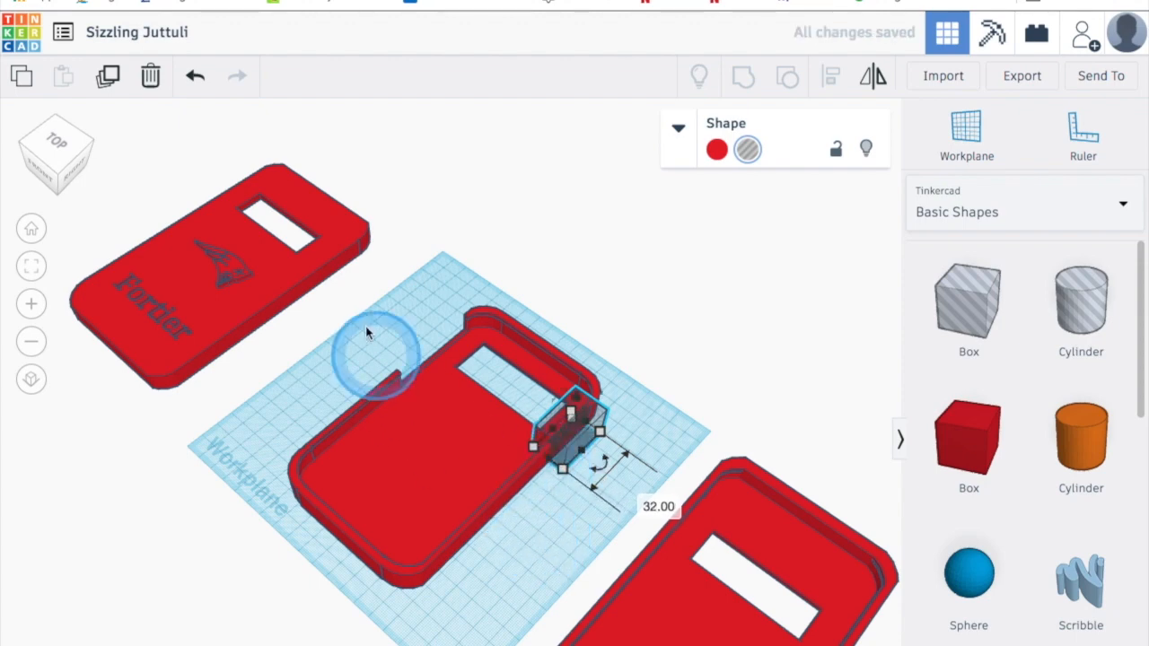
left_click_drag(366, 303, 608, 523)
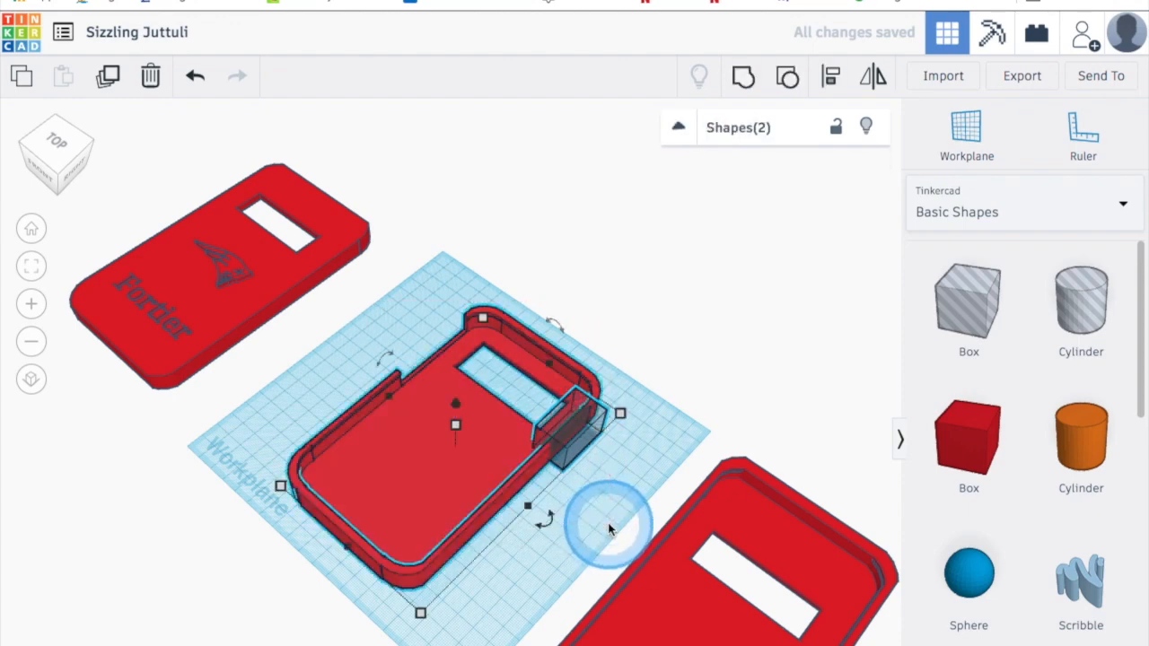
key("ctrl+g")
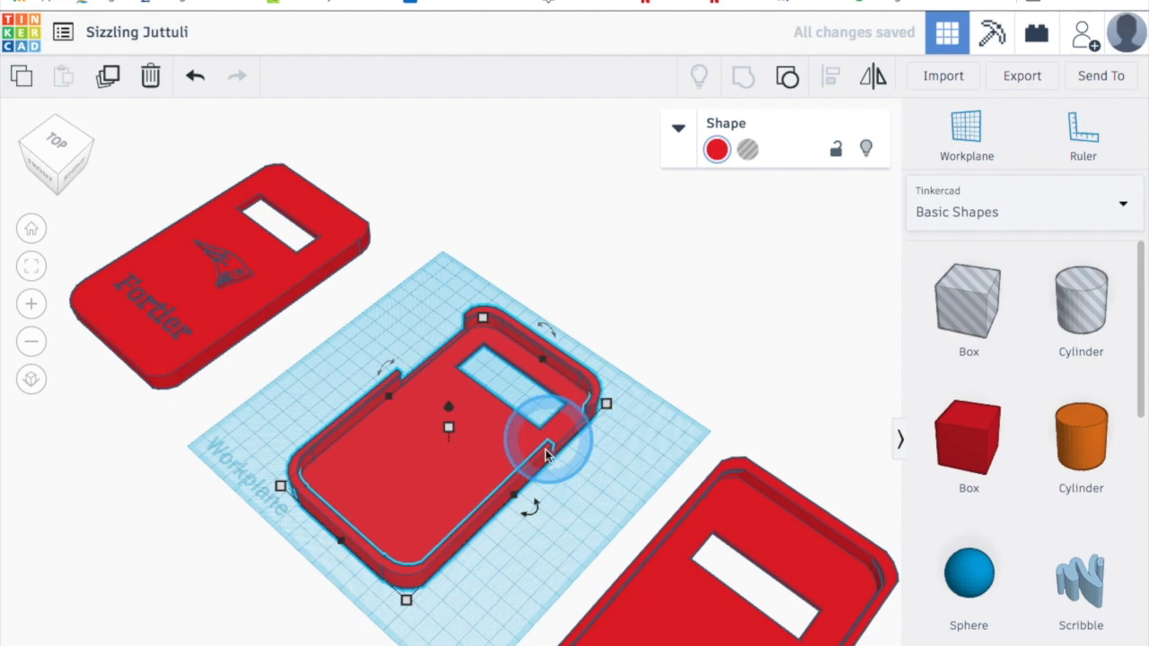
Place a new hole box at the shell's short front wall and raise it above the floor level
right_click_drag(595, 503, 674, 446)
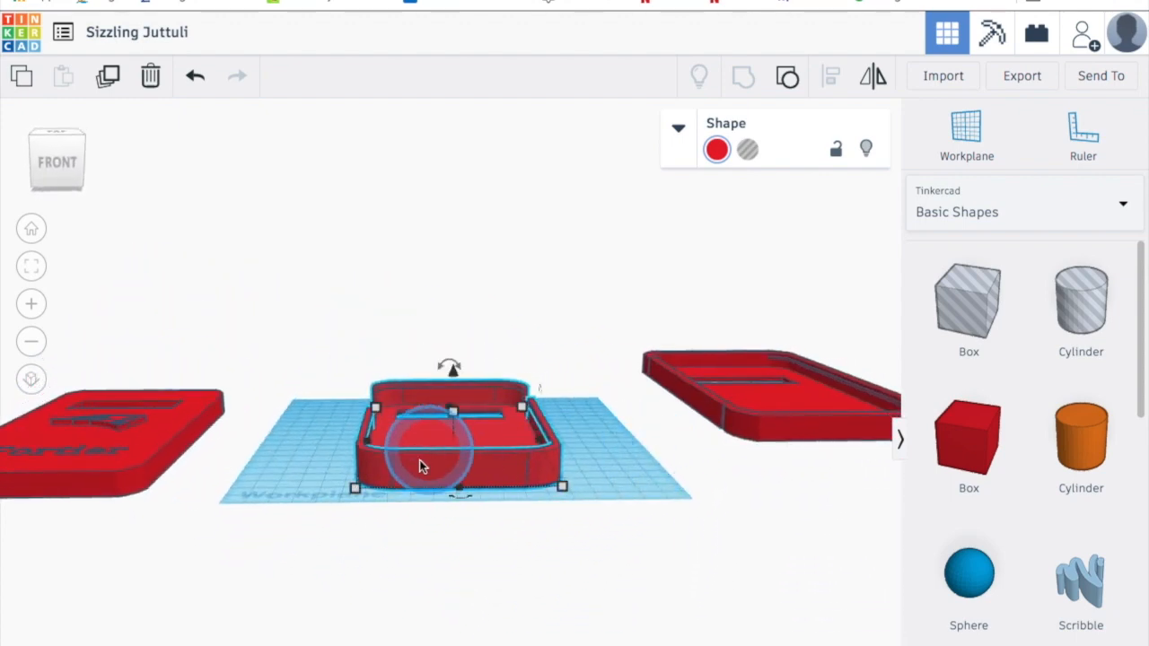
left_click(967, 303)
left_click_drag(729, 413, 417, 505)
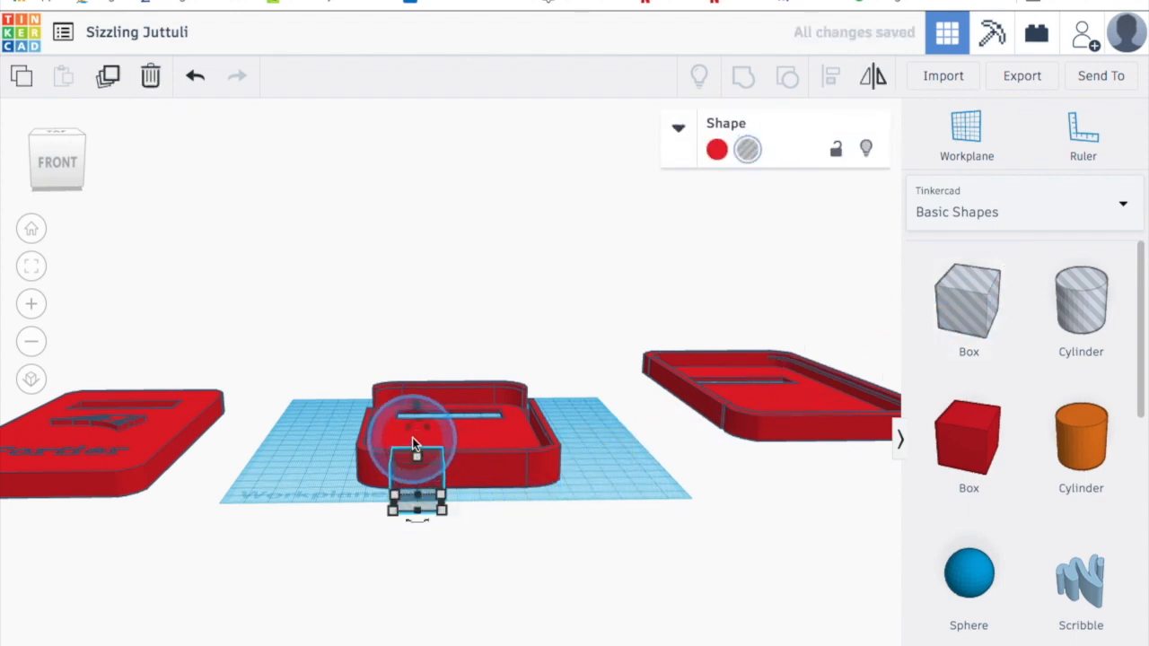
left_click_drag(417, 461, 418, 402)
Widen the hole box across the short front wall between the rounded corners and group it with the shell to cut the opening
right_click_drag(506, 513, 506, 605)
left_click_drag(431, 607, 535, 561)
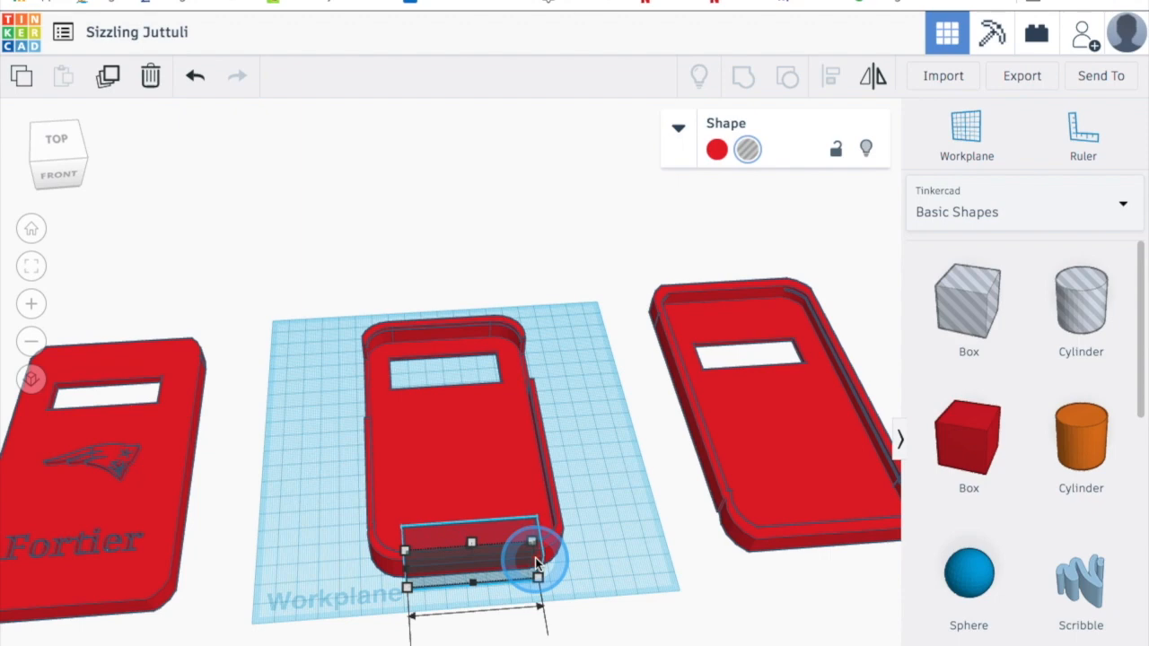
left_click_drag(535, 564, 535, 558)
left_click_drag(406, 571, 403, 568)
right_click_drag(595, 579, 576, 614)
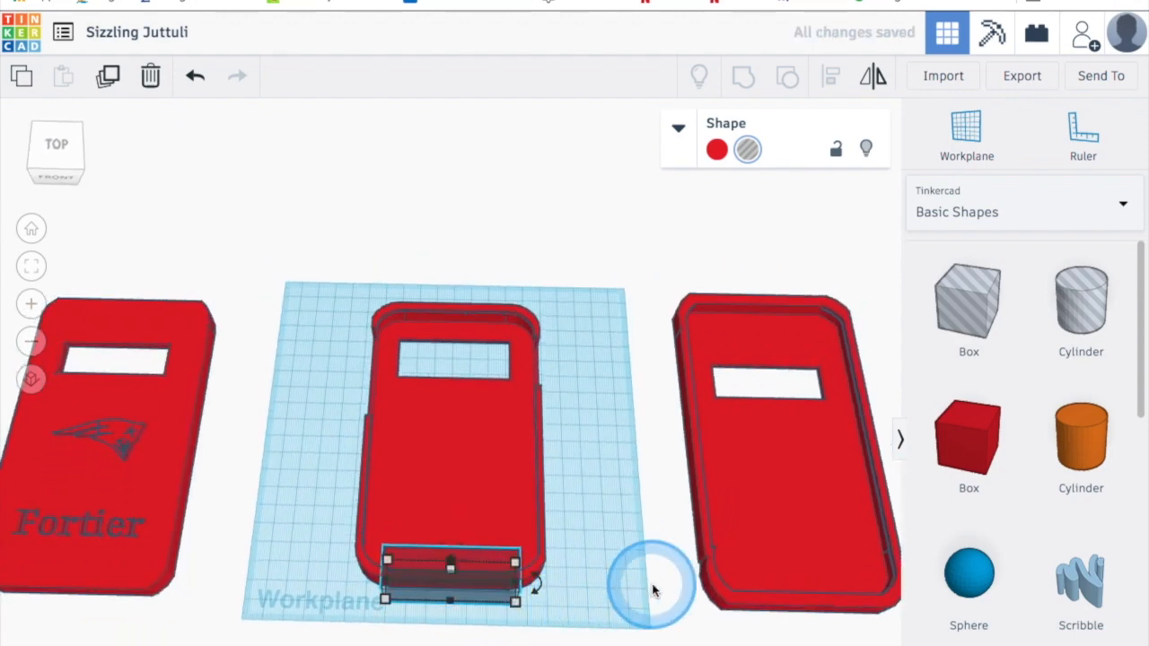
left_click_drag(305, 504, 585, 635)
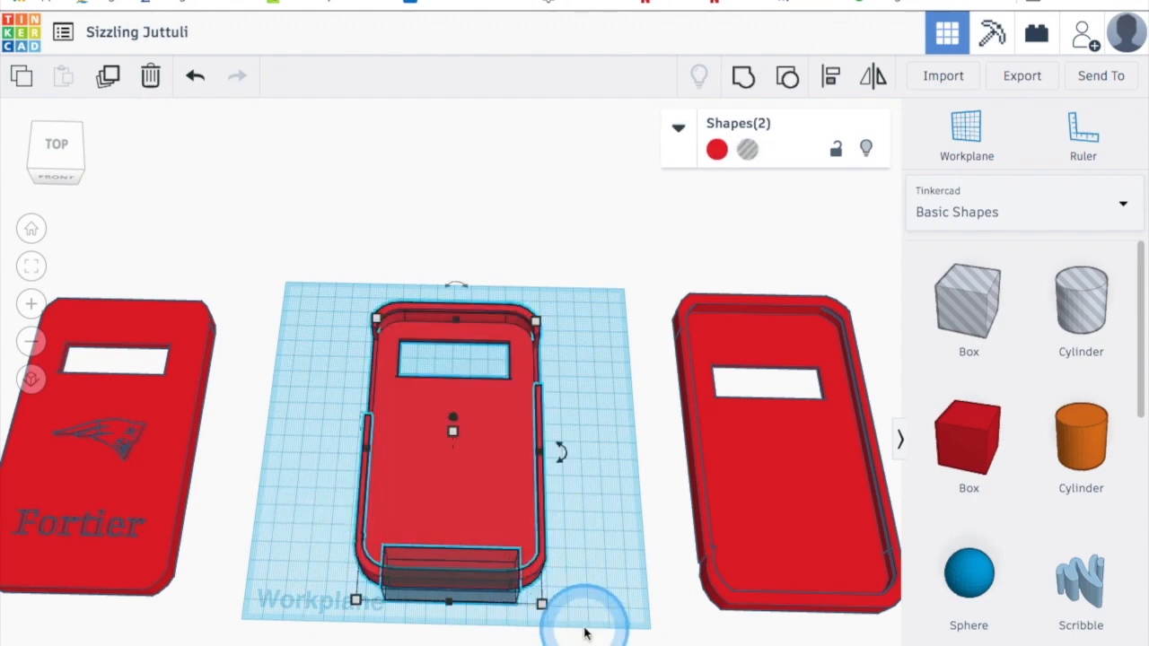
key("ctrl+g")
Examine the shell's front opening and the uncut short back wall beside the window from several angles
right_click_drag(593, 543, 561, 457)
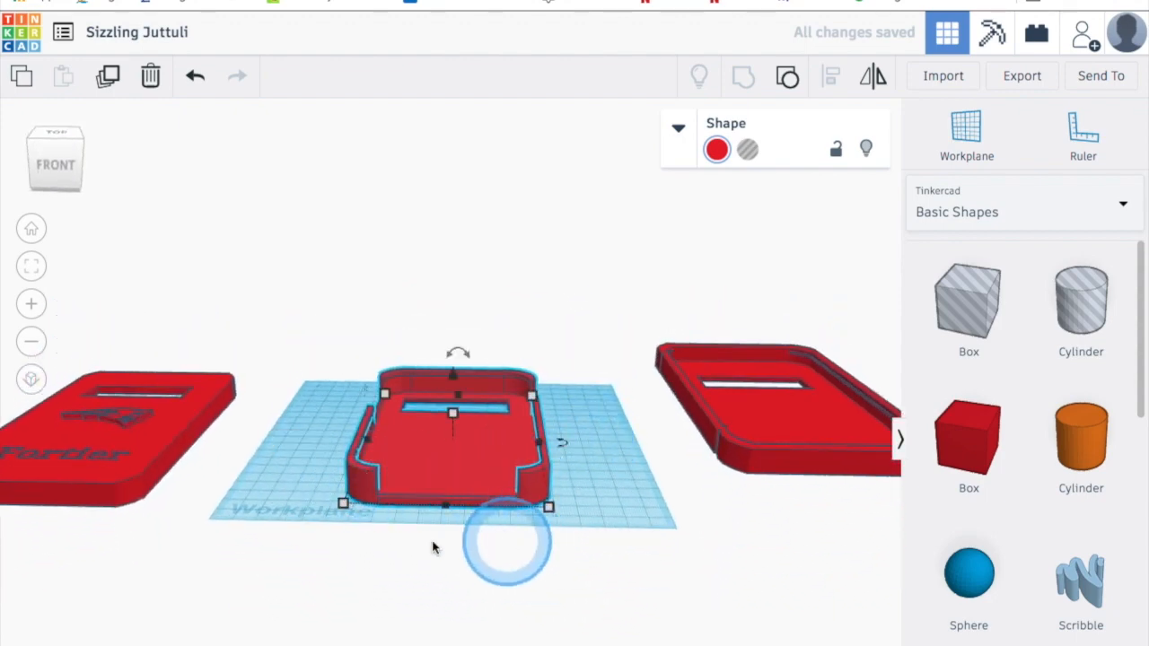
mouse_move(423, 530)
right_mouse_down()
mouse_move(526, 581)
mouse_move(539, 635)
mouse_move(555, 627)
mouse_move(406, 575)
mouse_move(390, 547)
mouse_move(406, 545)
right_mouse_up()
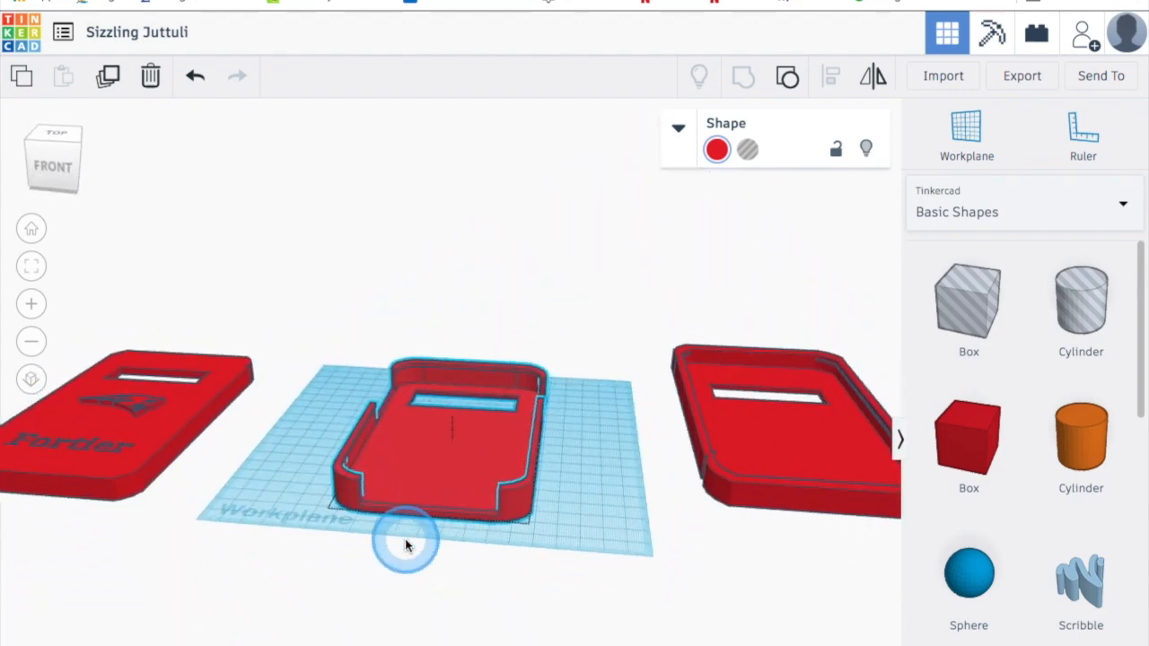
left_click(395, 489)
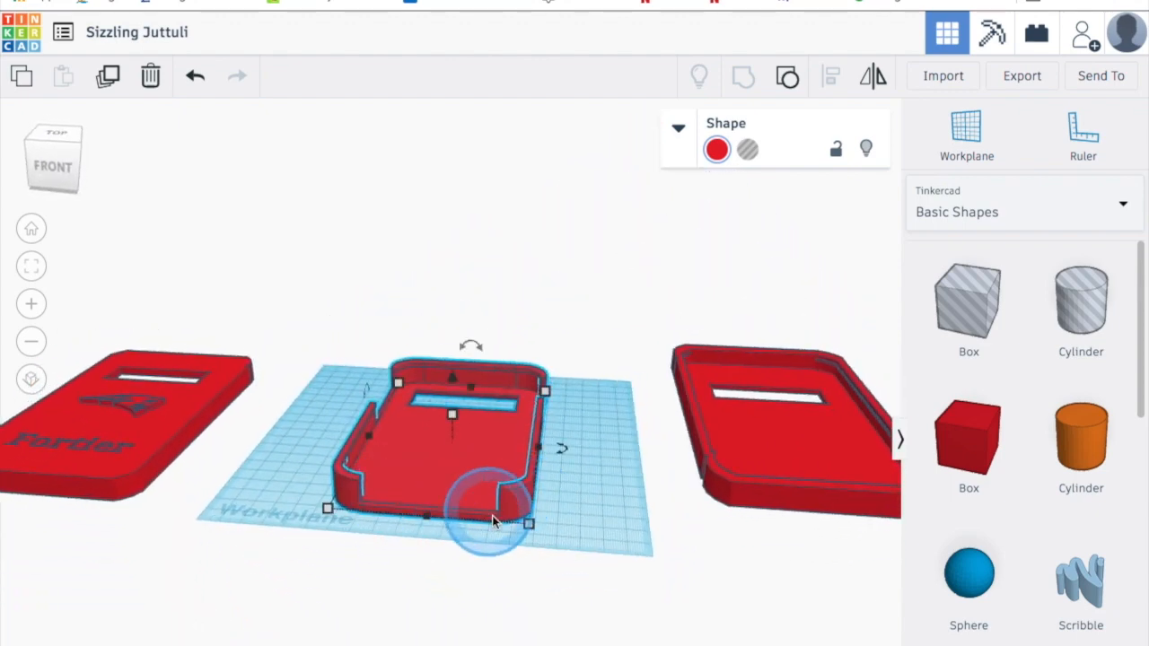
right_click_drag(274, 498, 499, 579)
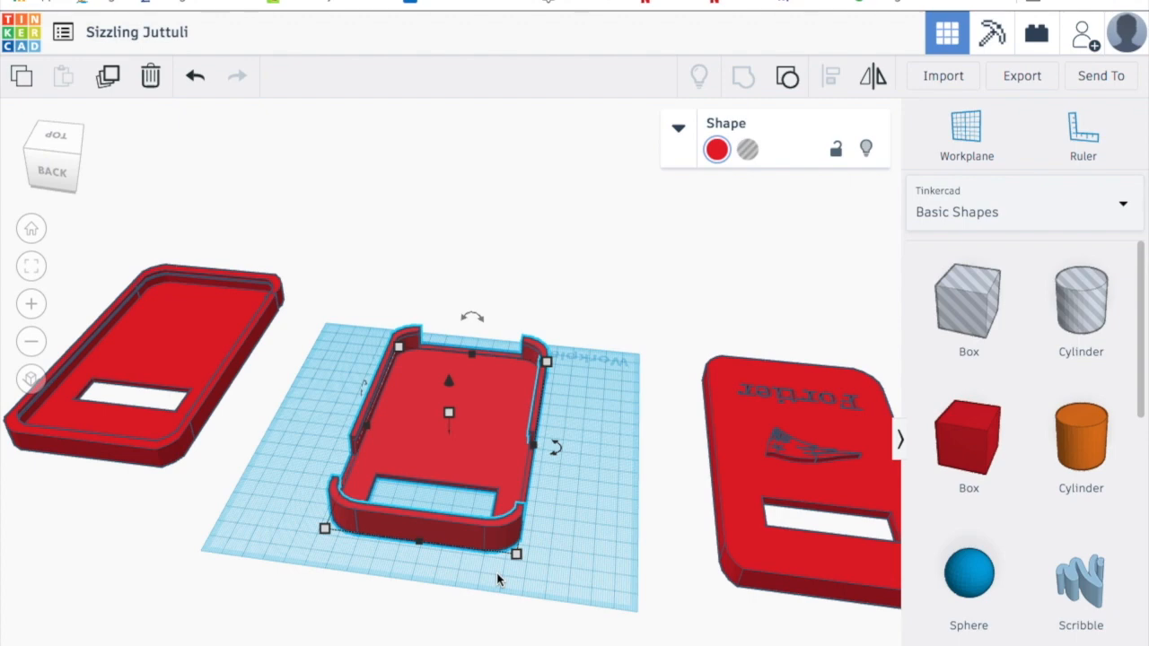
right_click_drag(547, 575, 526, 529)
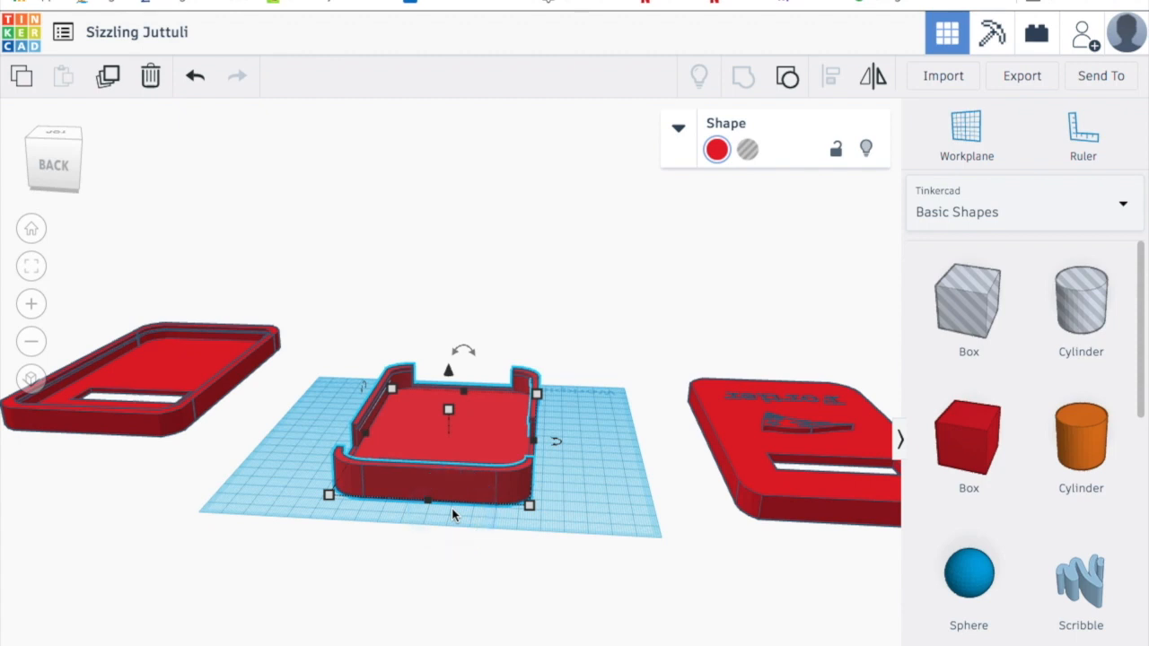
left_click(308, 449)
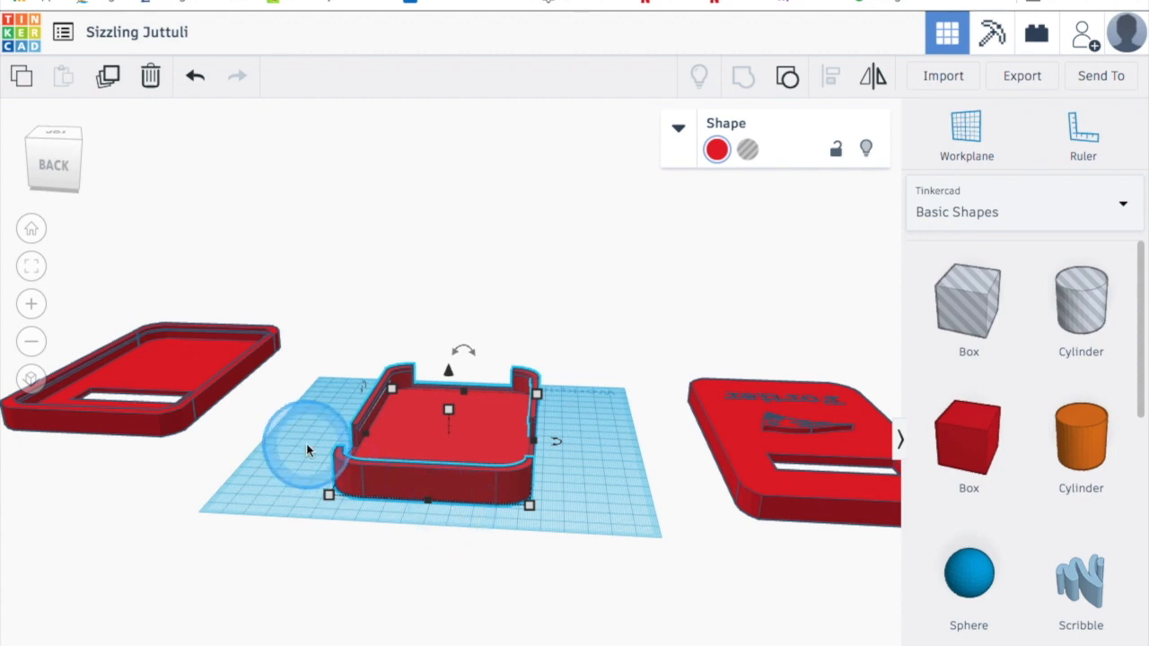
left_click(386, 488)
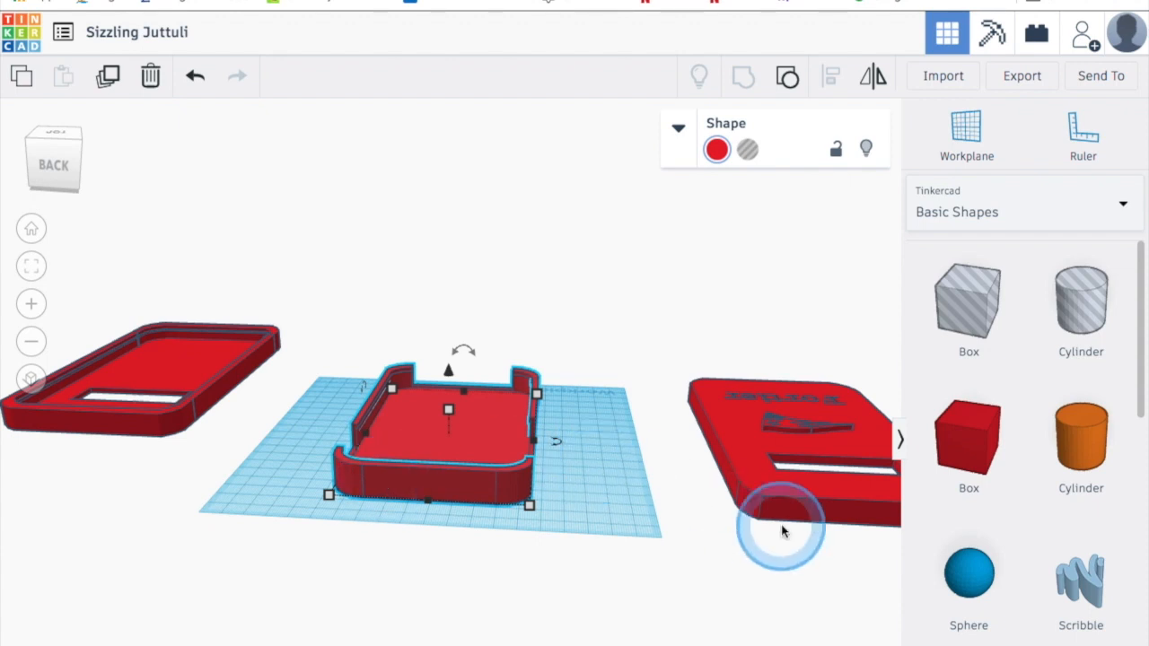
left_click_drag(976, 581, 681, 530)
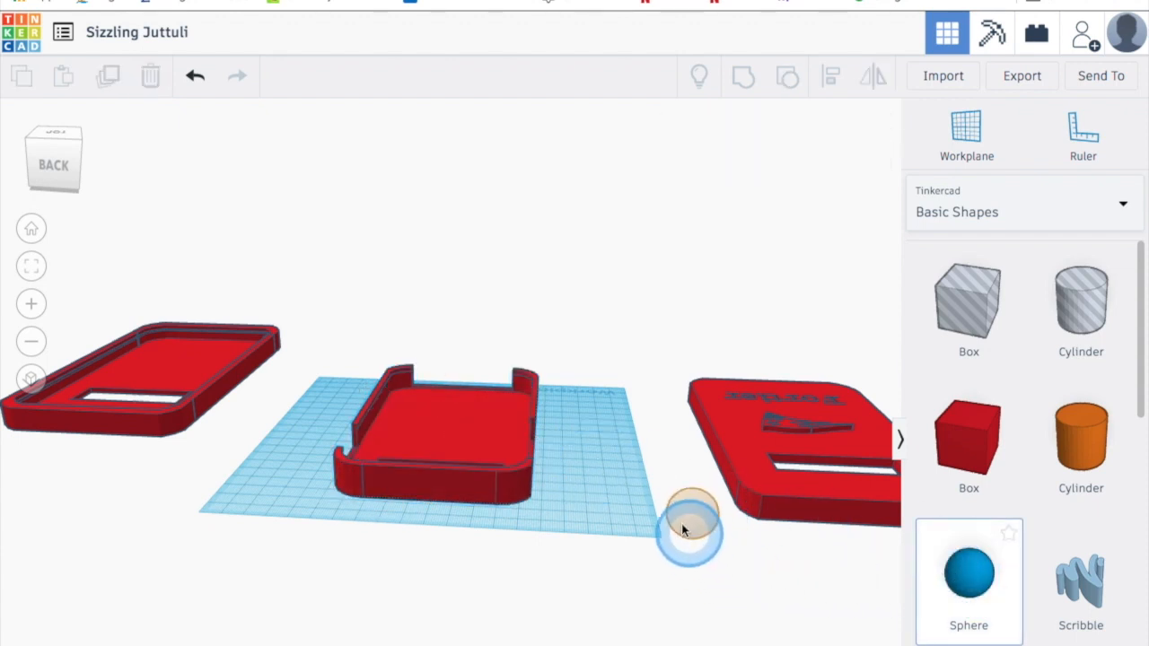
mouse_move(610, 518)
left_mouse_down()
mouse_move(1000, 621)
mouse_move(876, 587)
mouse_move(654, 566)
mouse_move(604, 537)
left_mouse_up()
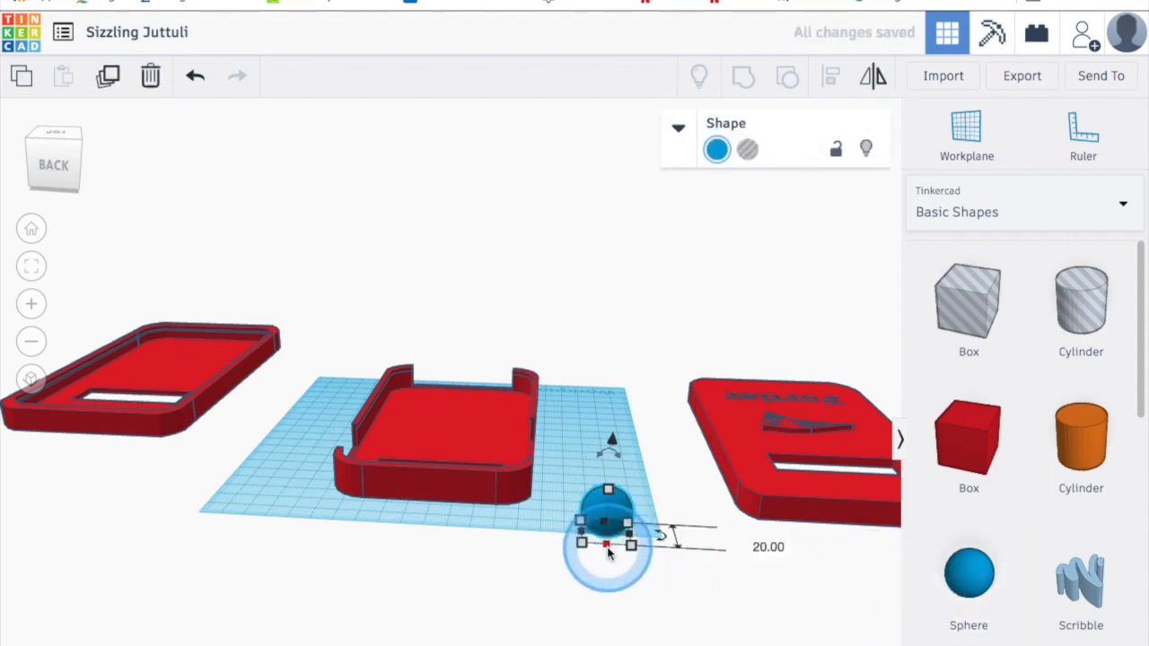
key("Delete")
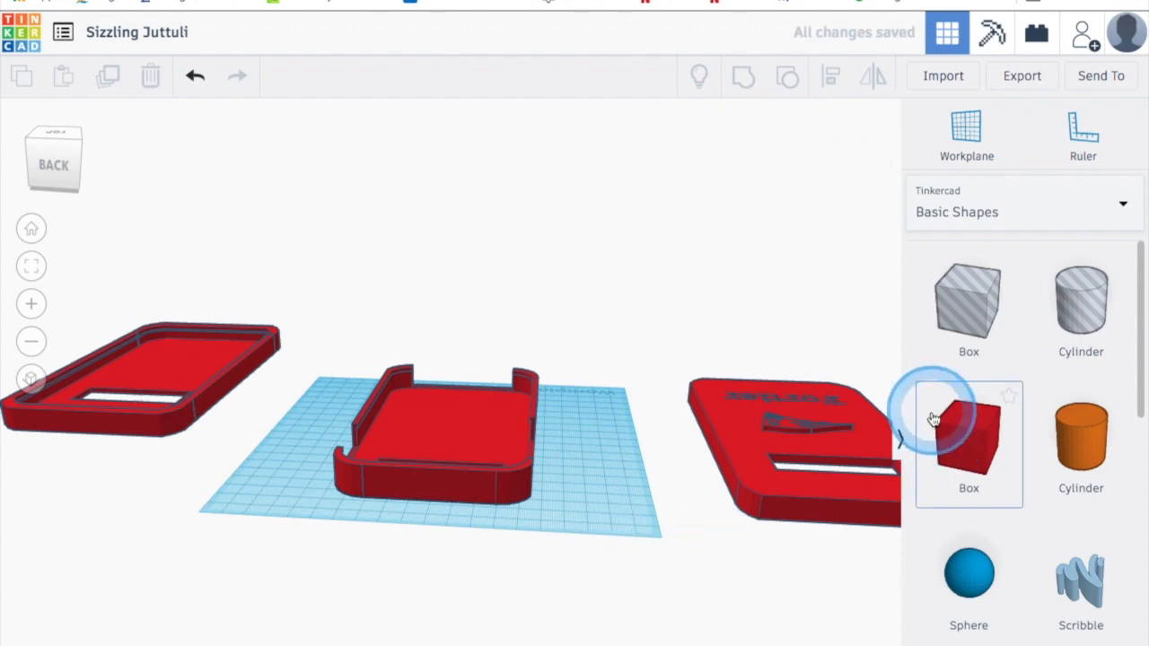
left_click_drag(1060, 437, 598, 517)
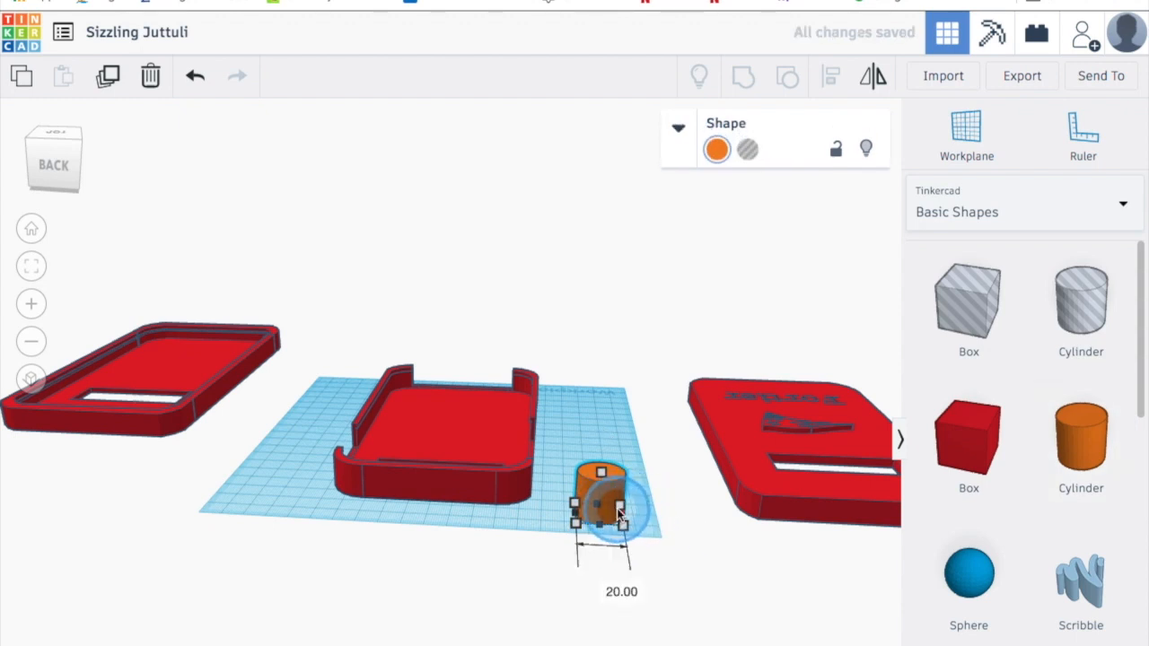
left_click_drag(599, 506, 719, 620)
key("Delete")
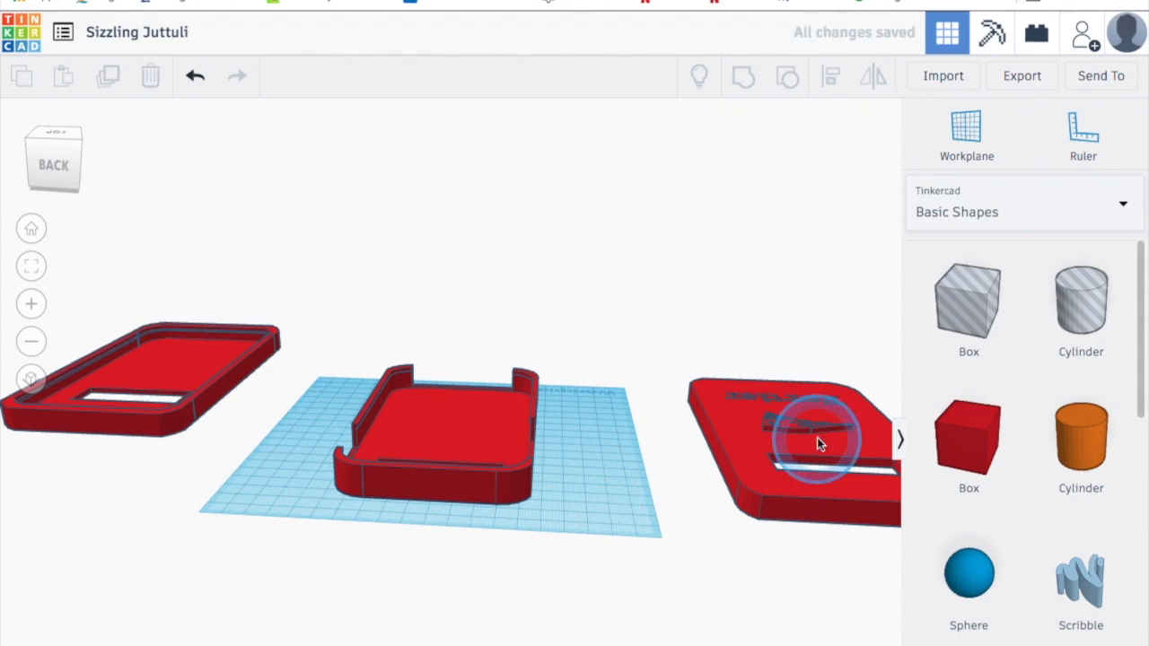
Place a hole cylinder on the workplane beside the shell's back end and tip it 90 degrees onto its side
left_click_drag(1081, 302, 628, 499)
right_click_drag(647, 502, 611, 611)
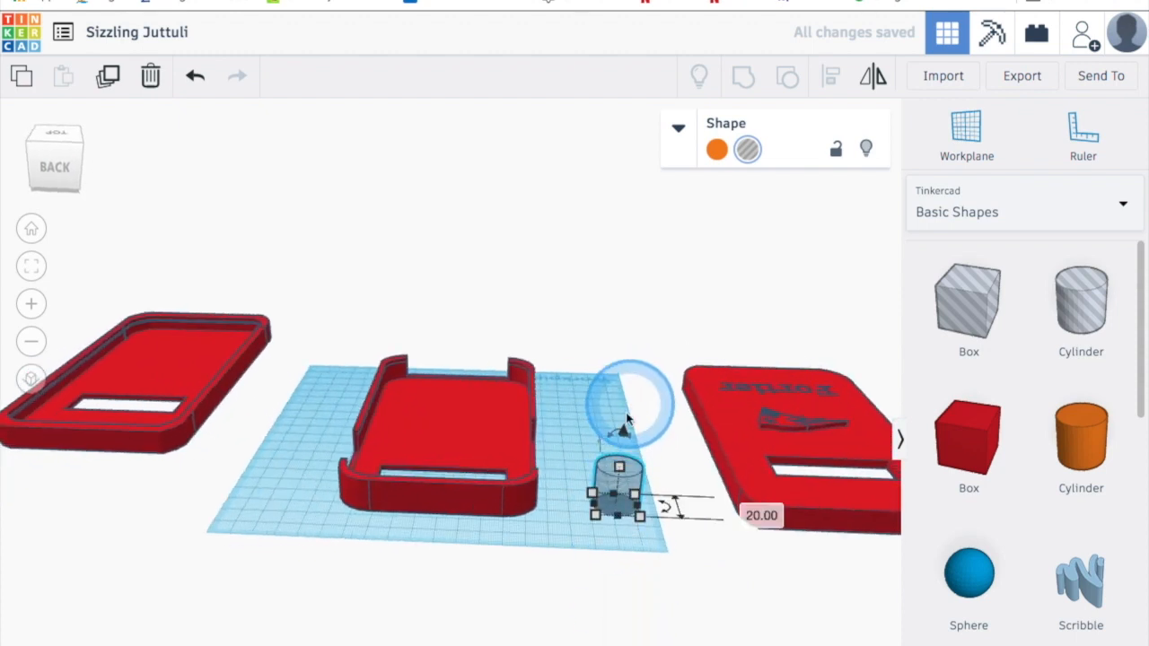
left_click_drag(620, 435, 617, 437)
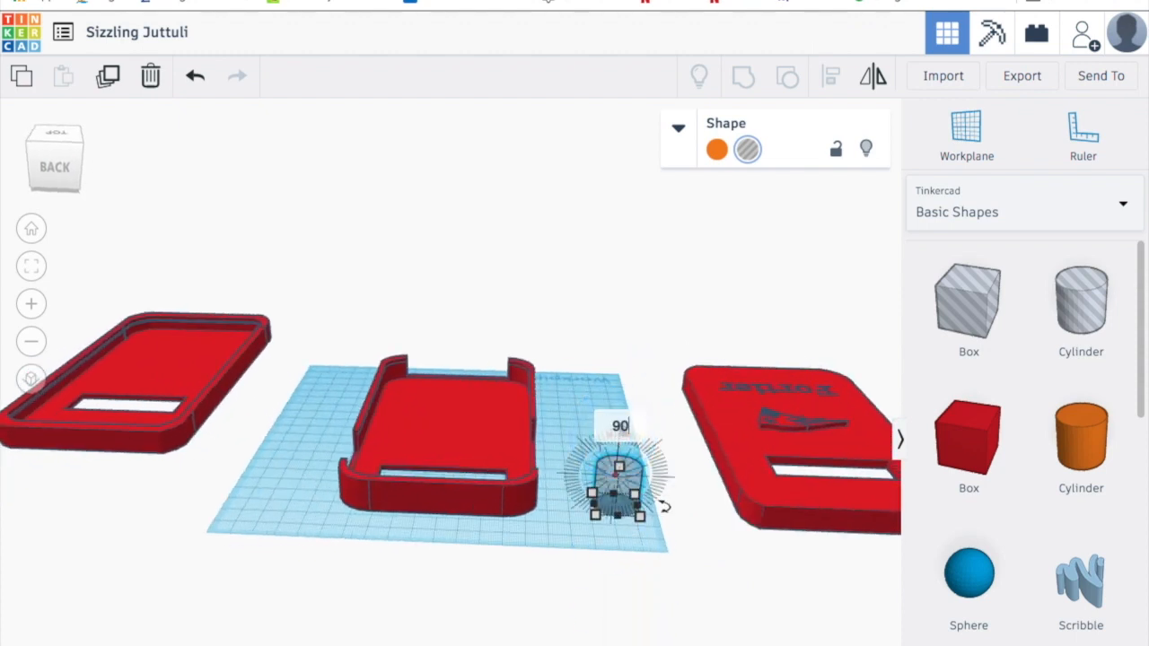
key("Return")
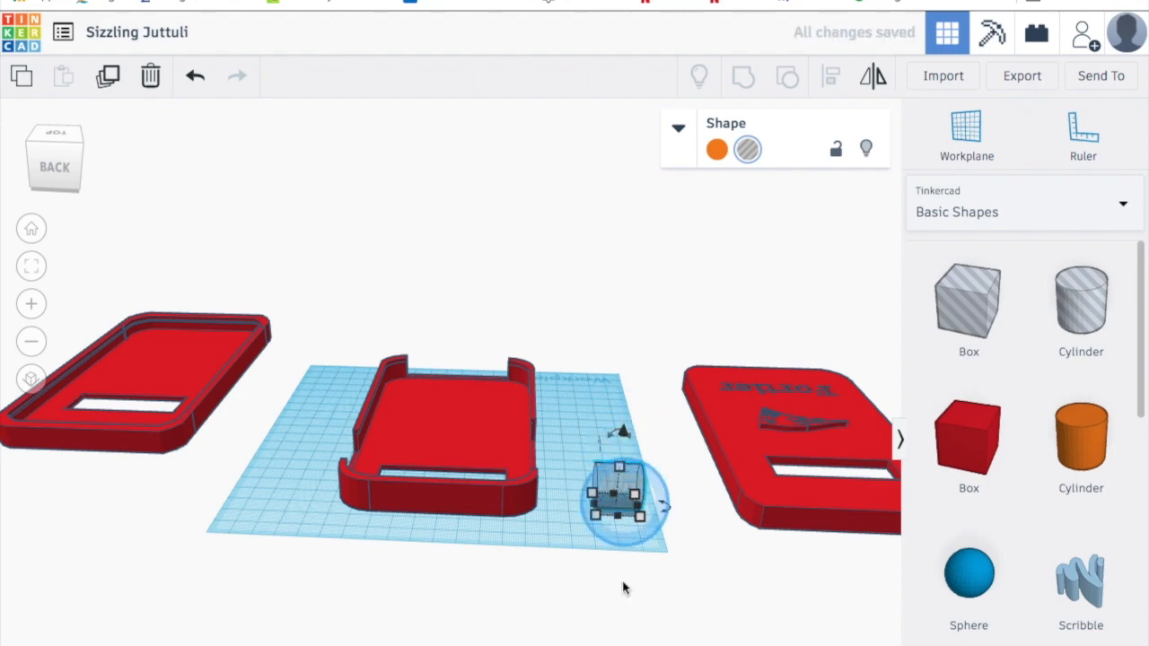
Rotate the tipped hole cylinder 90 degrees about the vertical axis so its round end faces the shell's back wall
left_click(631, 559)
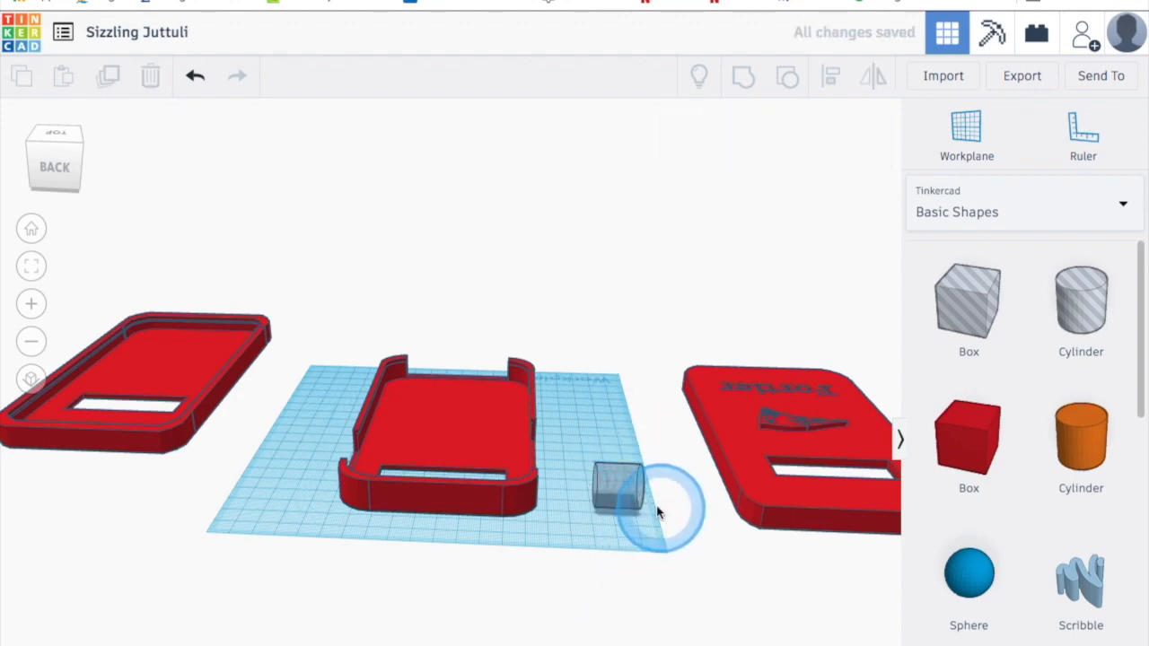
left_click(623, 489)
left_click_drag(669, 517, 669, 510)
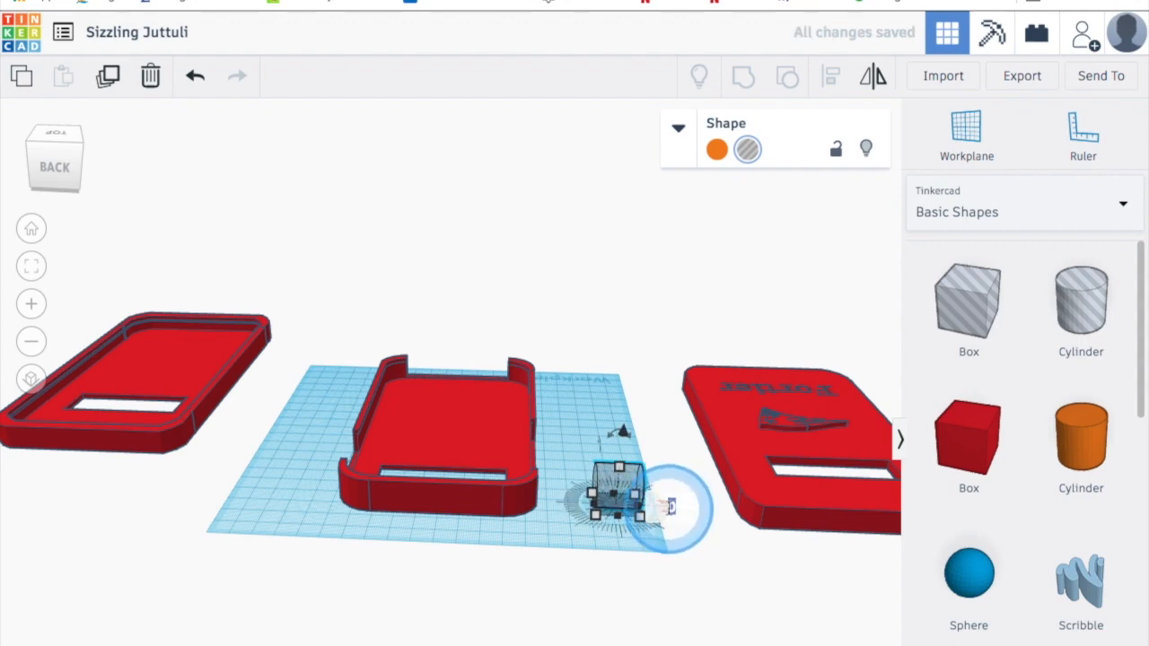
type("90")
key("Return")
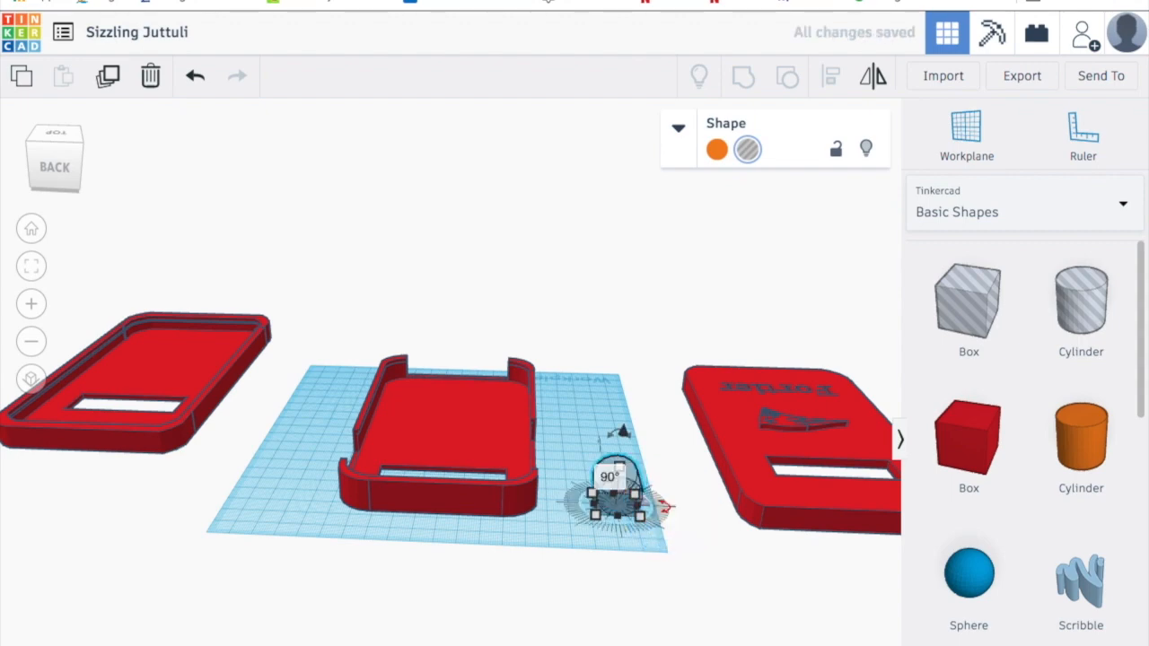
left_click(583, 593)
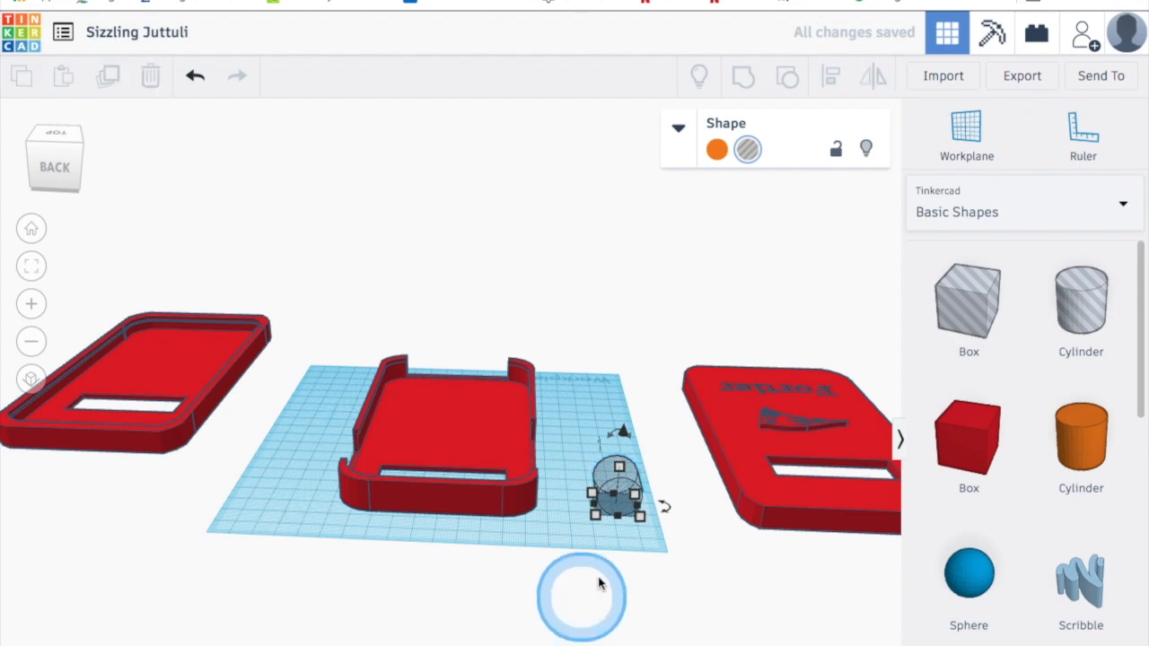
Scale the hole cylinder down proportionally to 12 mm
left_click(622, 489)
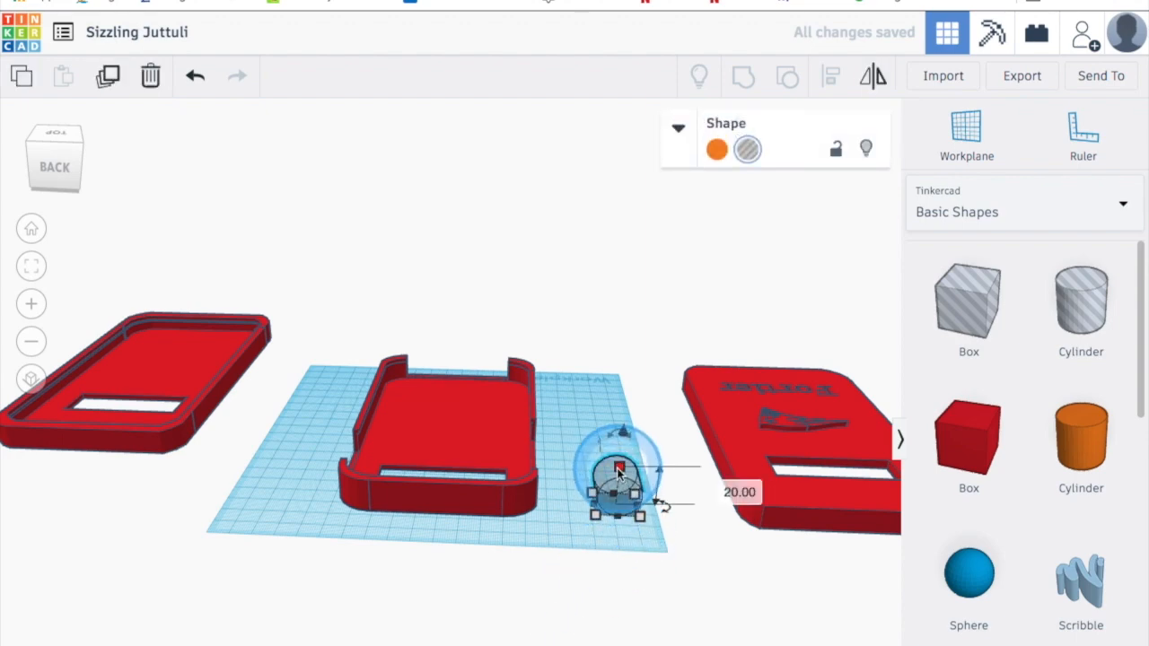
left_click_drag(618, 474, 619, 485)
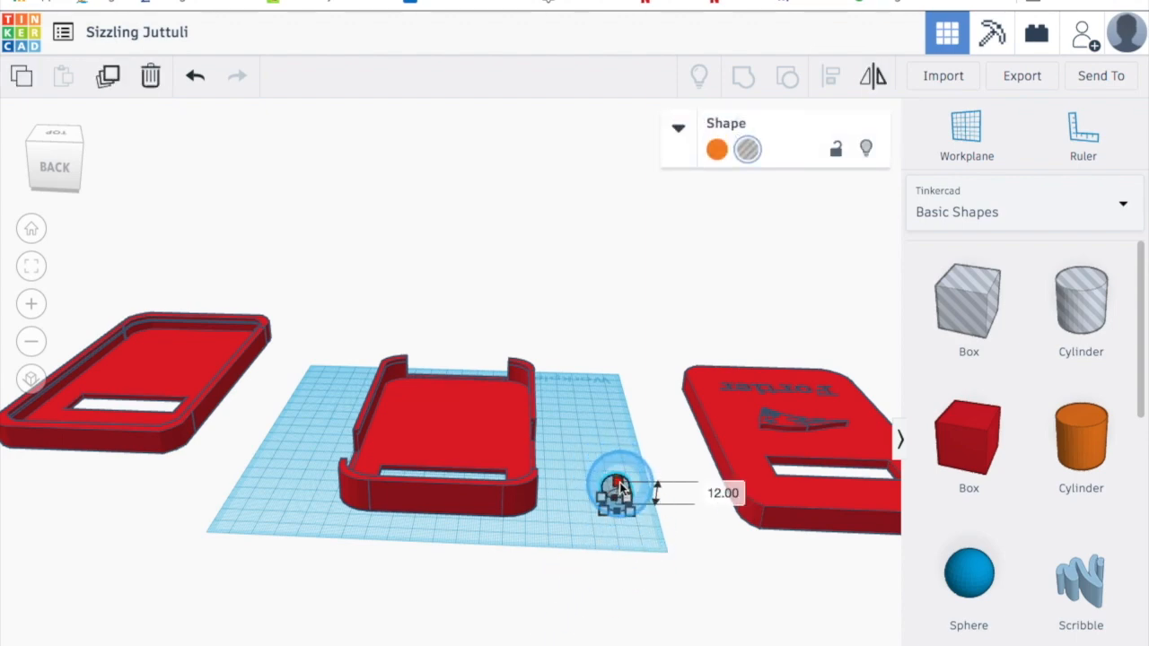
left_click(621, 568)
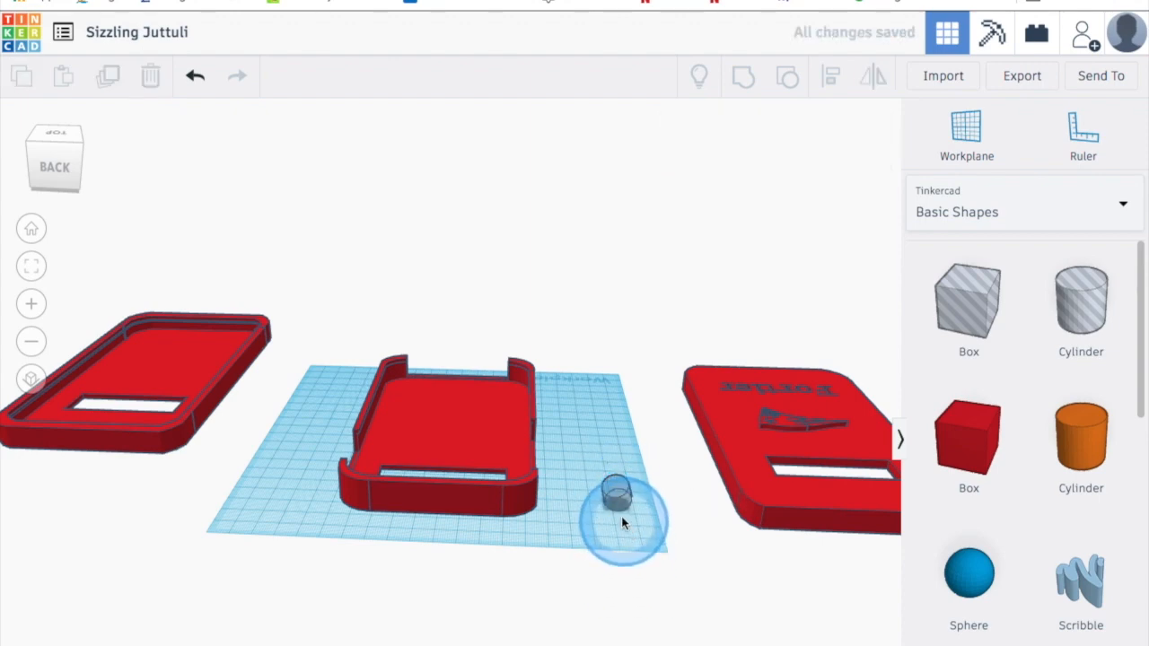
Move the hole cylinder to the shell's short back wall near one corner and adjust its position so it passes through the wall
left_click_drag(613, 500, 377, 523)
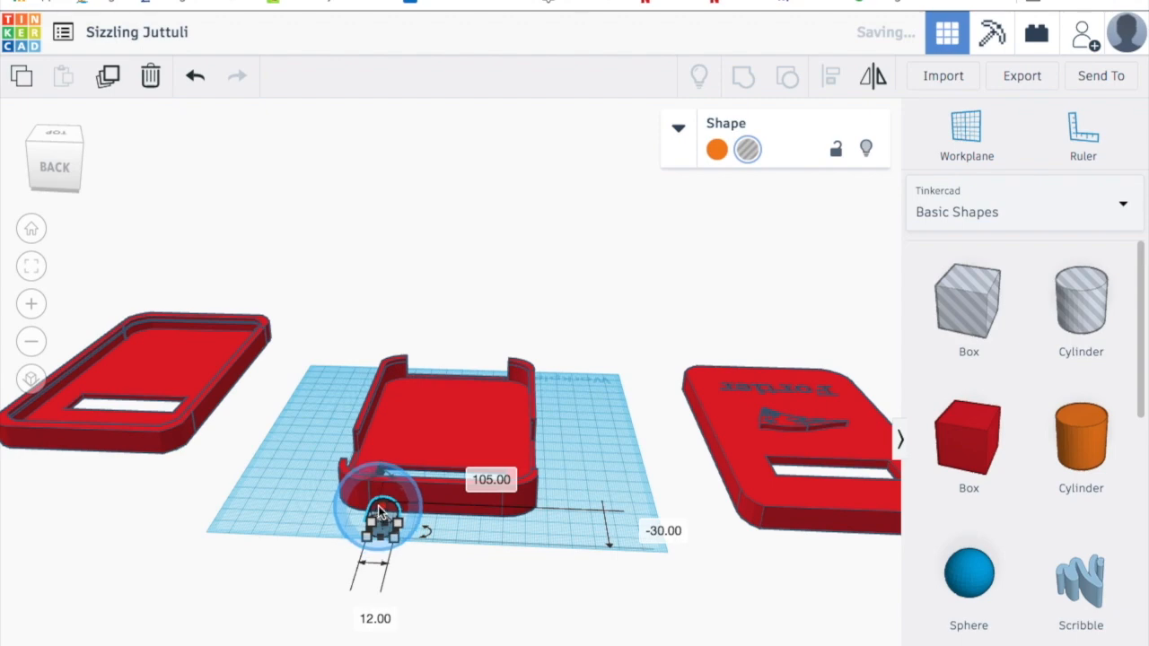
right_click_drag(487, 582, 502, 559)
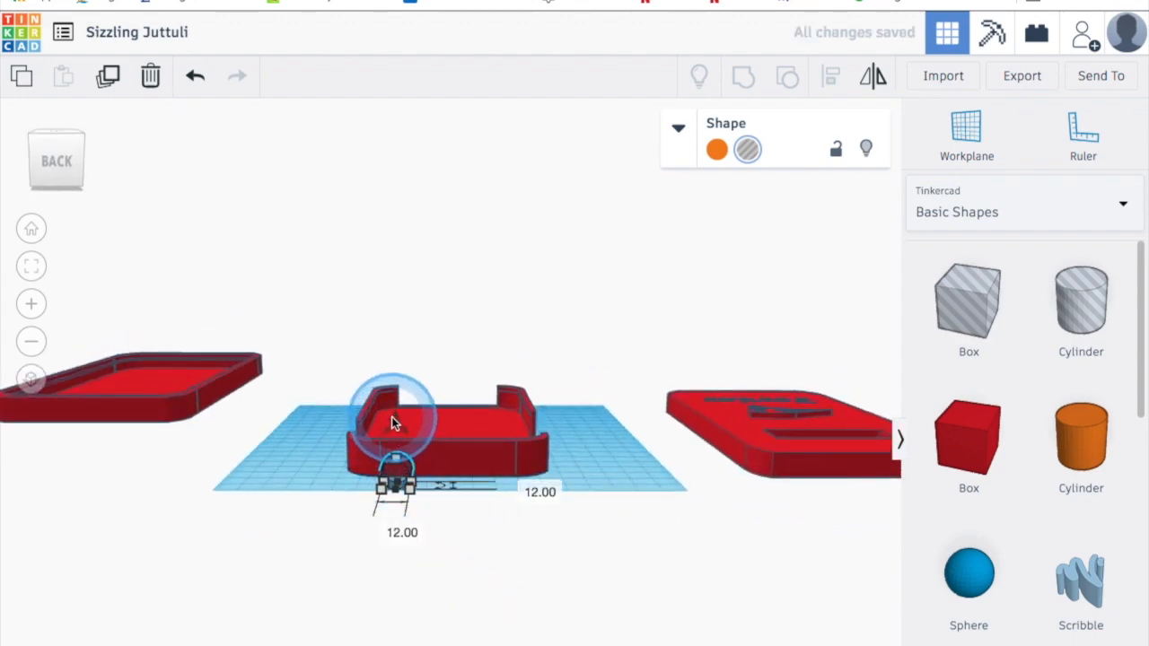
left_click_drag(392, 410, 403, 488)
right_click_drag(450, 584, 395, 645)
left_click_drag(489, 604, 490, 609)
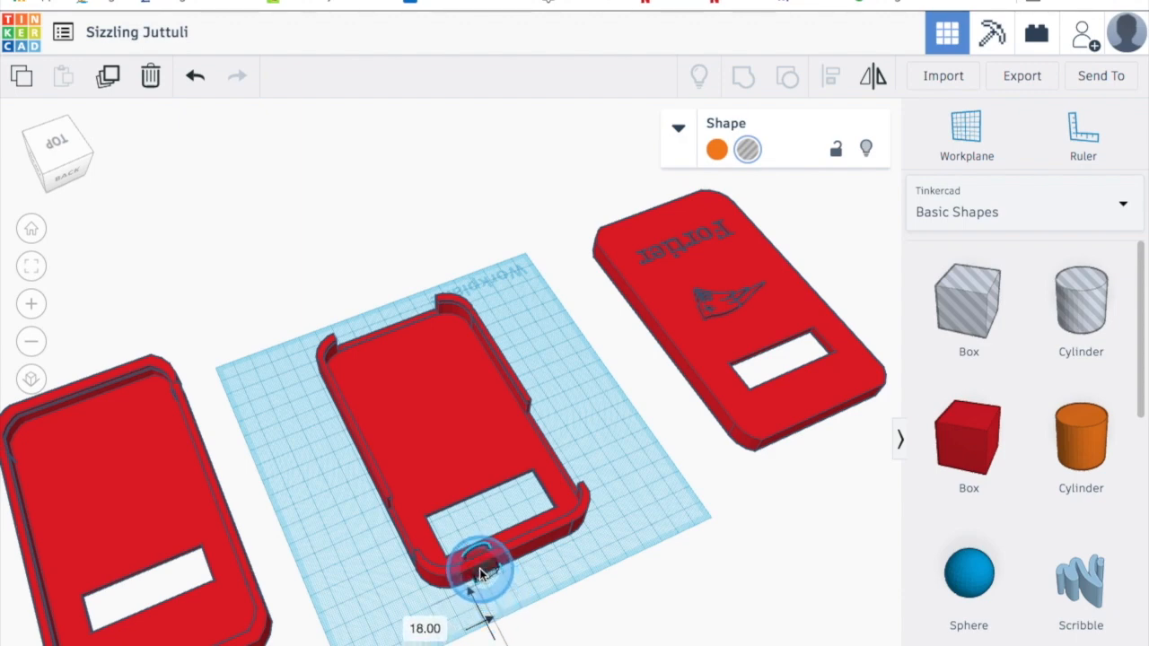
left_click_drag(482, 575, 485, 579)
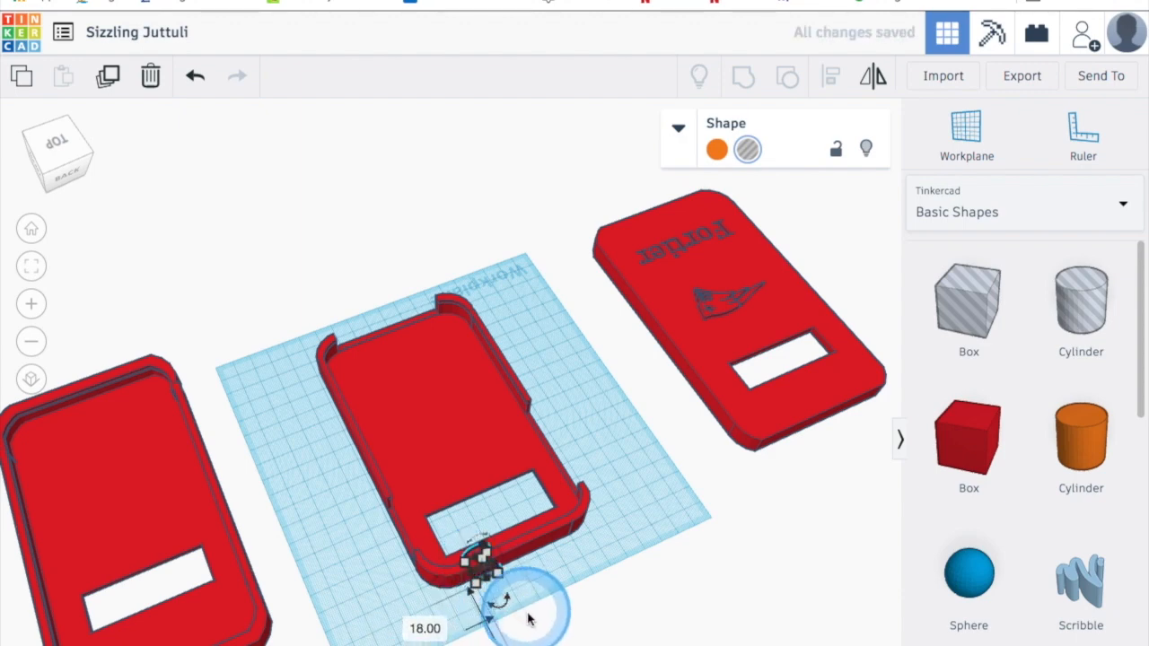
Group the hole cylinder with the shell to cut the round opening in the back wall
left_click_drag(312, 464, 593, 633)
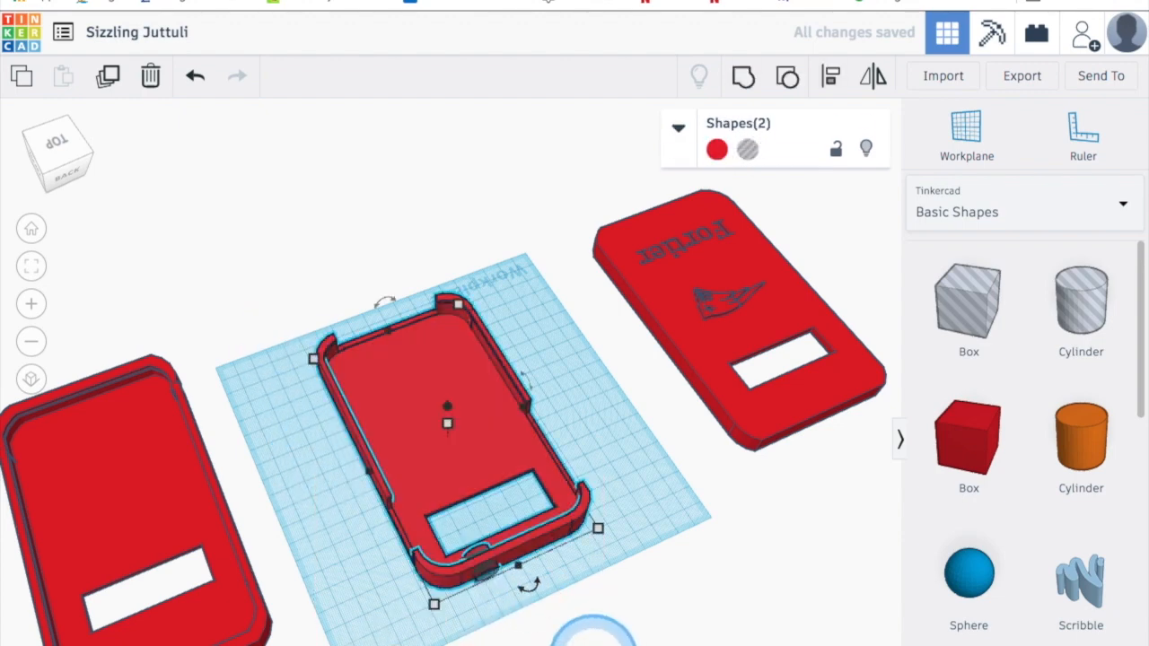
key("ctrl+g")
right_click_drag(616, 608, 522, 643)
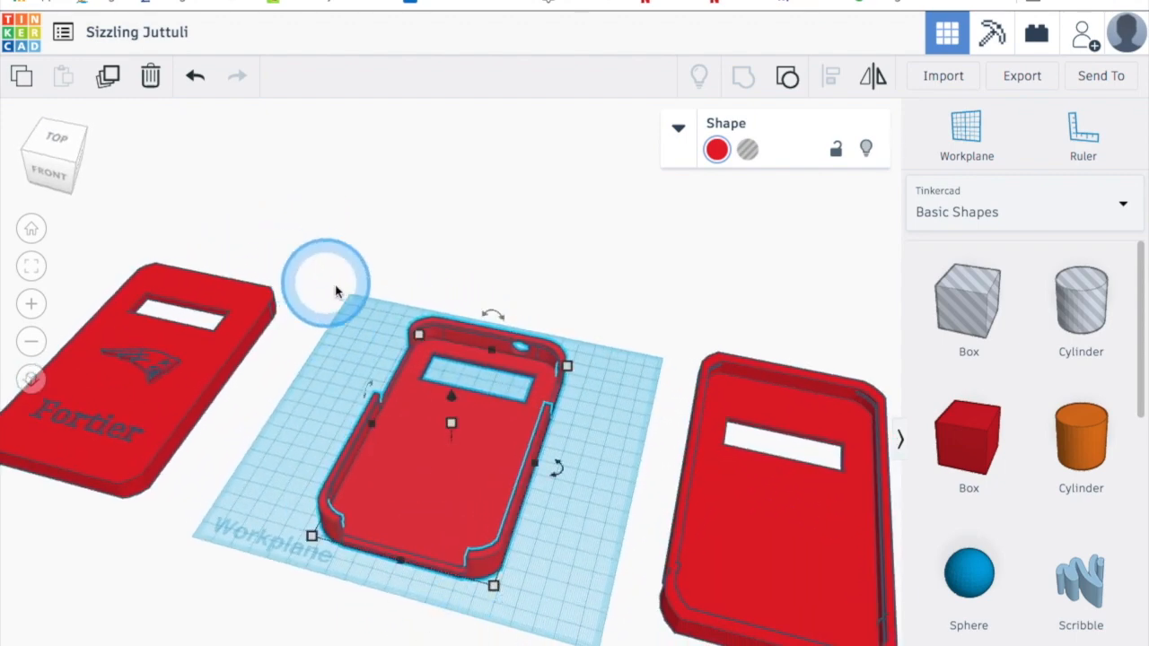
Rotate the shell 180 degrees to turn it upside down with its outer back surface facing up
left_click(489, 309)
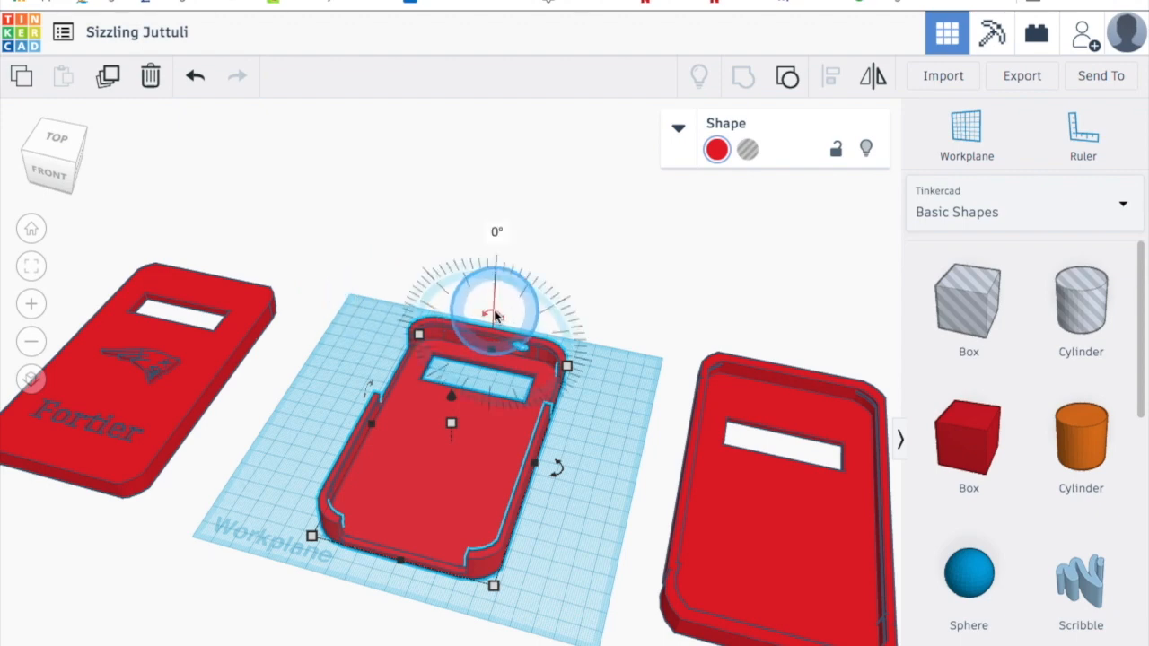
left_click(496, 232)
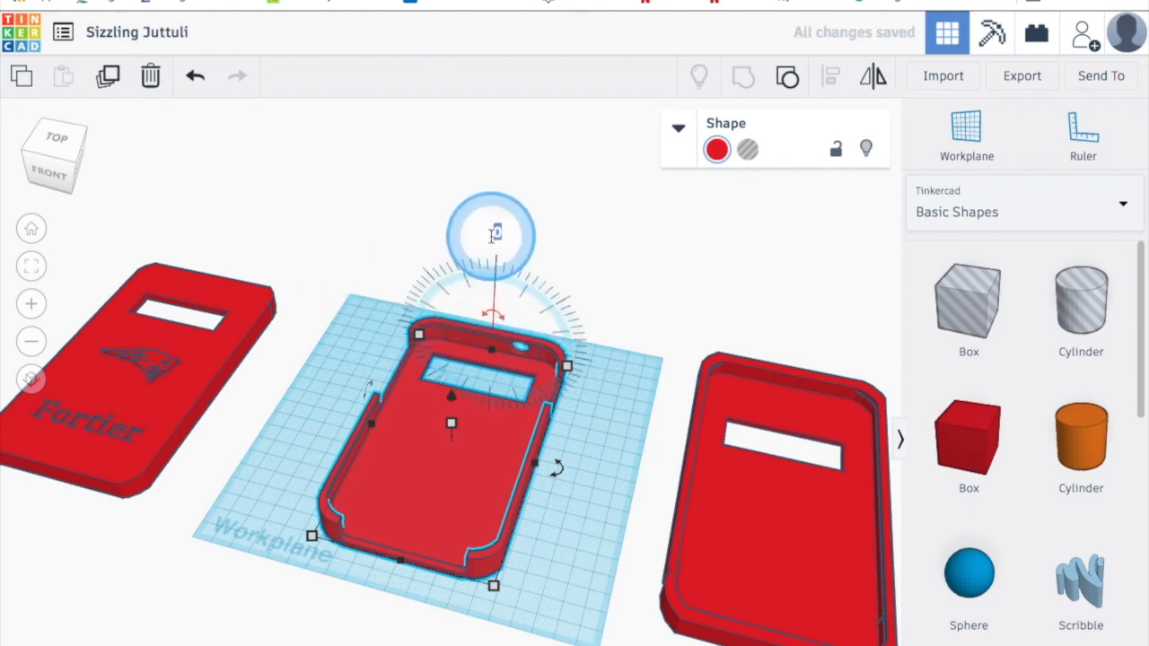
type("18")
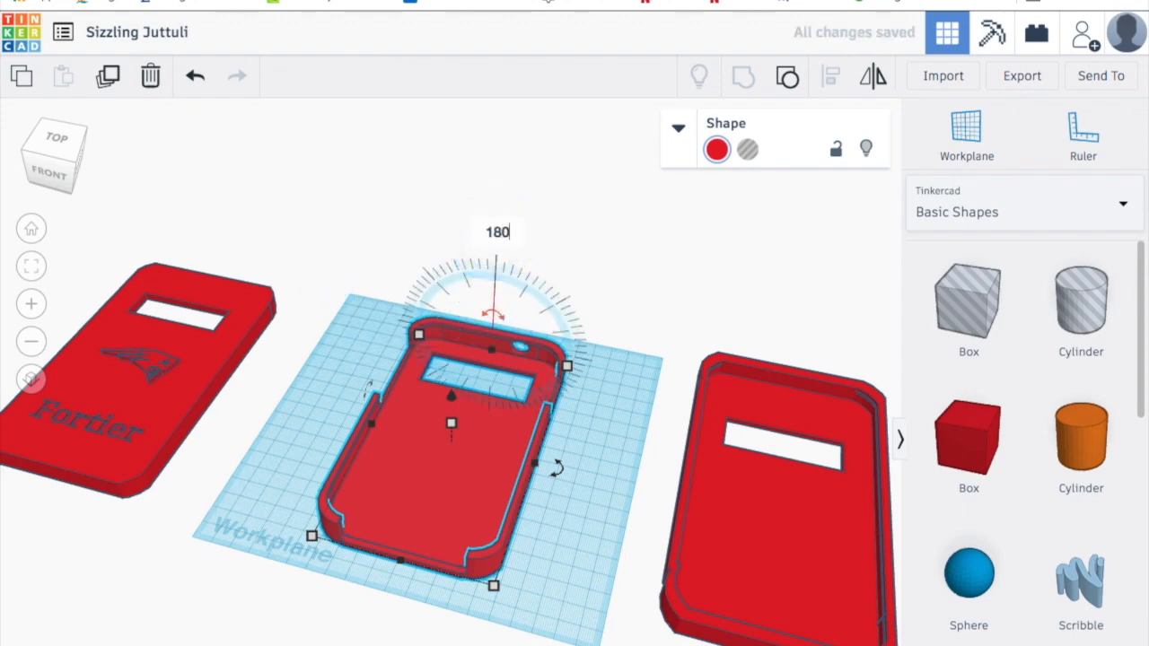
type("0")
key("Return")
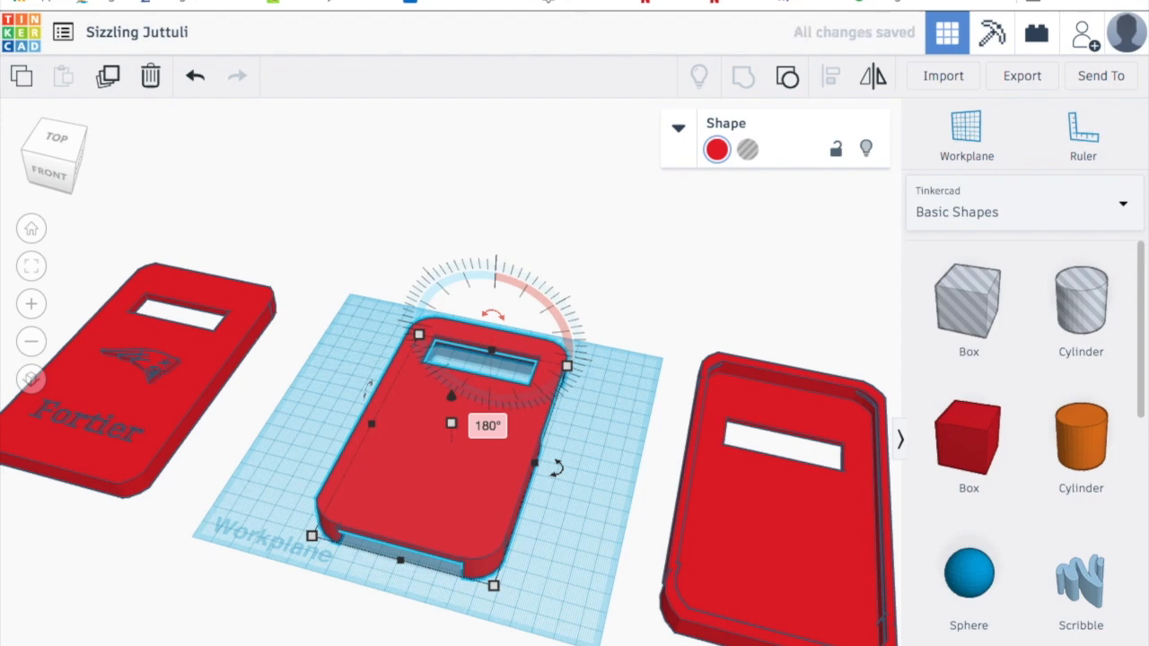
left_click(527, 546)
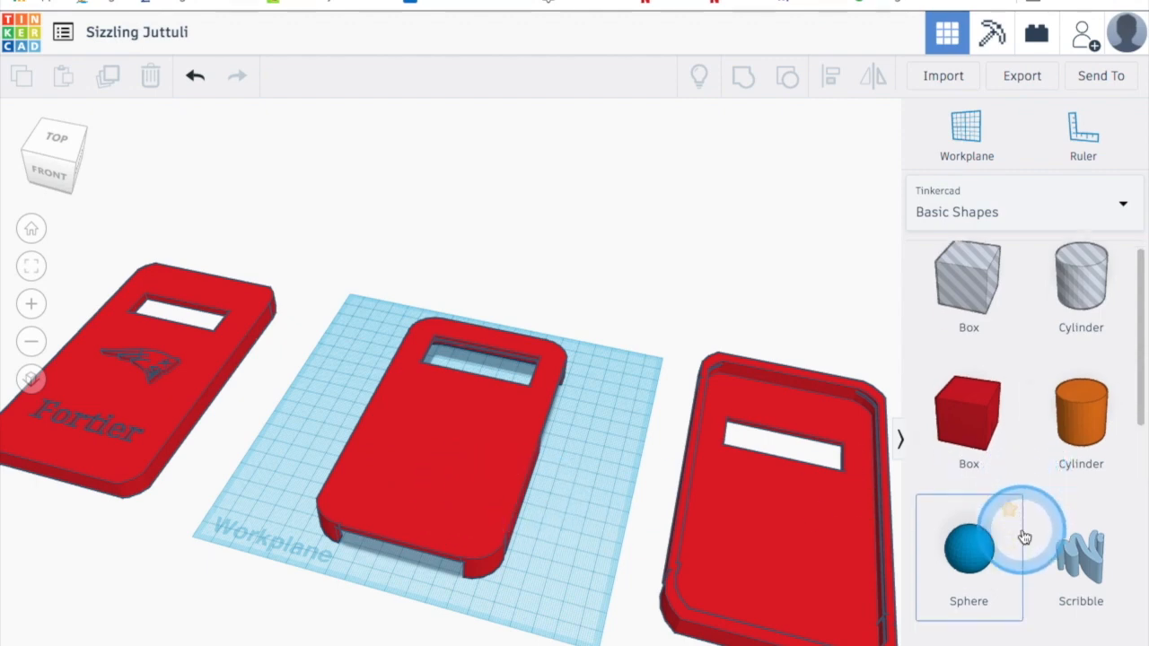
Place a Text shape just off the workplane near the case's open front end and shrink it to about 15 mm deep
scroll(1024, 529, "down", 5)
scroll(1041, 503, "up", 1)
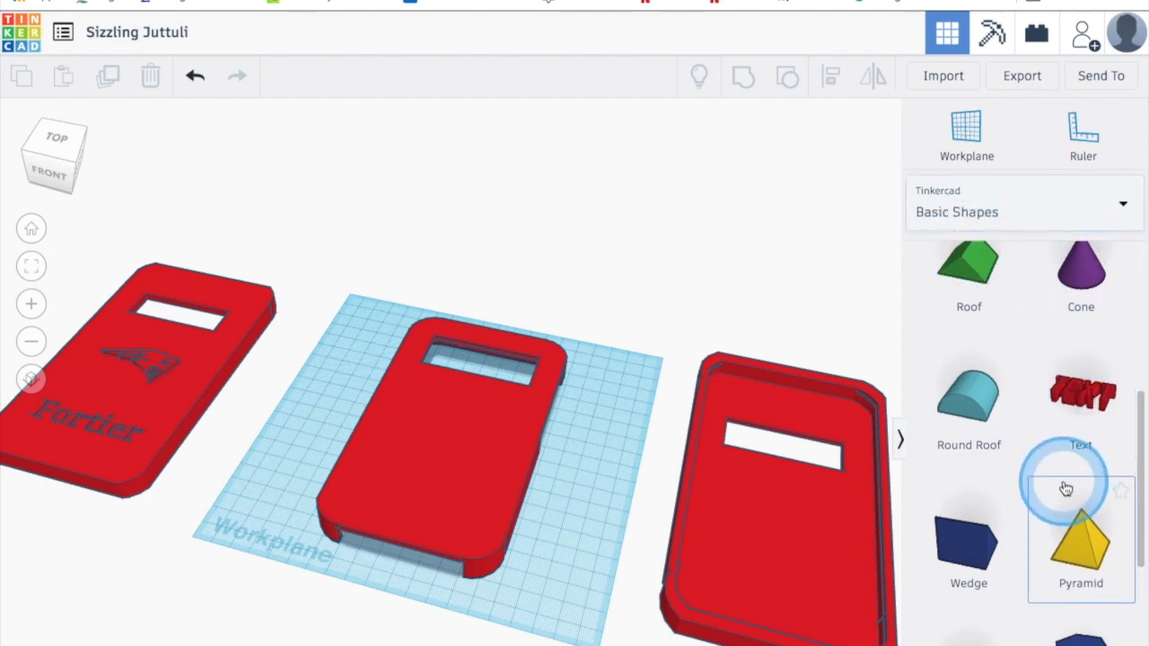
scroll(1068, 485, "up", 1)
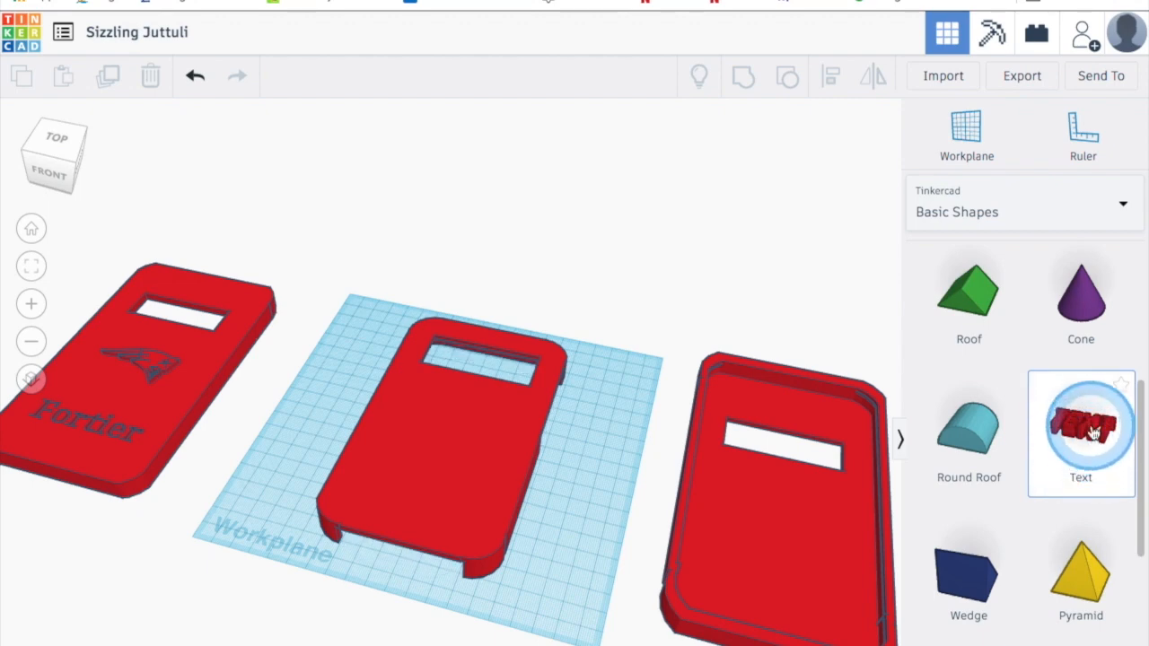
left_click(757, 596)
left_click_drag(757, 596, 369, 619)
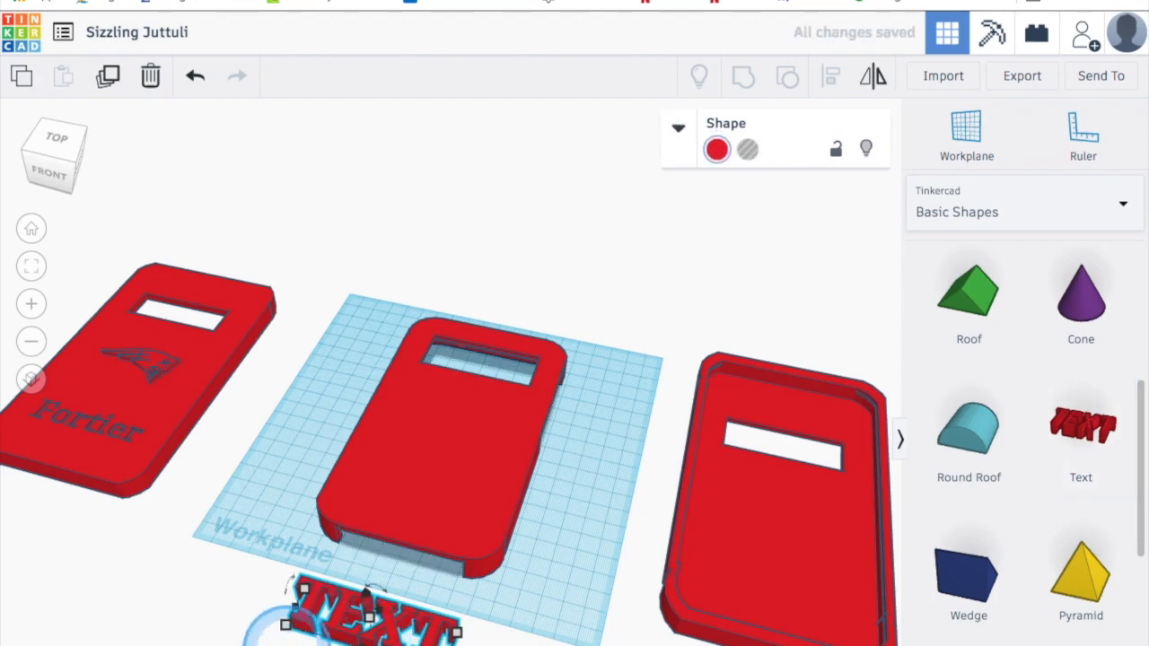
left_click_drag(285, 631, 331, 629)
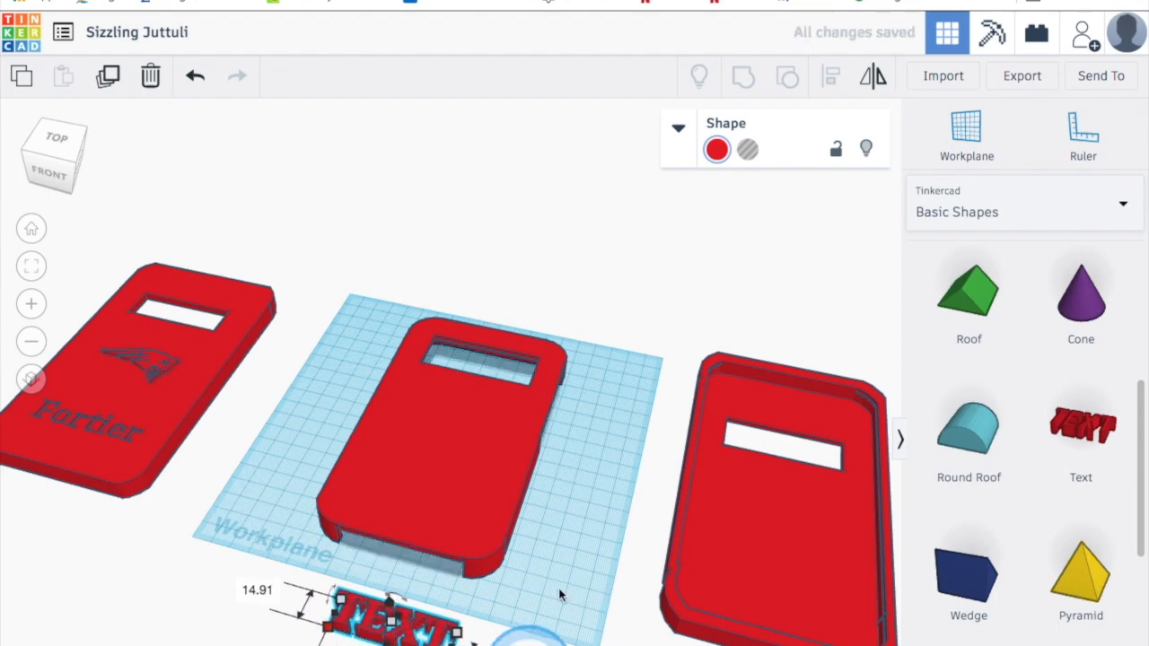
Replace the Text shape's wording with the surname engraved on the finished sample case
left_click(679, 129)
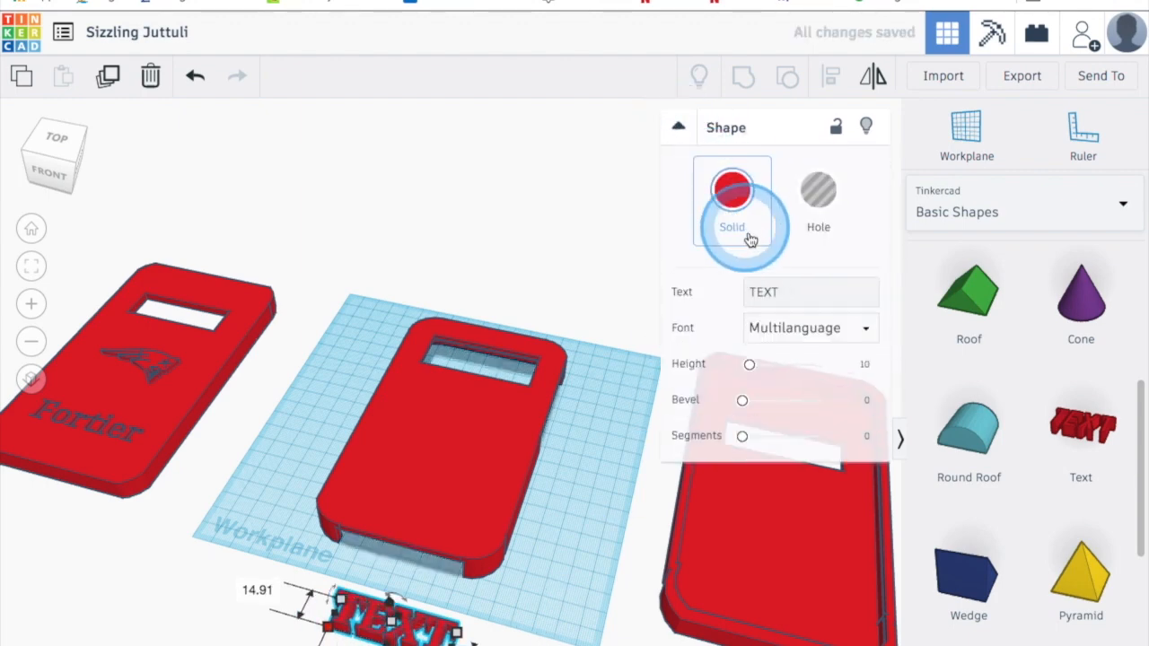
left_click(787, 291)
key("BackSpace")
key("BackSpace")
key("BackSpace")
key("BackSpace")
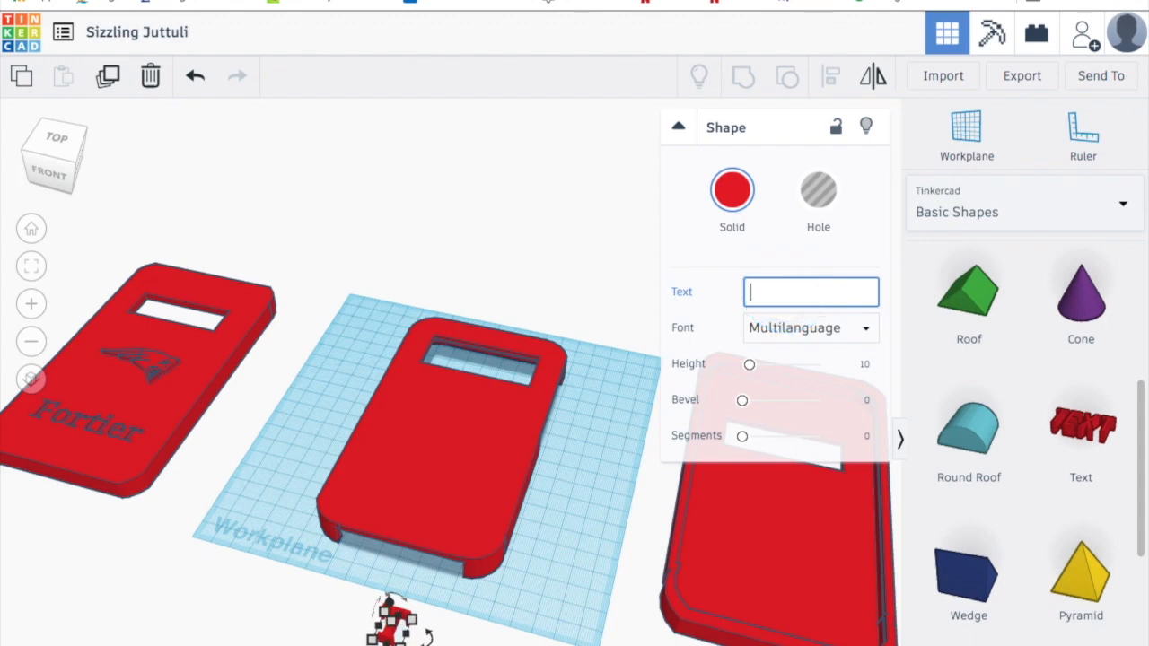
type("Foriter")
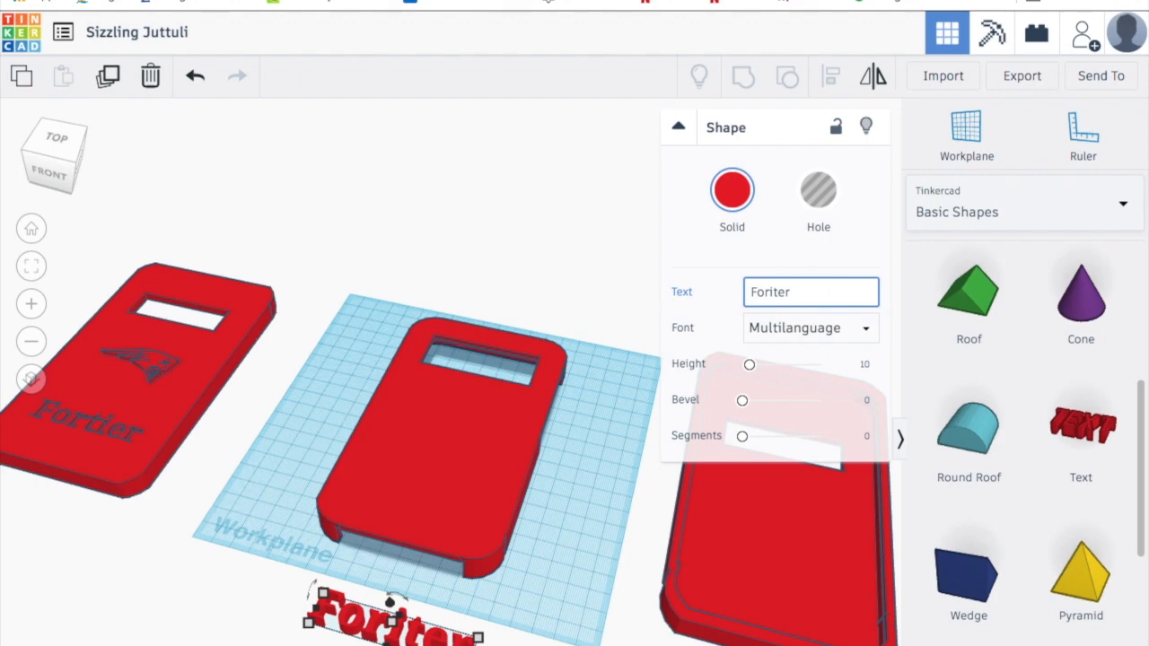
key("BackSpace")
key("BackSpace")
key("BackSpace")
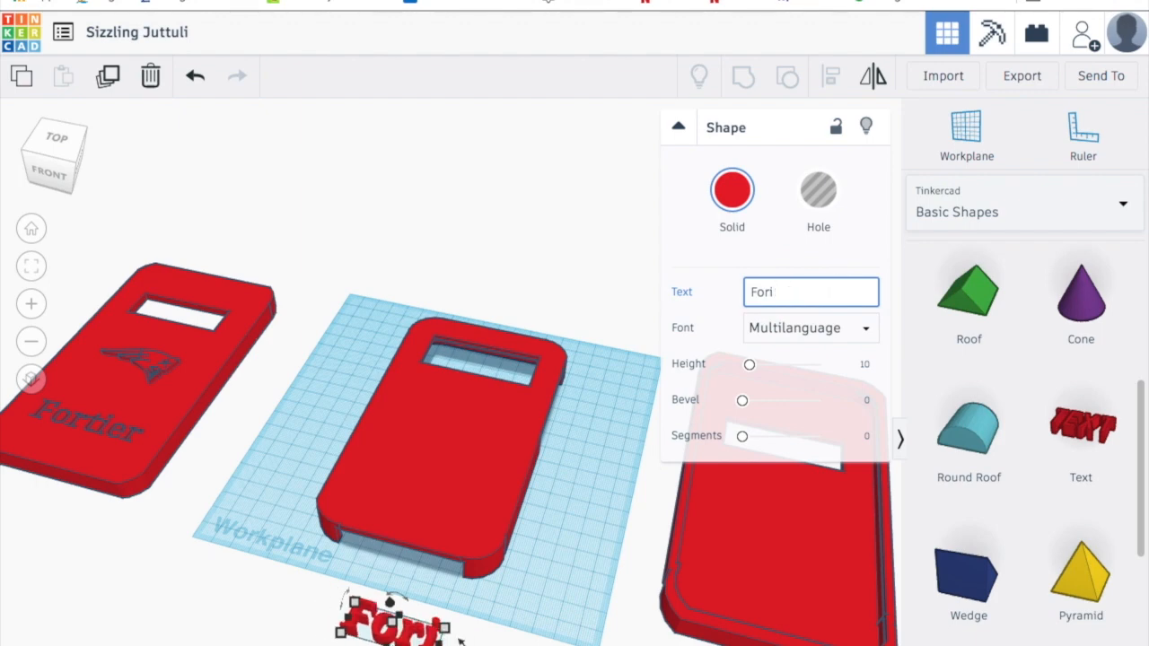
type("tier")
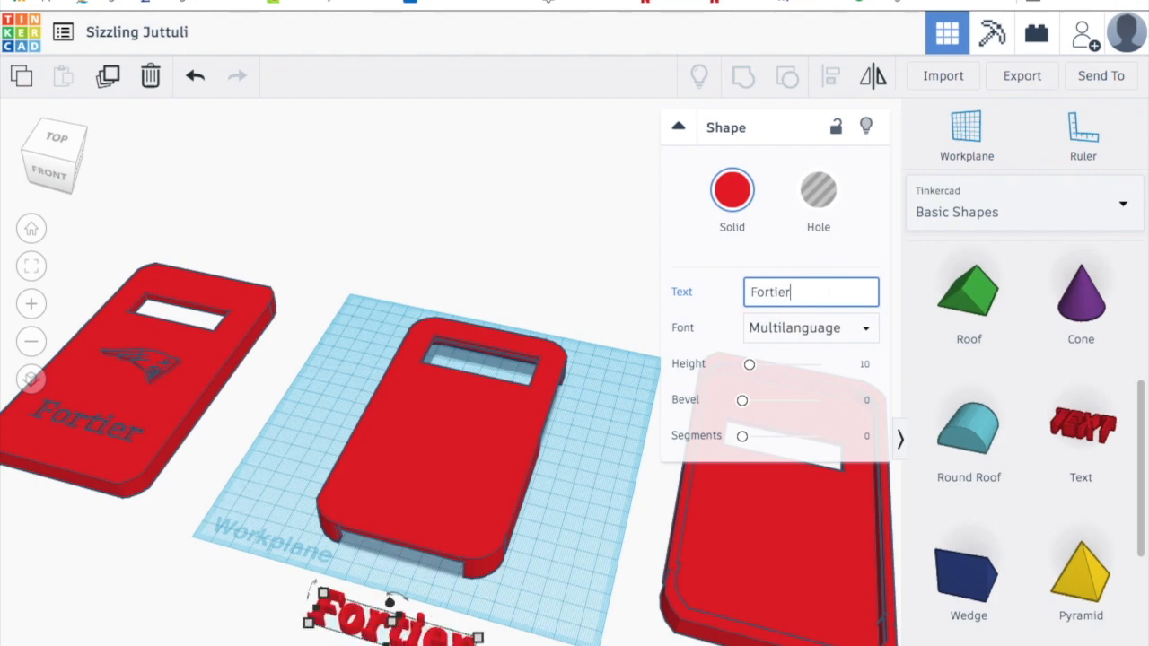
left_click(752, 47)
Reduce the lettering's footprint slightly and stretch its height to about 51 mm
left_click(434, 622)
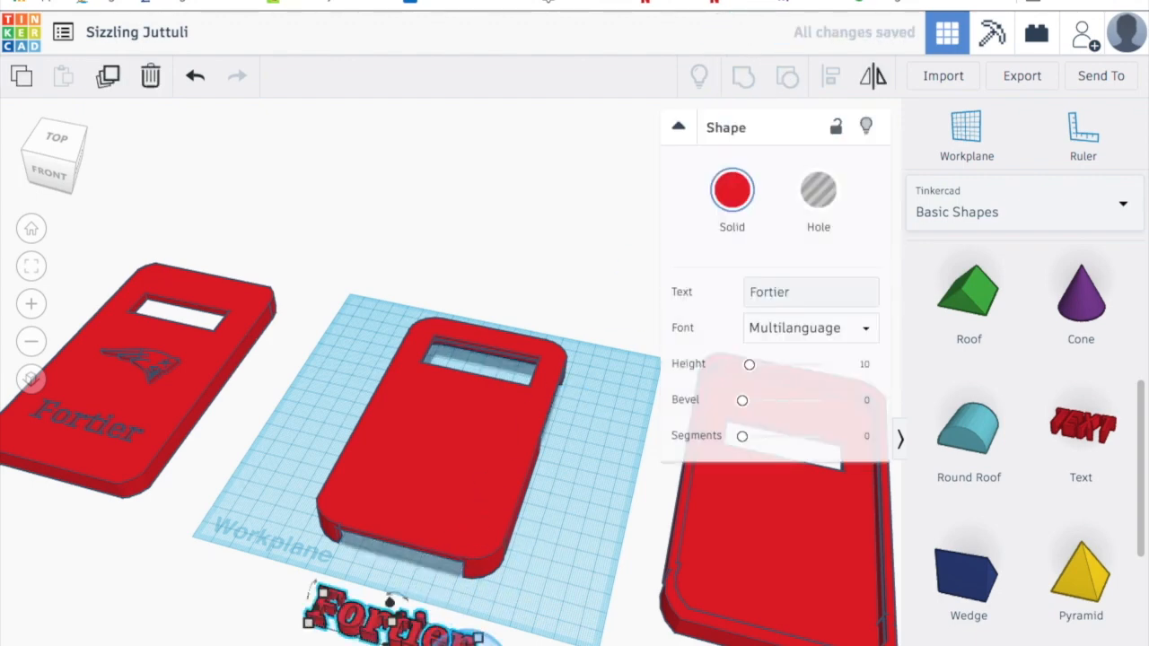
mouse_move(471, 638)
left_mouse_down()
mouse_move(453, 634)
mouse_move(473, 640)
left_mouse_up()
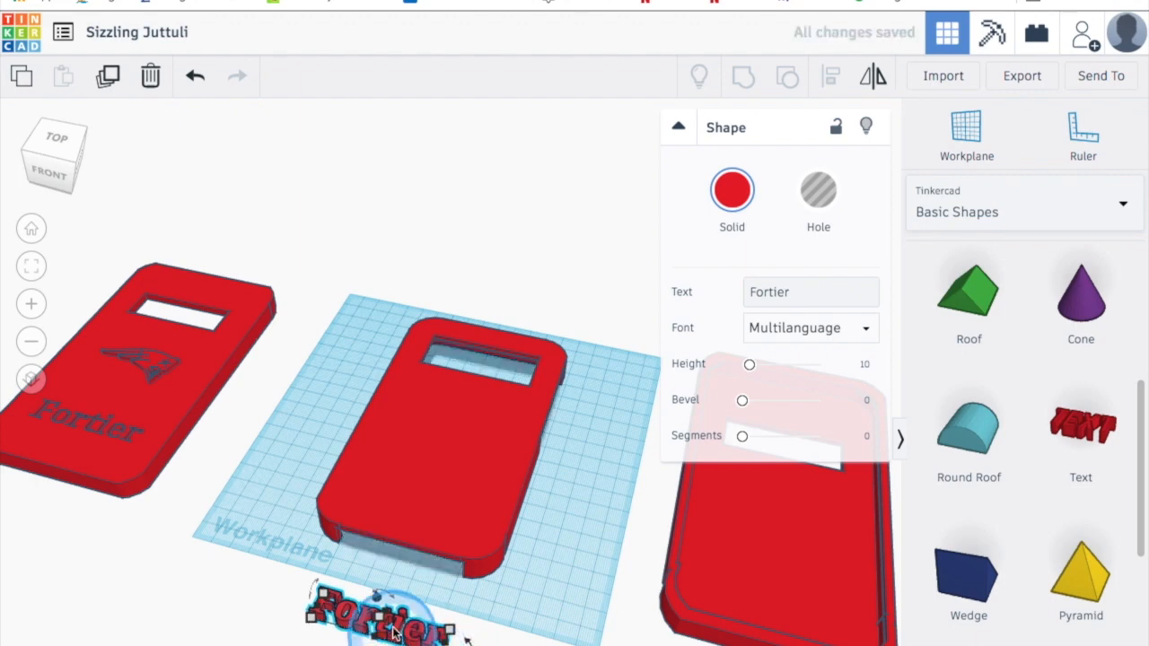
right_click_drag(467, 639, 474, 589)
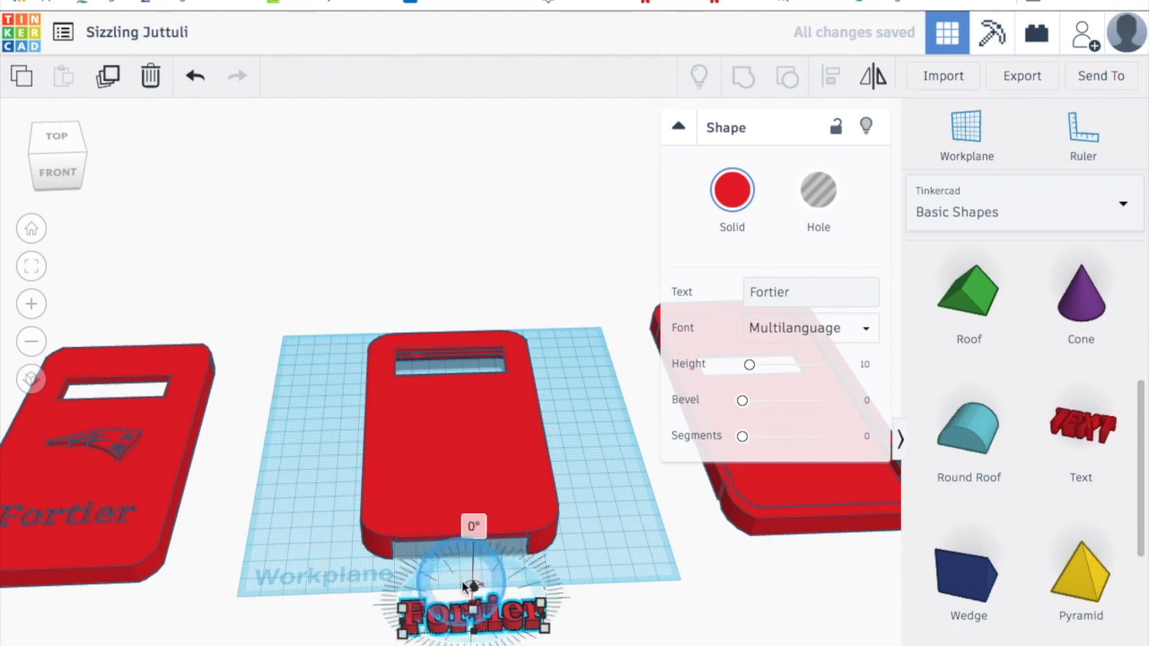
left_click_drag(473, 588, 474, 538)
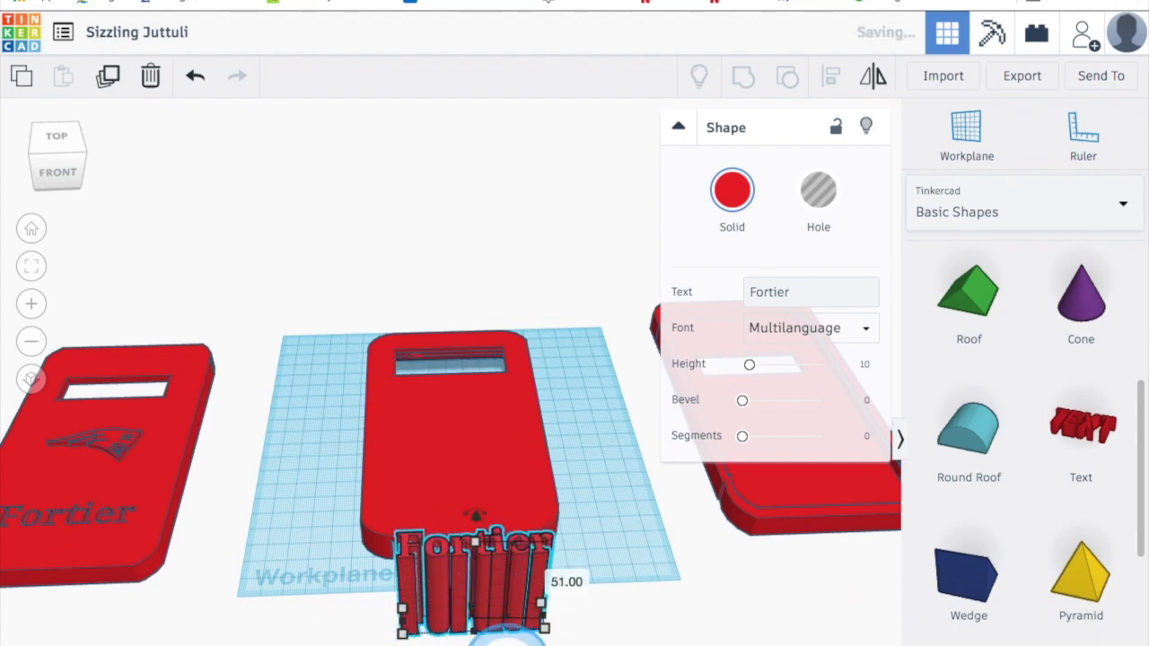
Move the surname lettering onto the case's back near the open end and centre it across the case's width
right_click_drag(484, 624, 440, 619)
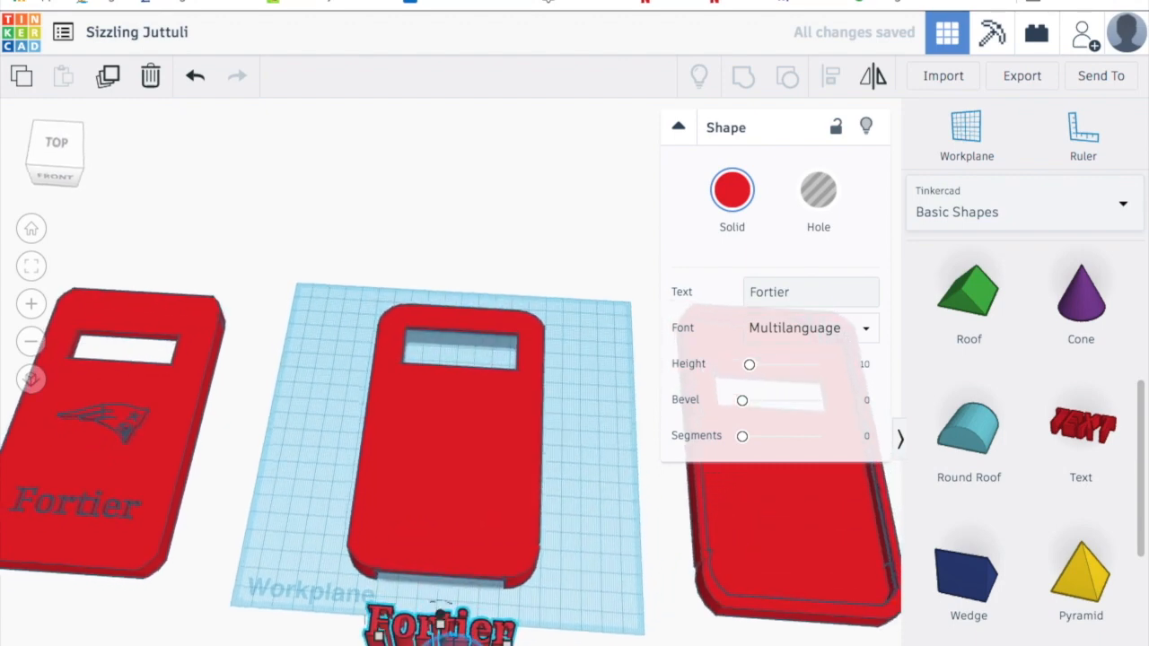
left_click_drag(440, 628, 448, 517)
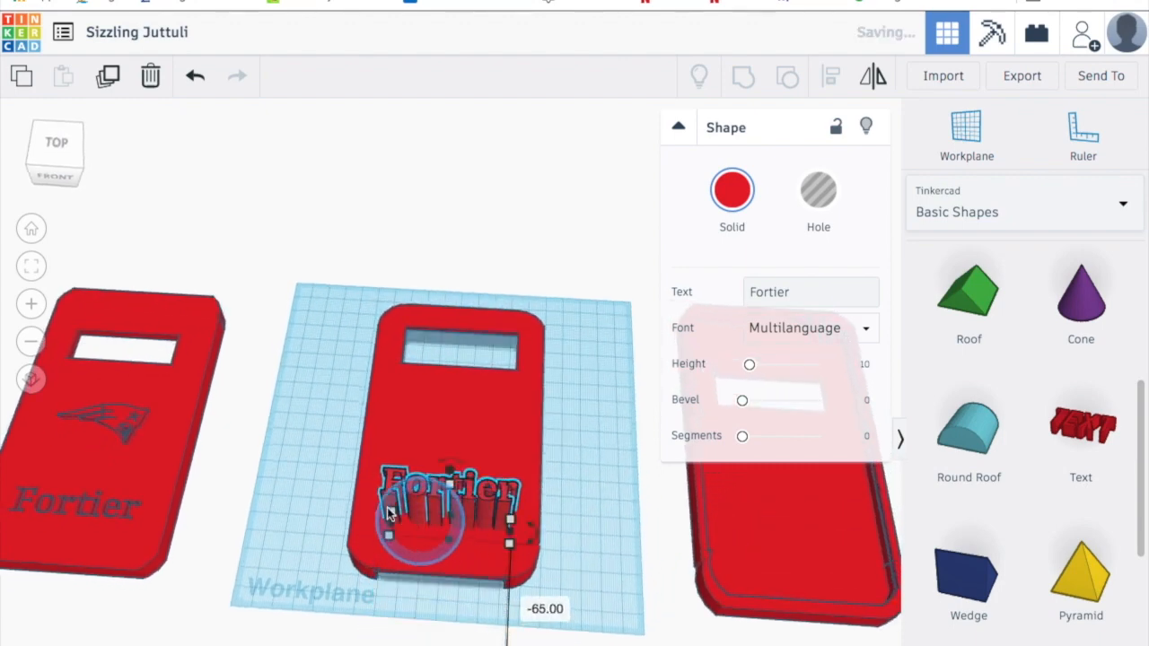
left_click_drag(296, 431, 552, 608)
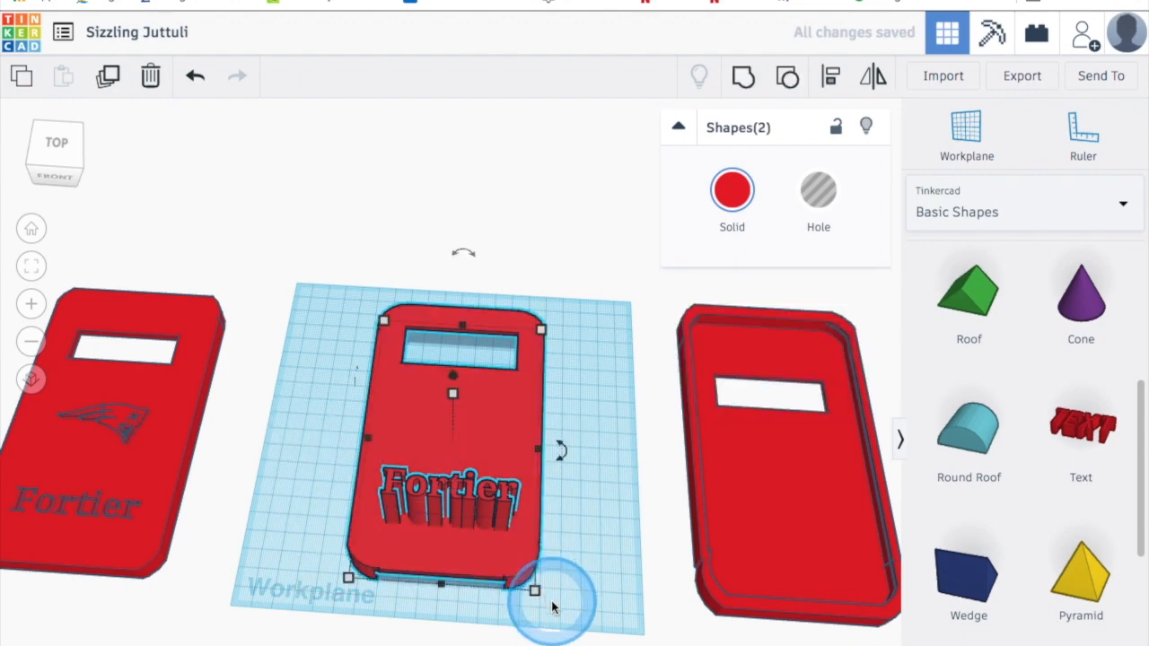
key("l")
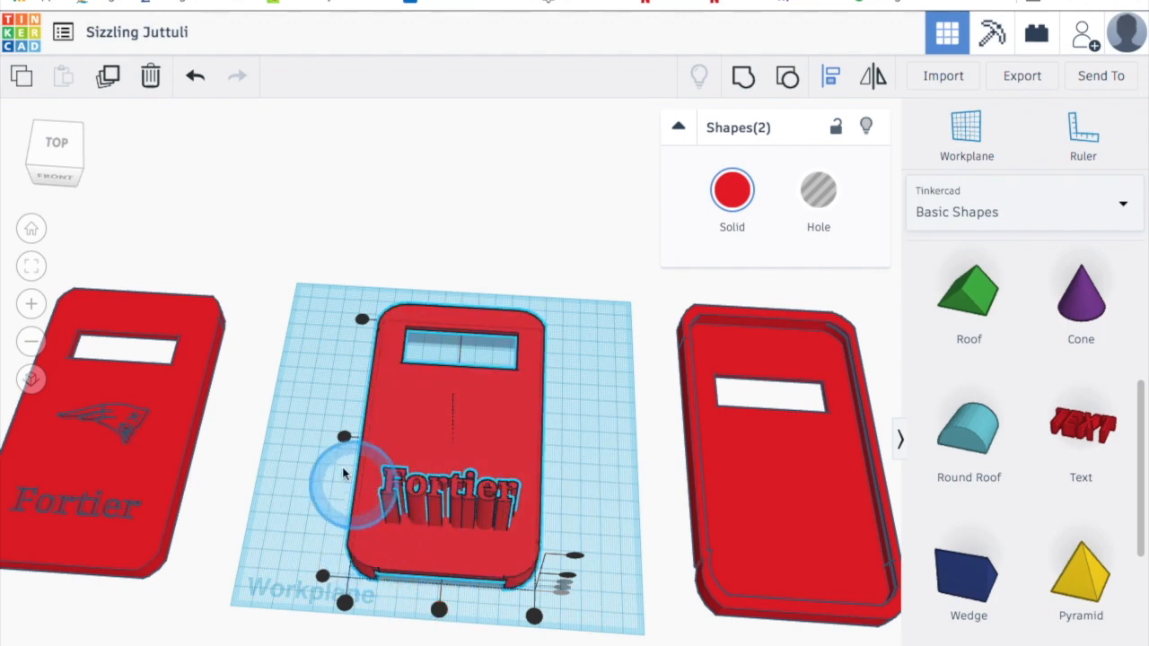
left_click(439, 612)
left_click(474, 641)
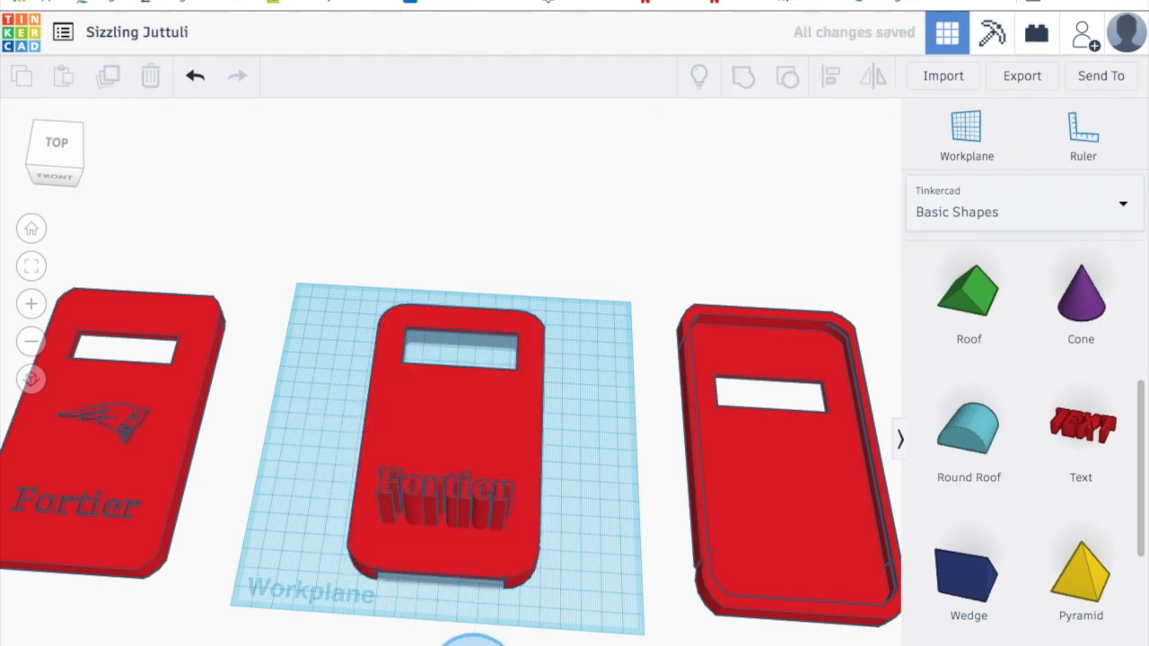
Turn the surname lettering into a hole and group it with the case to cut the name into the back
left_click(474, 495)
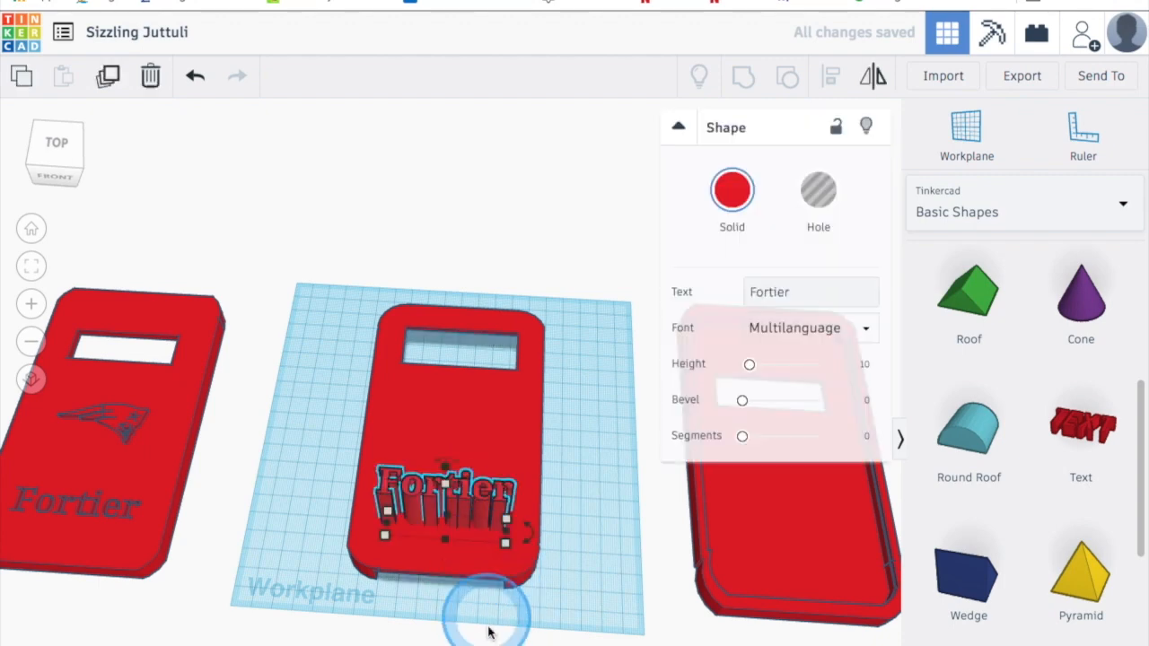
left_click(818, 190)
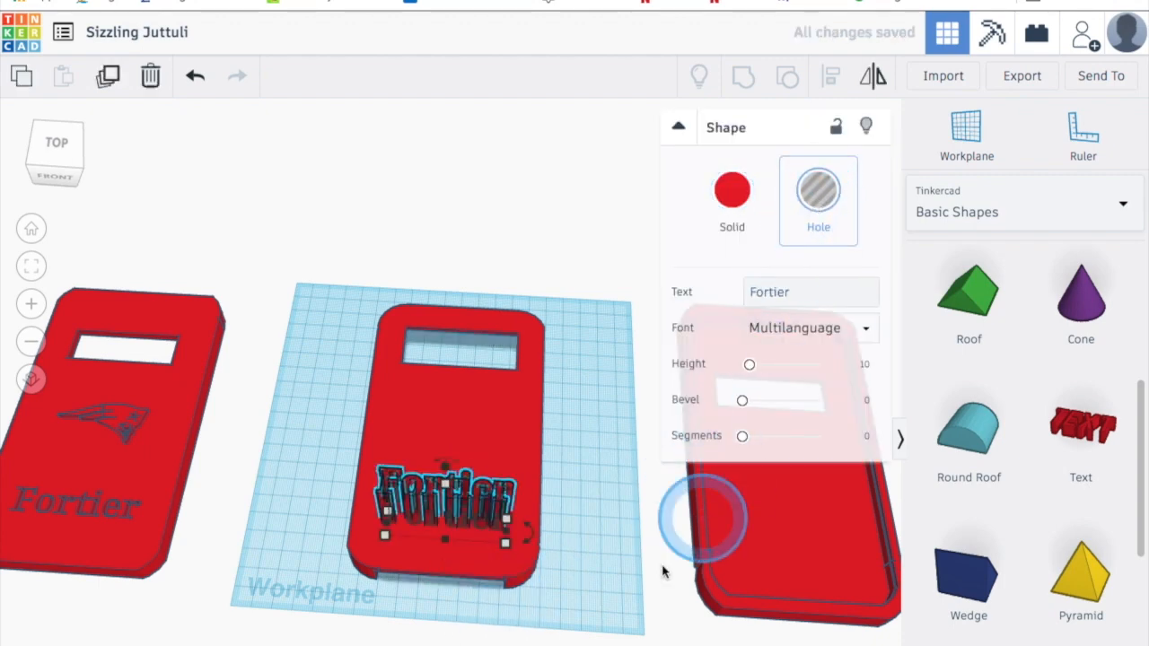
left_click_drag(333, 470, 557, 620)
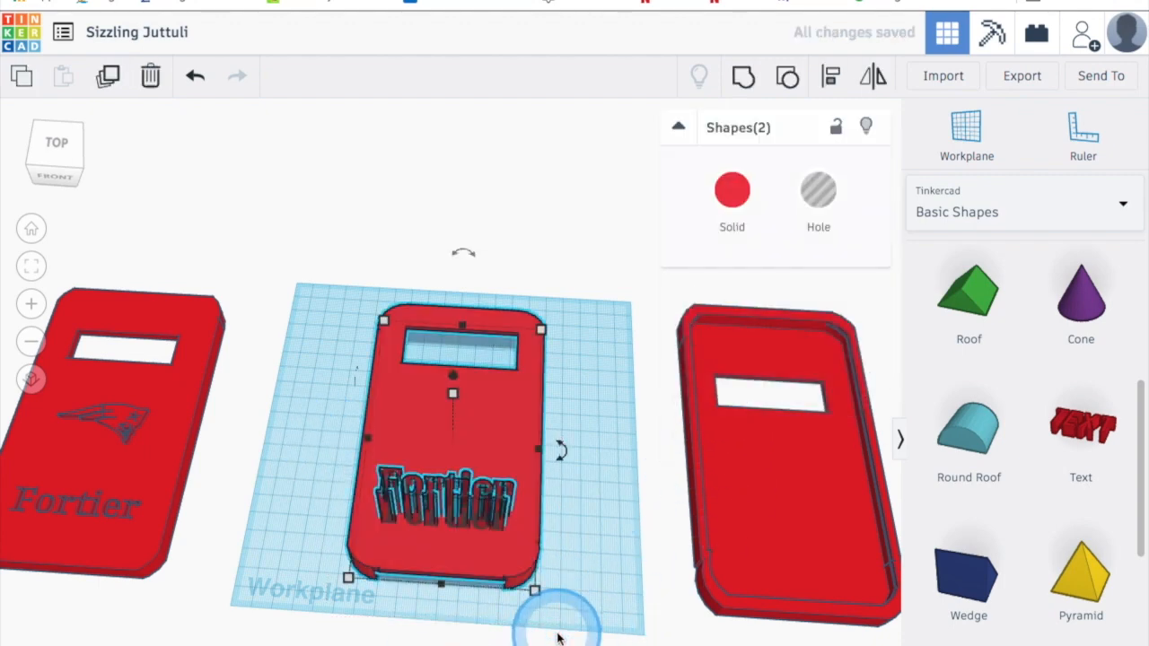
key("ctrl+g")
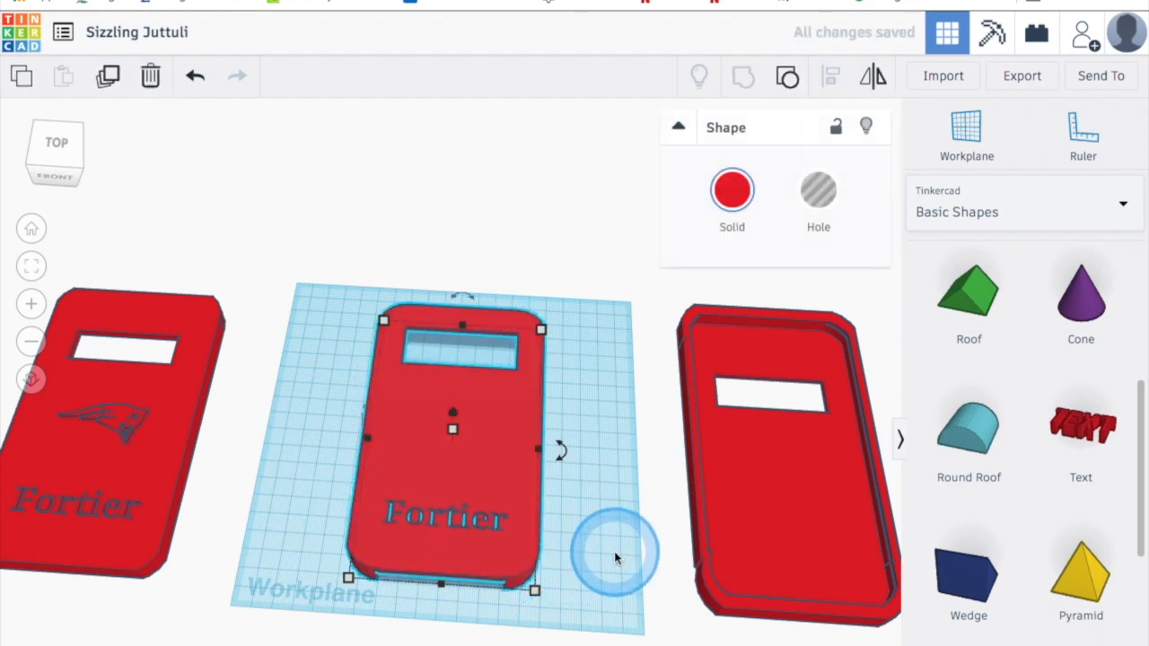
right_click_drag(467, 621, 506, 598)
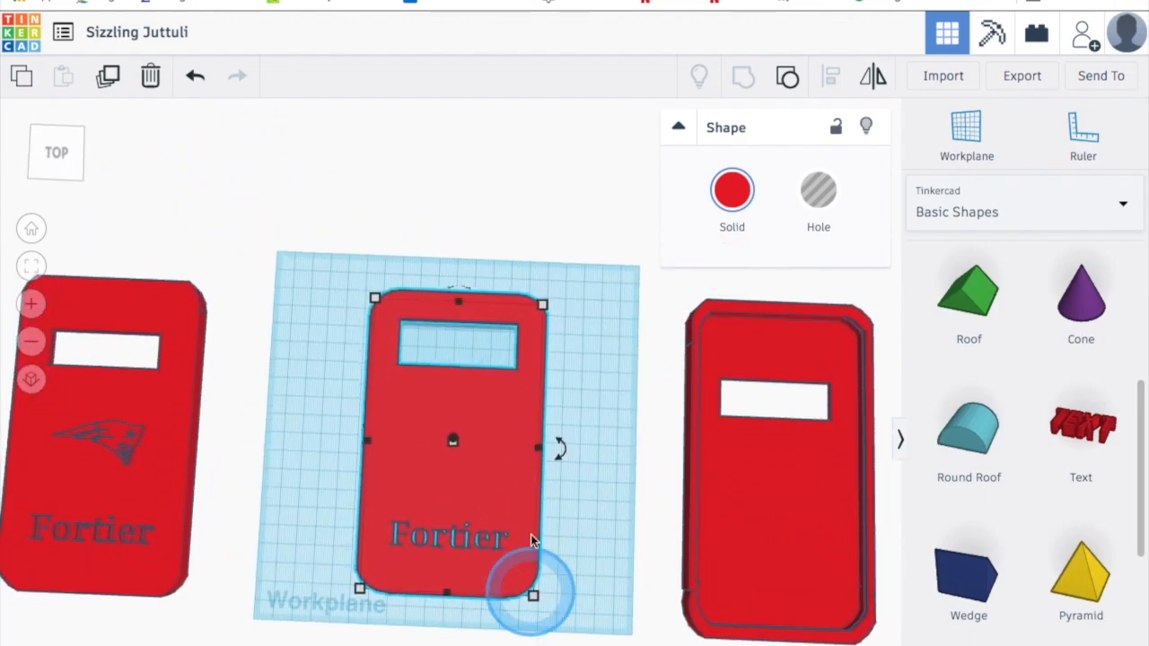
left_click(595, 552)
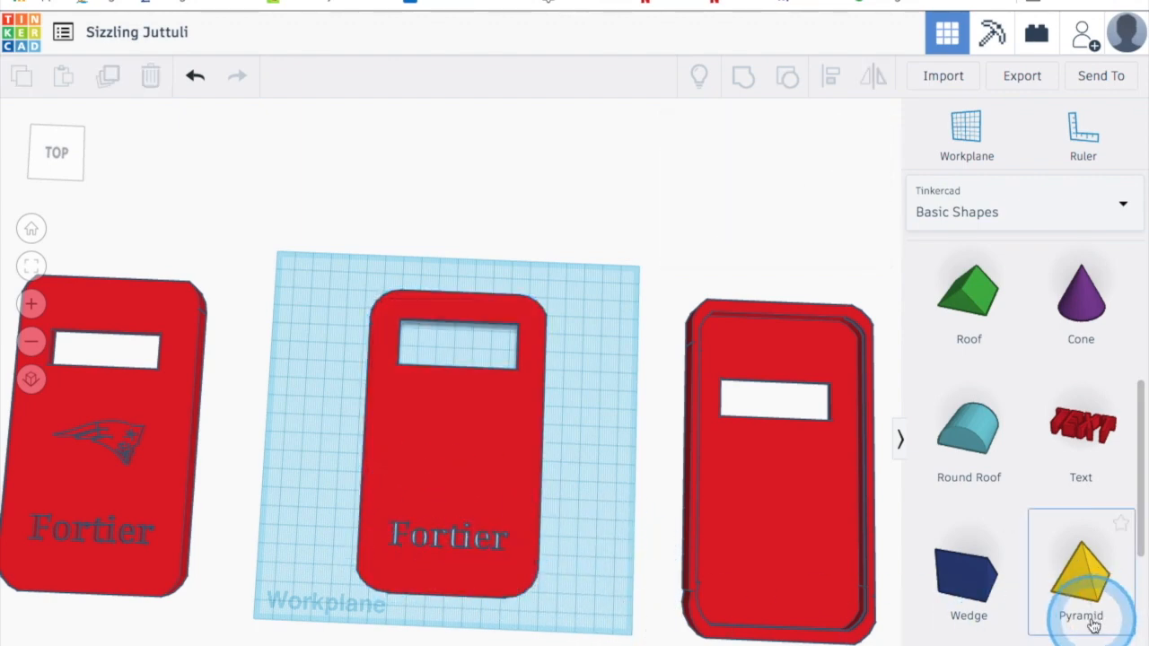
scroll(476, 578, "down", 1)
scroll(473, 571, "down", 3)
scroll(473, 571, "up", 5)
scroll(474, 571, "down", 2)
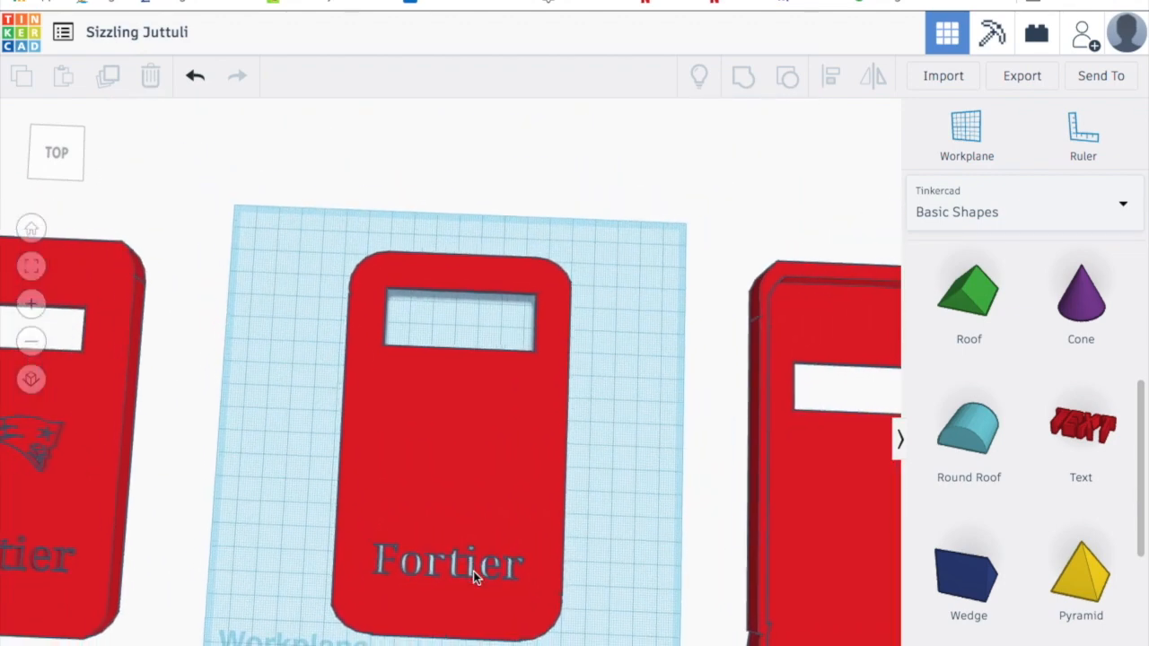
scroll(473, 571, "down", 4)
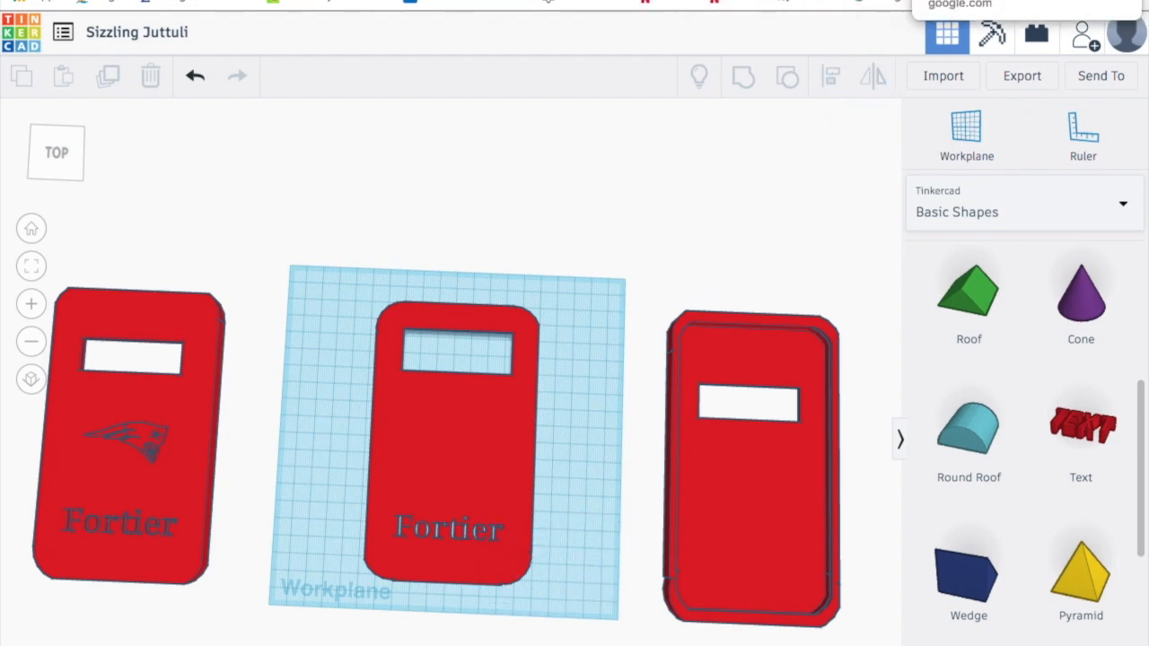
Switch to the Google Images page and replace the cursive-name query with a search for "wolf"
left_click(952, 0)
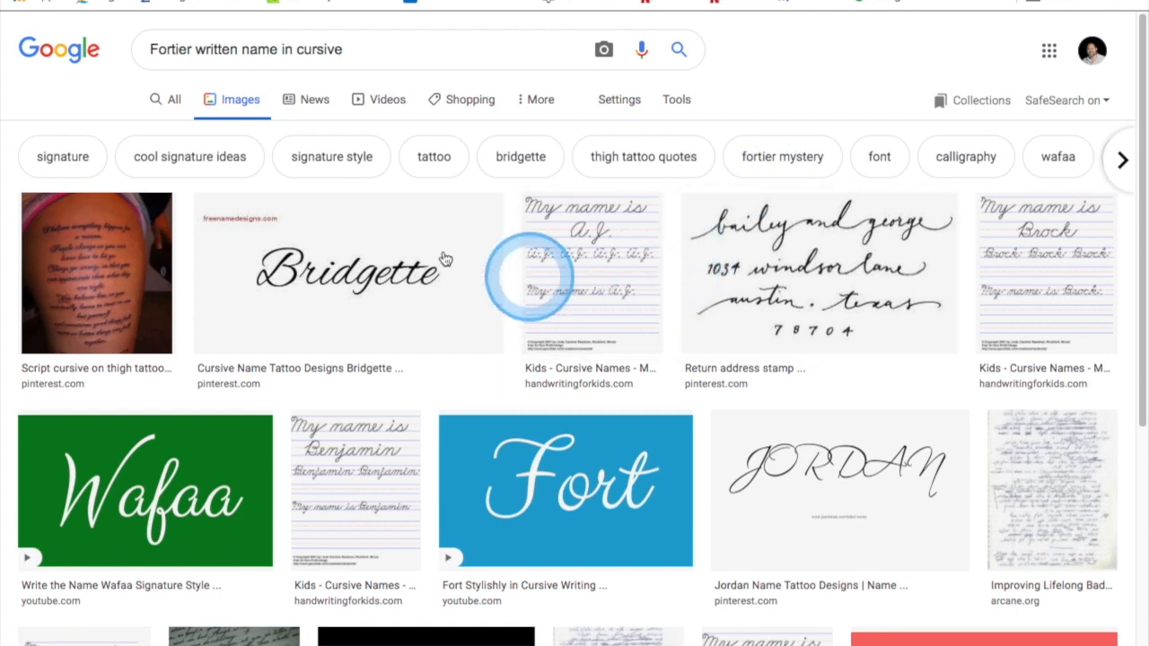
left_click(407, 49)
left_click_drag(406, 48, 143, 48)
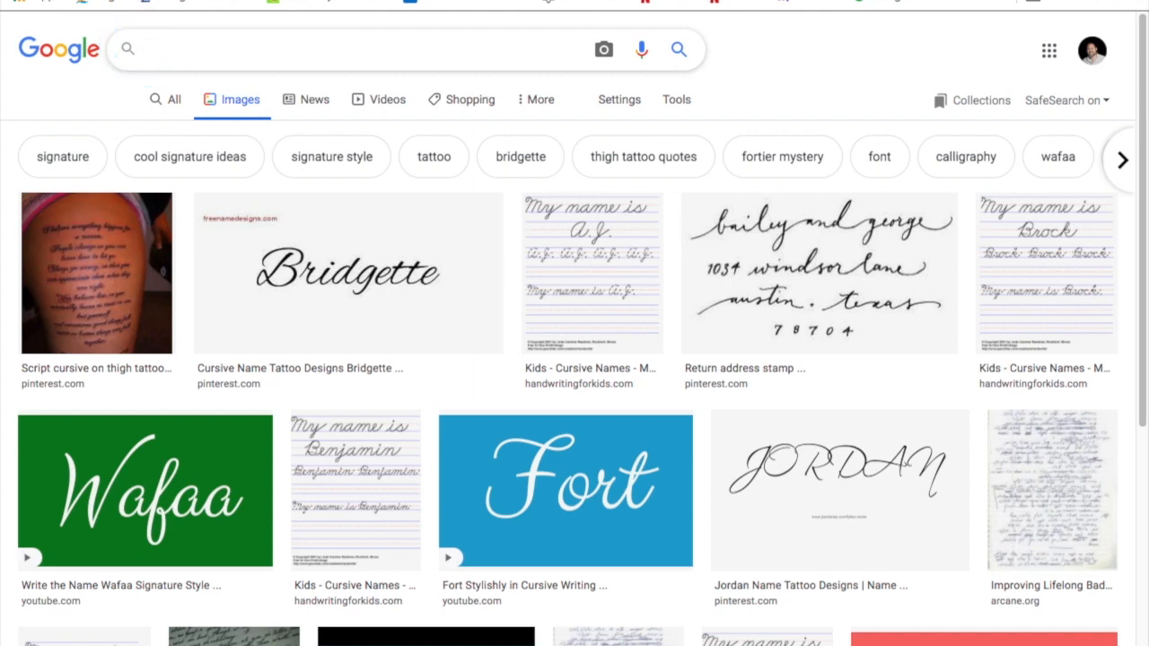
type("wolves")
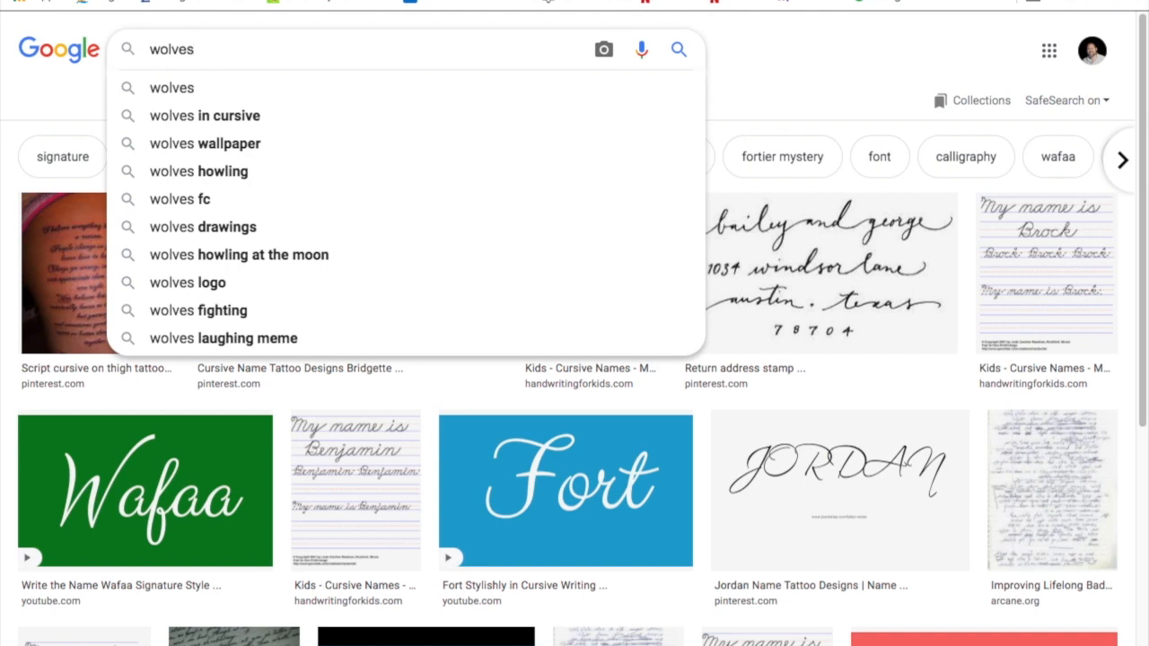
key("BackSpace")
key("BackSpace")
key("BackSpace")
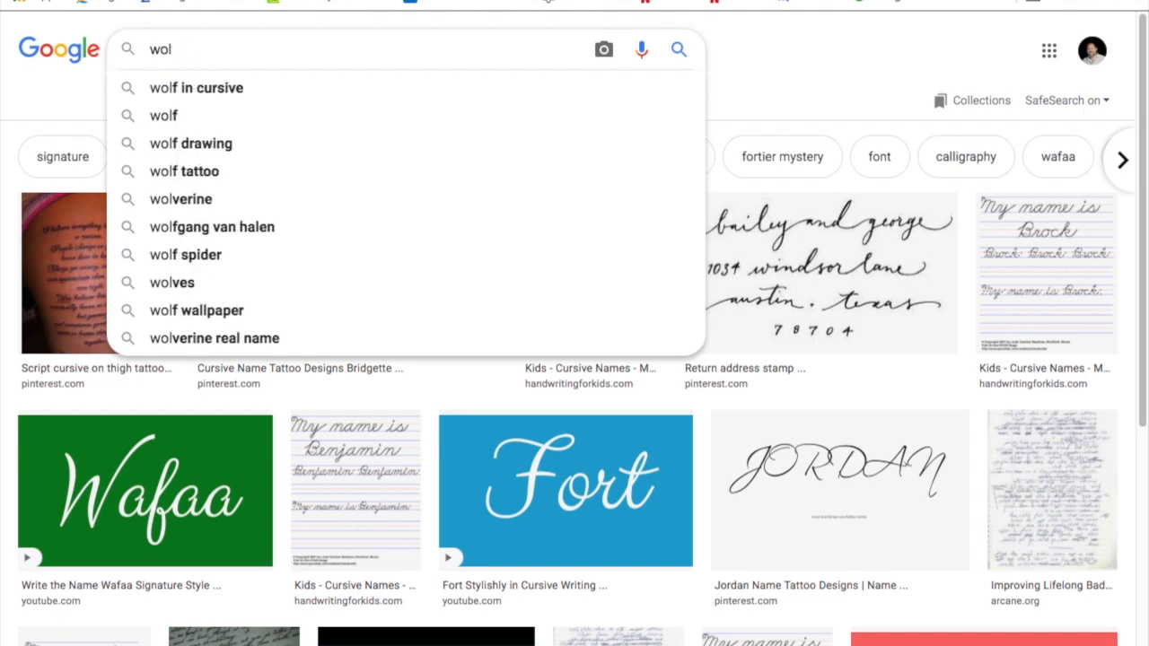
type("f")
key("Return")
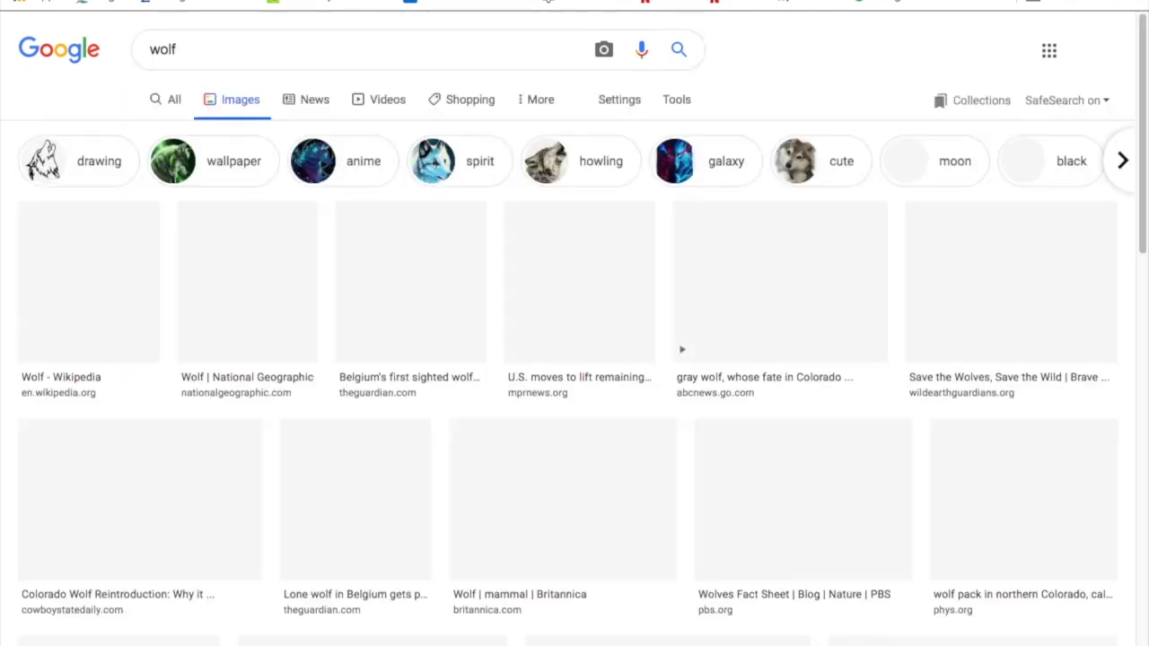
Look through the wolf image results for a picture that could decorate the case's back
scroll(382, 530, "down", 6)
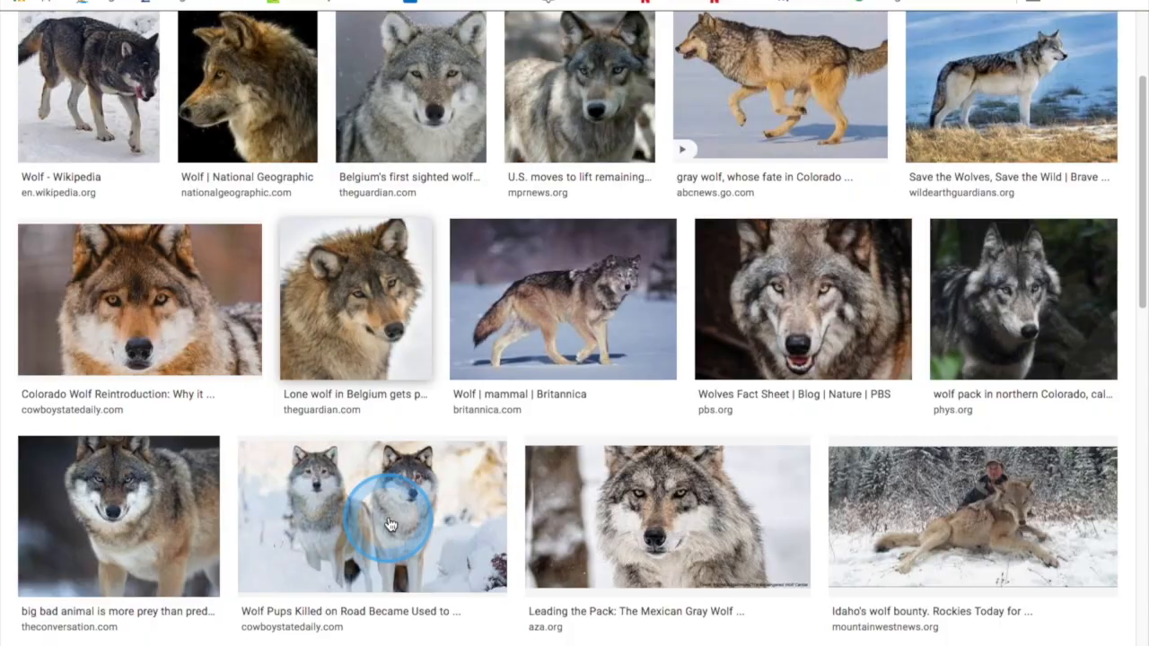
scroll(391, 524, "down", 7)
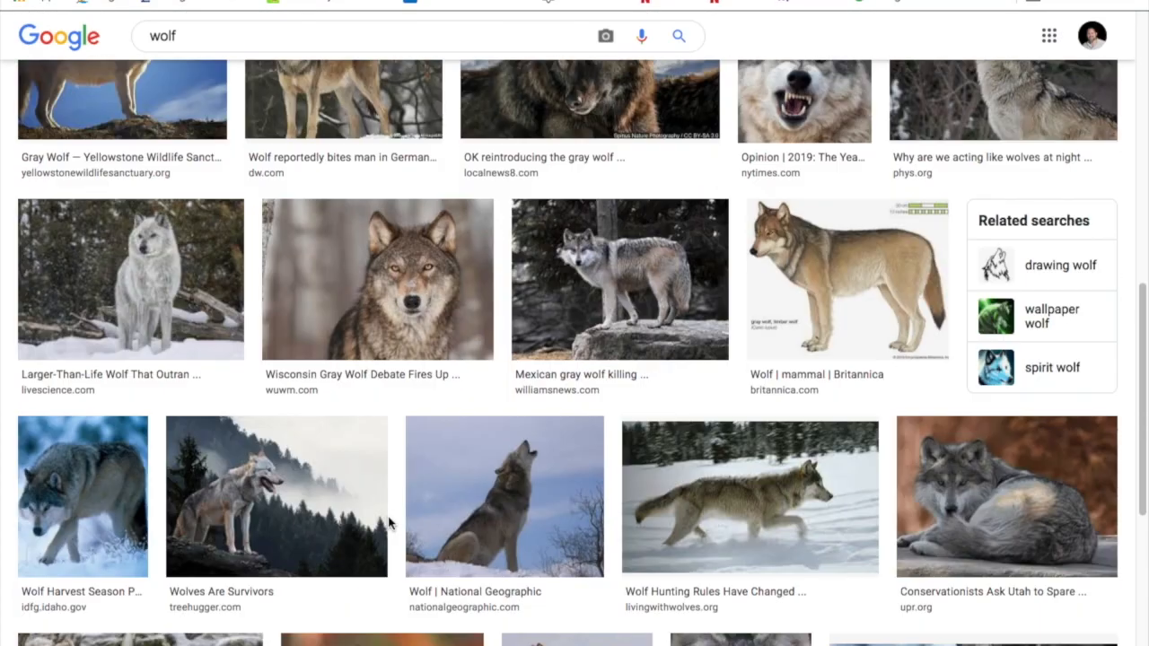
scroll(391, 524, "down", 10)
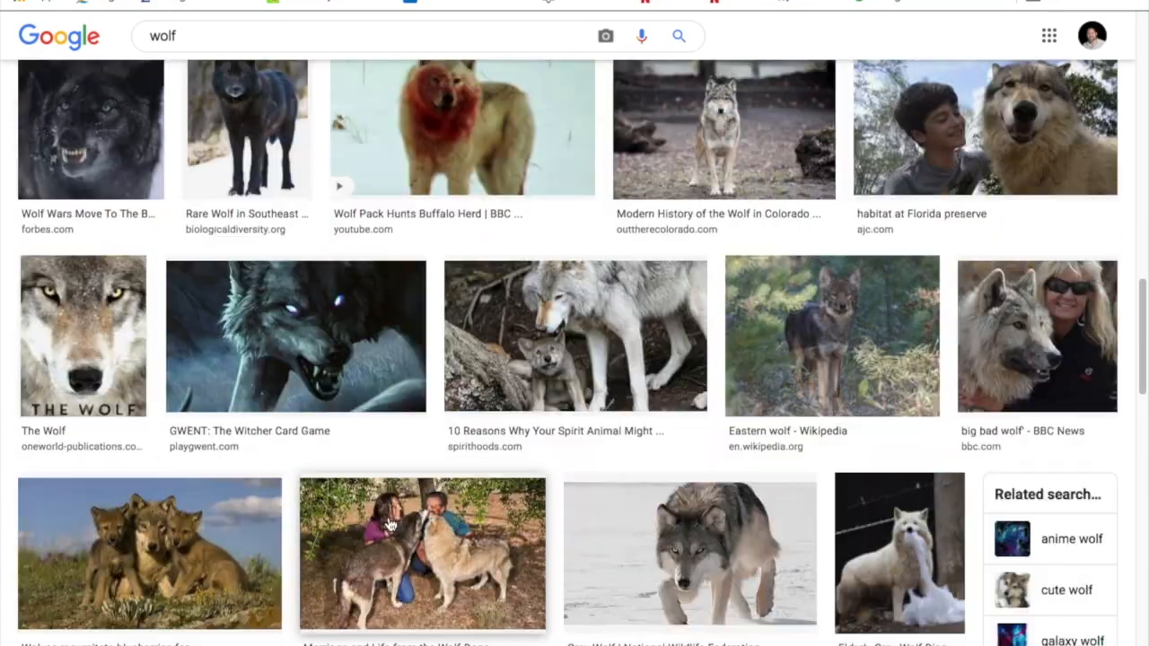
scroll(391, 525, "down", 5)
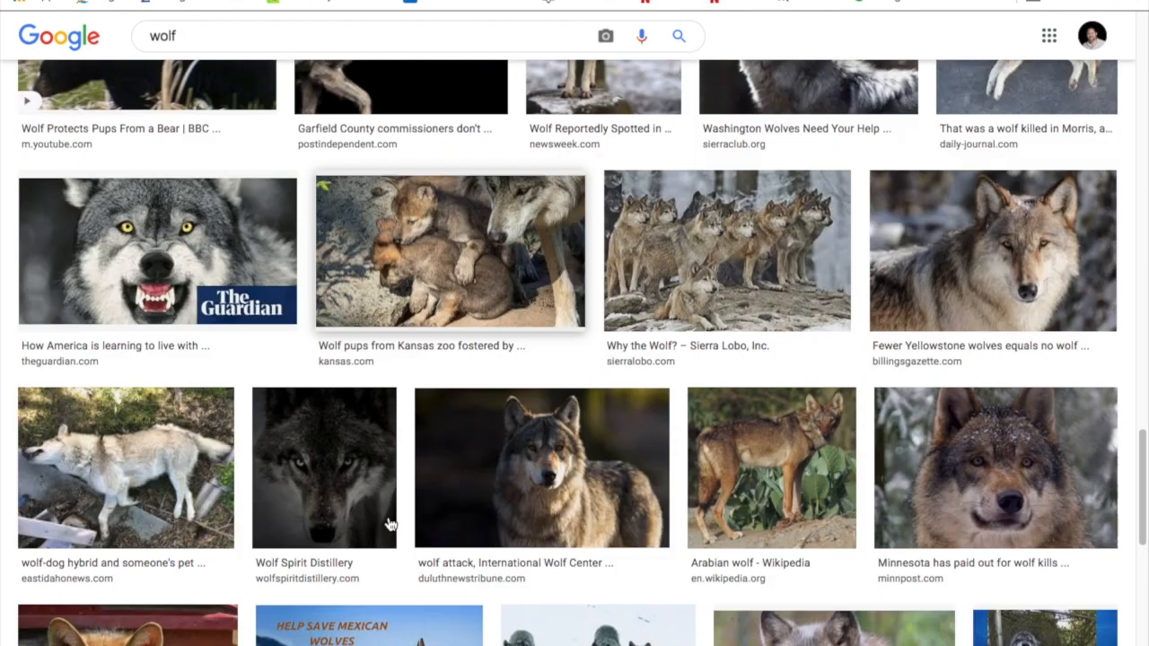
left_click(572, 522)
scroll(364, 577, "down", 12)
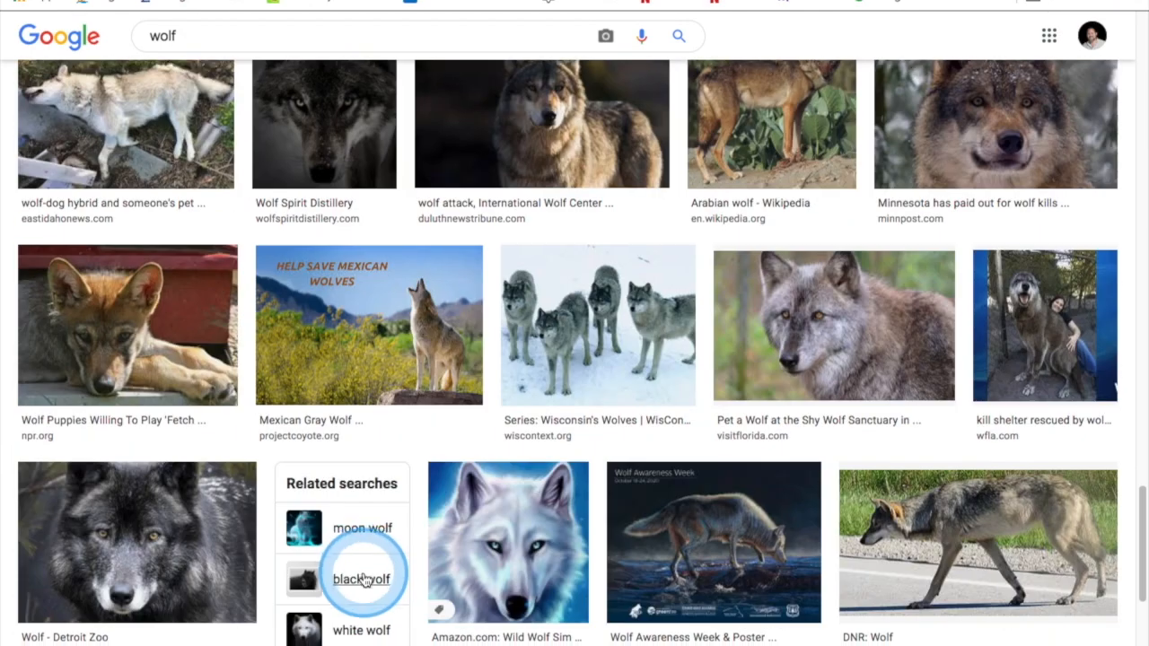
scroll(363, 572, "down", 7)
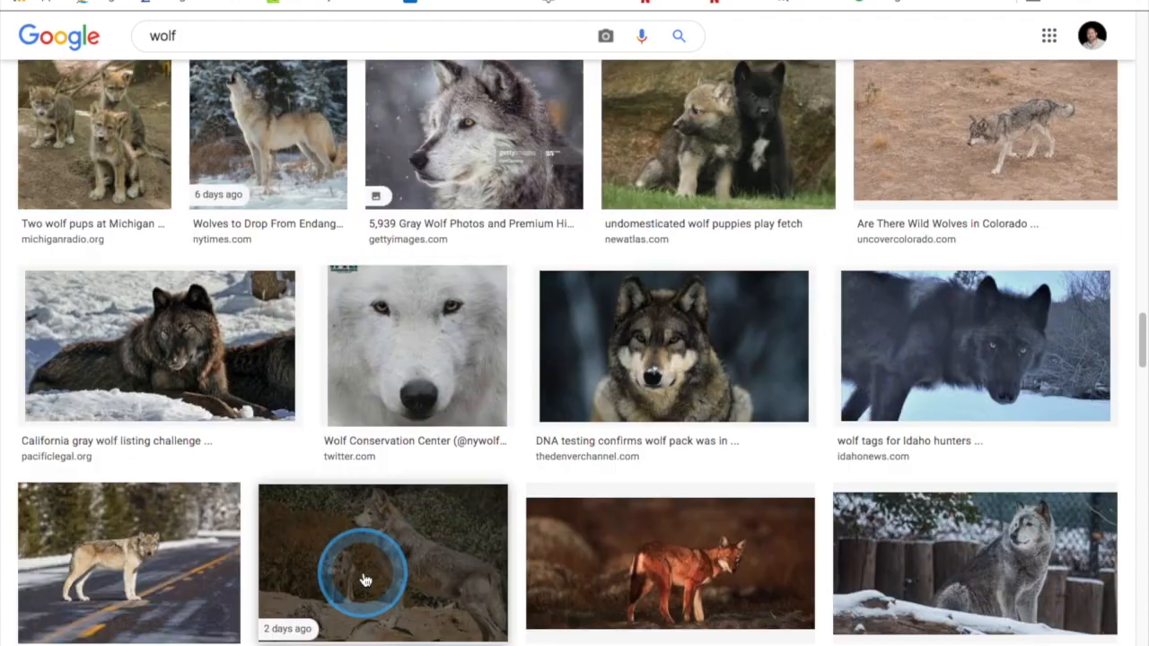
scroll(363, 576, "down", 7)
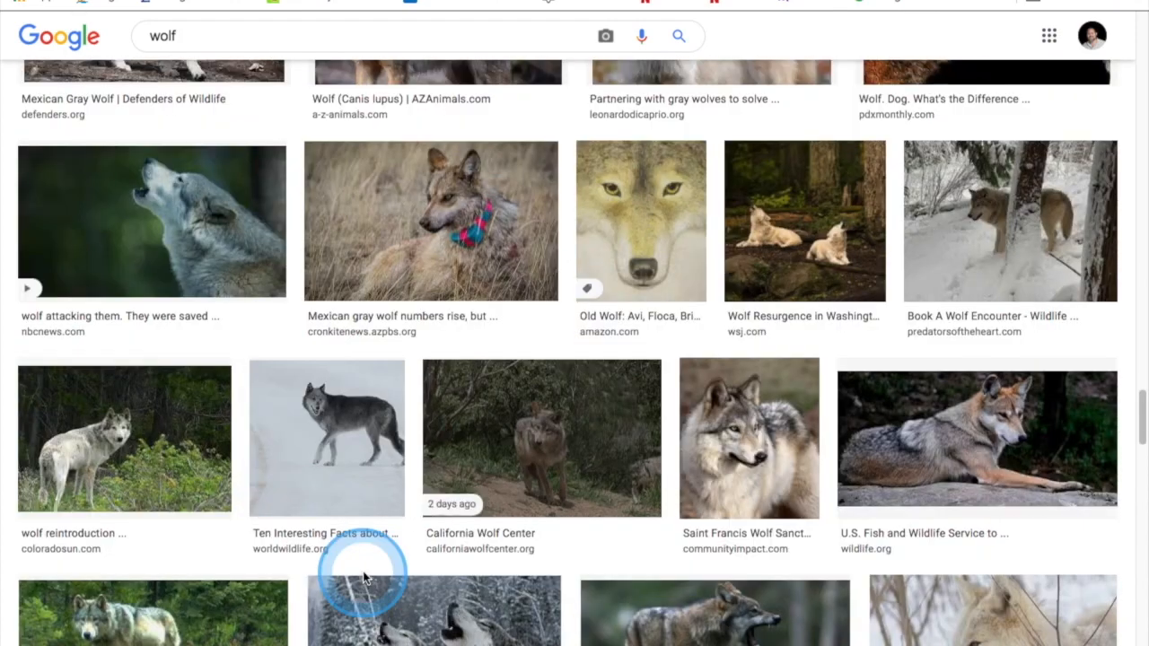
scroll(361, 576, "up", 3)
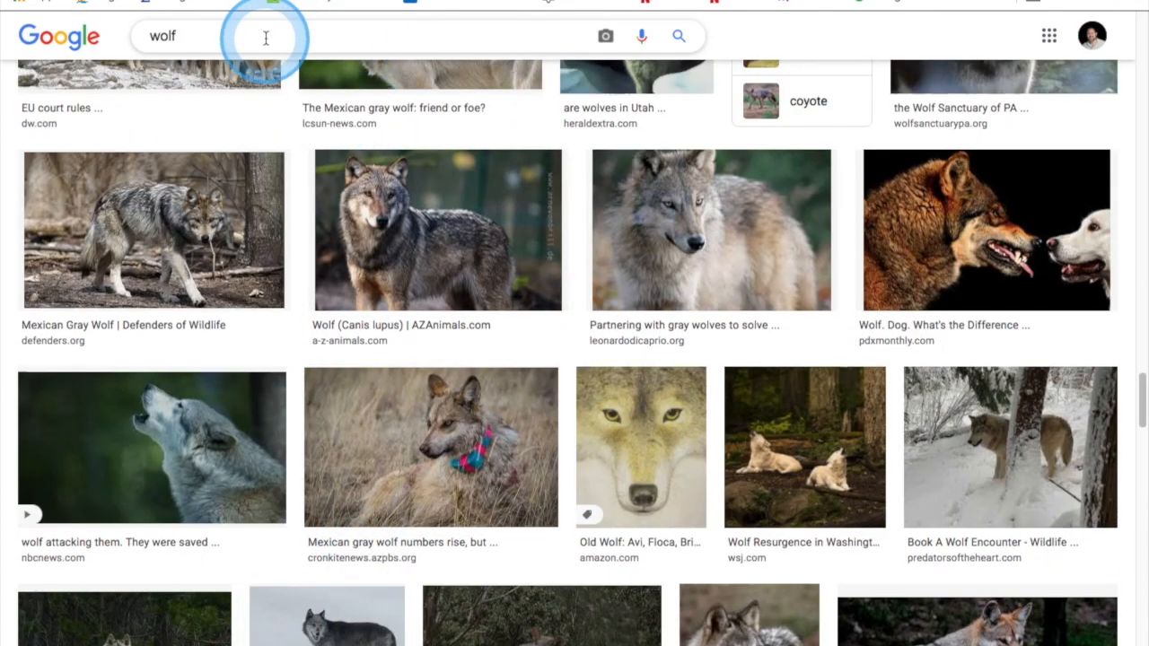
Refine the image search to "wolf print"
left_click(181, 36)
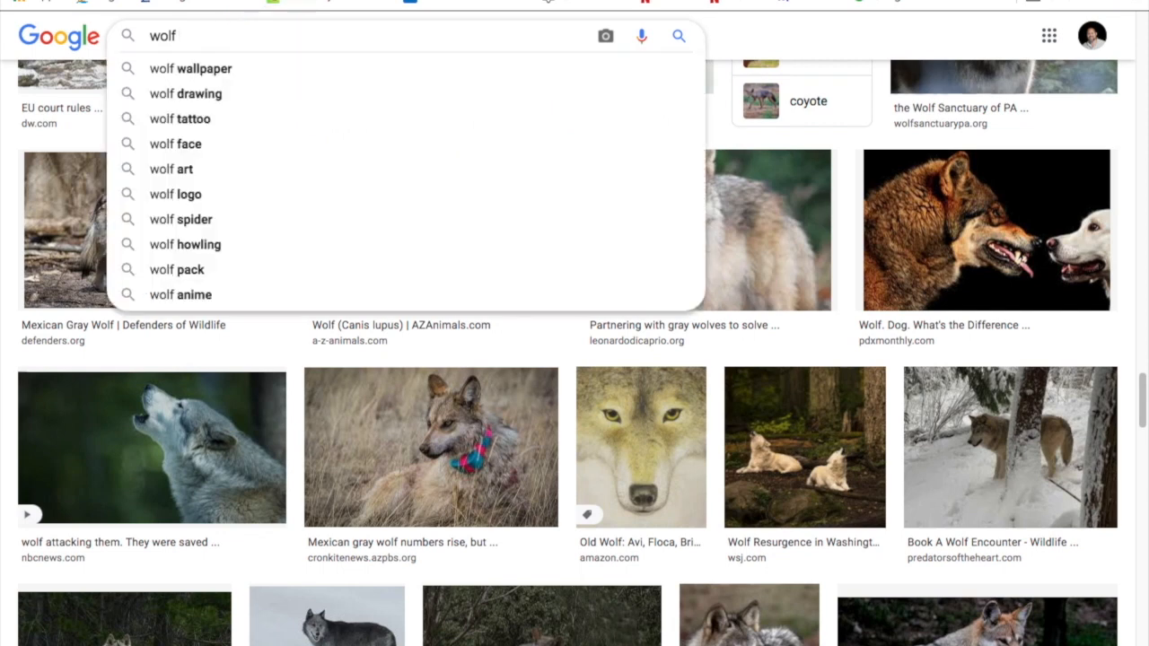
type("pro")
key("BackSpace")
type("int")
key("Return")
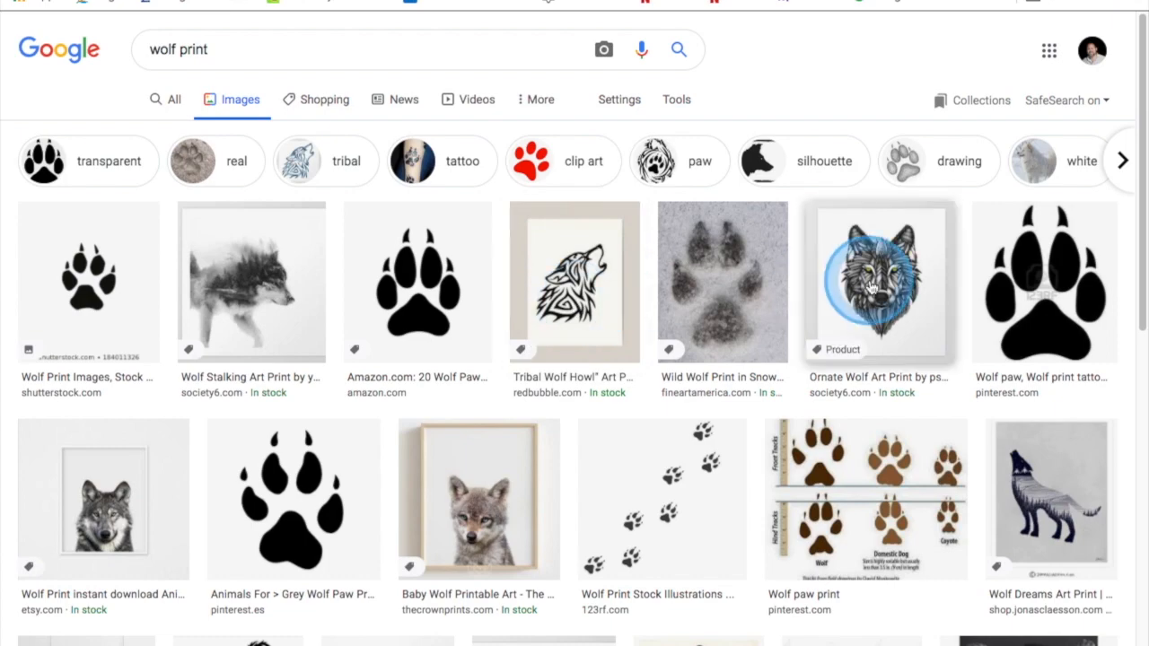
Browse the wolf print results for simple black-and-white artwork suited to the case's back
scroll(359, 495, "down", 5)
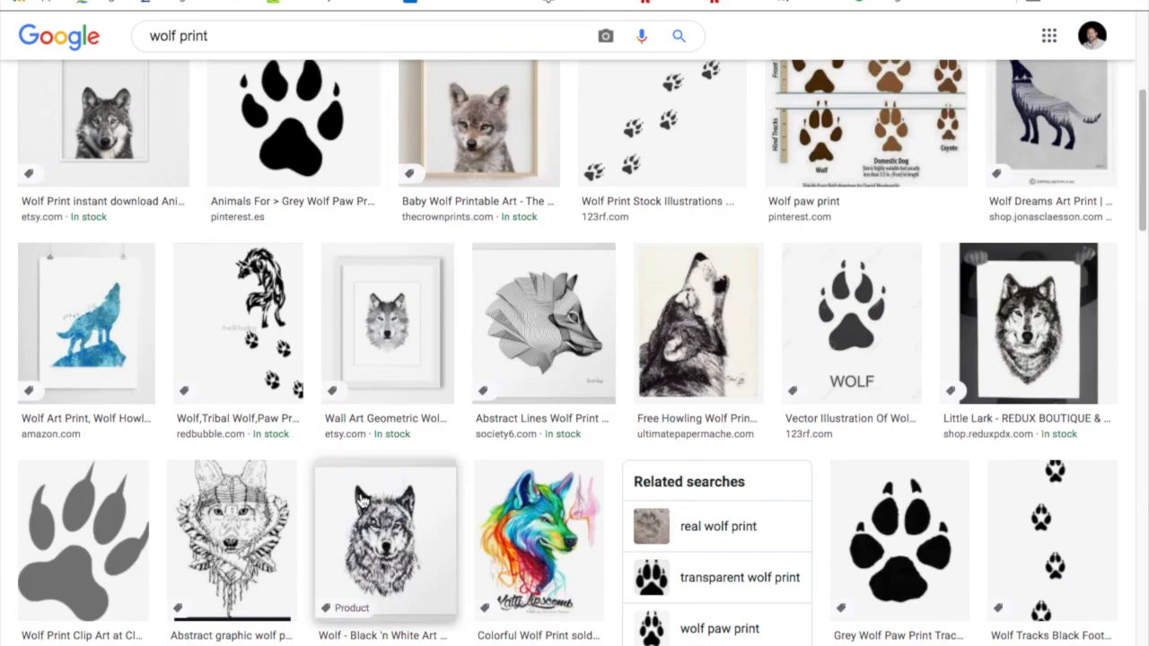
scroll(362, 500, "down", 2)
scroll(362, 500, "down", 4)
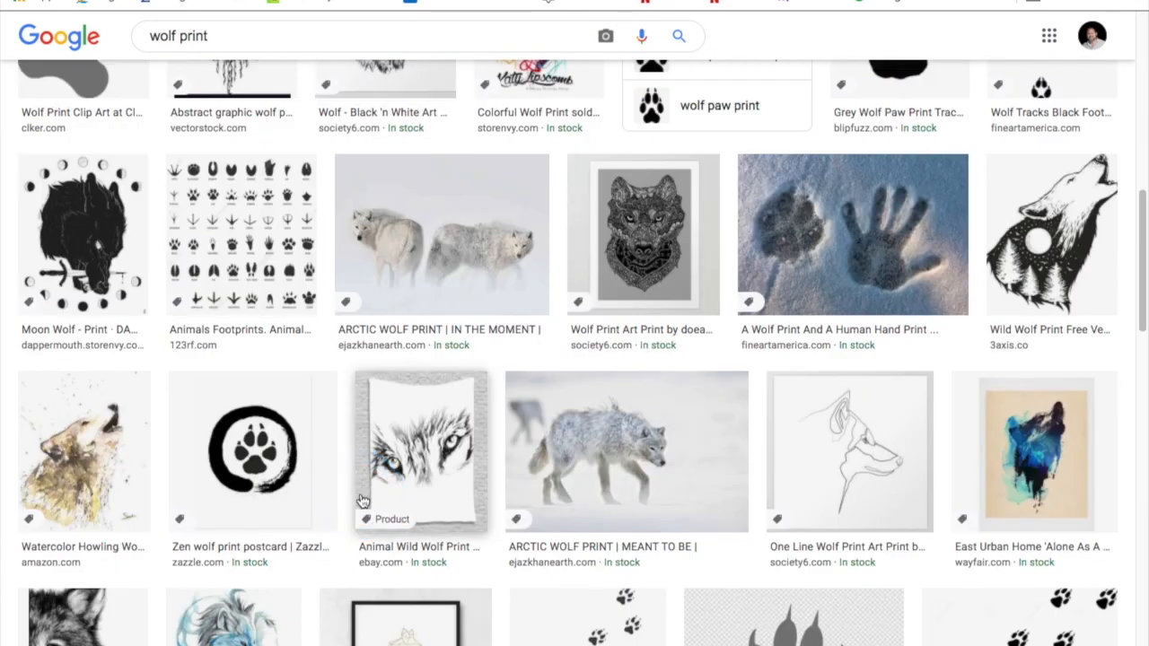
scroll(362, 500, "up", 10)
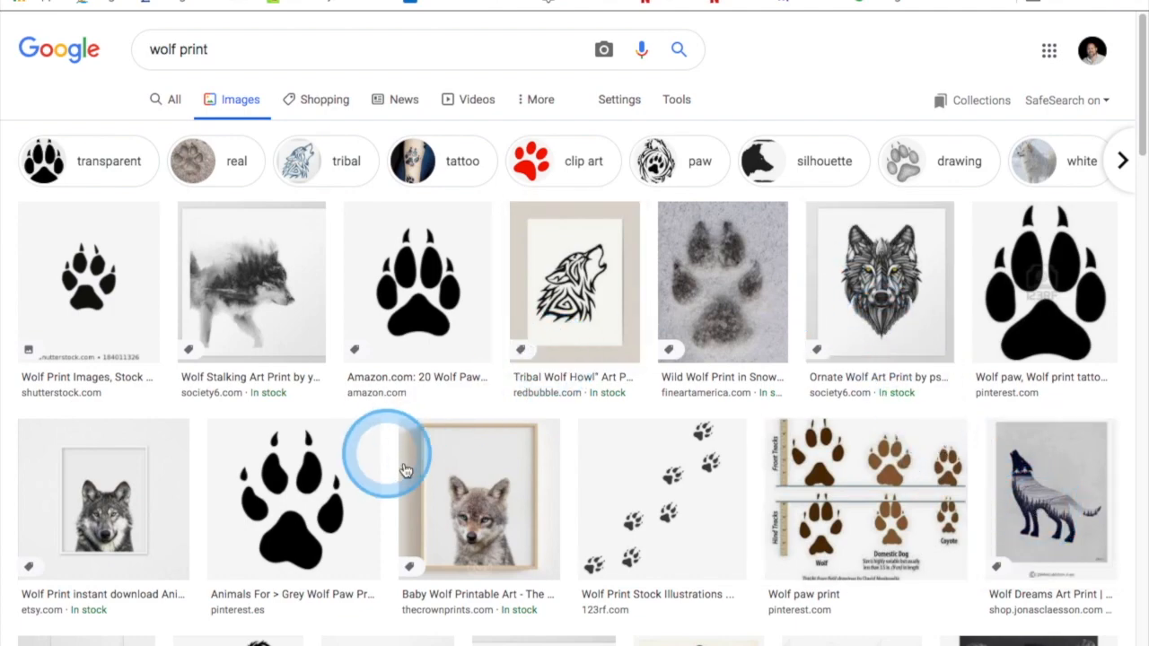
scroll(404, 524, "down", 4)
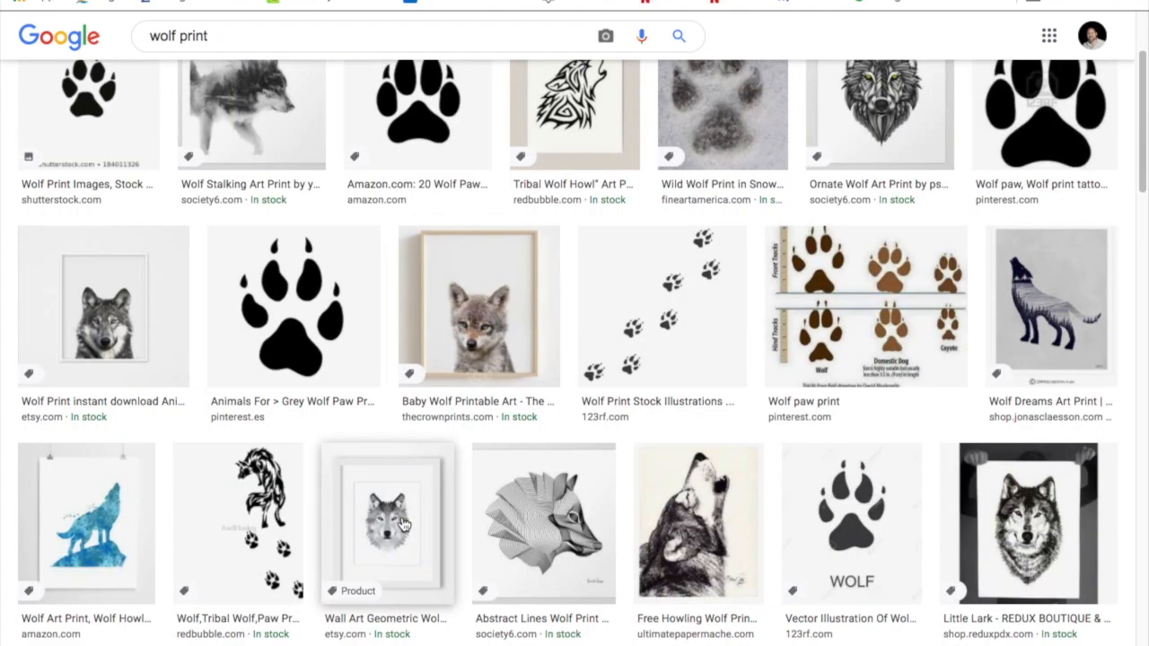
scroll(404, 525, "down", 14)
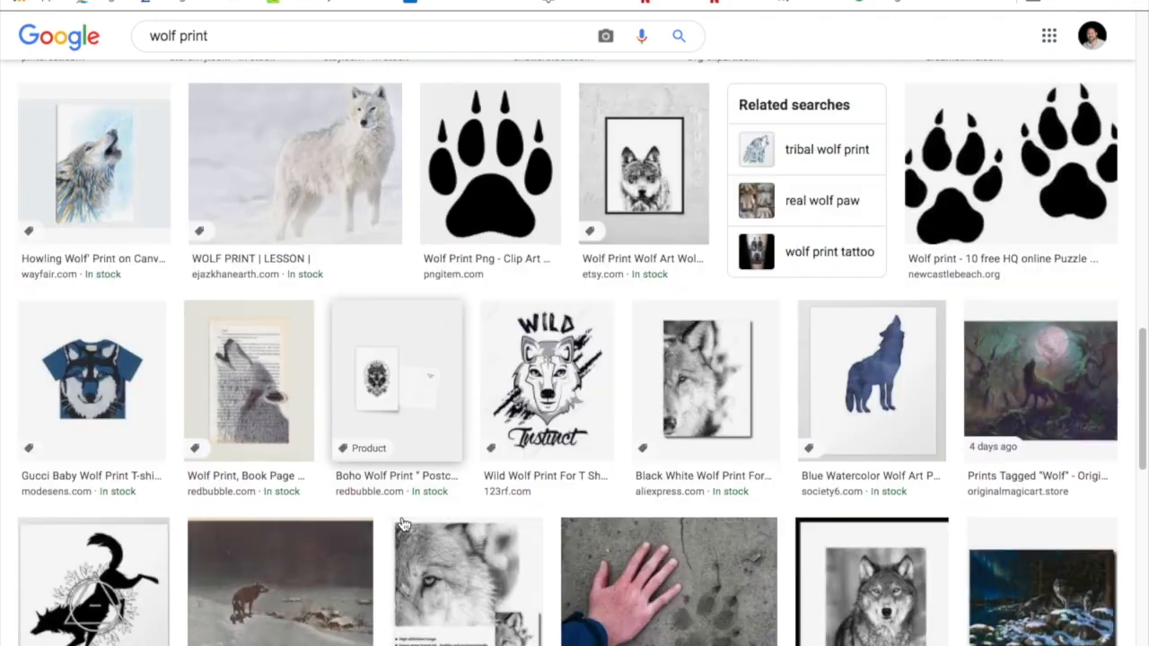
scroll(404, 524, "down", 6)
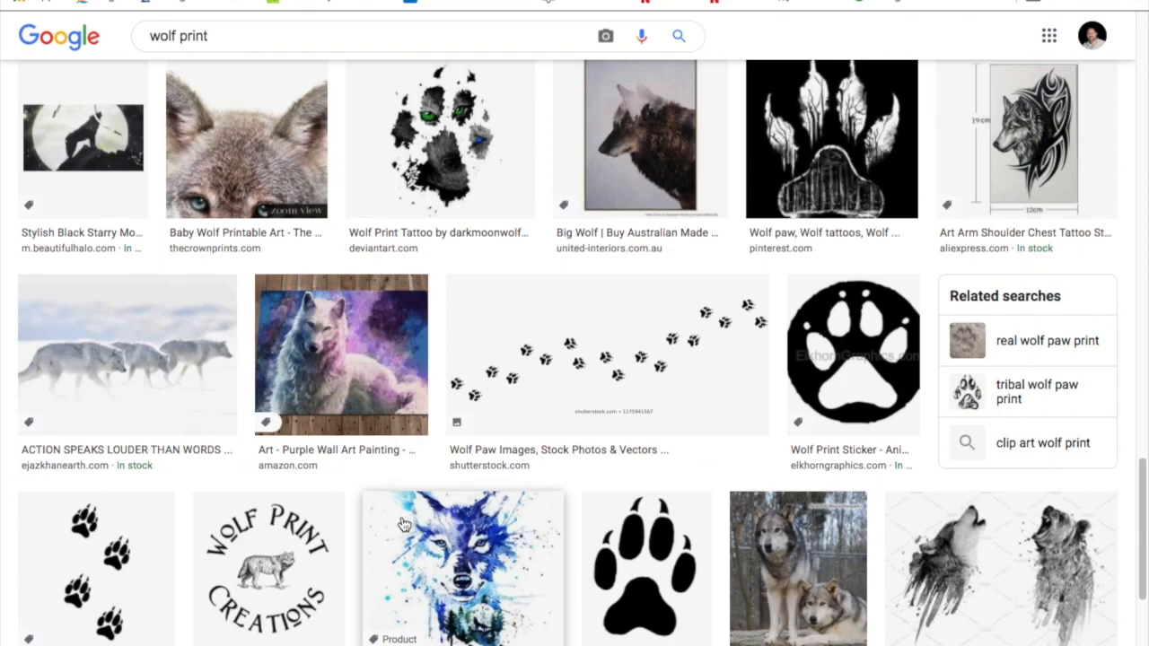
scroll(404, 524, "down", 6)
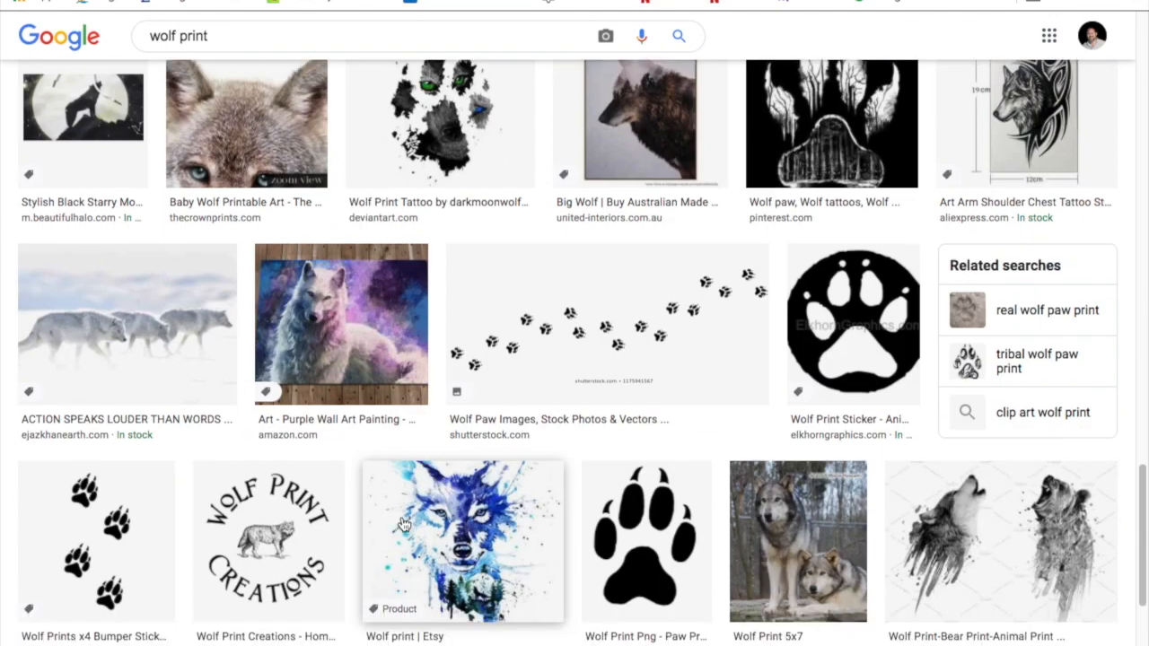
Look deeper through the wolf print results for a bold wolf or paw design that suits the case's back
scroll(404, 524, "down", 5)
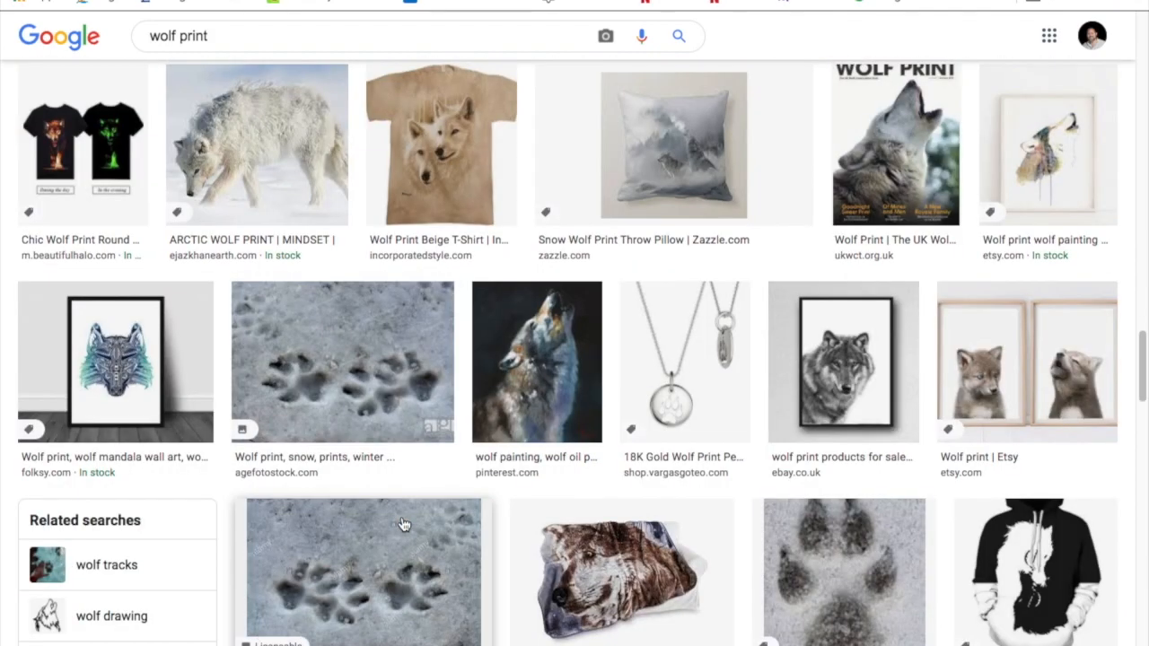
scroll(404, 525, "down", 7)
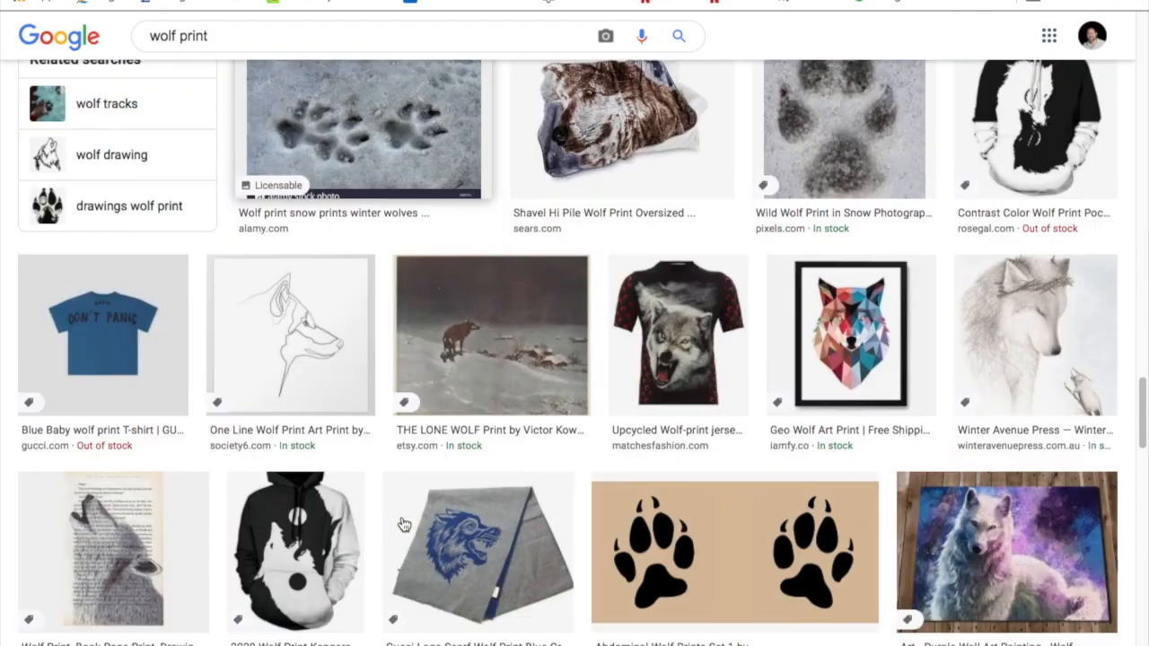
scroll(405, 524, "down", 7)
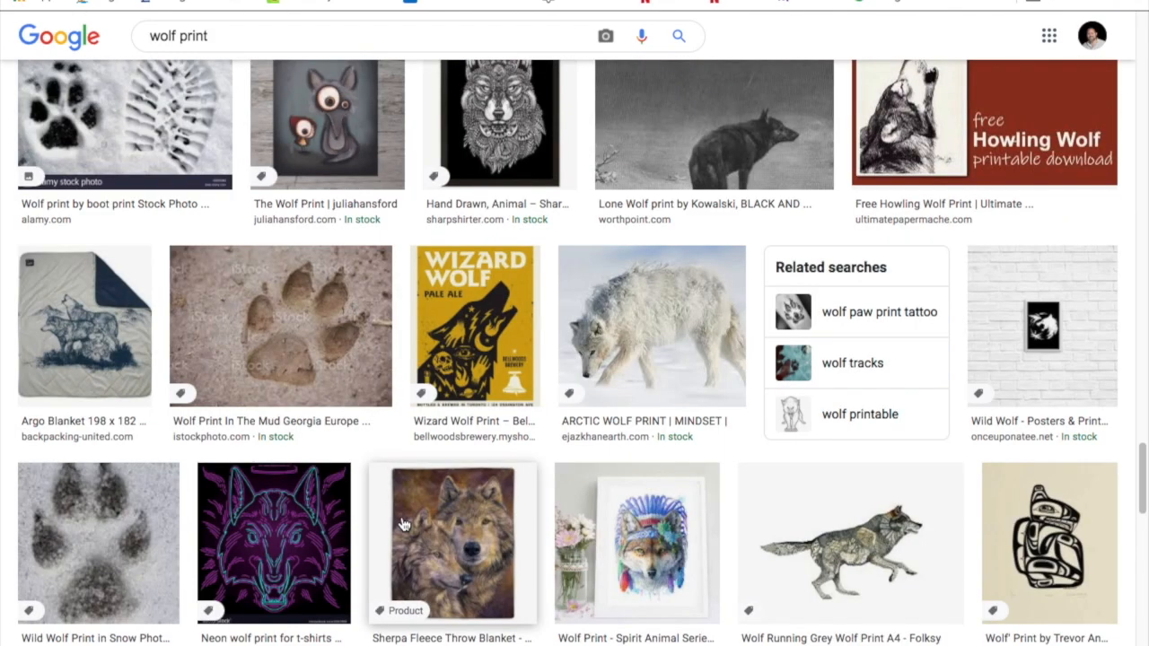
scroll(401, 519, "down", 7)
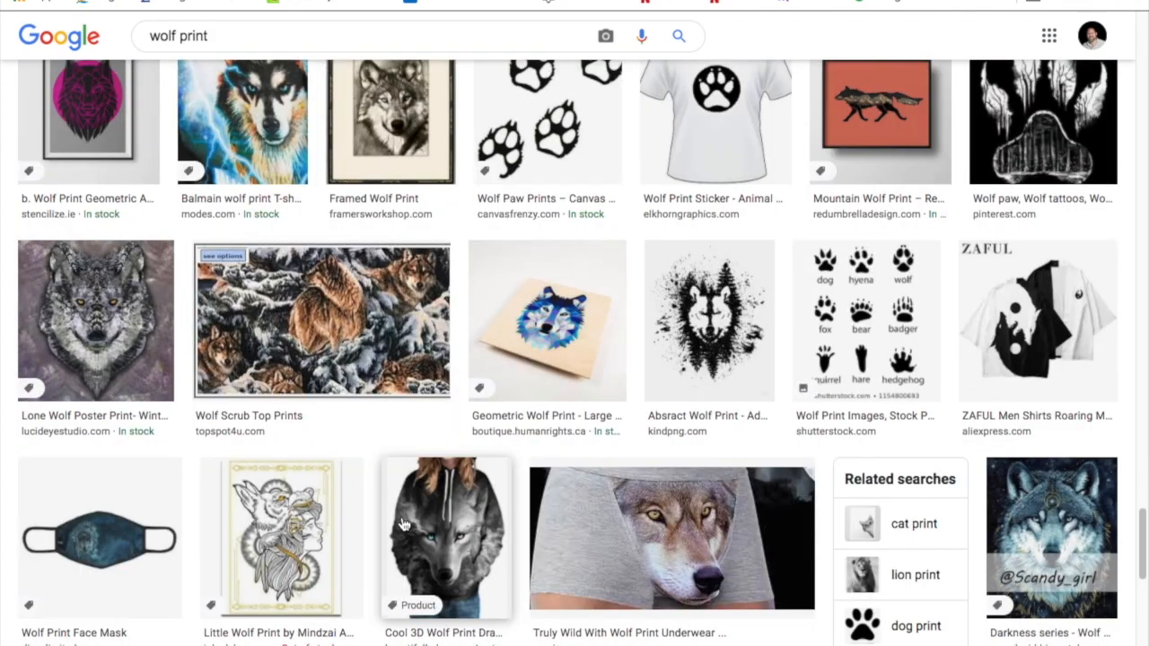
scroll(403, 525, "down", 2)
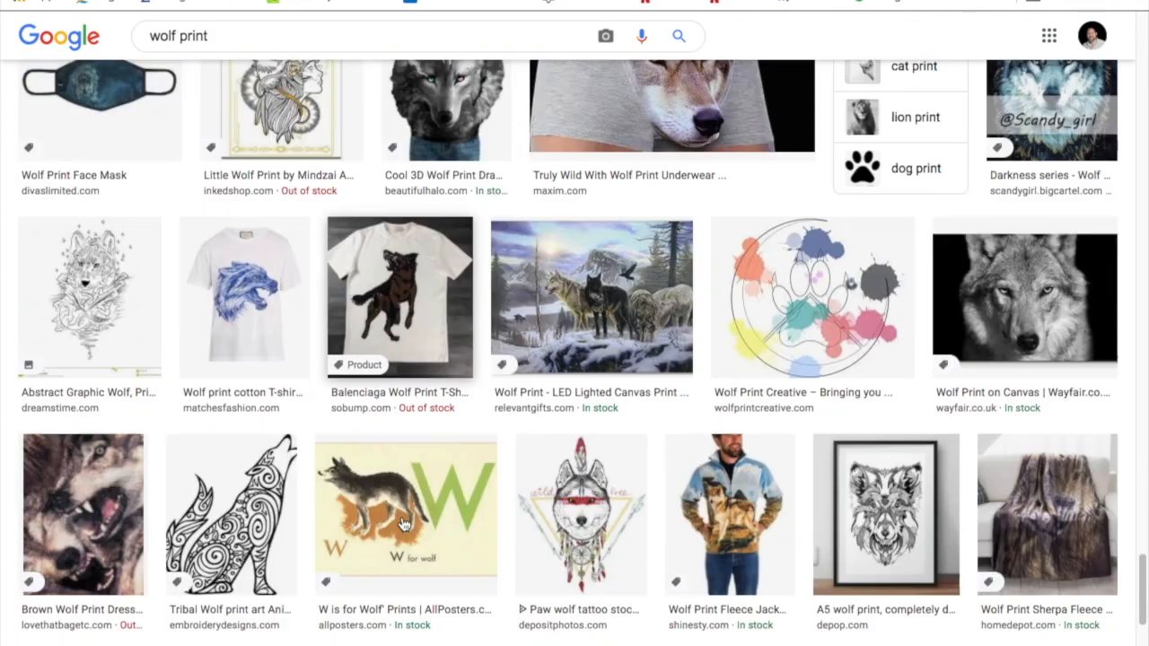
scroll(404, 526, "down", 3)
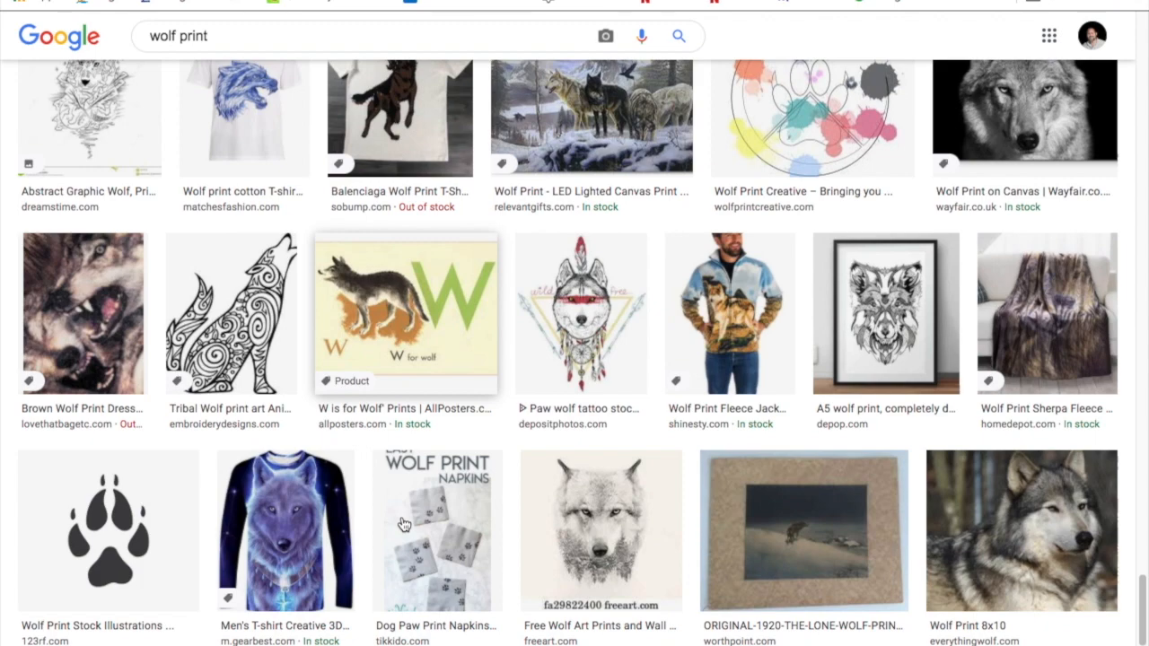
left_click(486, 524)
scroll(486, 524, "down", 10)
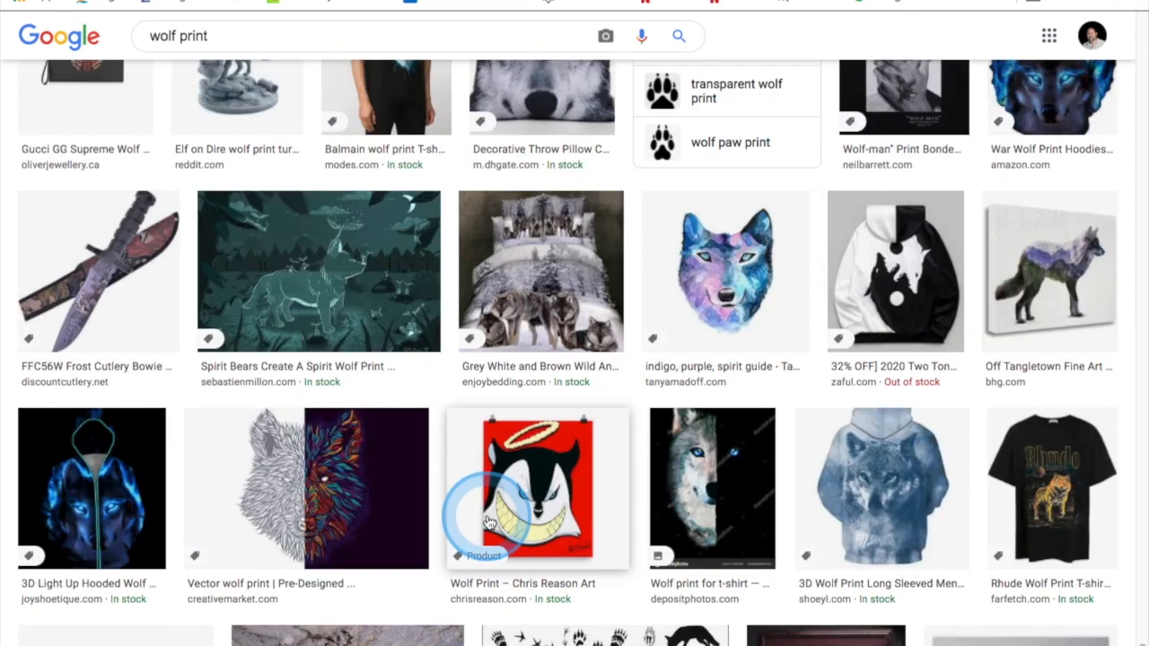
scroll(489, 524, "down", 1)
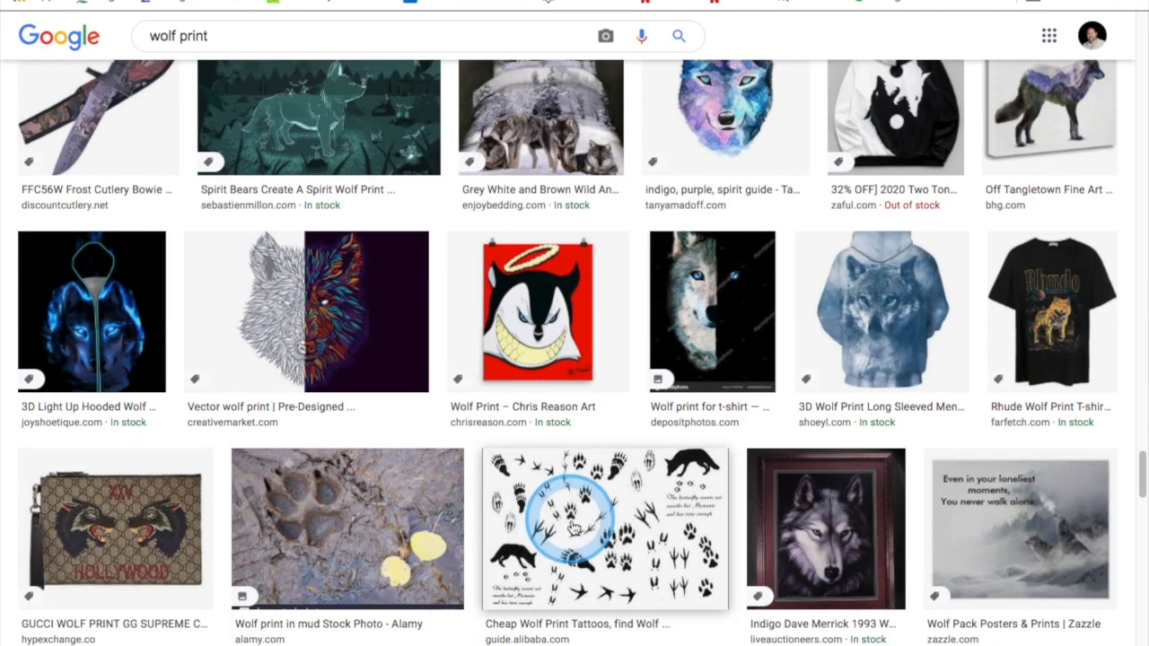
scroll(559, 494, "down", 5)
scroll(576, 531, "down", 2)
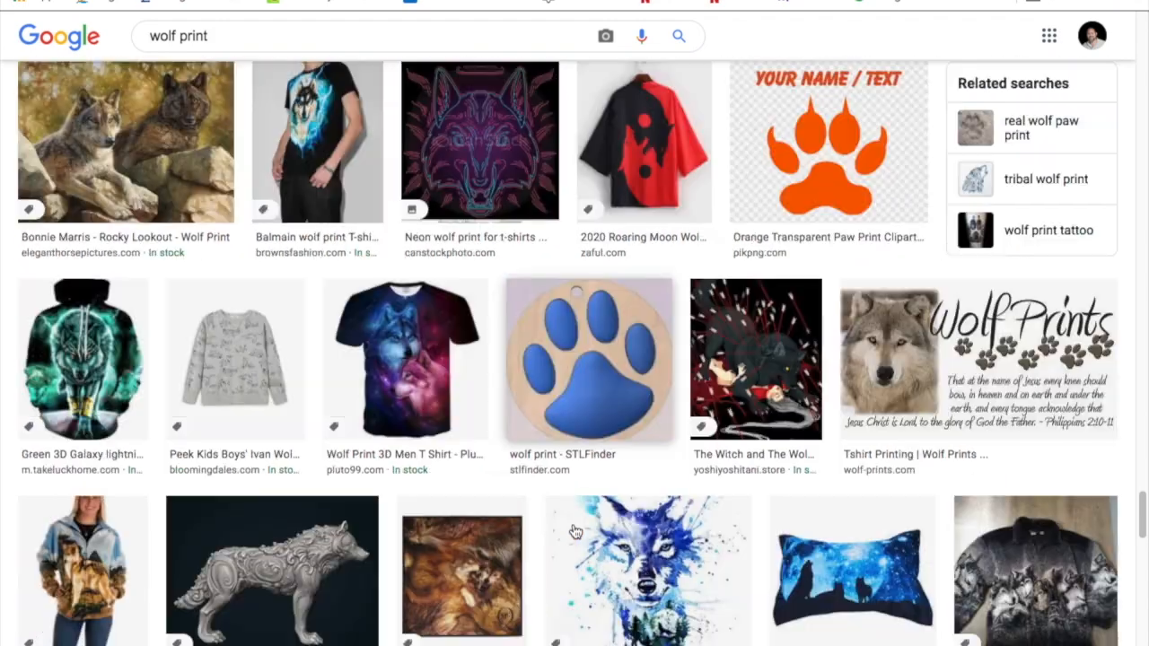
Return to the first wolf print results, preview the Tribal Wolf Howl art print and save its linked file
scroll(576, 532, "up", 15)
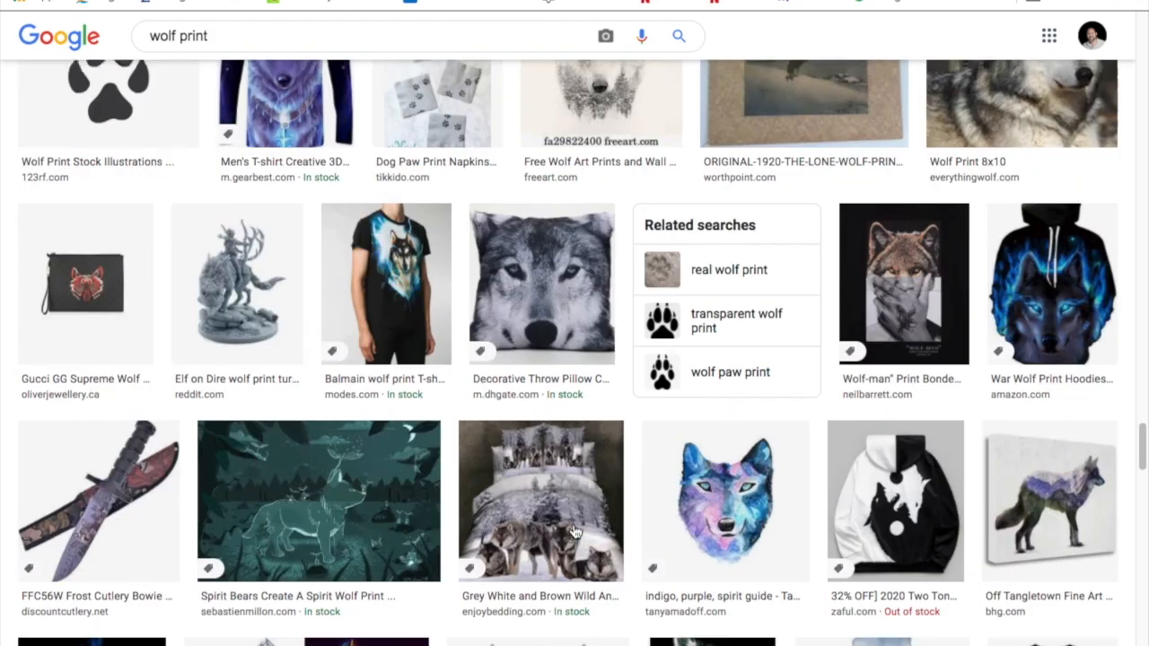
left_click(577, 531)
scroll(577, 531, "up", 20)
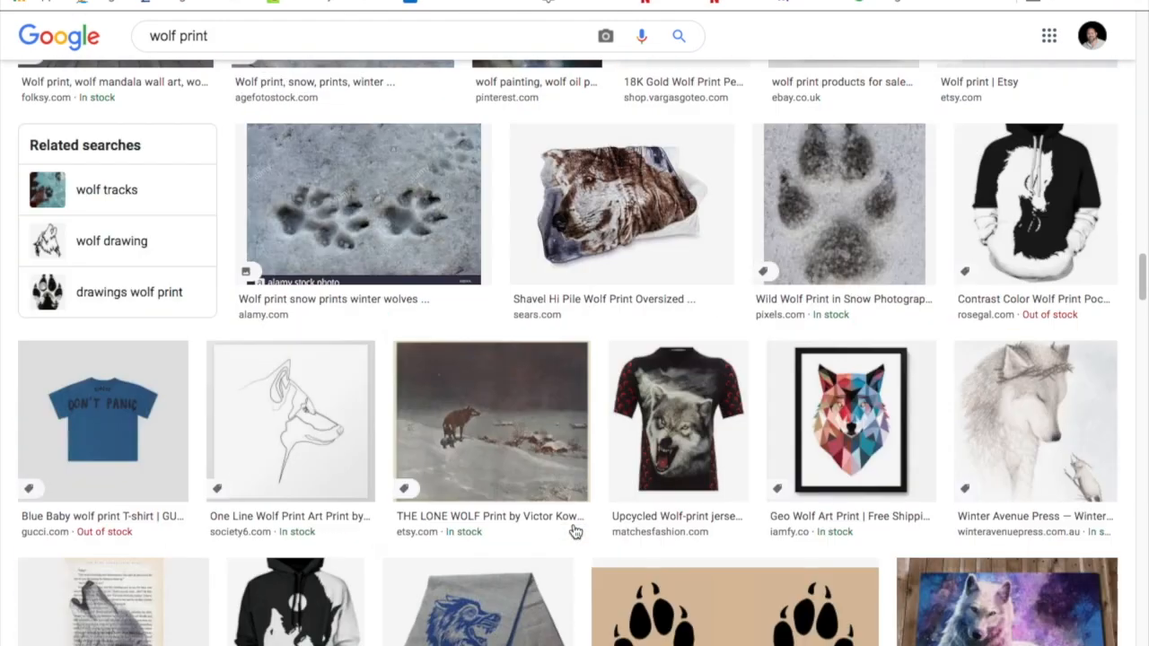
scroll(576, 532, "up", 15)
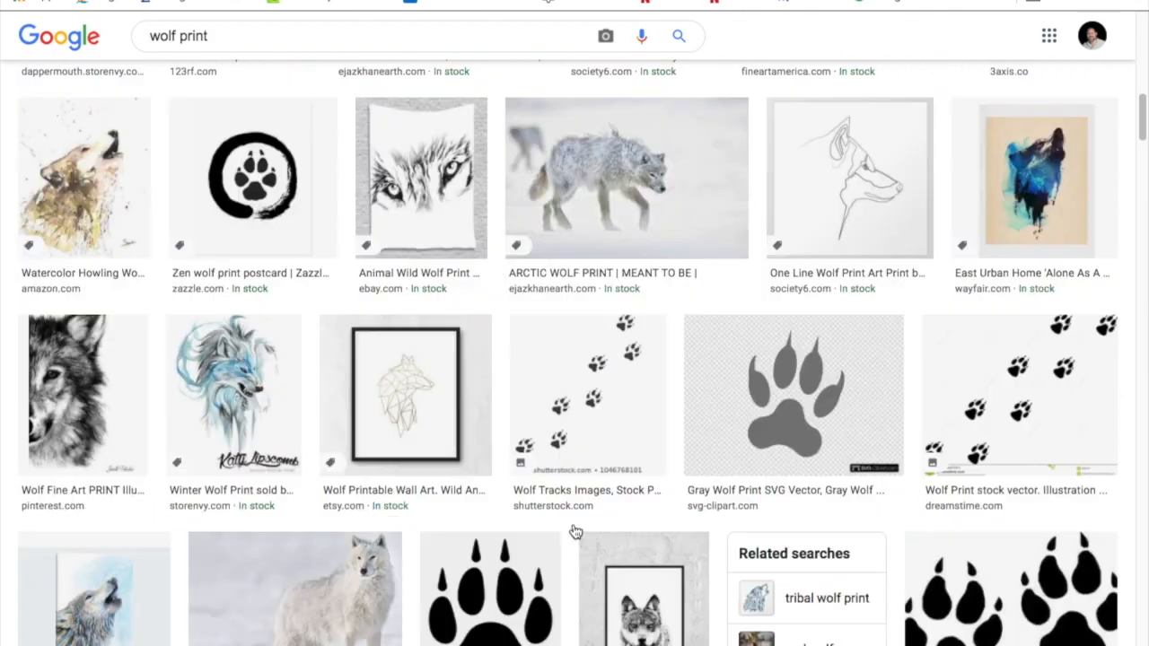
scroll(576, 532, "up", 4)
scroll(576, 531, "up", 12)
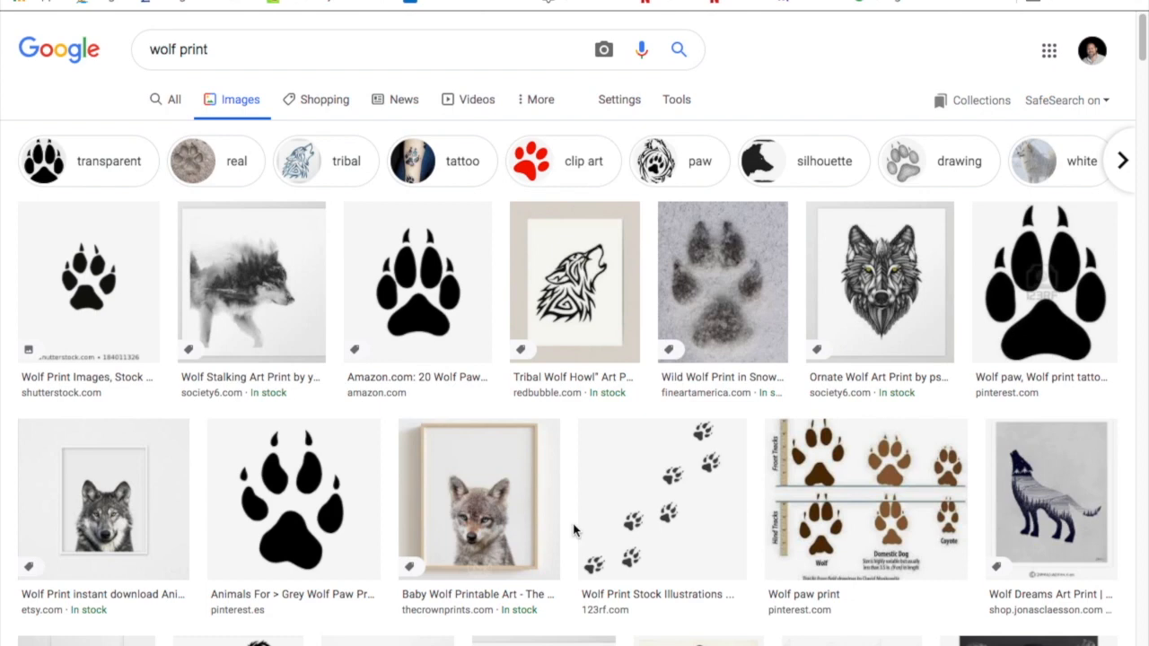
scroll(575, 530, "down", 1)
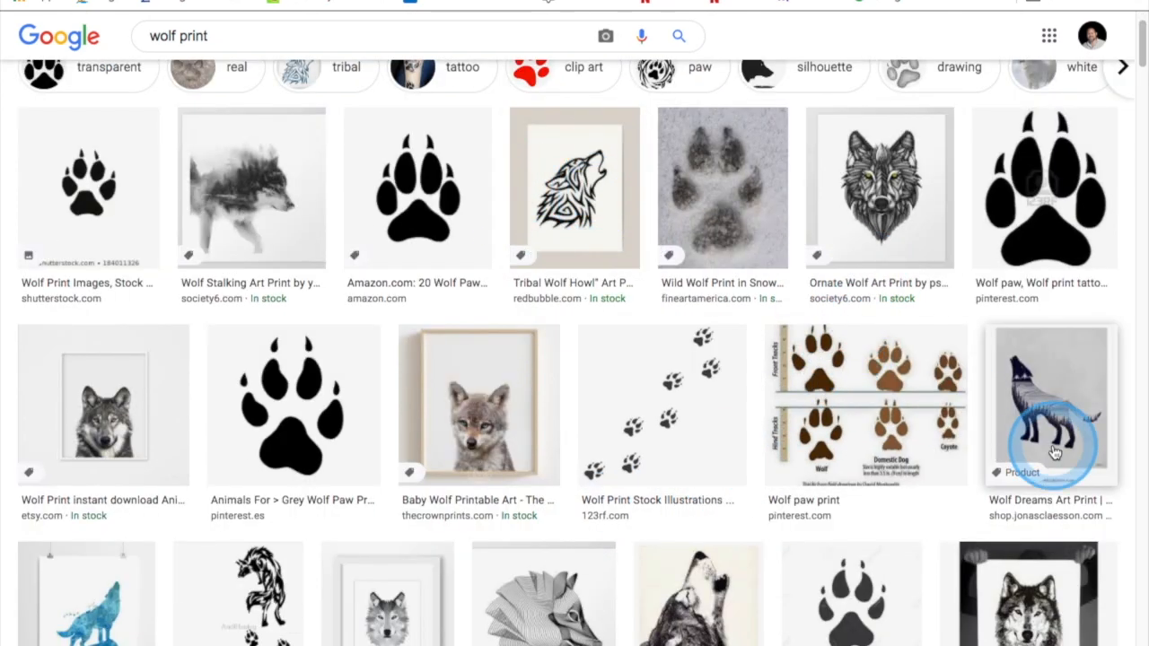
left_click(592, 226)
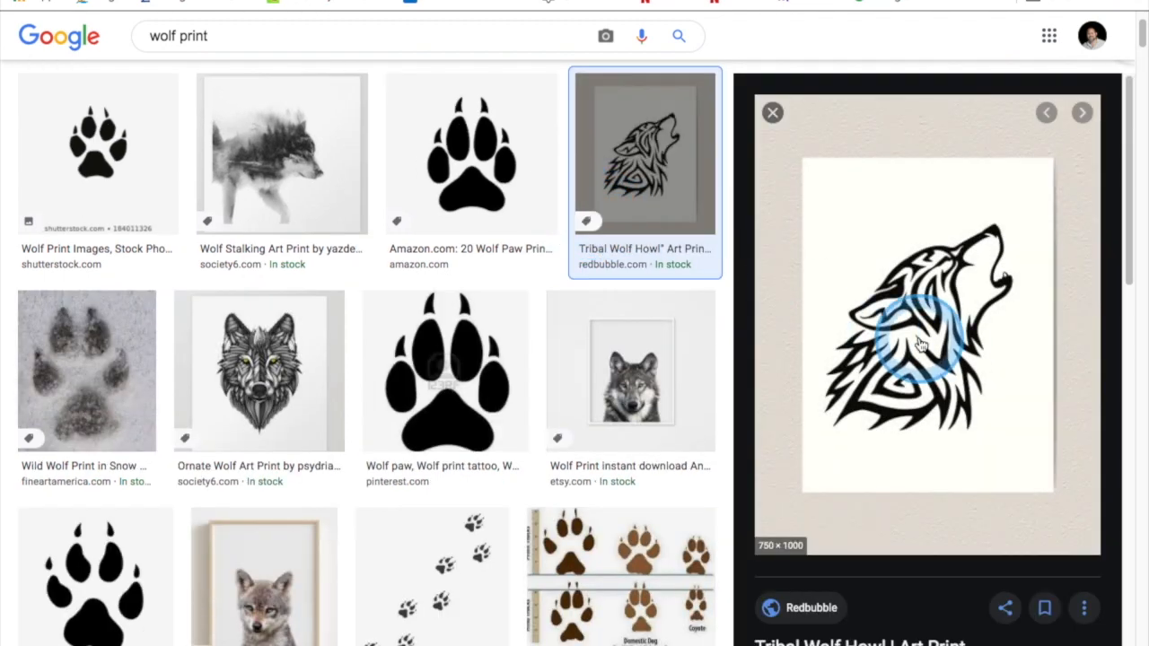
right_click(923, 344)
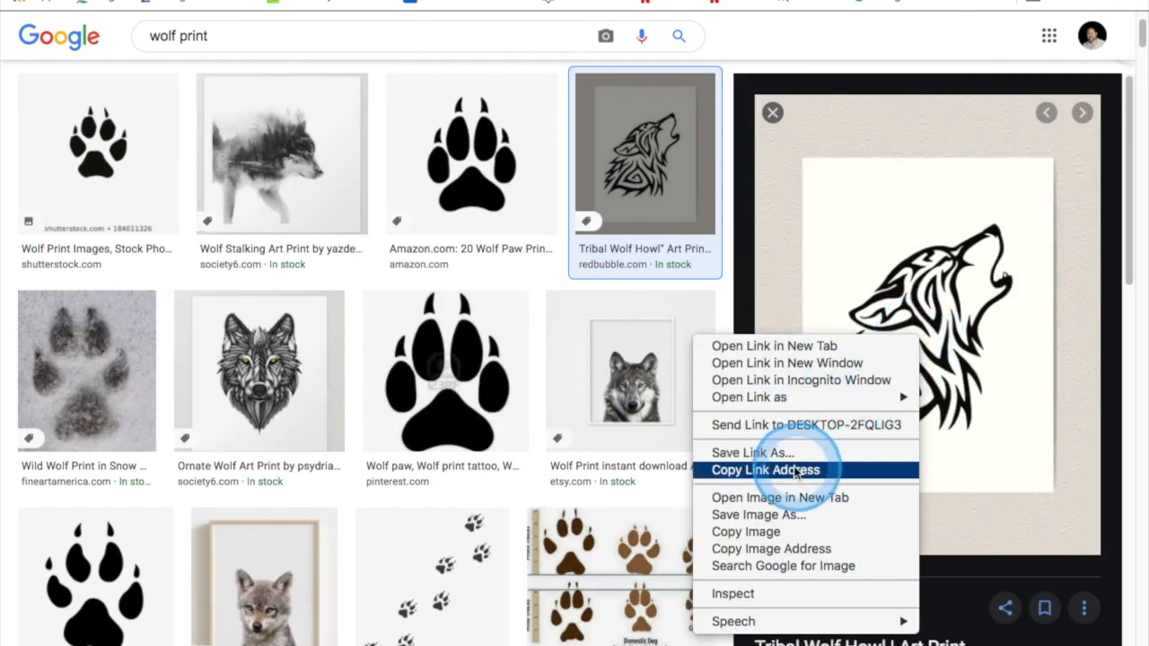
left_click(770, 453)
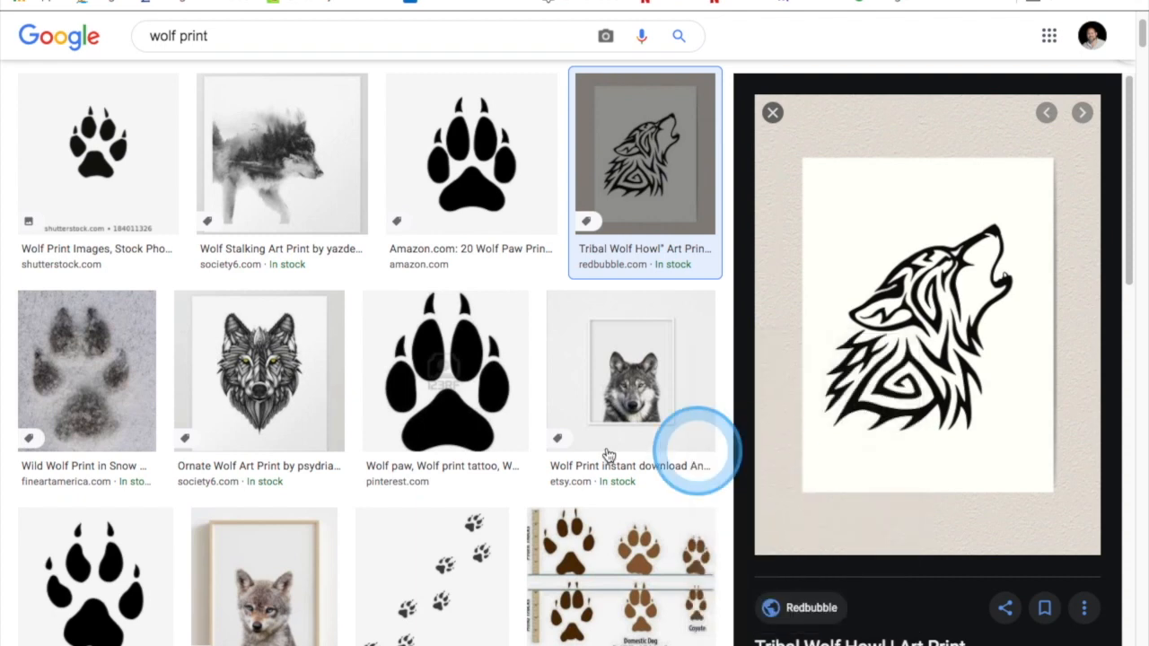
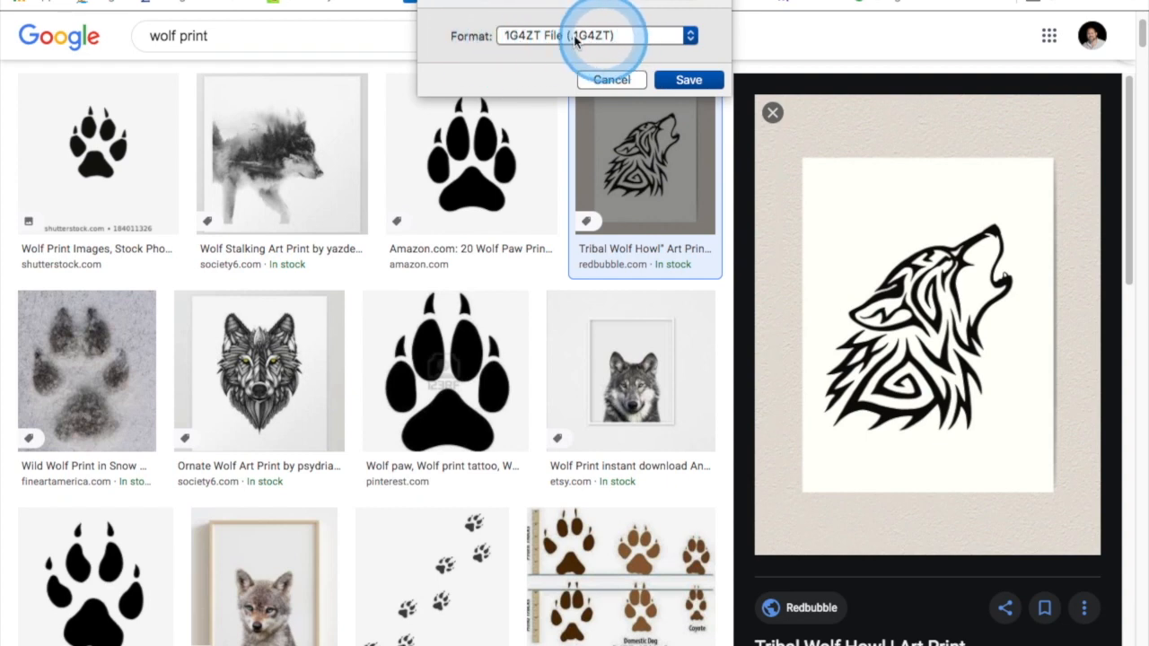
left_click(686, 80)
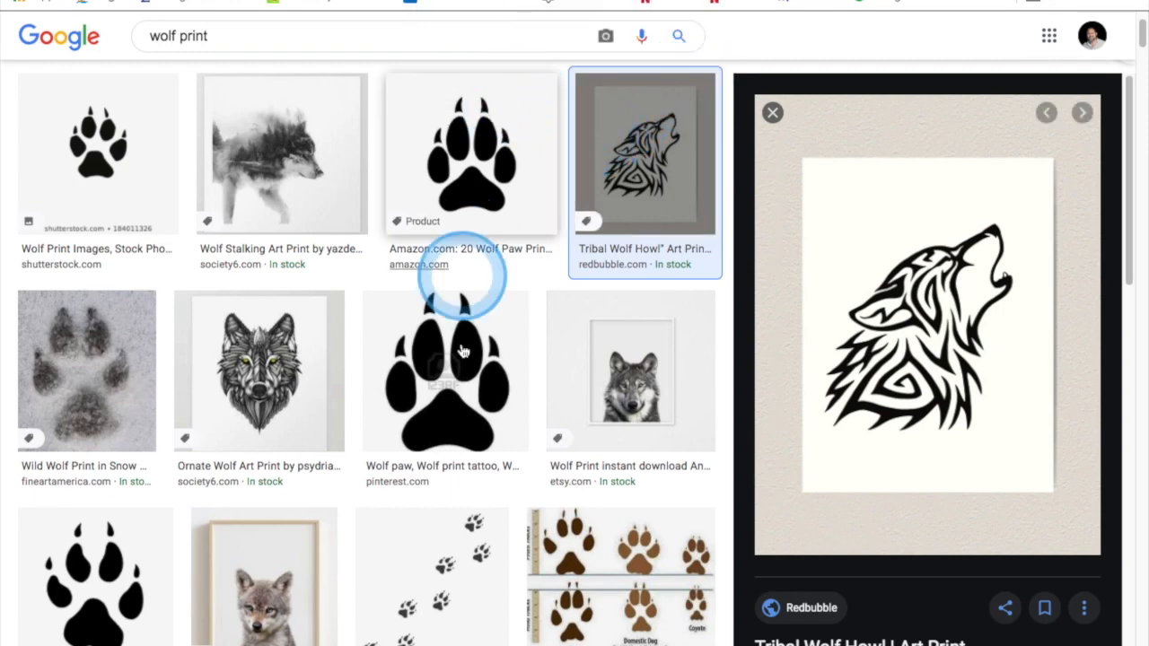
Preview the 123RF wolf paw print vector illustration among the wolf print results
scroll(465, 395, "down", 3)
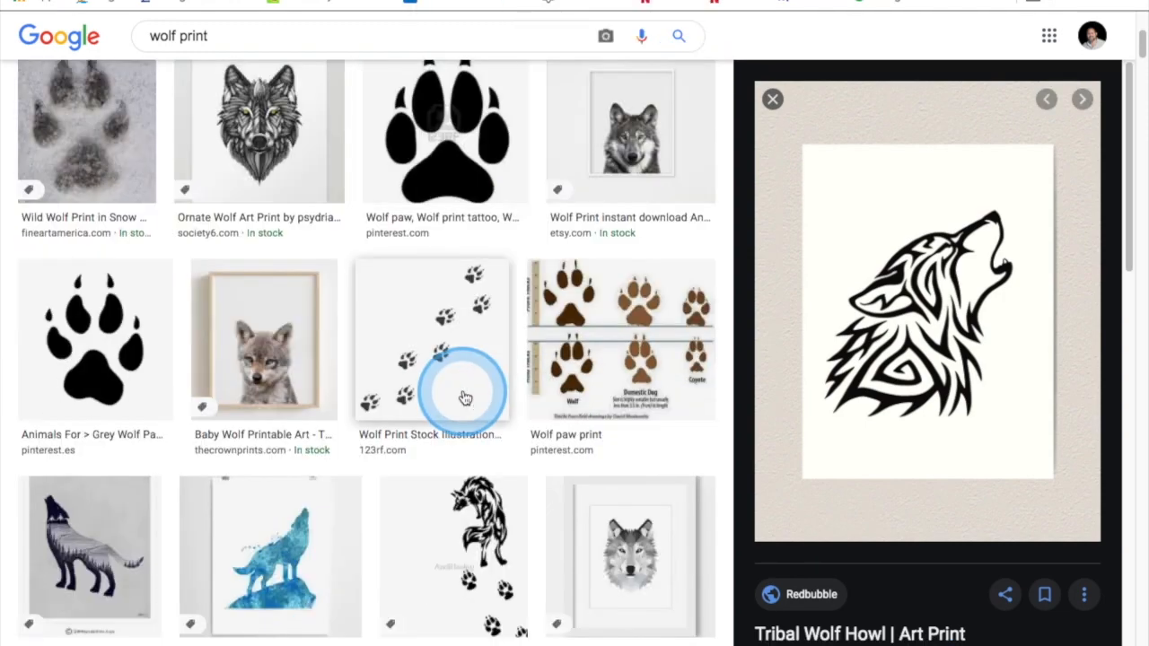
scroll(465, 398, "down", 3)
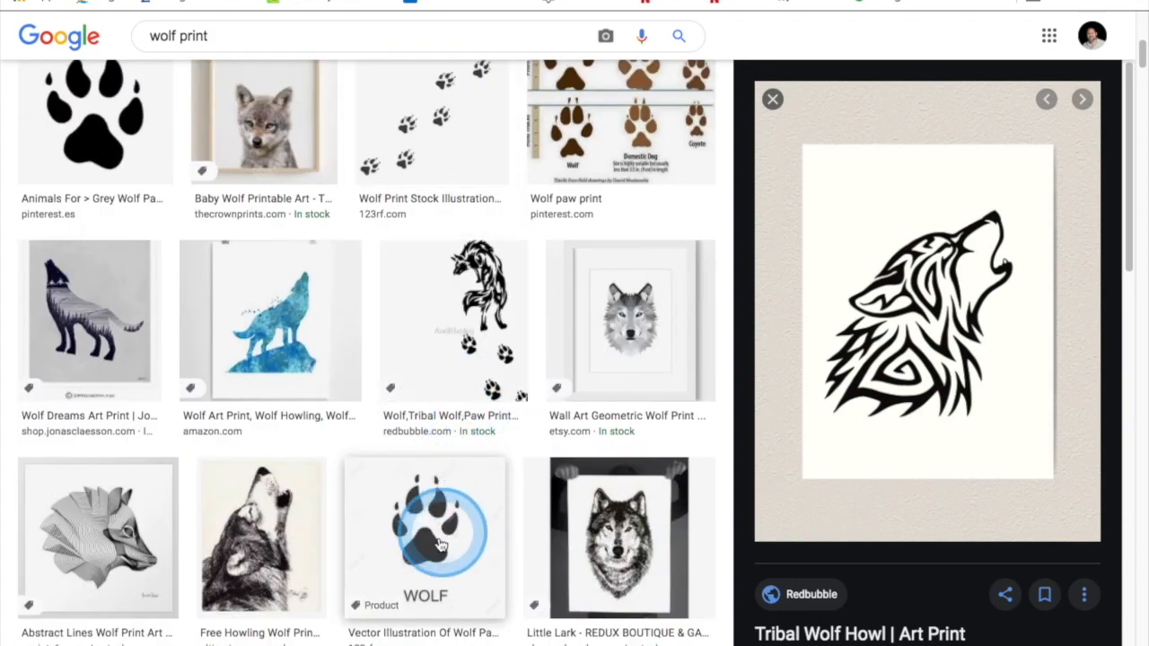
left_click(440, 545)
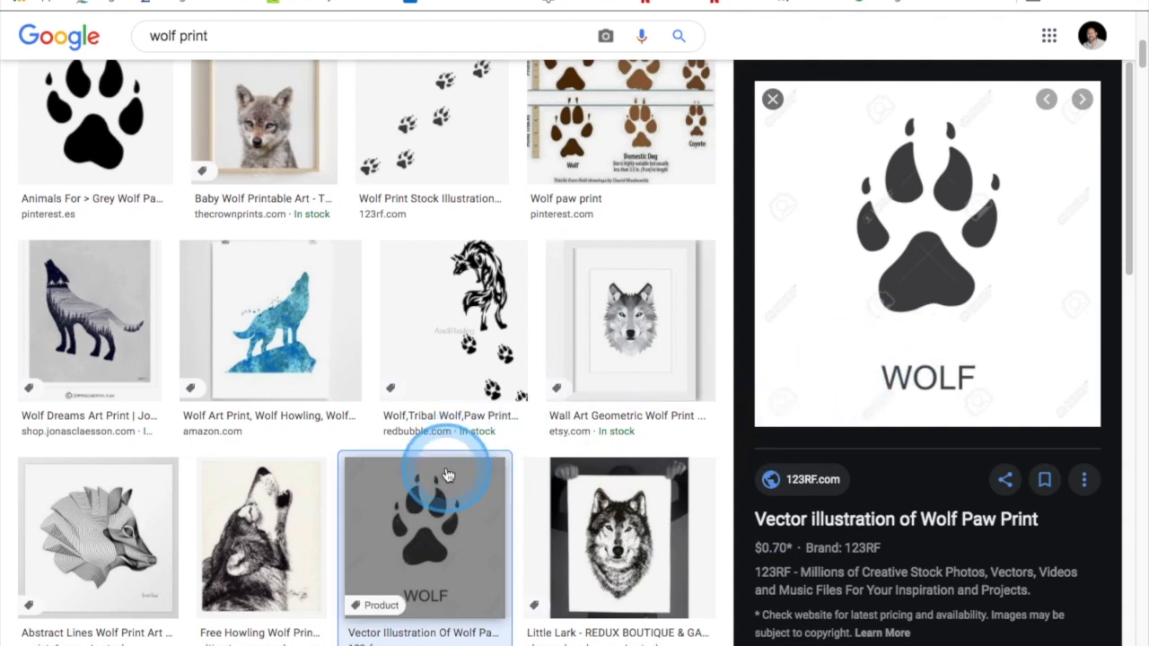
Find the Blue Watercolor Wolf art print among the further results and save its image as a JPEG
scroll(448, 475, "down", 7)
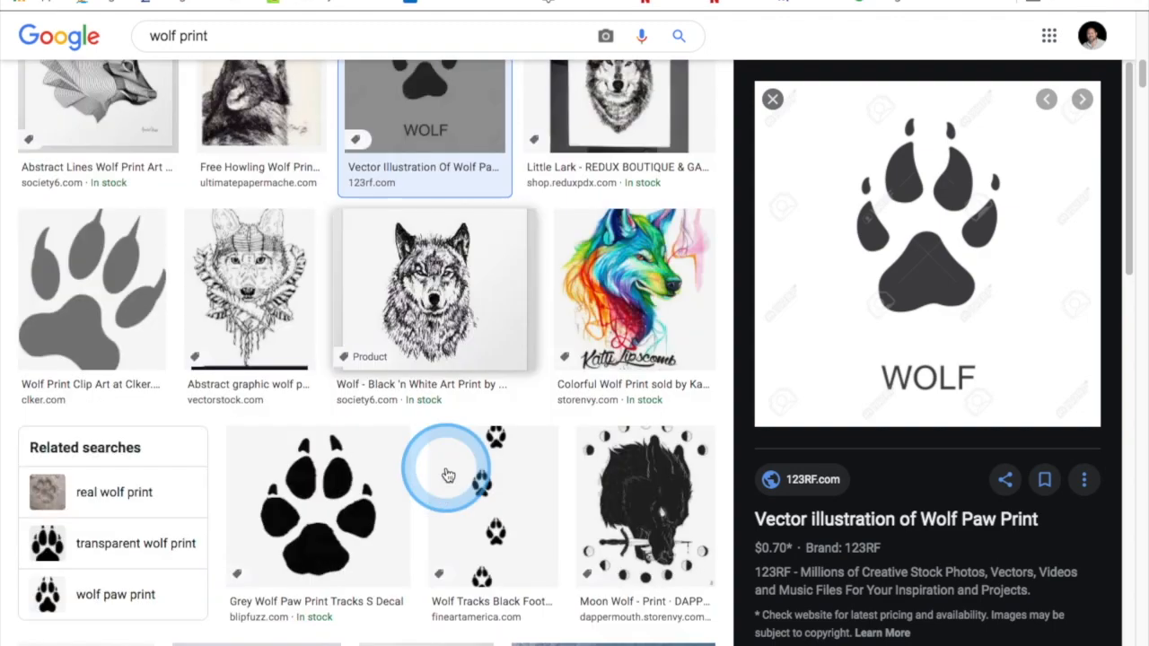
scroll(448, 475, "down", 11)
scroll(448, 475, "up", 1)
scroll(448, 475, "down", 6)
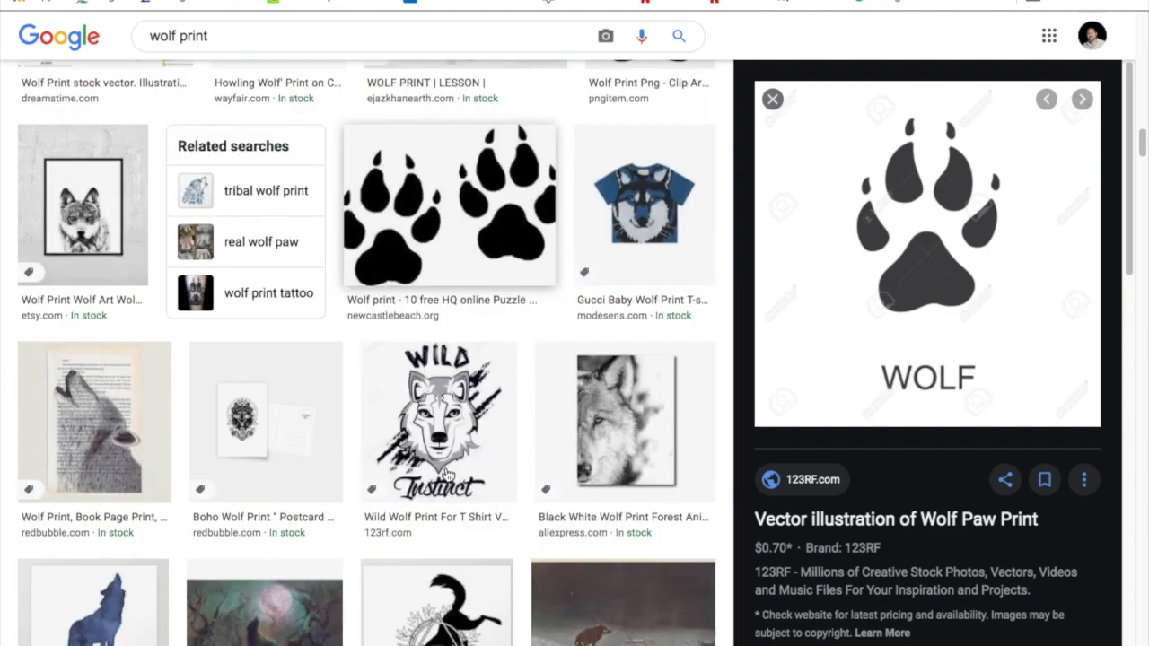
scroll(448, 475, "down", 2)
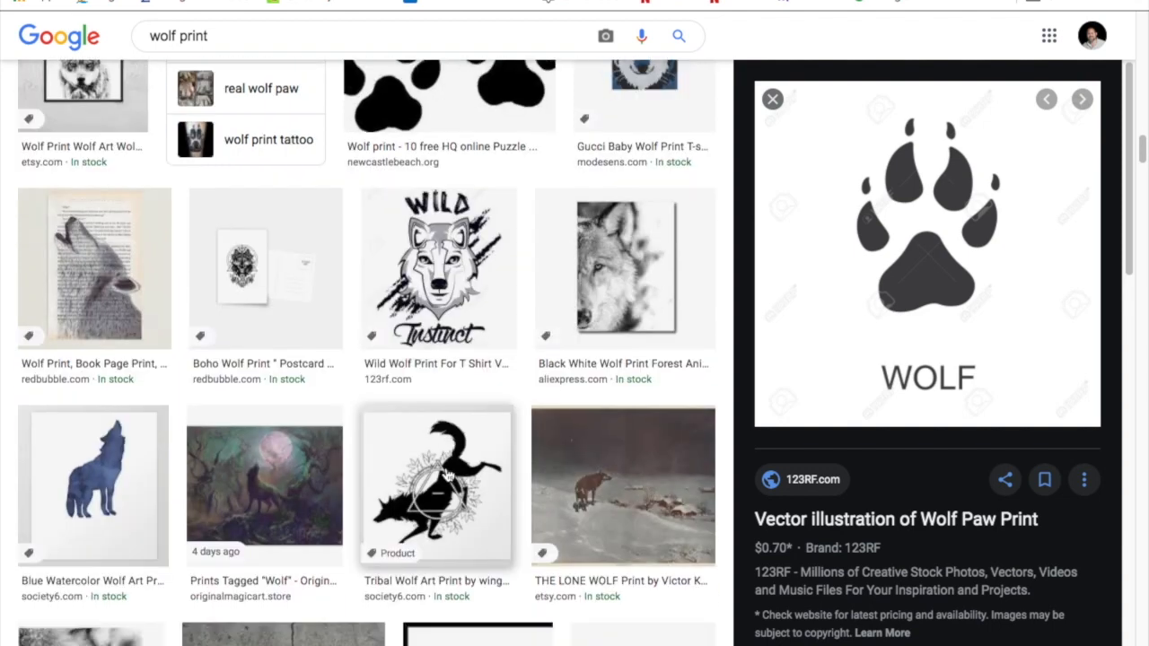
left_click(102, 503)
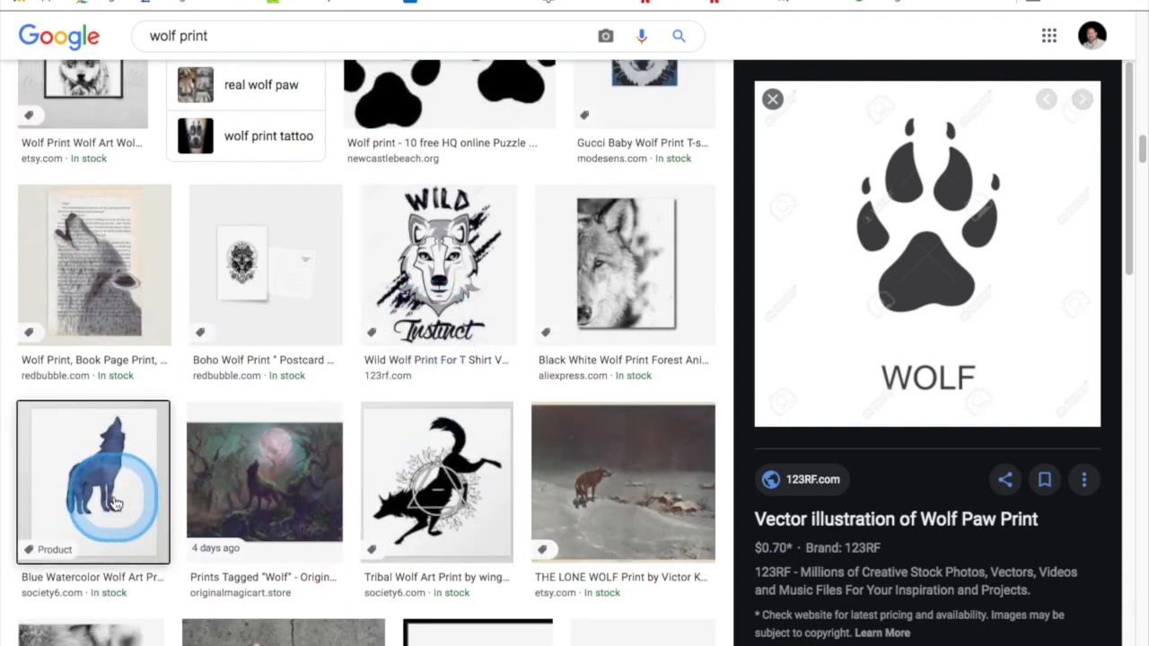
right_click(869, 341)
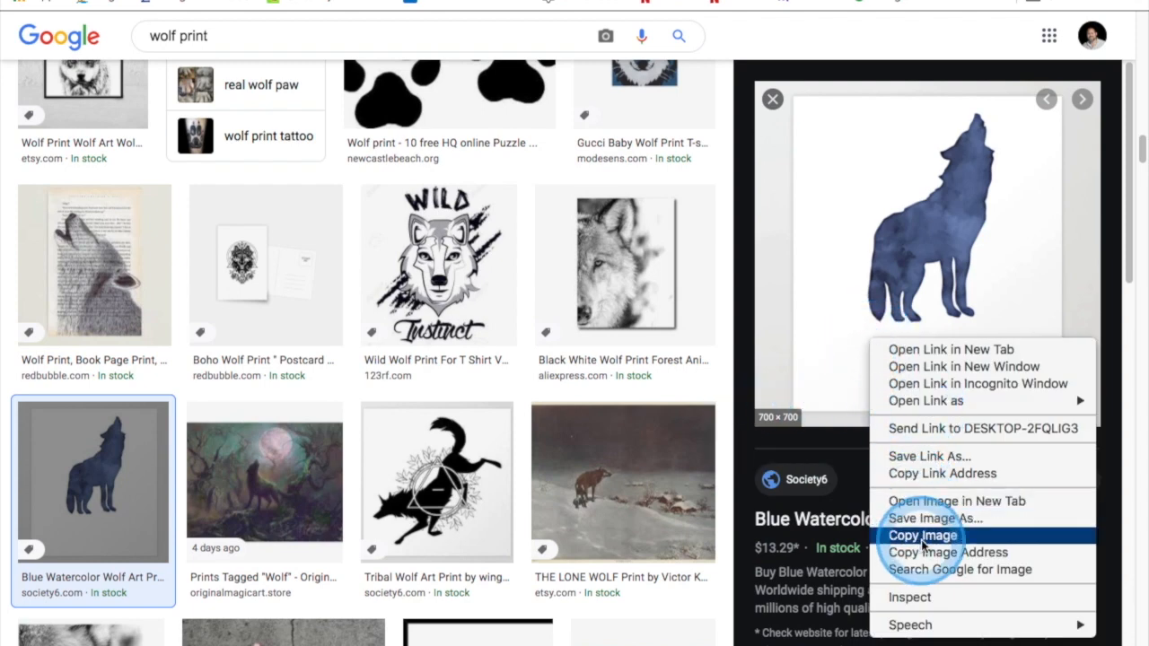
right_click(849, 296)
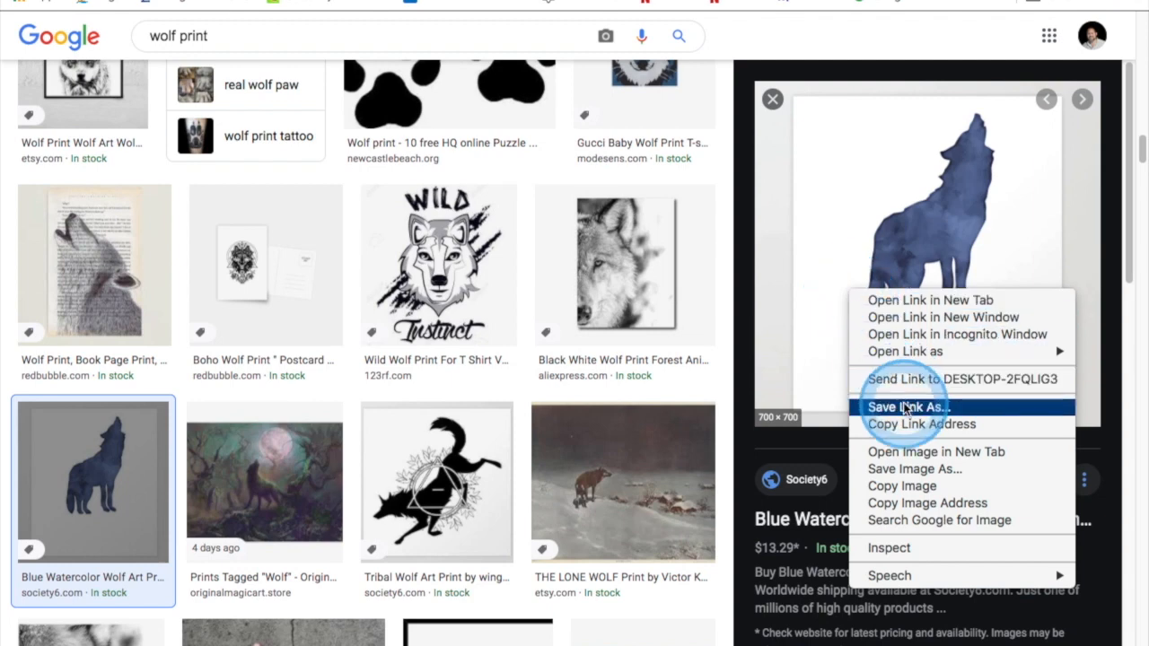
left_click(898, 470)
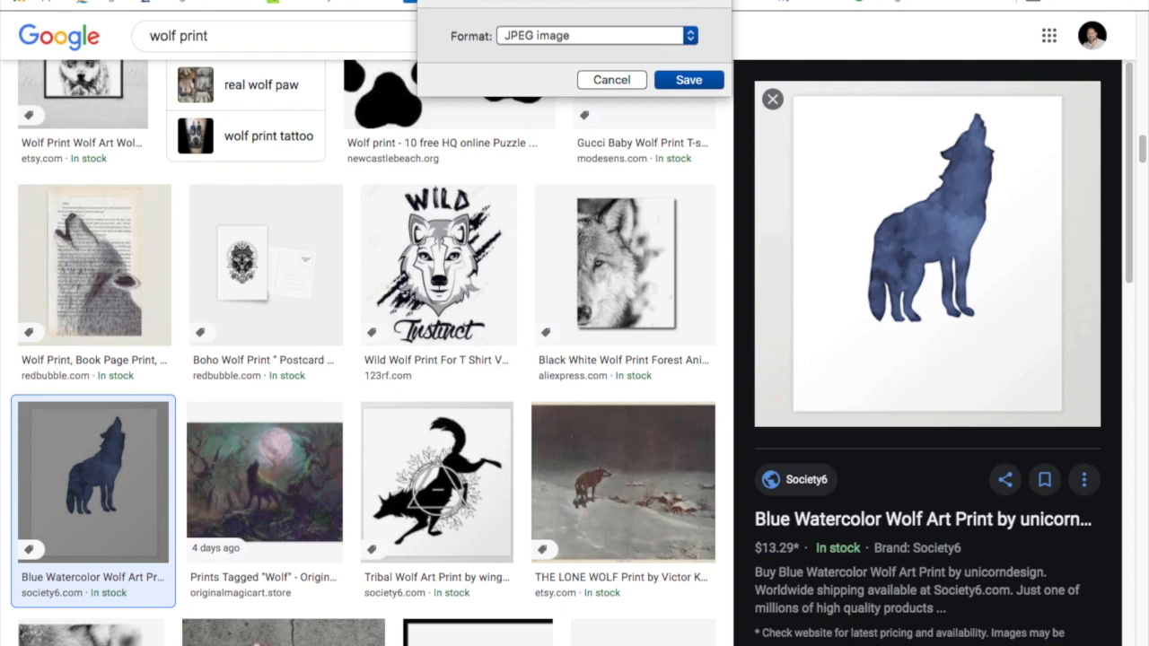
left_click(702, 81)
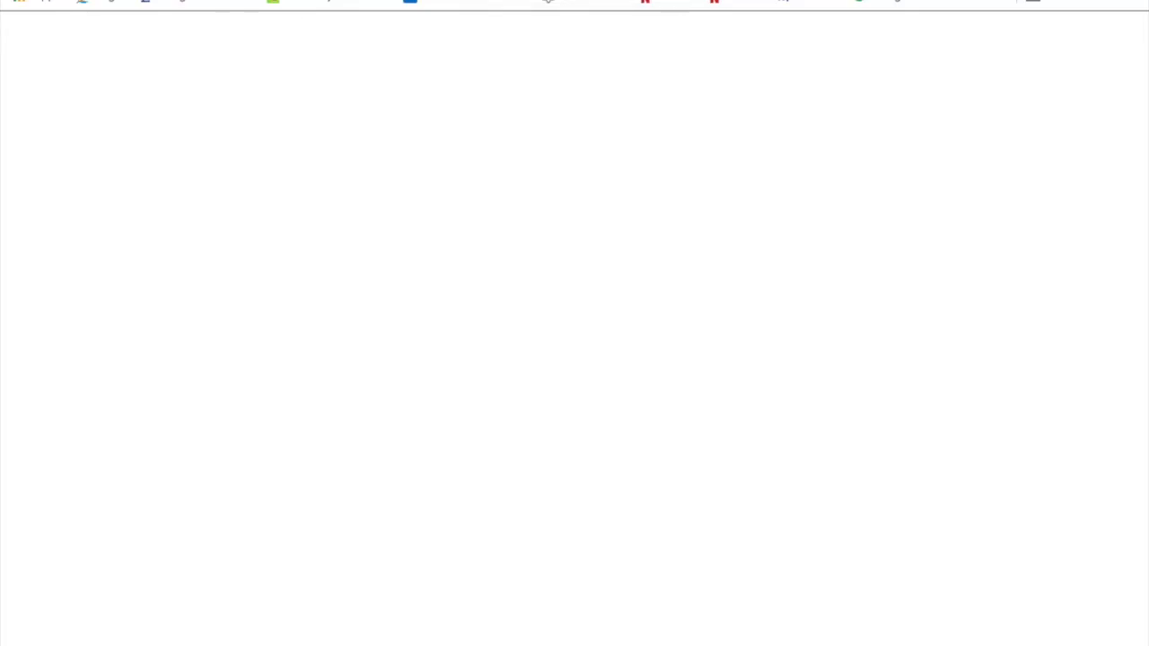
Switch to the Online-Convert site and open its image converter for the SVG format
scroll(487, 123, "up", 1)
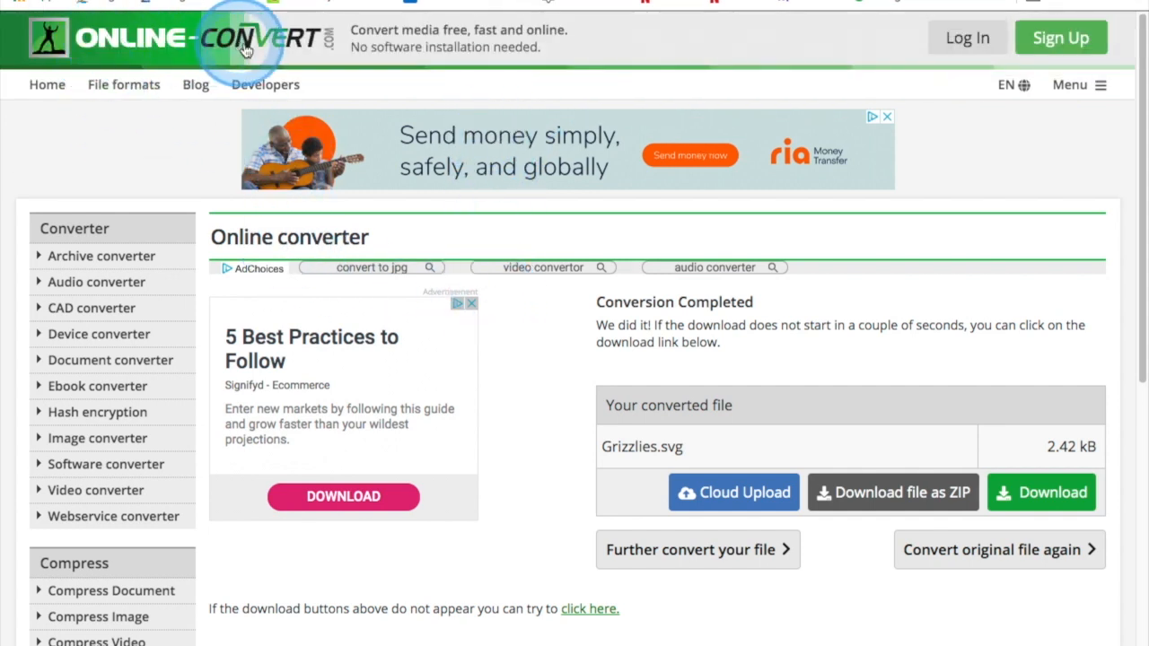
scroll(270, 437, "down", 1)
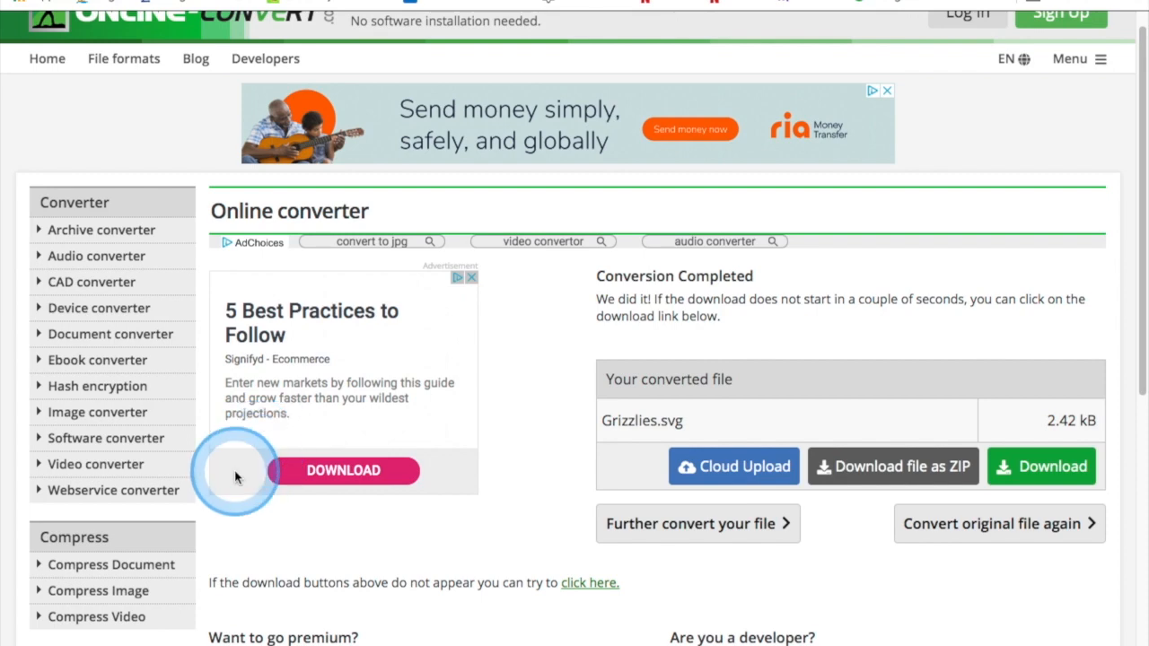
scroll(225, 471, "up", 1)
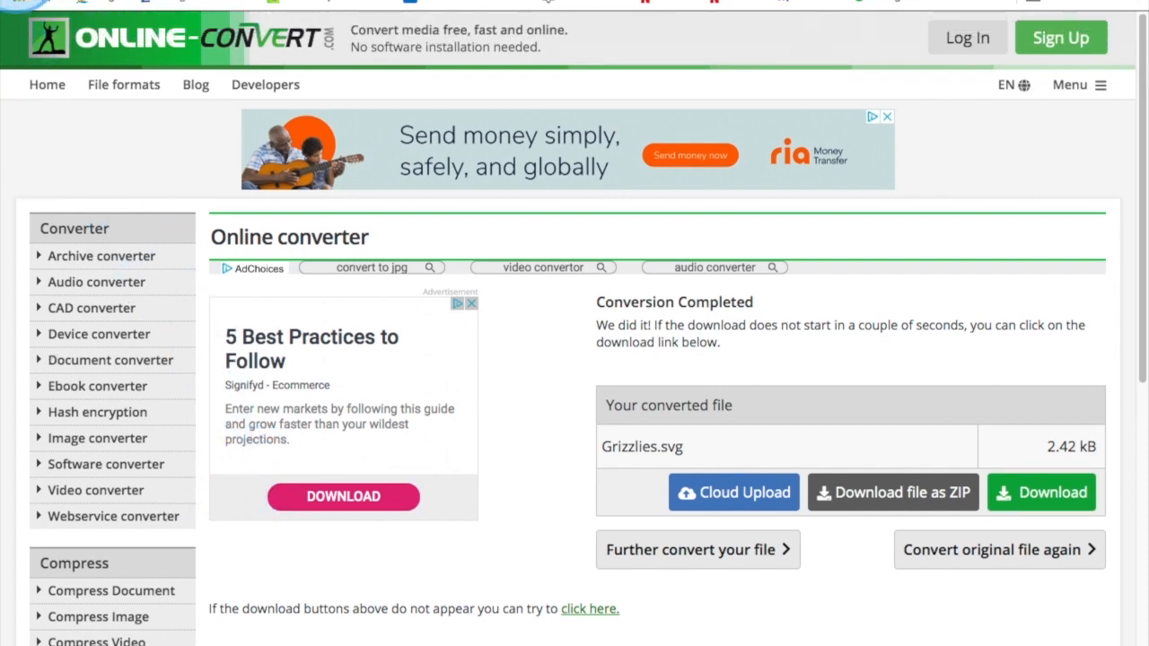
left_click(16, 2)
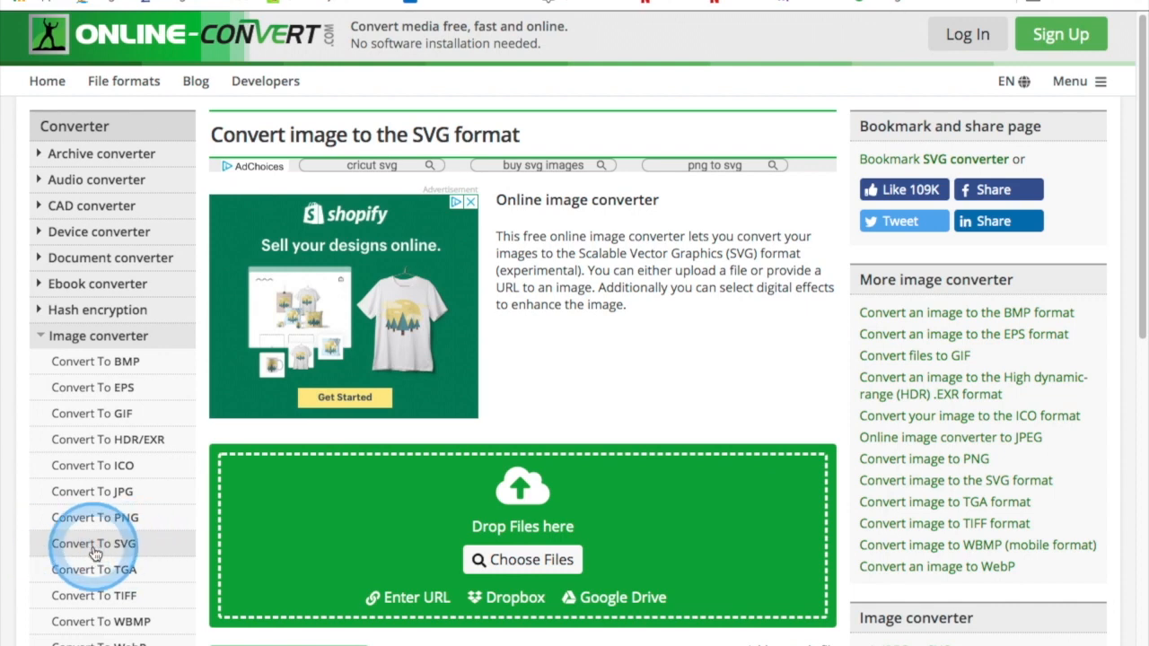
left_click(94, 545)
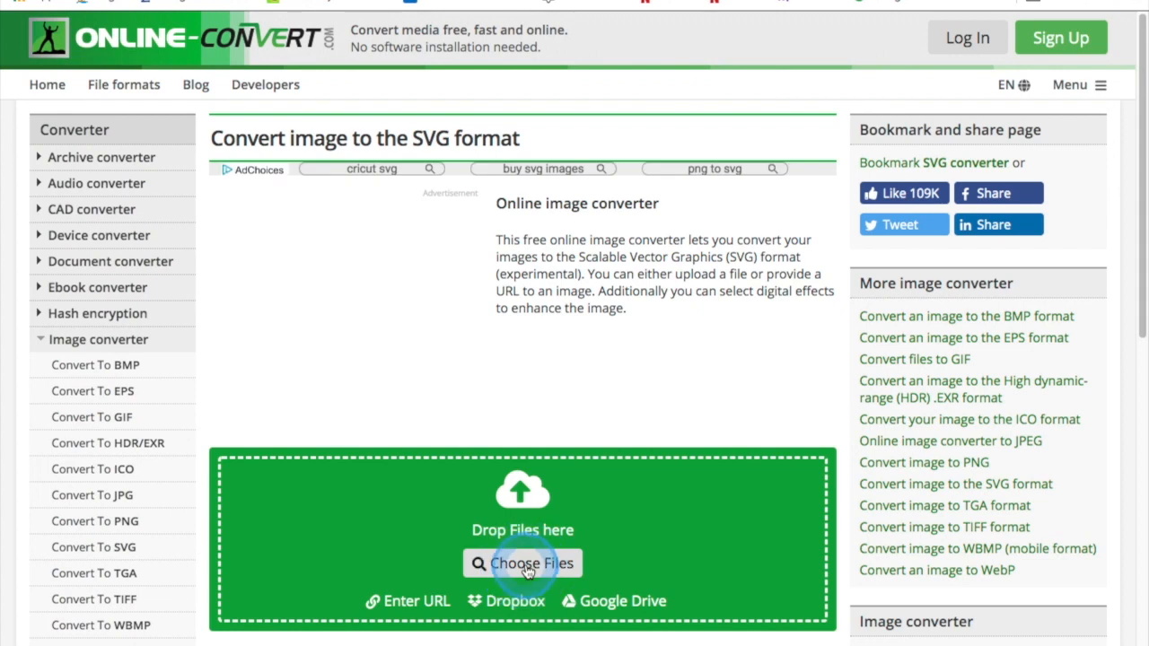
Upload the downloaded file wolf print .1g4zt to the converter and start its conversion to SVG
left_click(527, 565)
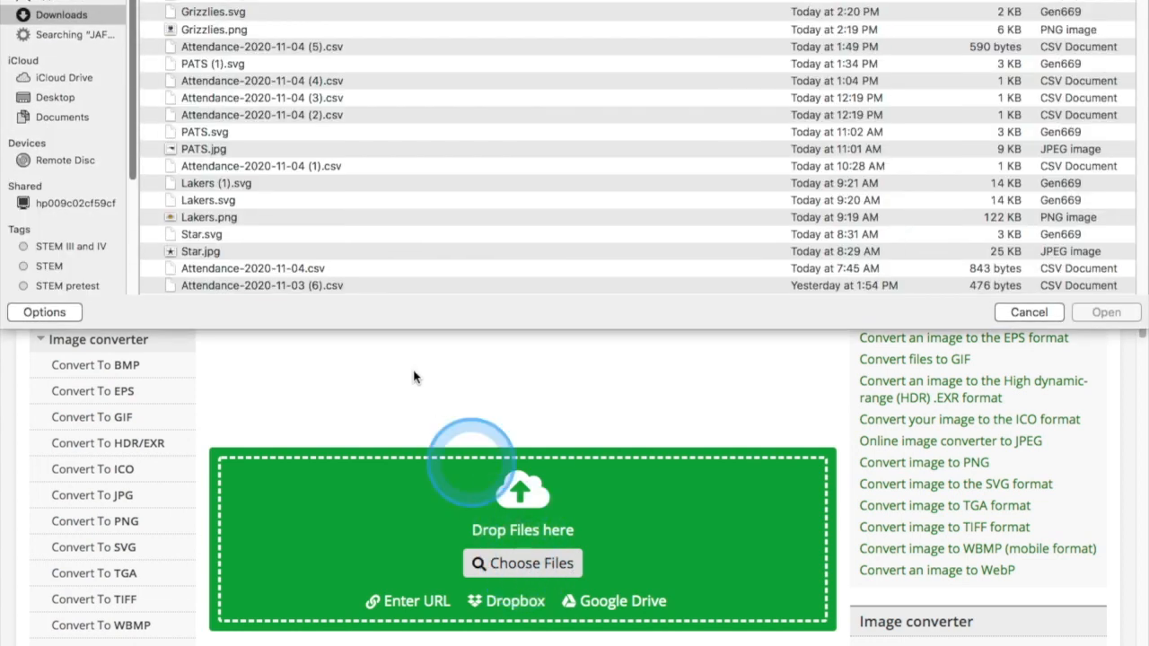
left_click(211, 3)
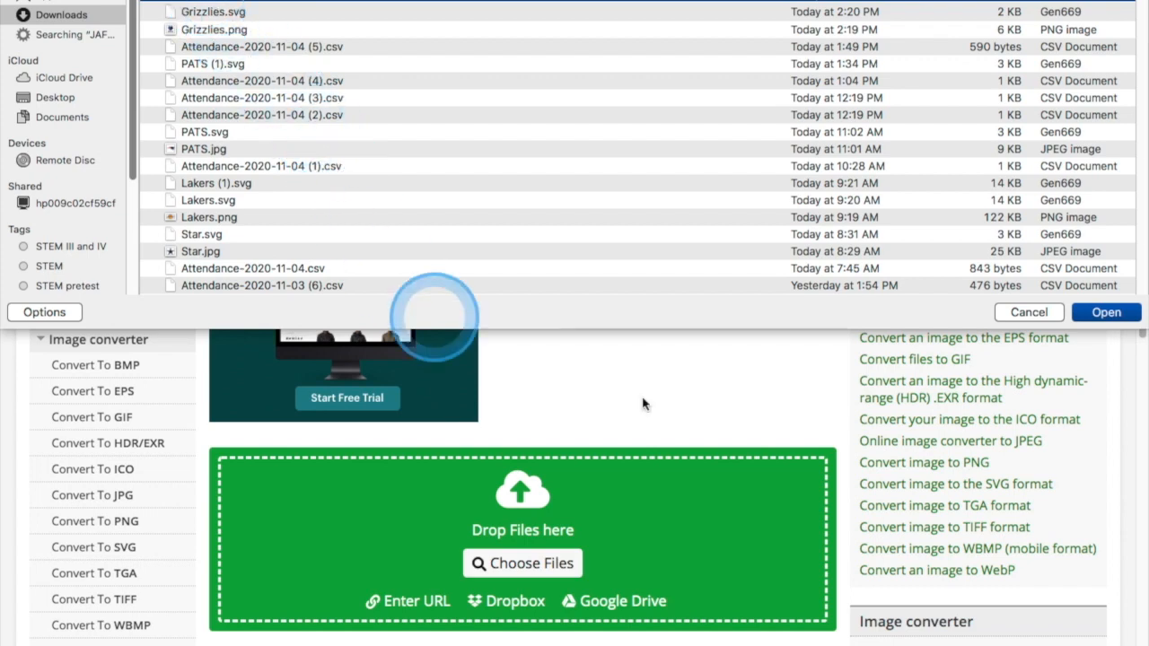
left_click(1106, 312)
left_click(817, 588)
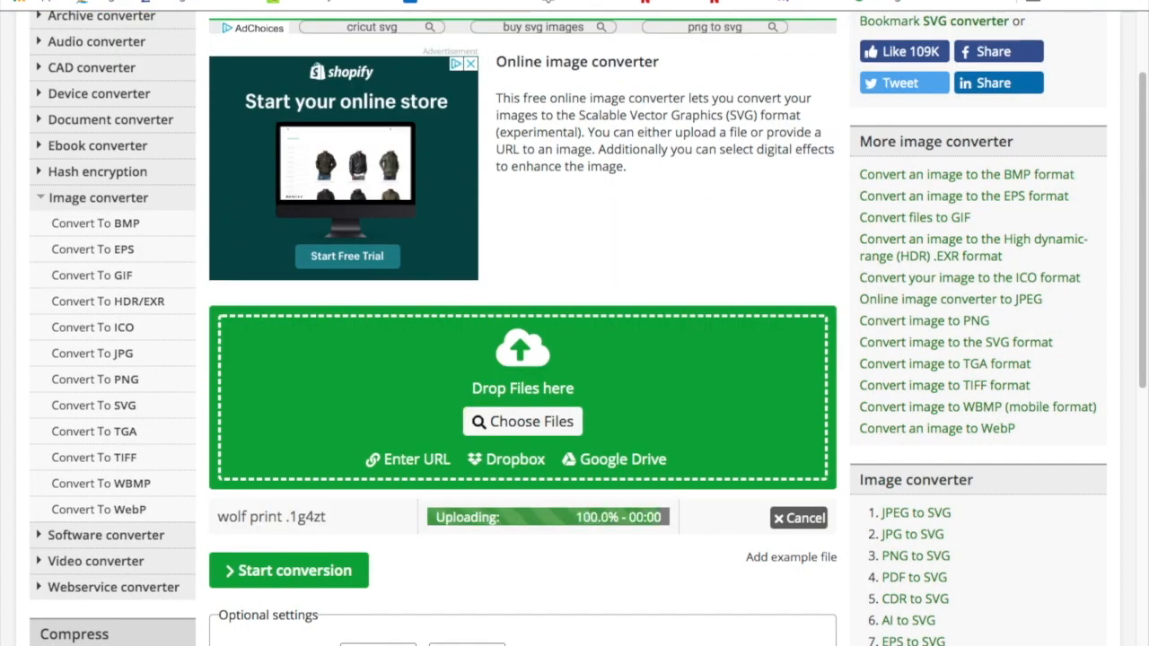
left_click(433, 569)
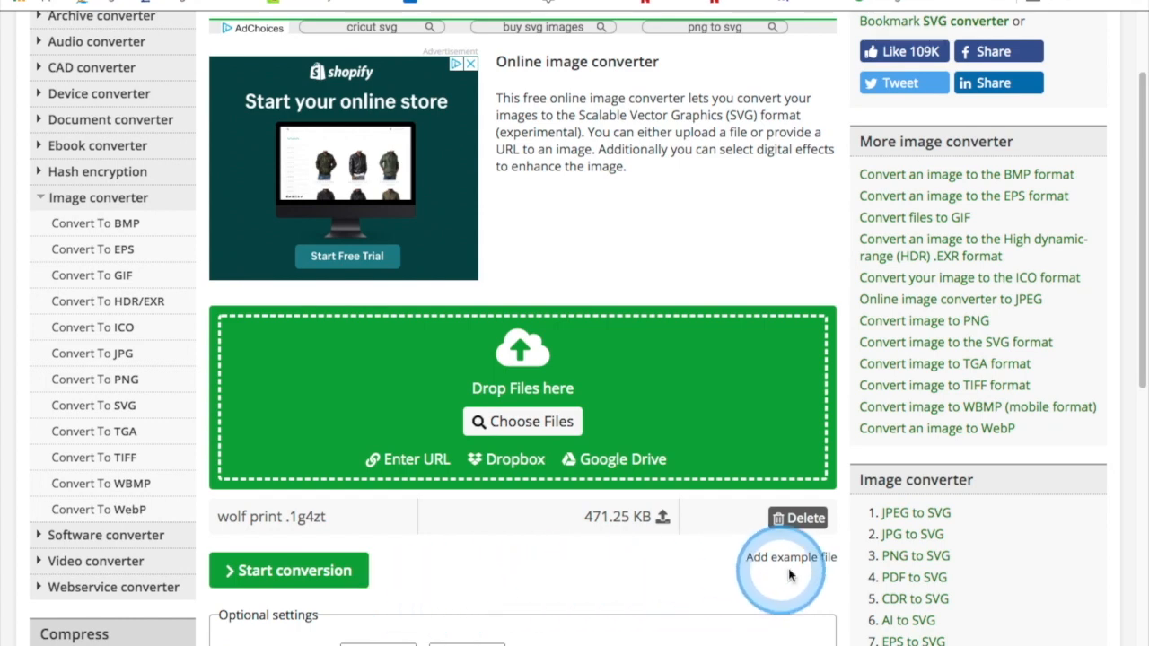
left_click(339, 580)
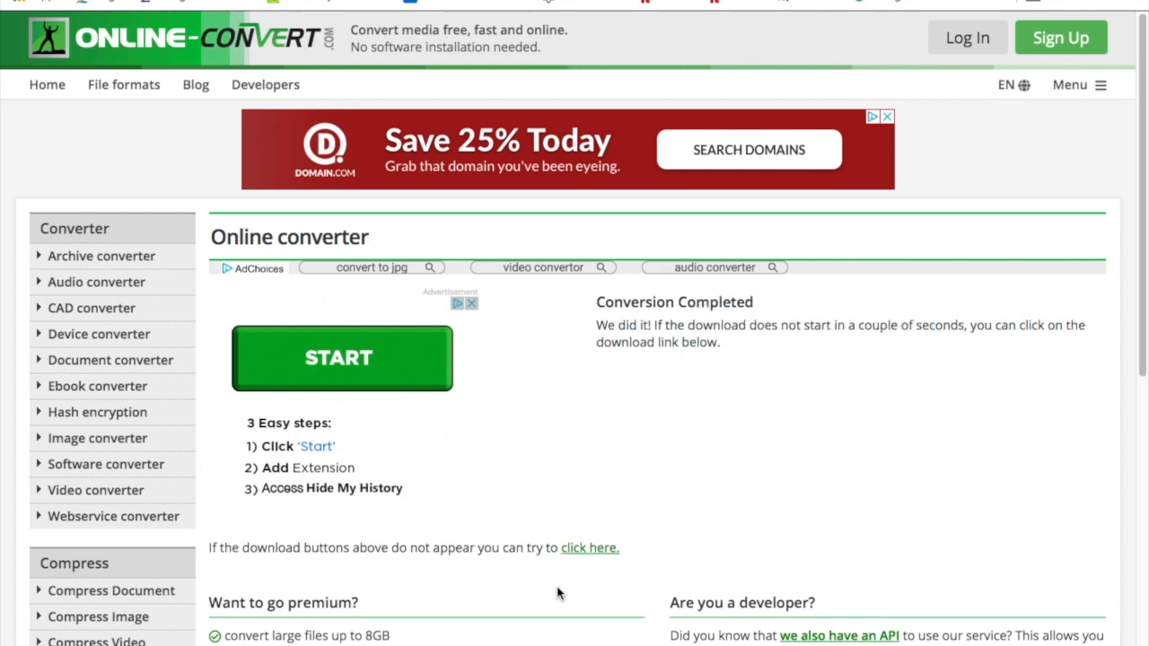
Look through the list of converted files and download wolf print _1.svg
mouse_move(556, 593)
left_mouse_down()
mouse_move(526, 623)
mouse_move(551, 589)
mouse_move(531, 596)
mouse_move(500, 642)
left_mouse_up()
scroll(500, 628, "down", 8)
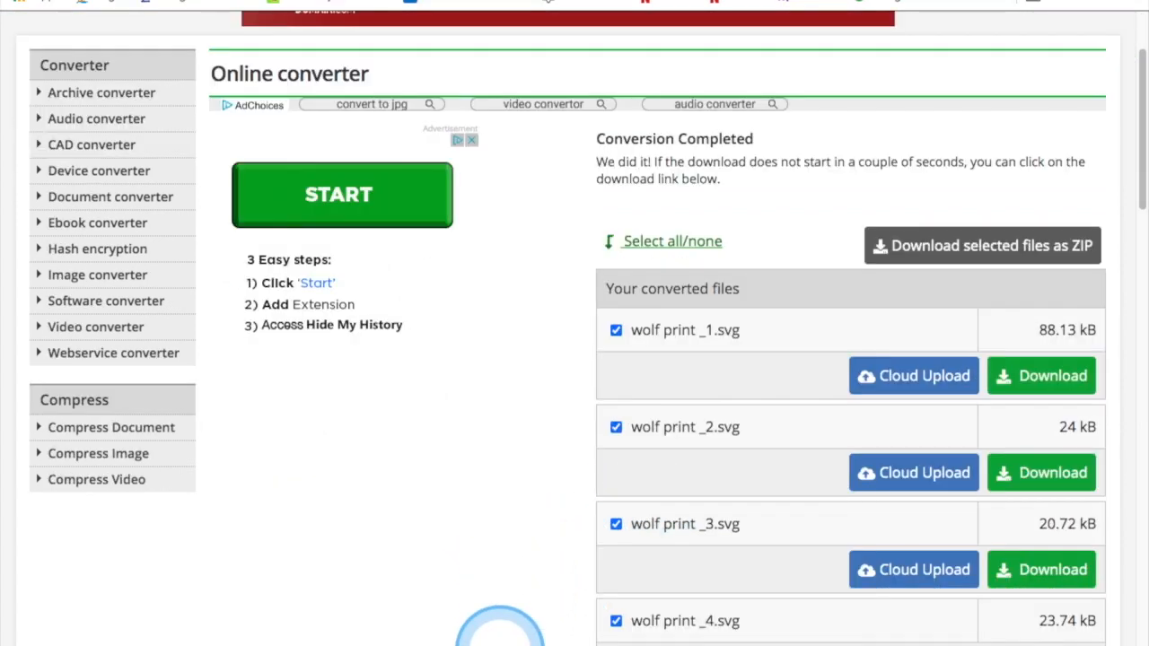
scroll(500, 629, "down", 2)
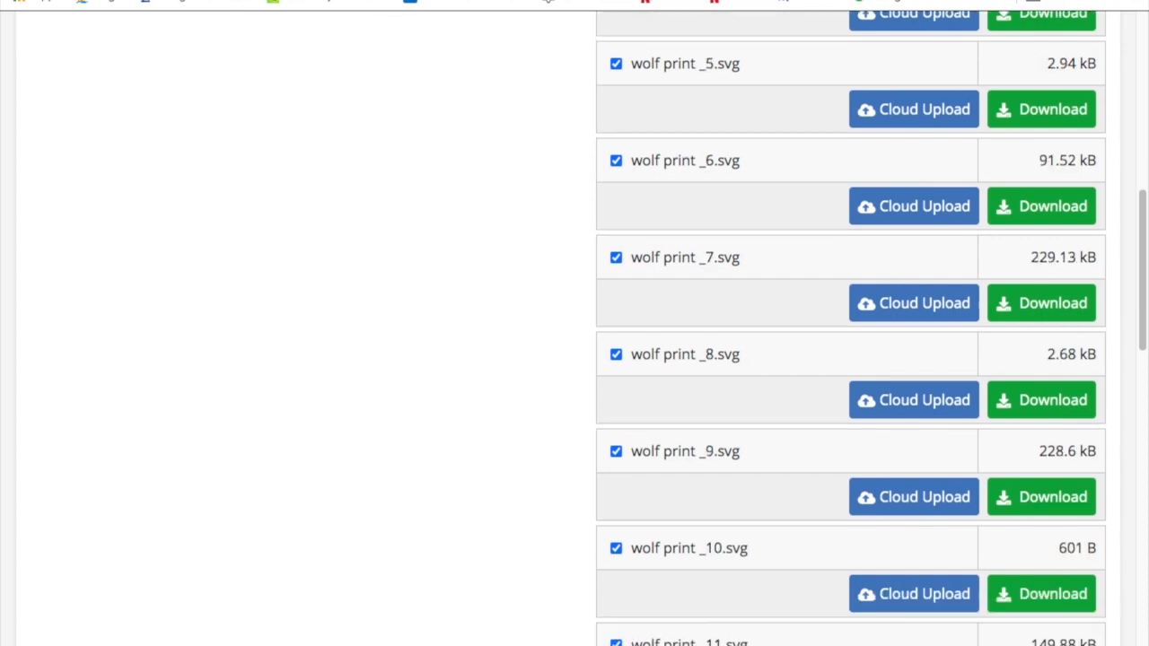
scroll(500, 628, "up", 9)
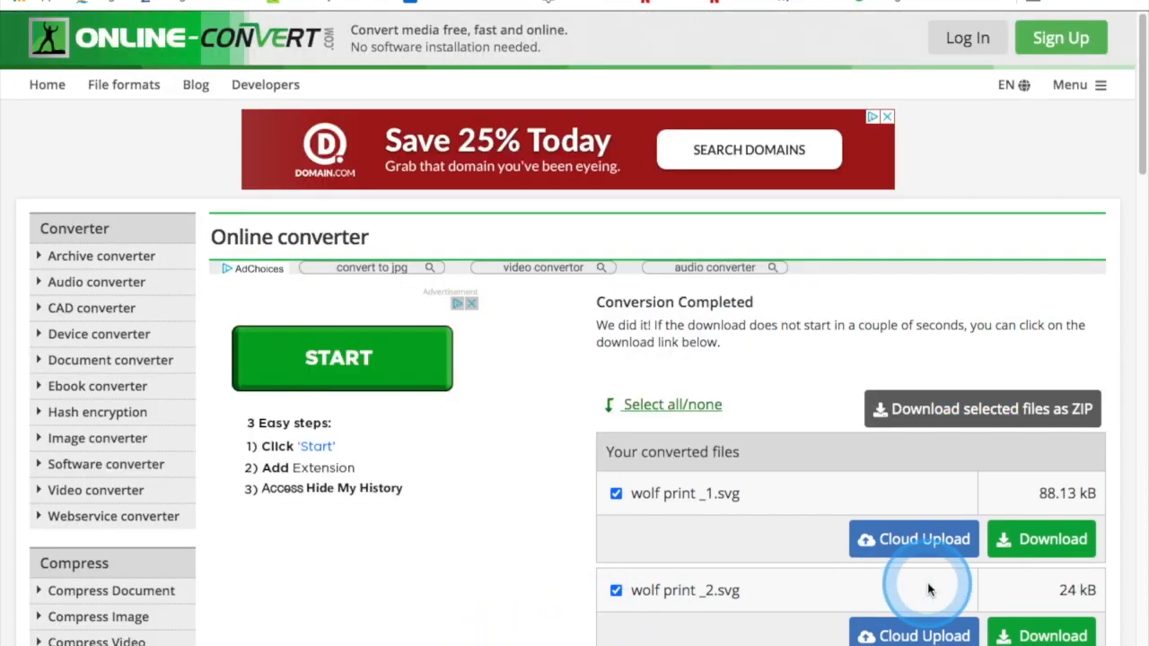
left_click(1052, 553)
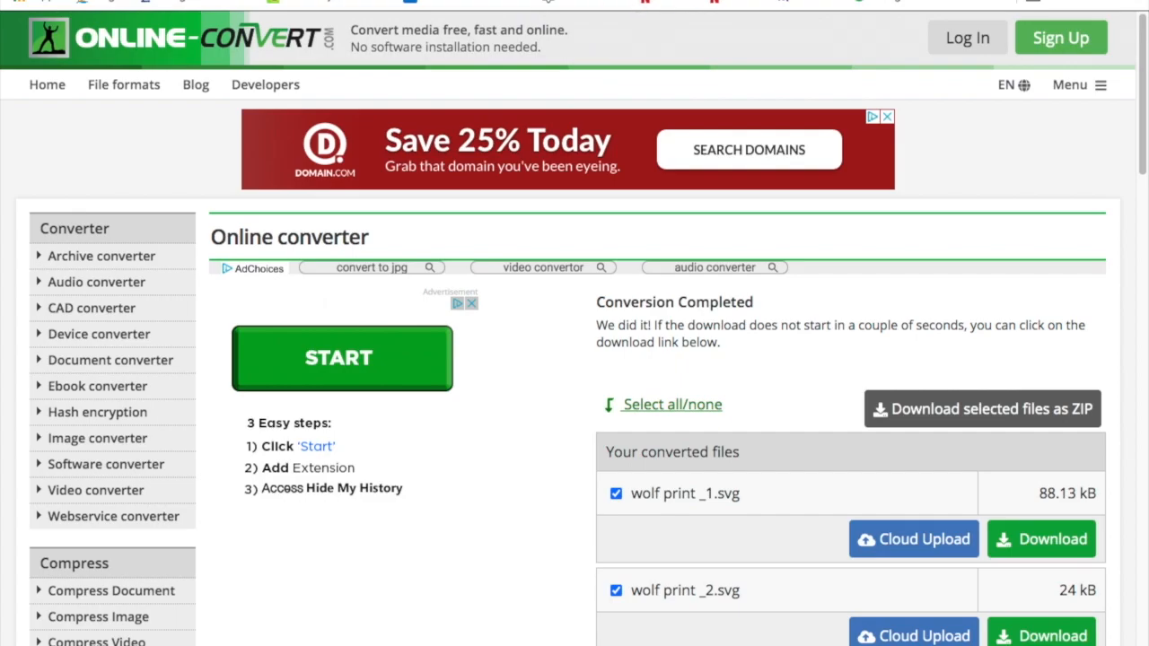
Switch to the Tinkercad phone case design and import wolf print _1.svg at a scale of 80, centred on the artboard
left_click(410, 3)
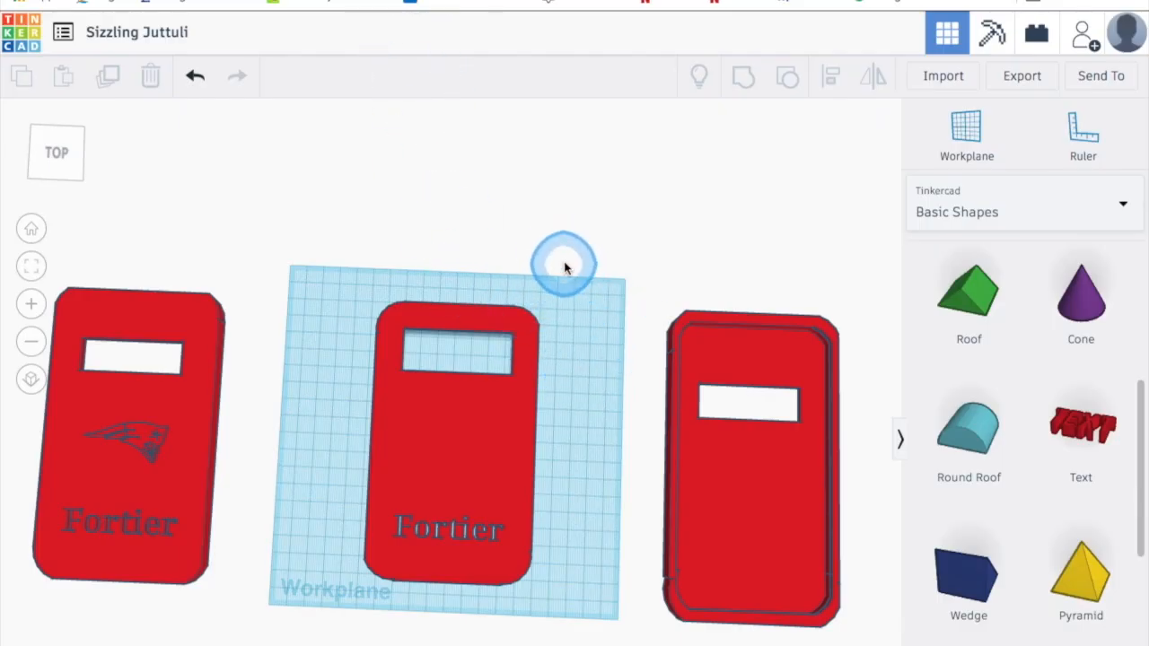
left_click(939, 77)
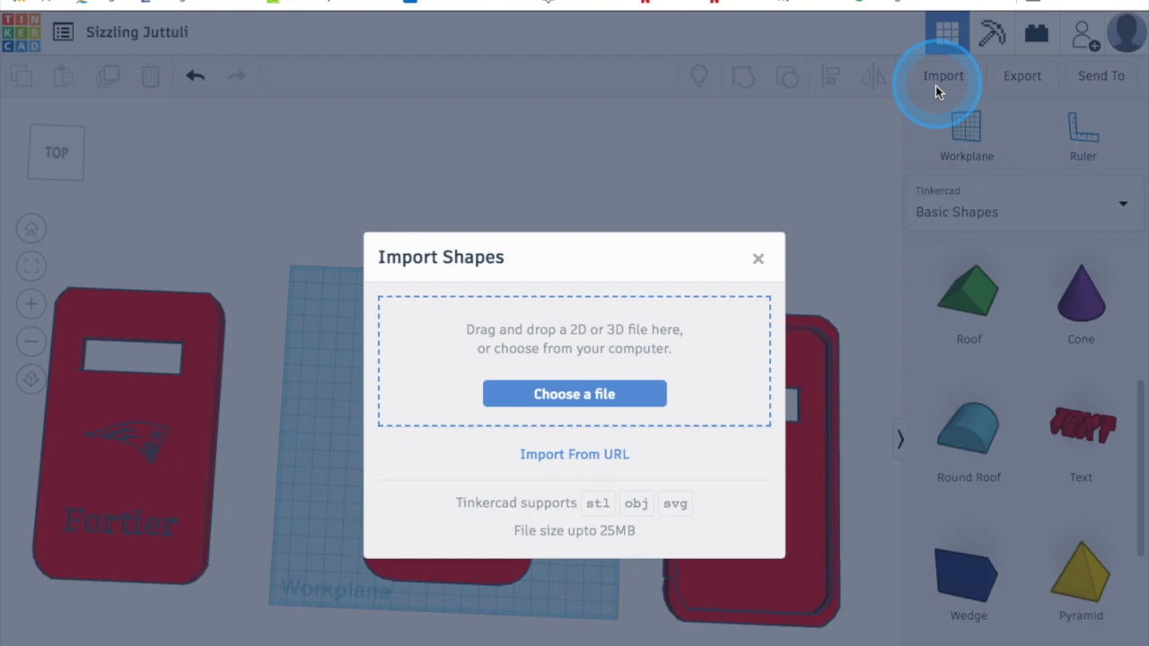
left_click(580, 397)
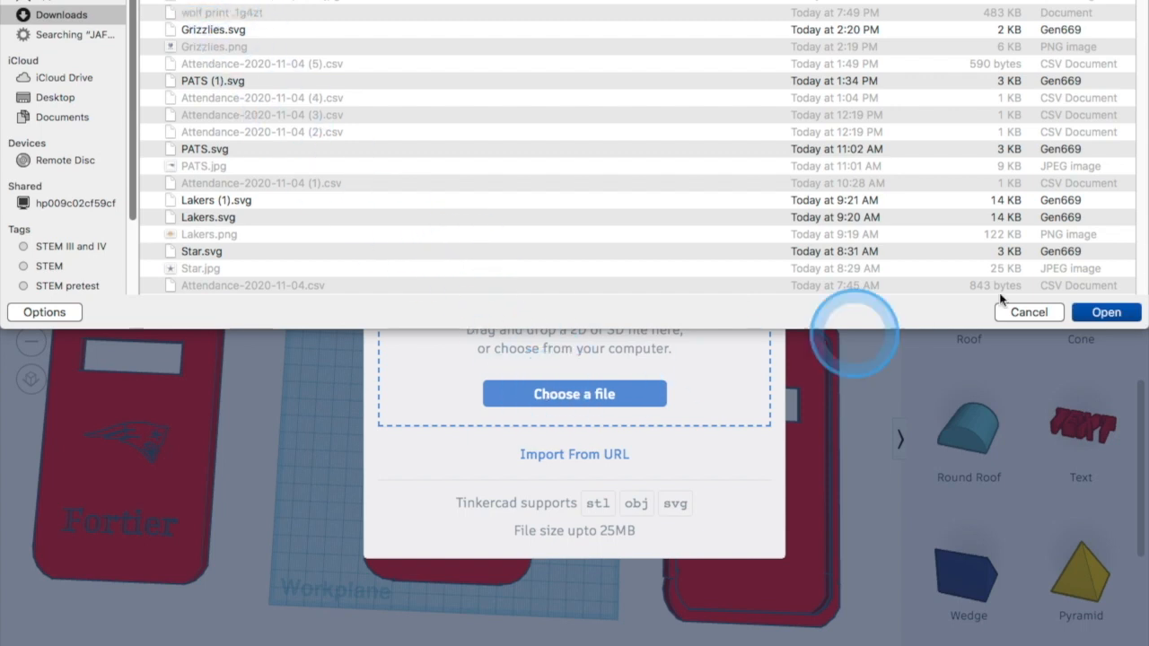
left_click(1094, 314)
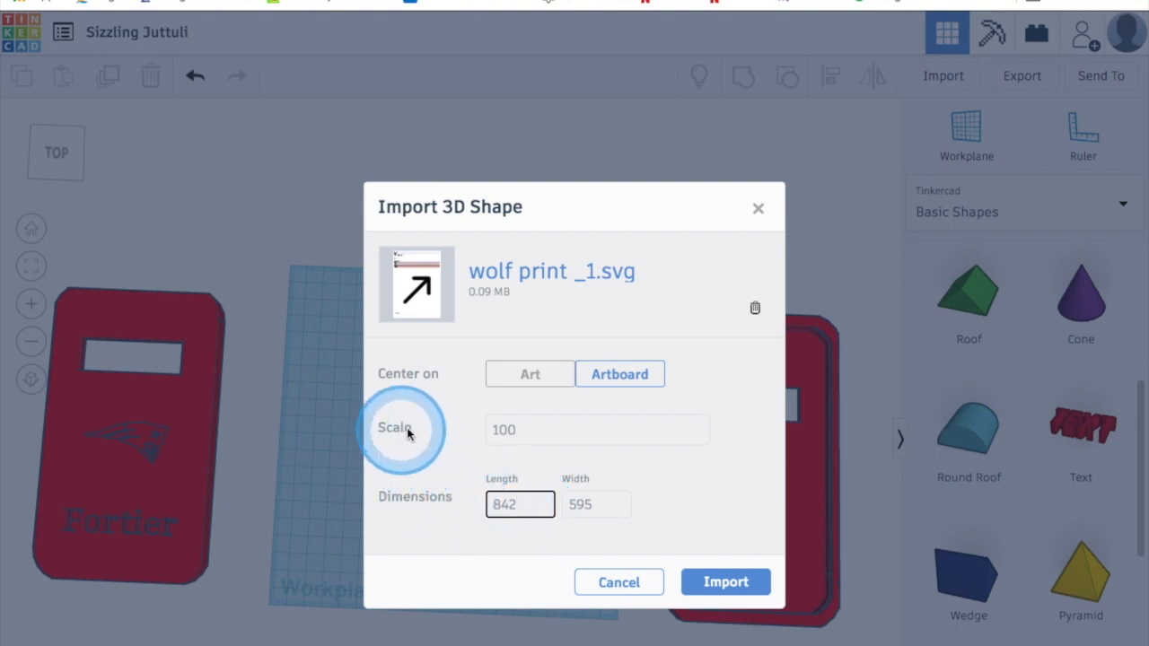
left_click(524, 429)
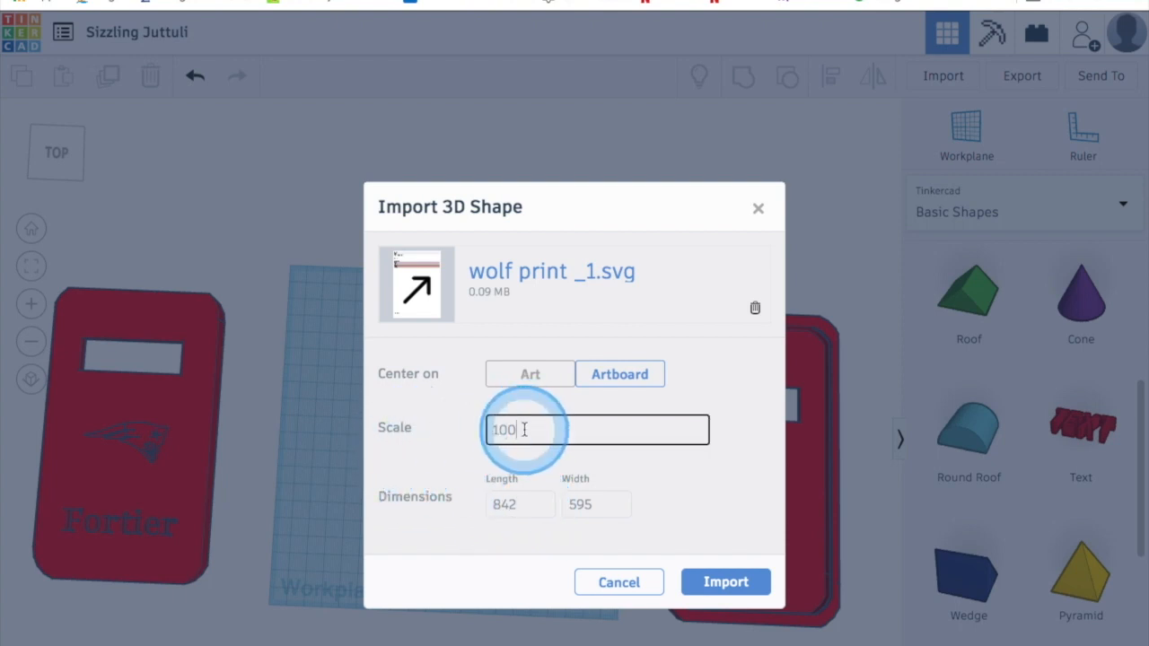
type("1")
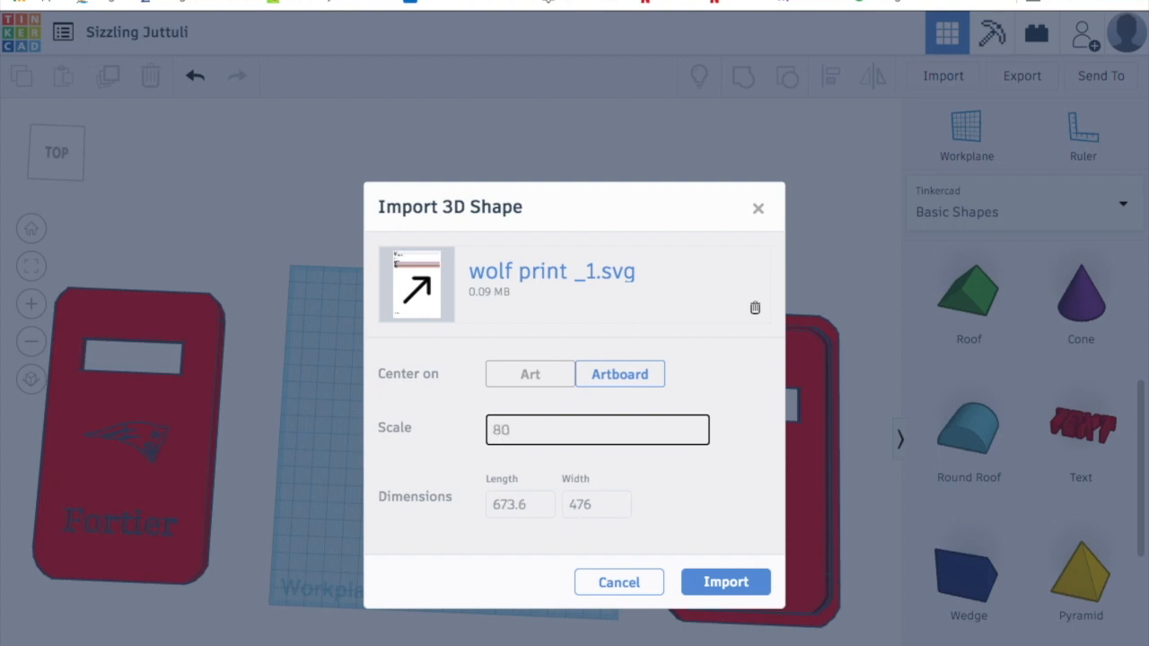
left_click(725, 583)
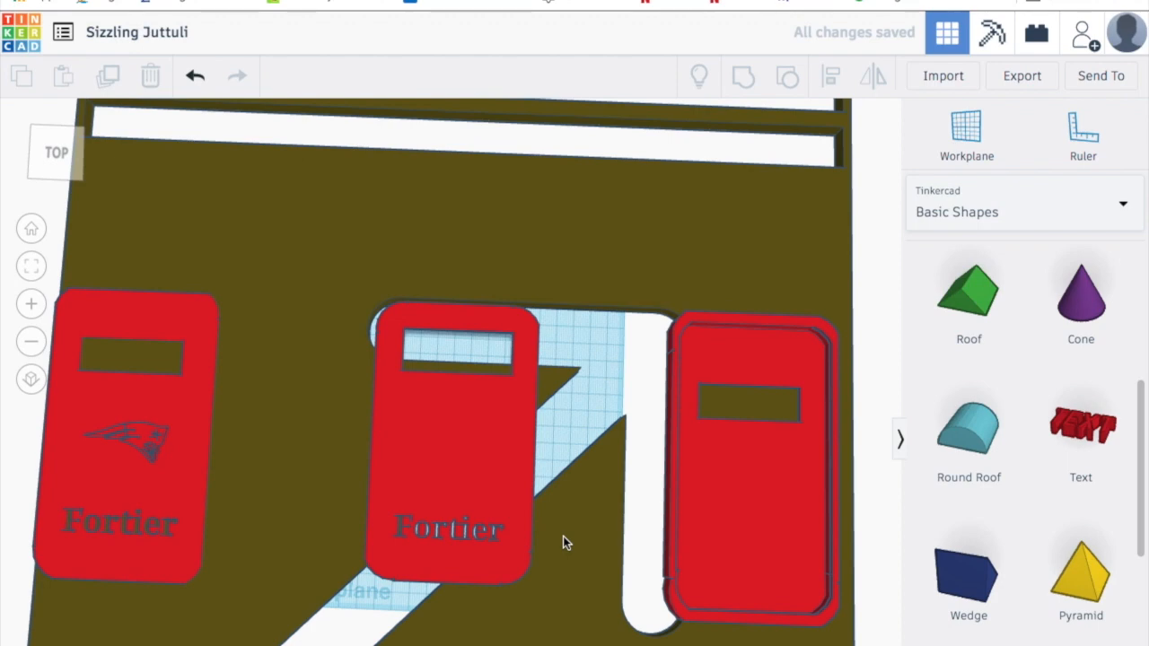
Move the imported arrow-page shape sideways over the phone cases and delete it from the design
scroll(562, 590, "down", 5)
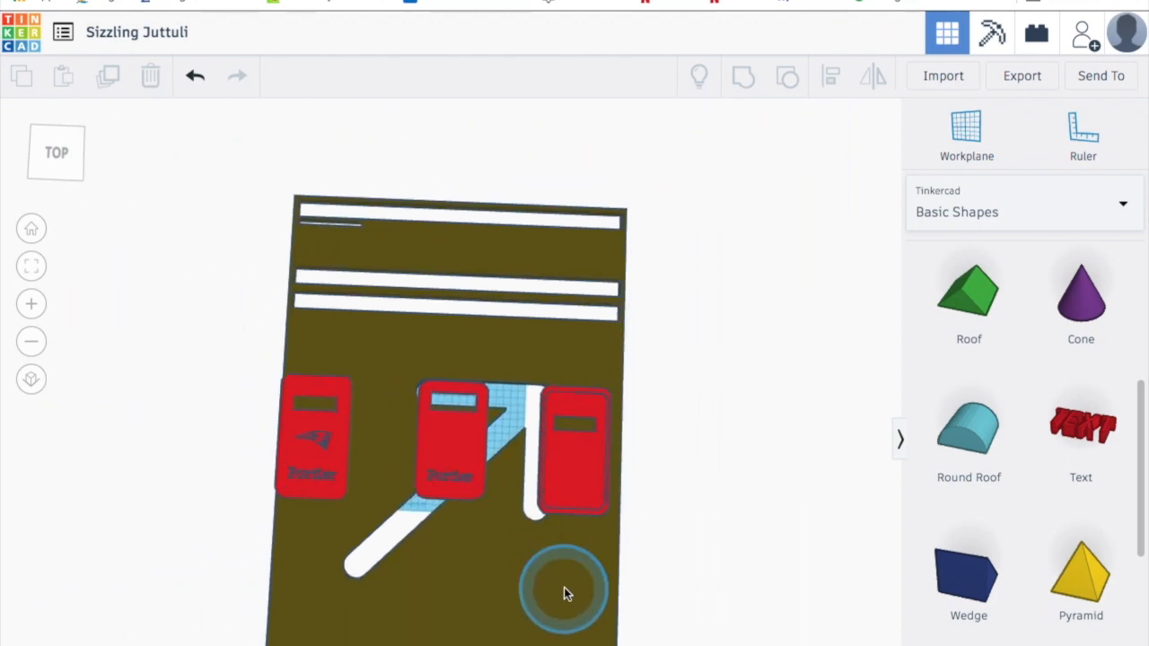
left_click_drag(513, 628, 618, 612)
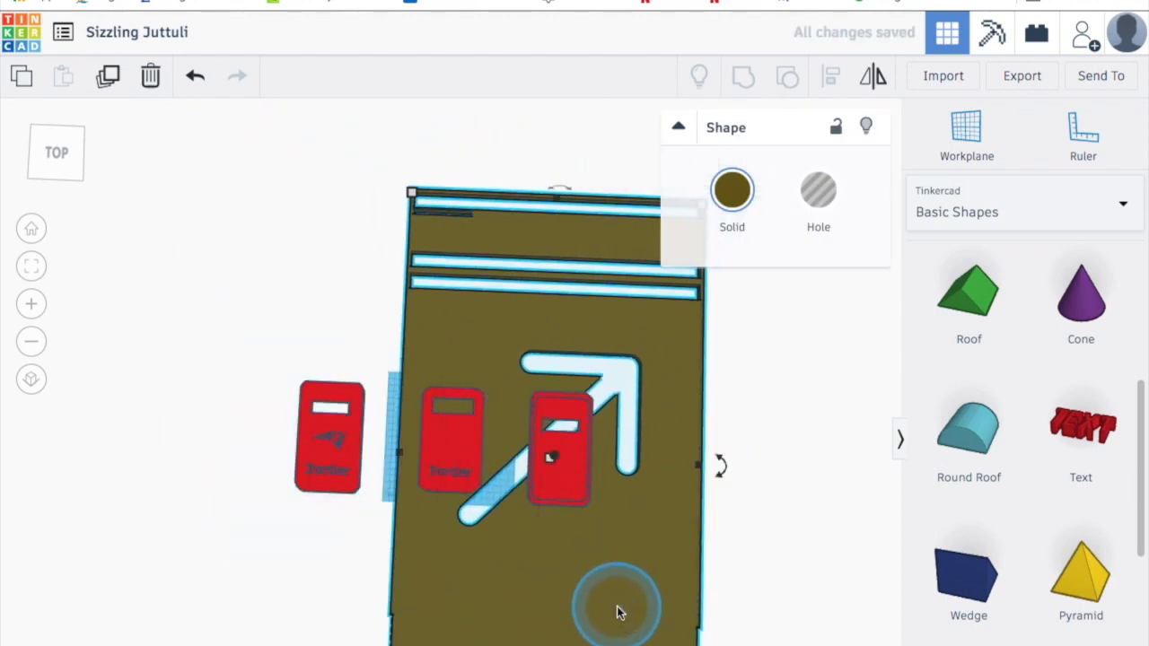
key("Delete")
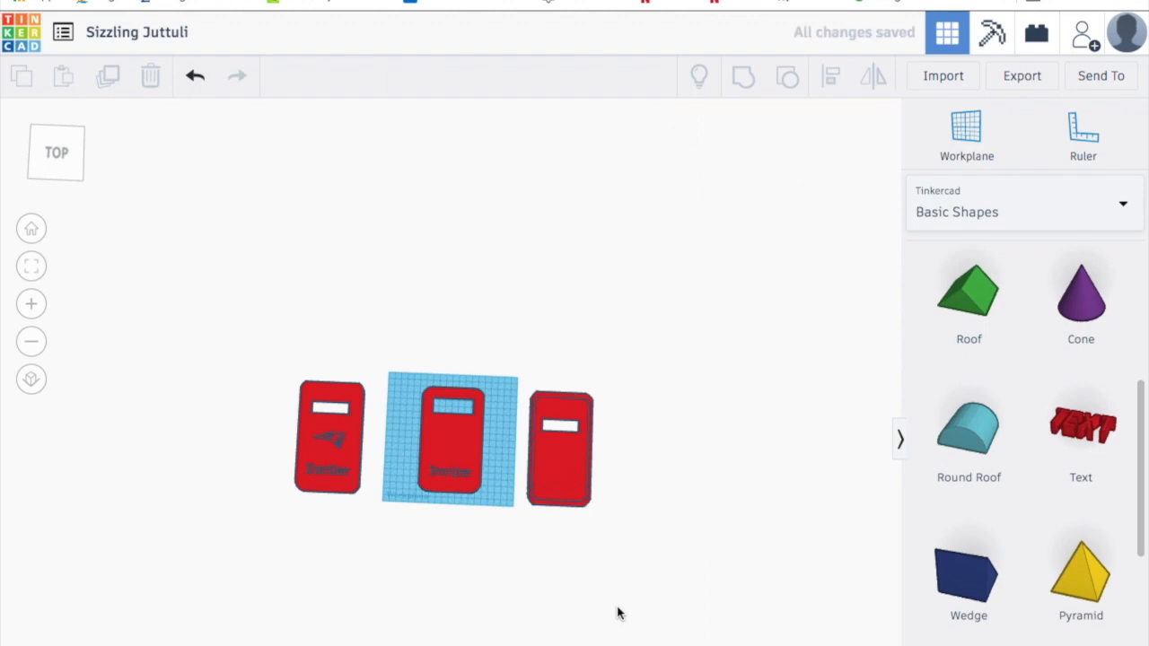
left_click(623, 524)
left_click(617, 271)
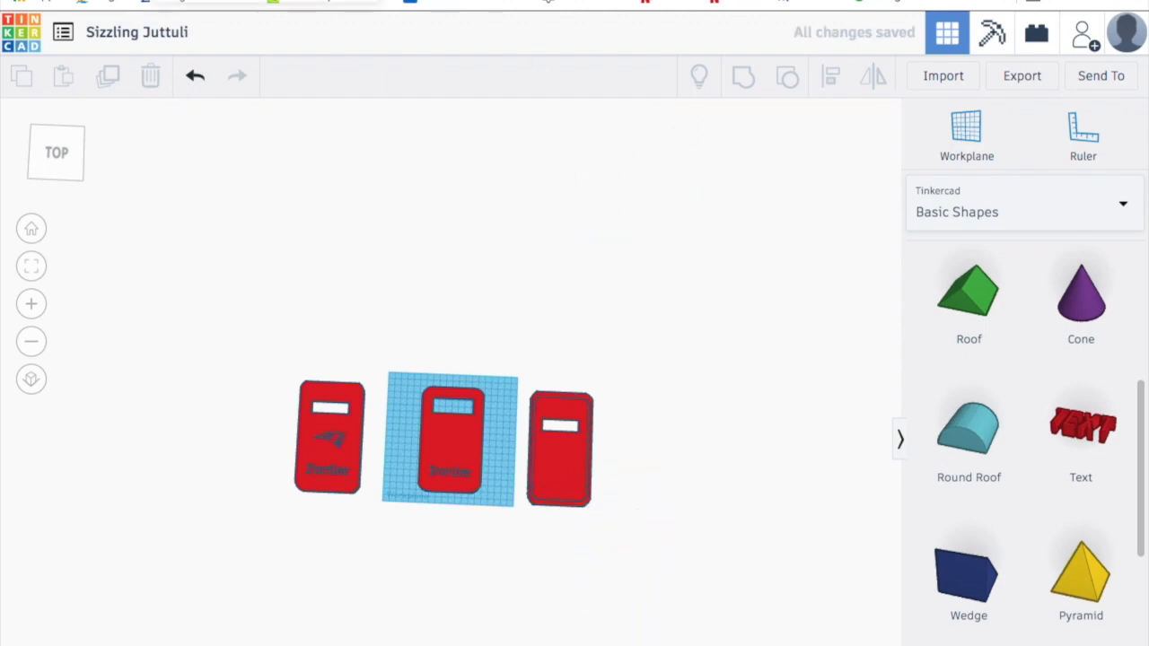
Return to the Online-Convert SVG converter, upload the blue-watercolor-wolf-prints JPEG and convert it
left_click(521, 5)
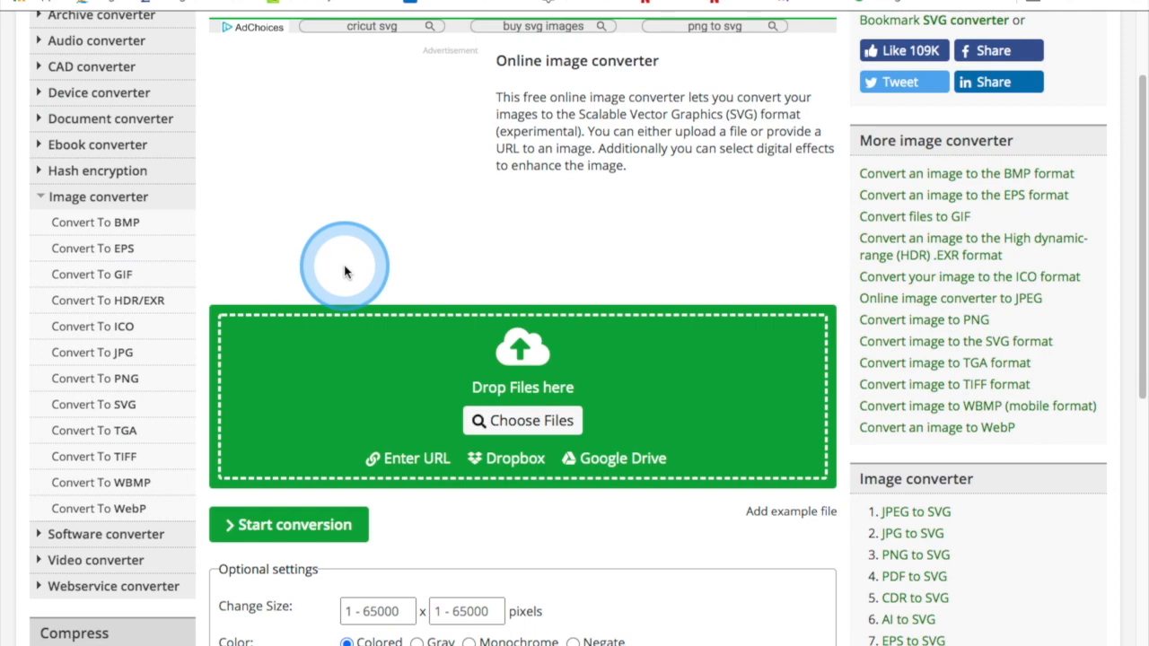
left_click(507, 427)
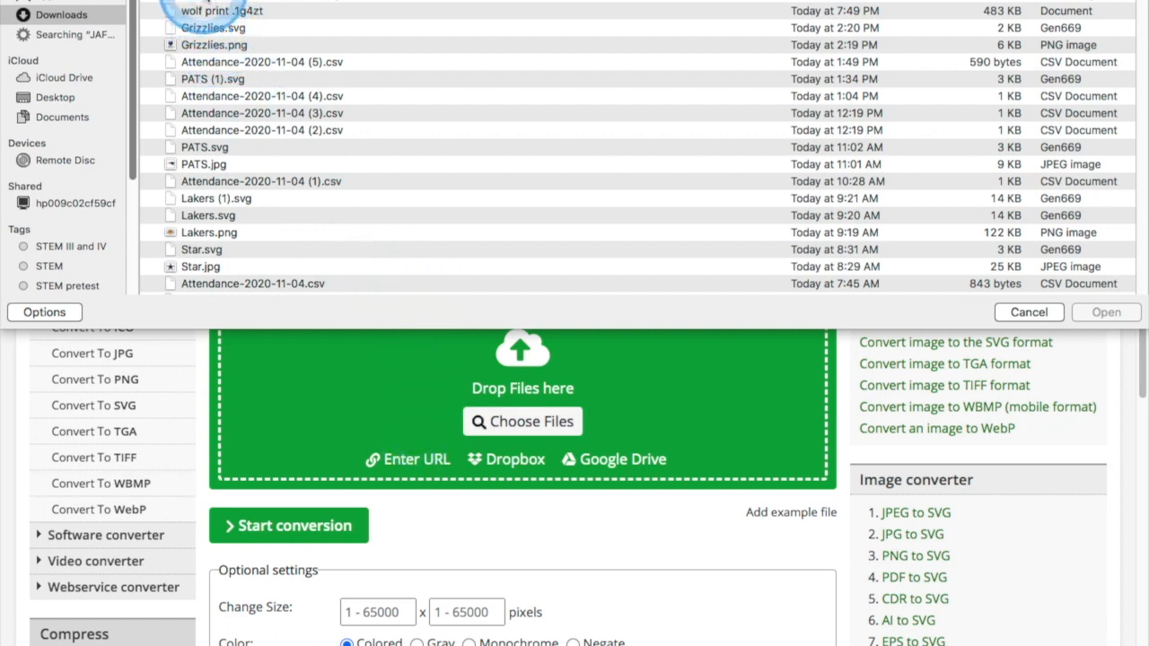
left_click(211, 2)
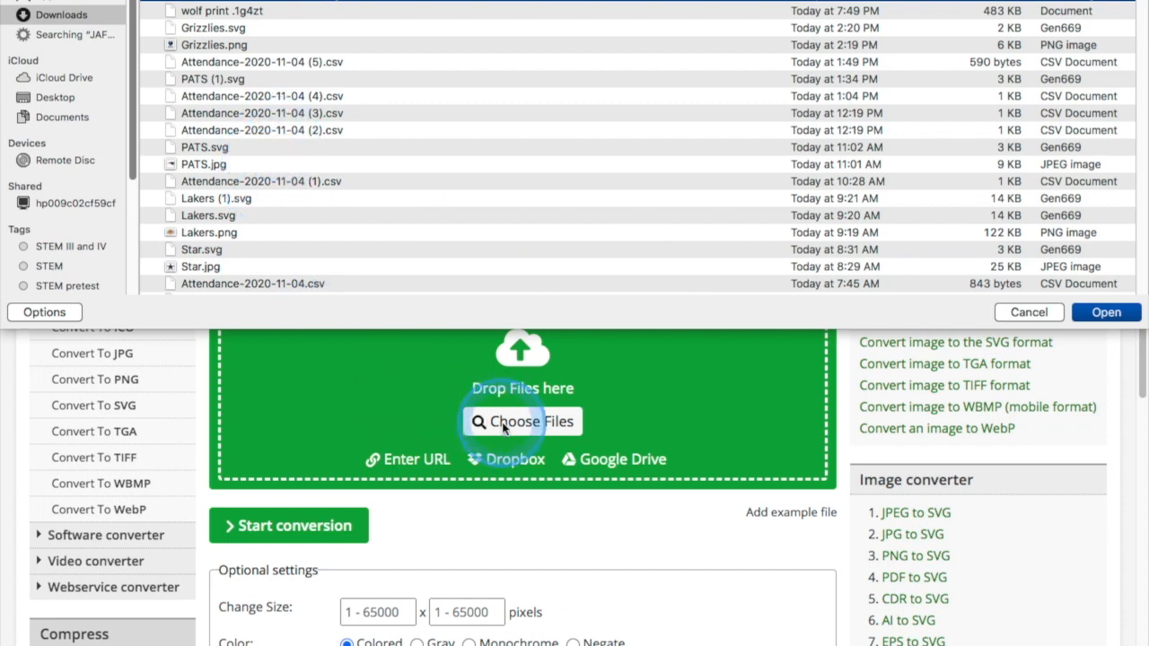
left_click(1107, 313)
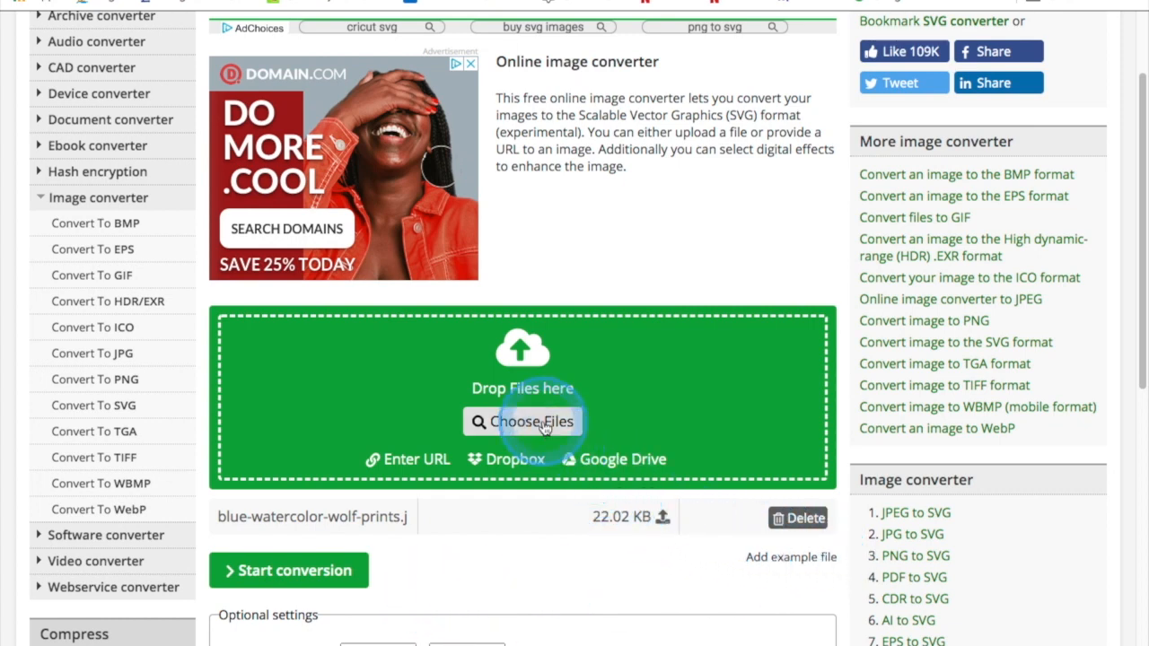
left_click(310, 571)
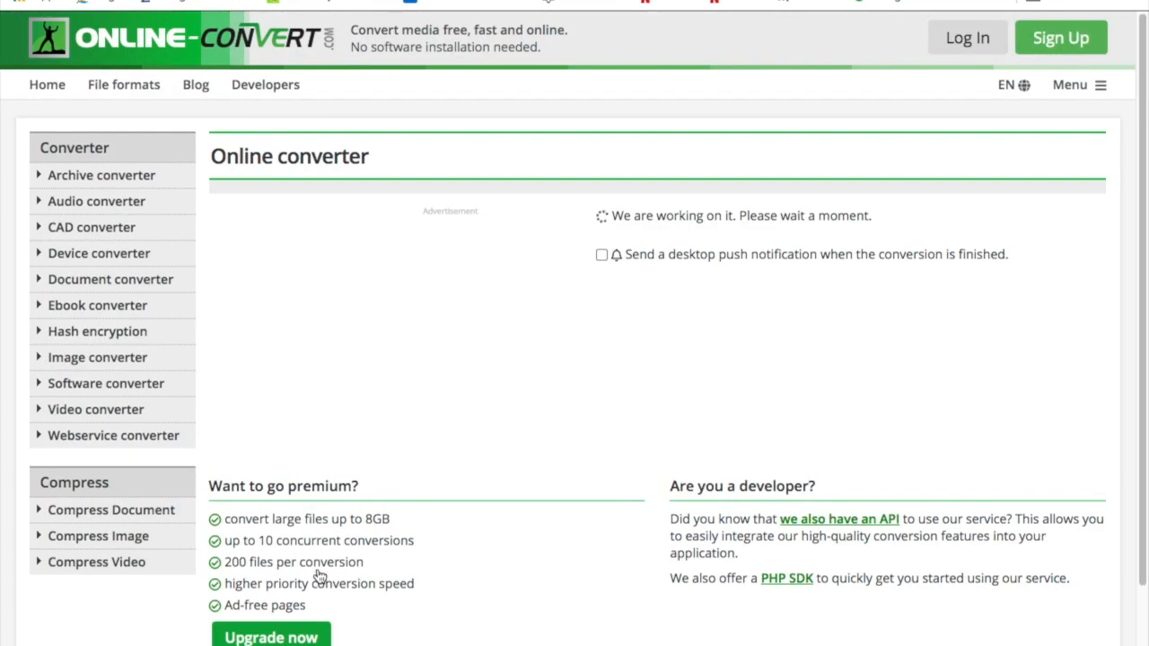
left_click(582, 558)
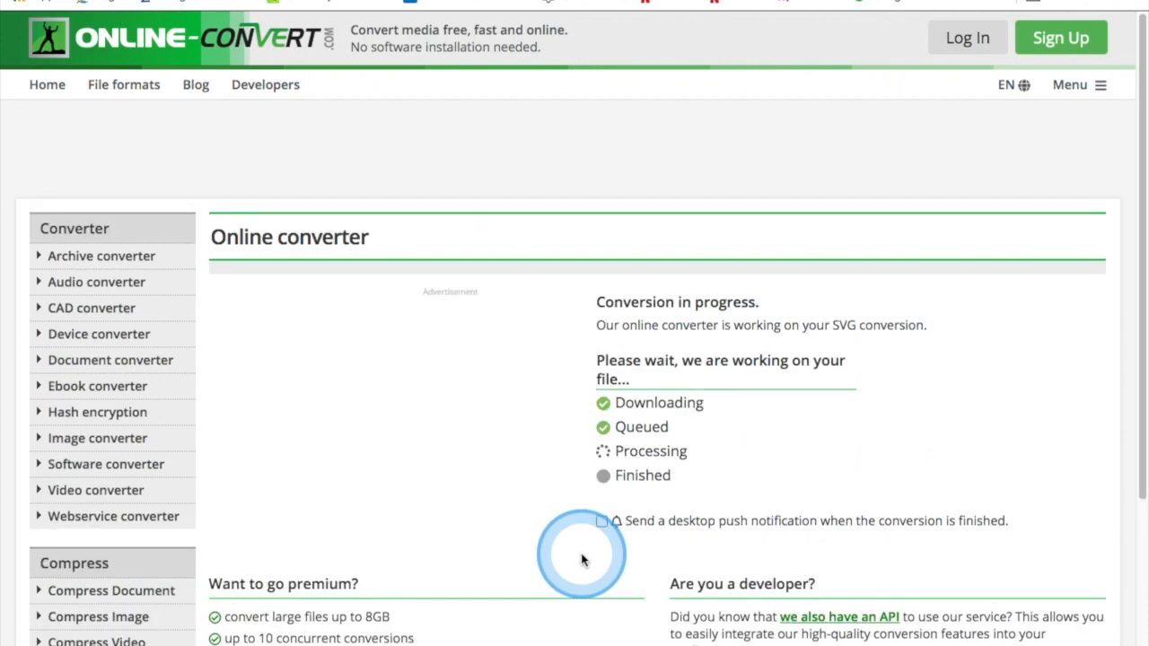
left_click(539, 539)
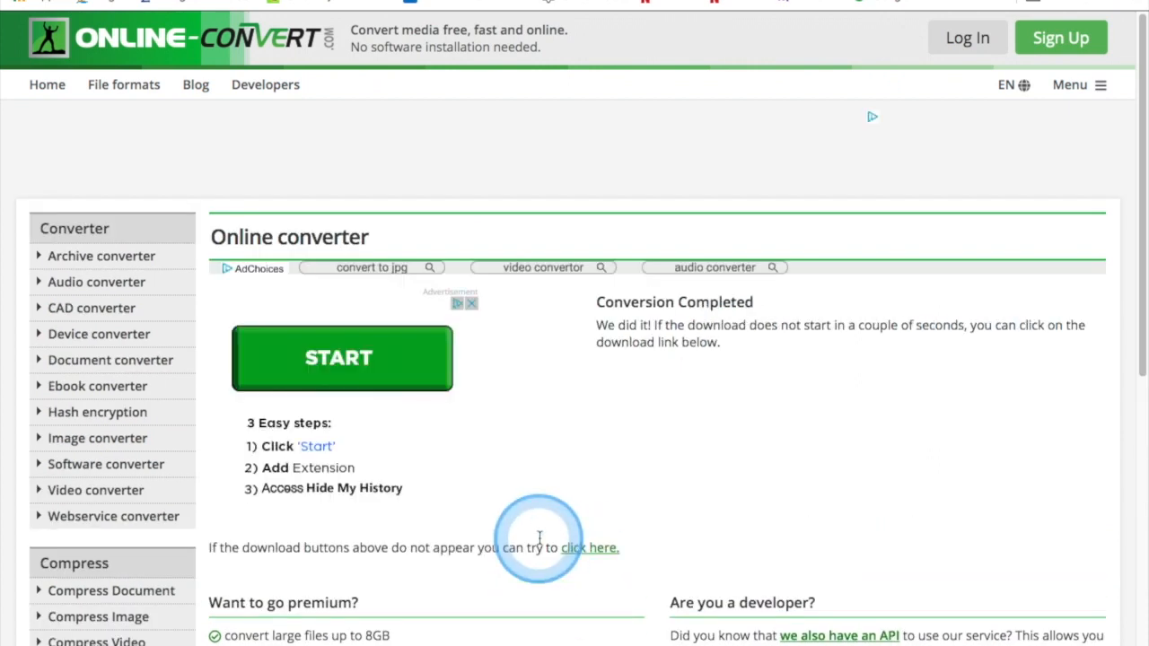
Download the converted blue-watercolor-wolf-prints.svg file
left_click(1025, 506)
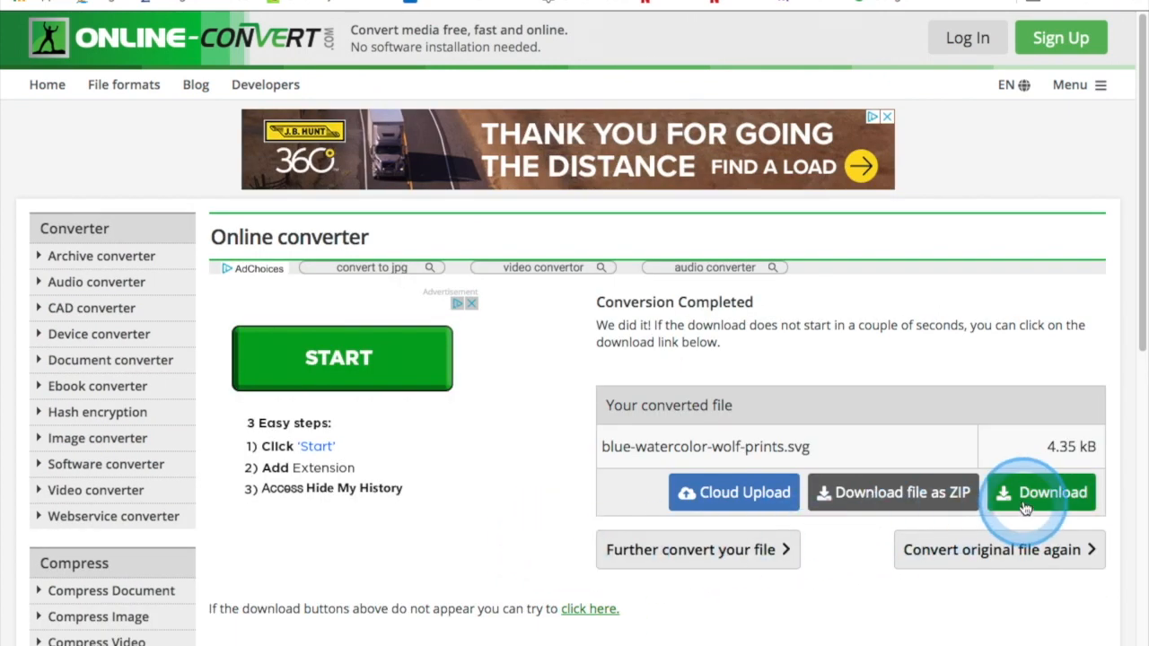
left_click(751, 639)
left_click(1039, 505)
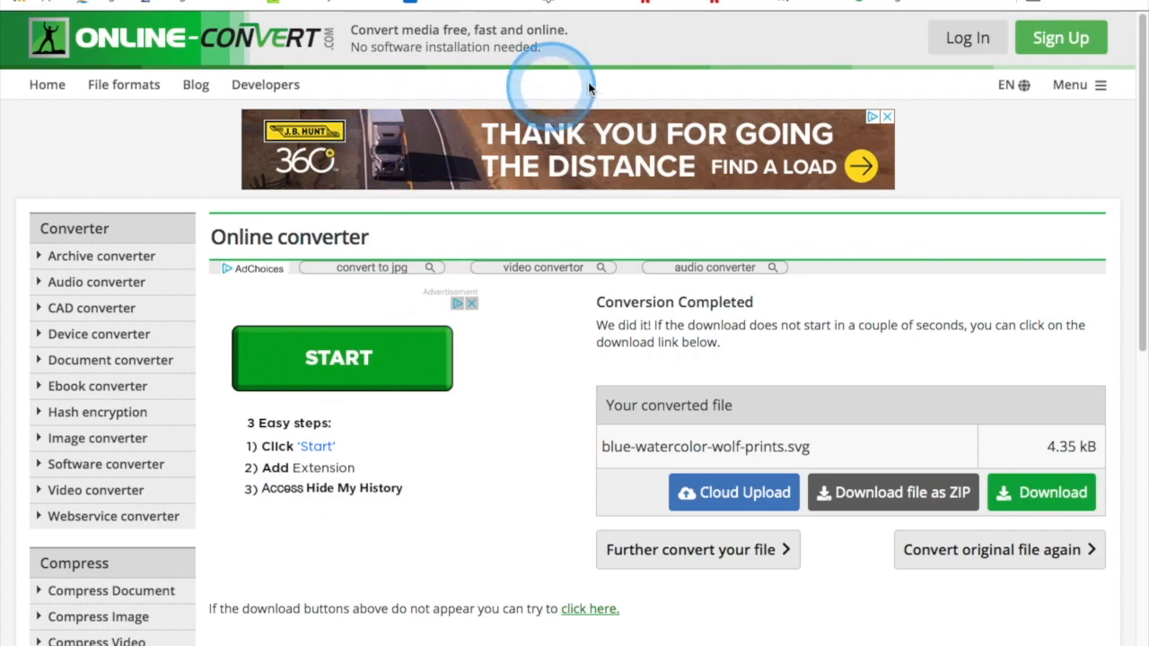
Switch back to the Tinkercad design and import blue-watercolor-wolf-prints.svg as a shape
left_click(377, 2)
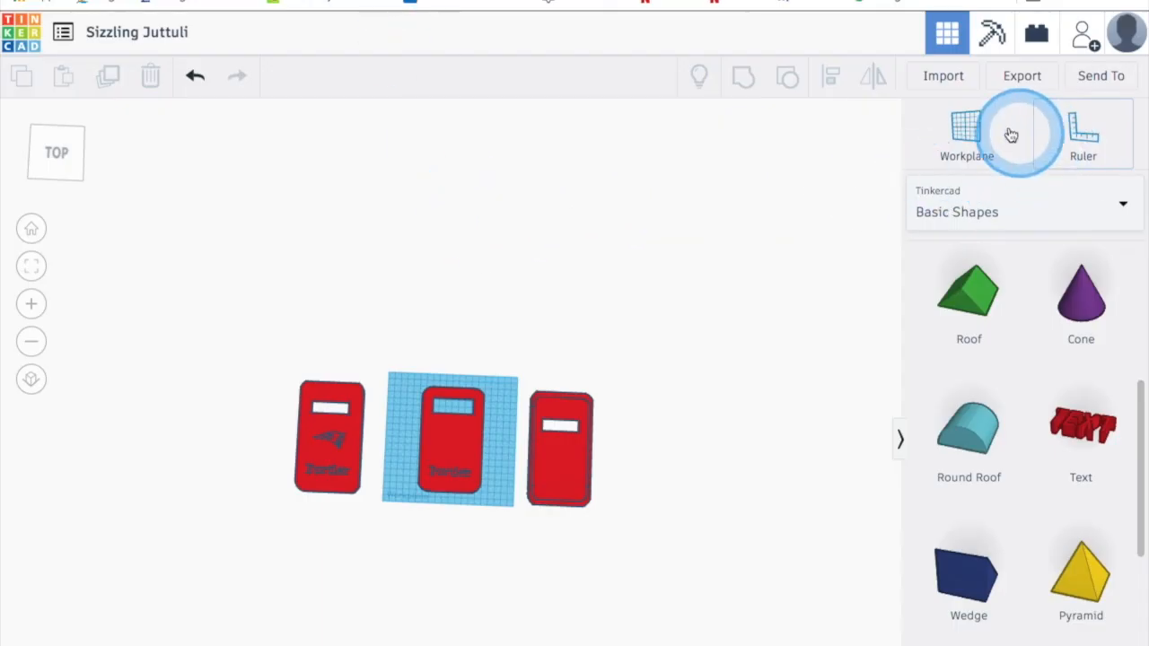
left_click(947, 81)
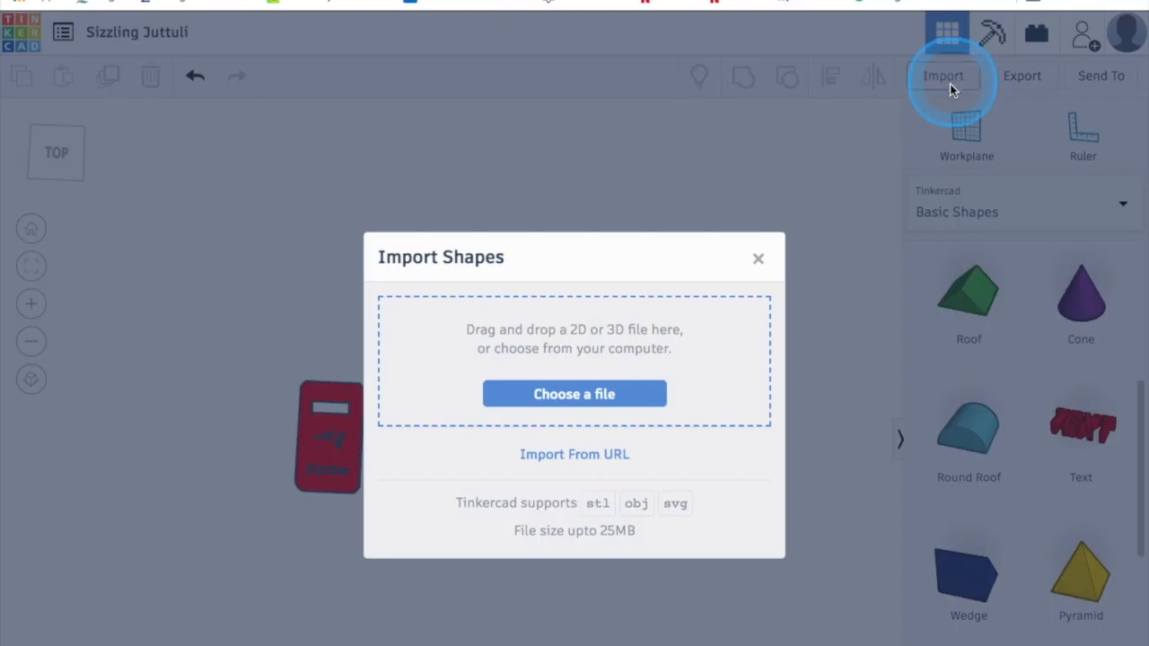
left_click(564, 394)
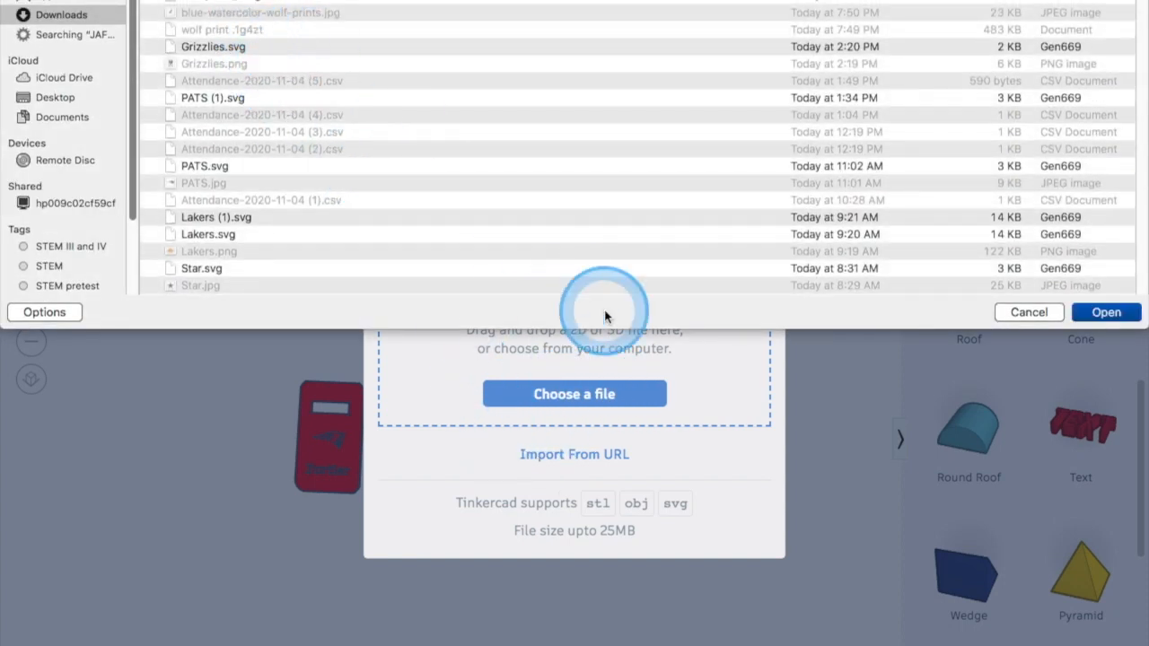
left_click(1113, 312)
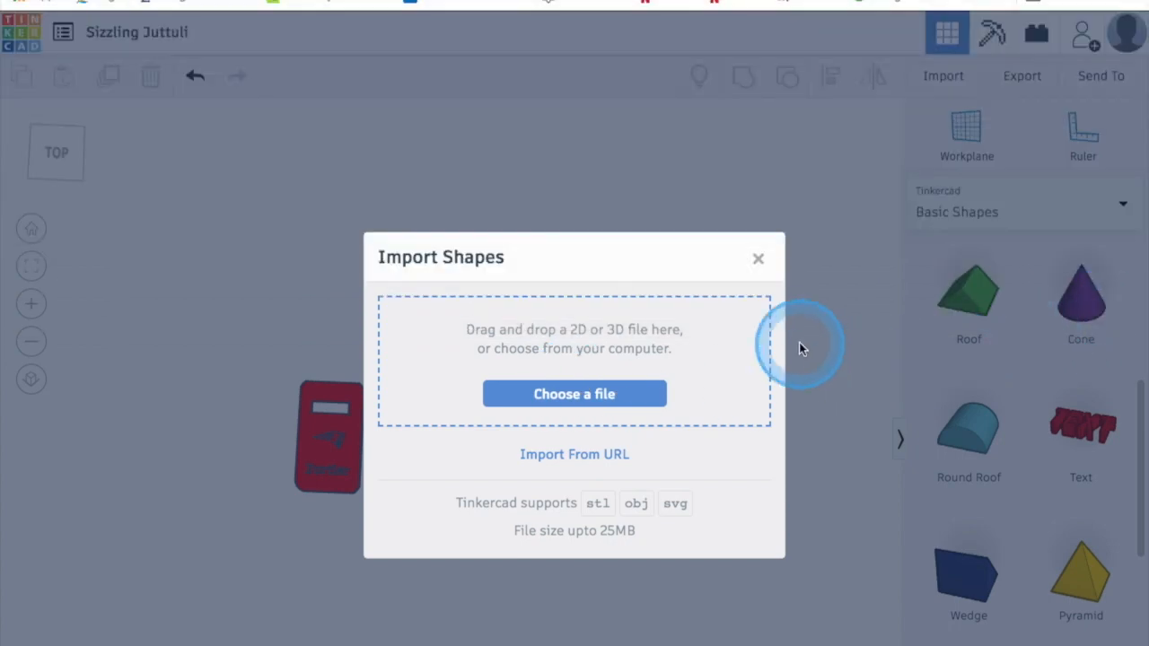
left_click(725, 591)
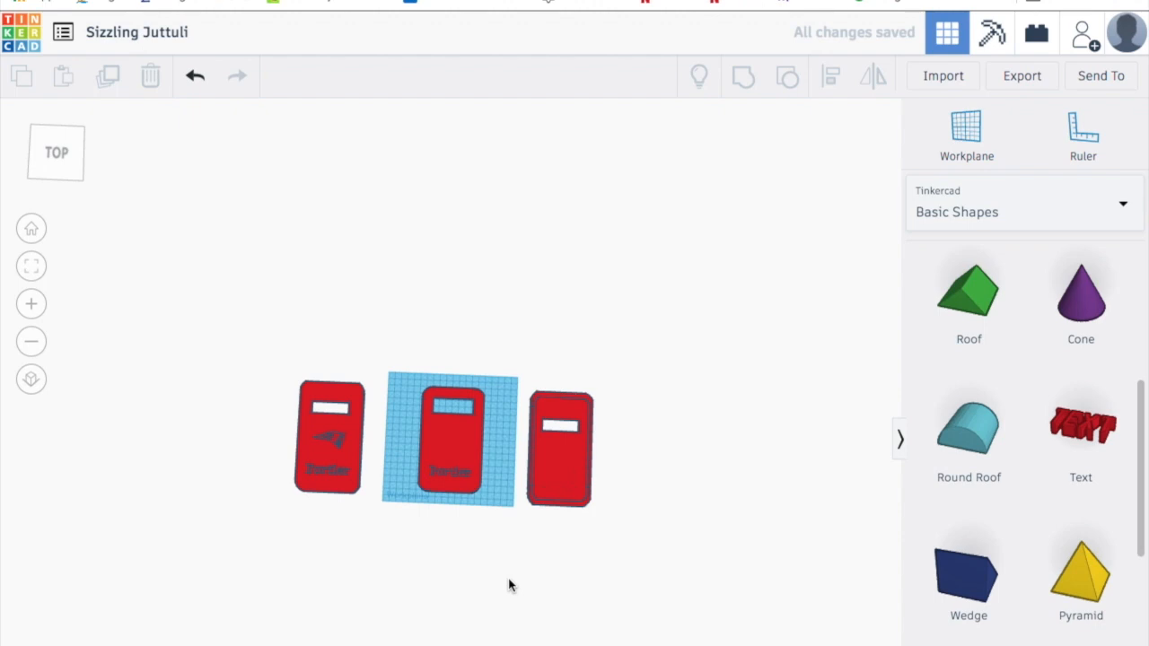
Move the imported wolf forward on the workplane and scale it down to about 37.5 by 62 mm
left_click(488, 546)
left_click(423, 454)
left_click_drag(521, 348, 528, 486)
right_click_drag(582, 527, 587, 417)
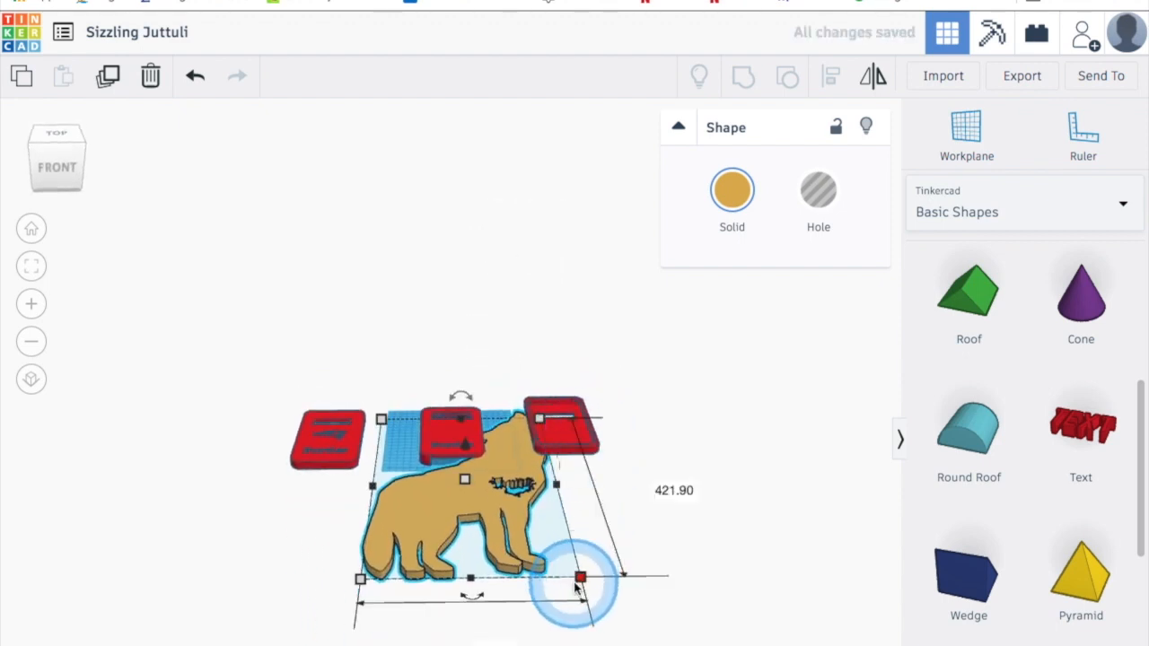
left_click_drag(580, 574, 403, 443)
right_click_drag(479, 512, 493, 639)
left_click_drag(398, 457, 403, 445)
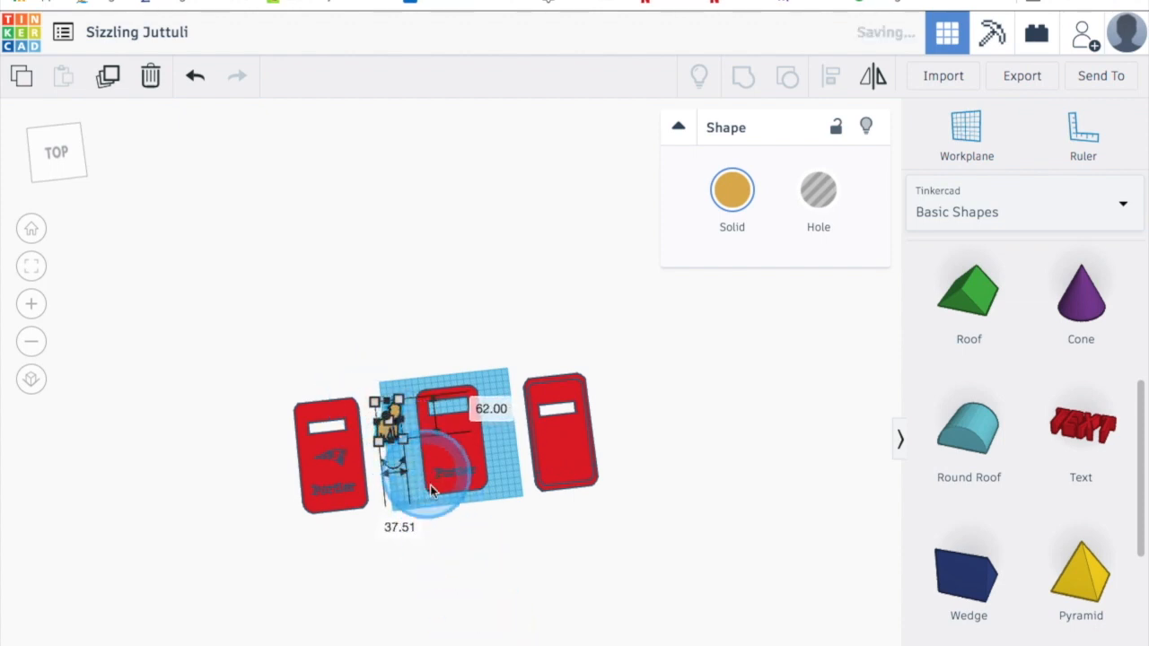
left_click(454, 593)
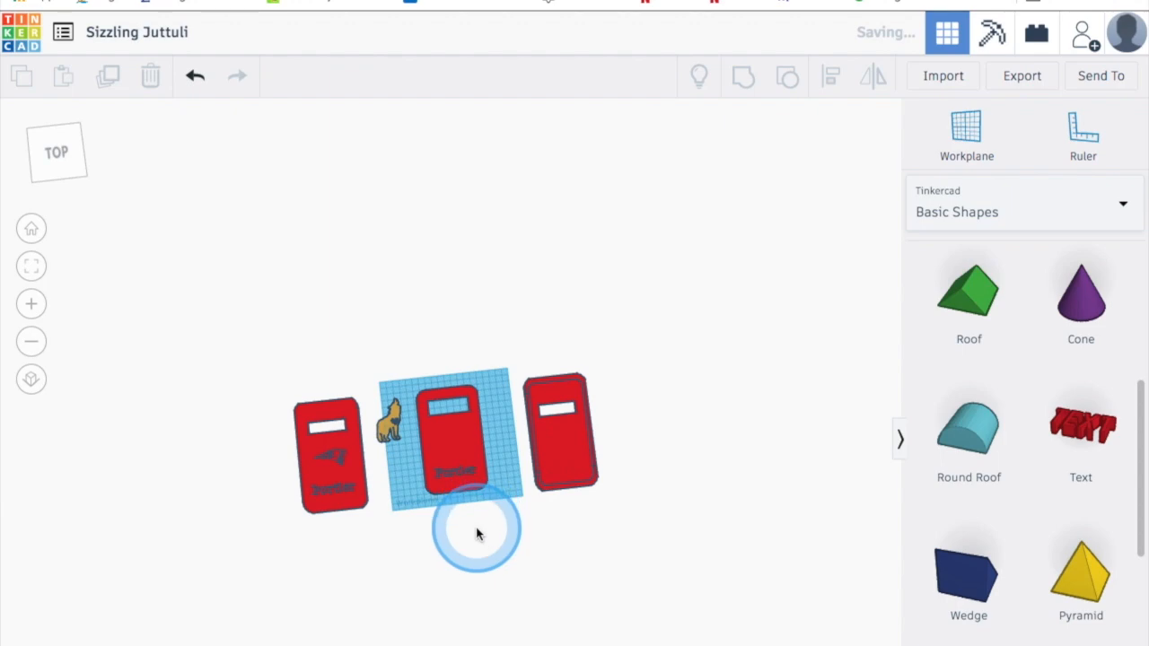
Place the wolf on the back of the middle phone case above the engraved surname and raise it through the surface
scroll(476, 534, "up", 8)
left_click_drag(116, 359, 437, 474)
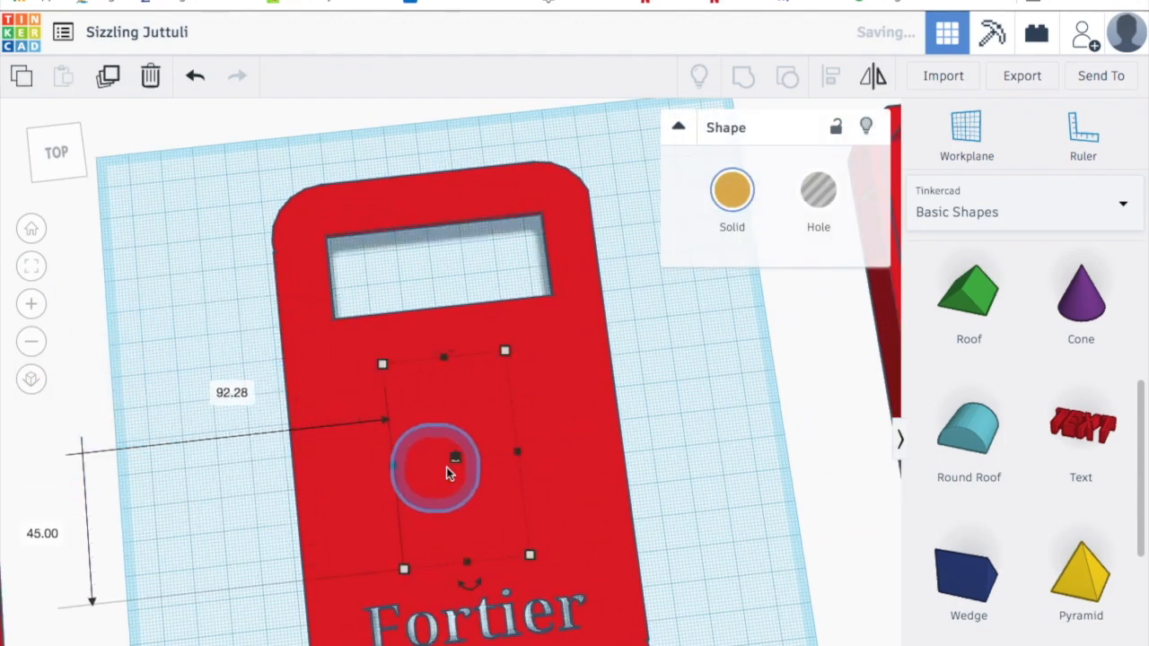
right_click_drag(688, 415, 534, 354)
left_click_drag(441, 427, 453, 391)
mouse_move(647, 404)
right_mouse_down()
mouse_move(650, 346)
mouse_move(655, 403)
right_mouse_up()
left_click(475, 378)
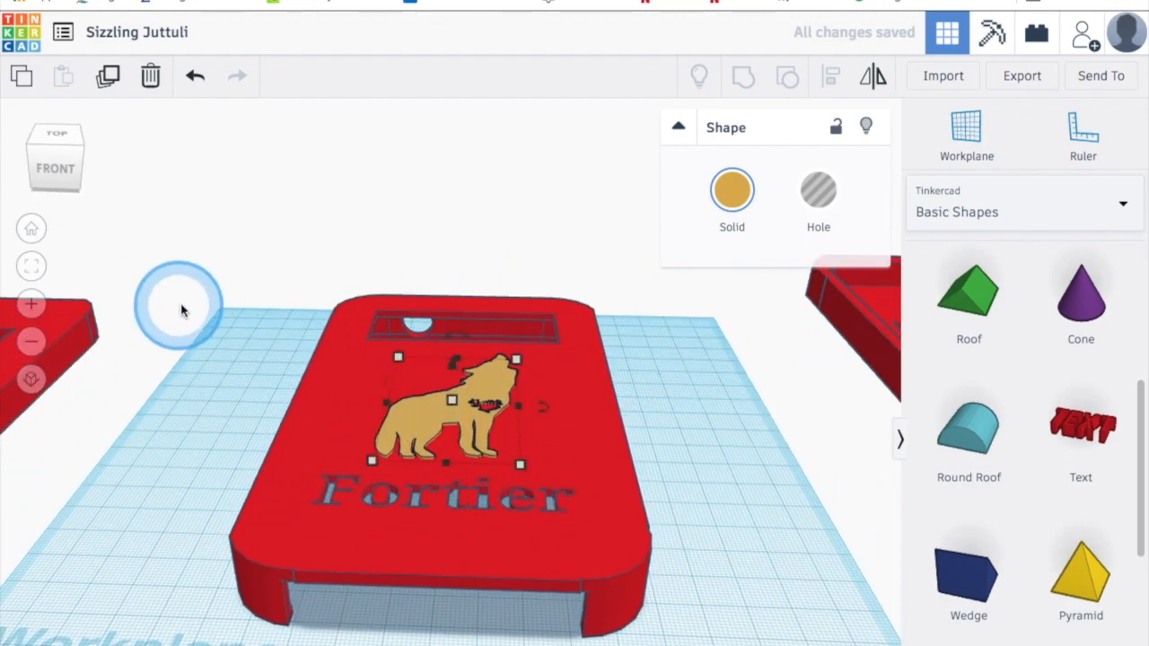
left_click(699, 422)
left_click(453, 406)
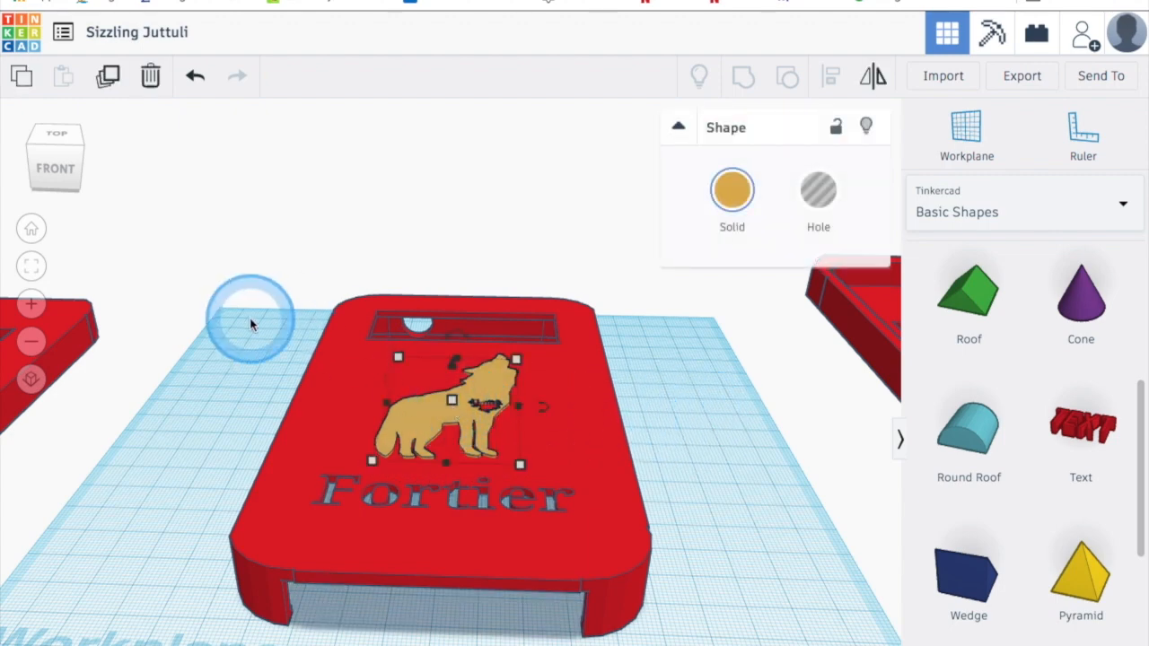
Select the wolf together with the middle phone case and align them
left_click_drag(258, 378, 587, 427)
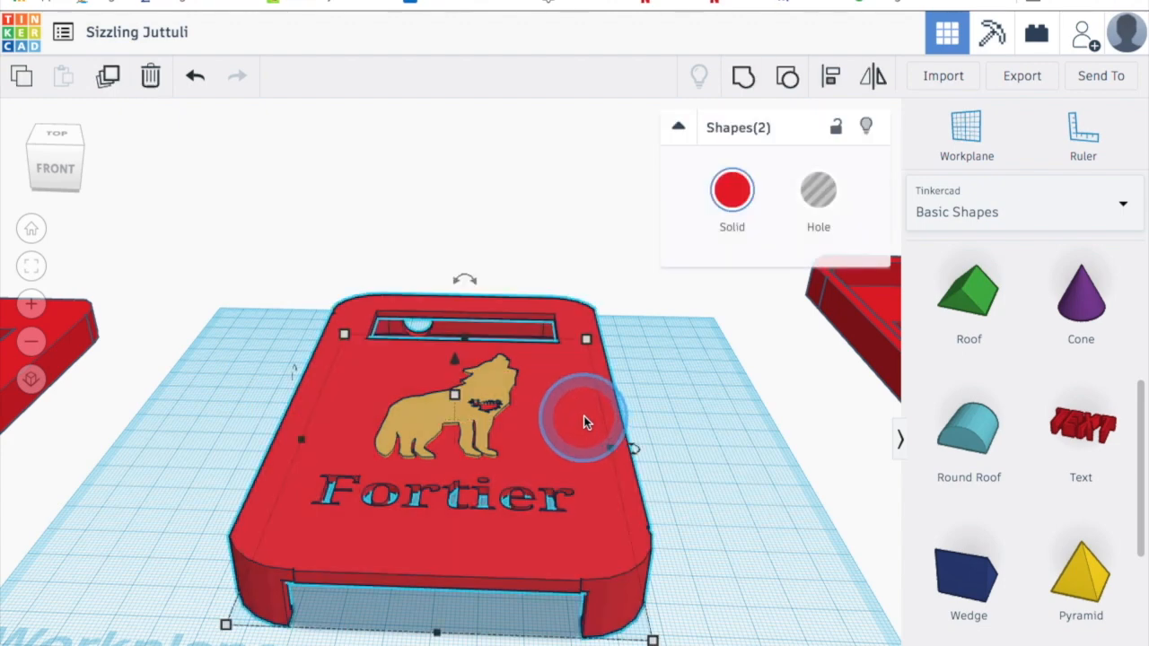
key("l")
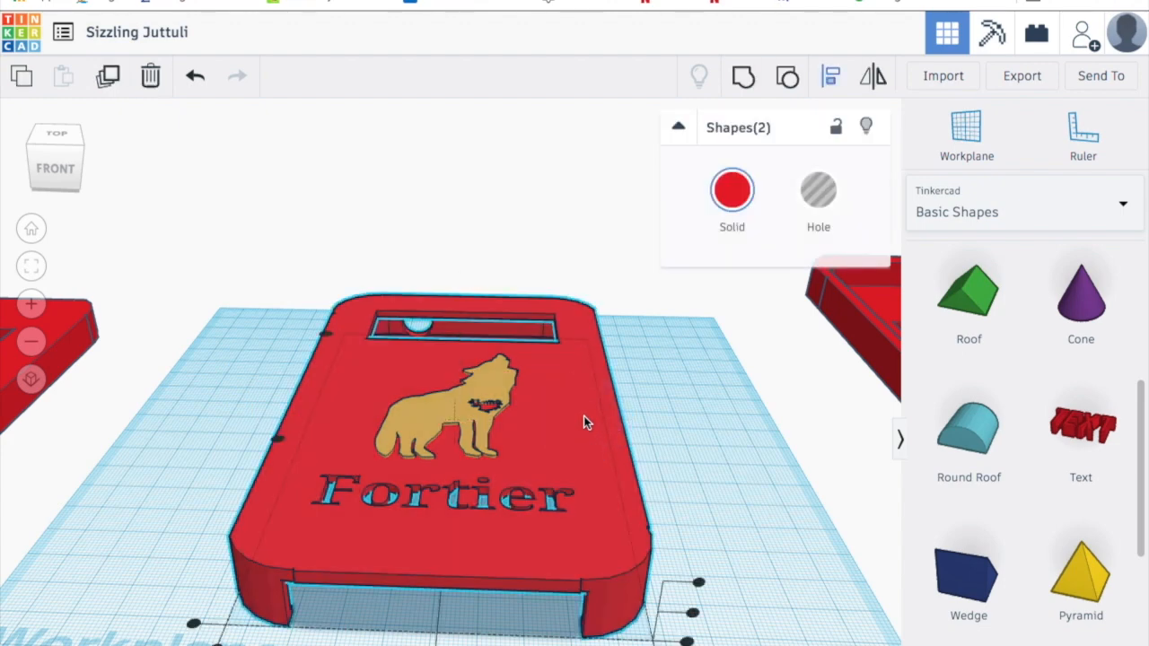
right_click_drag(431, 637, 476, 639)
left_click(306, 515)
left_click(353, 639)
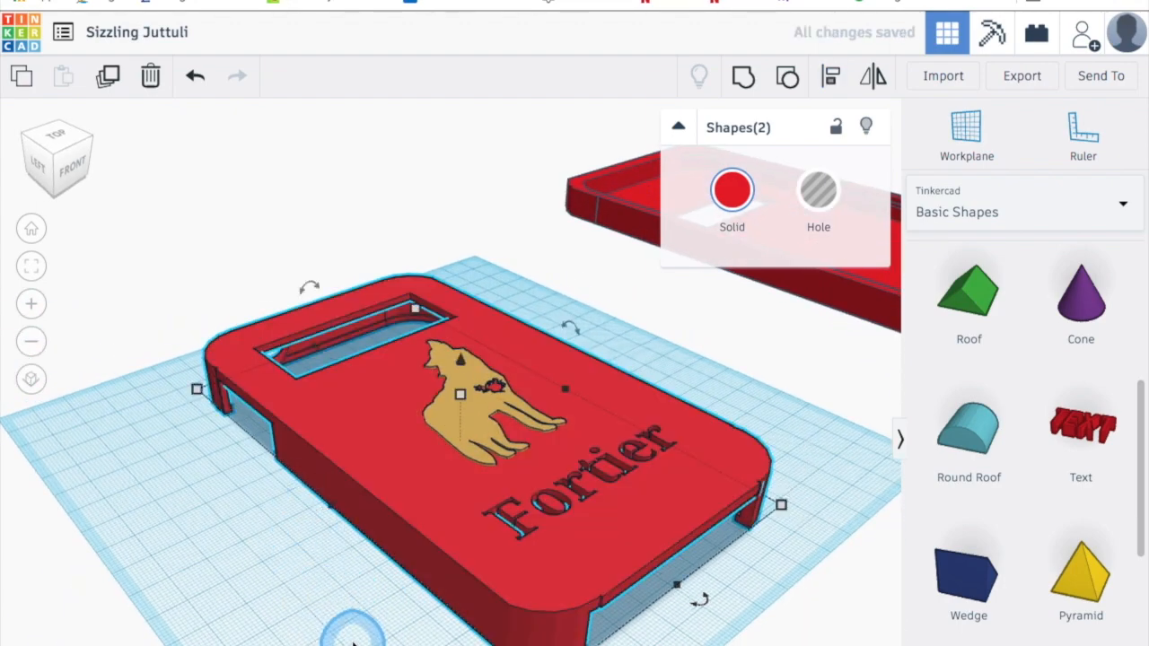
Reselect the wolf and the middle phone case and group them into one shape
left_click_drag(355, 642, 297, 645)
right_click_drag(333, 645, 225, 641)
left_click(254, 348)
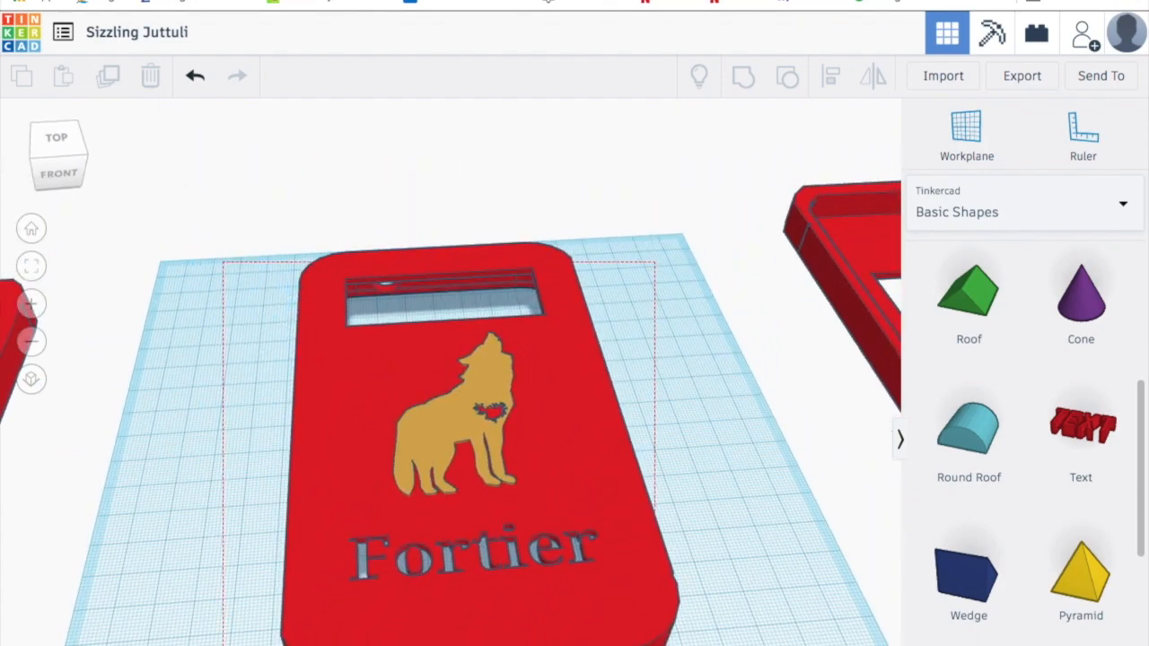
left_click_drag(707, 262, 708, 263)
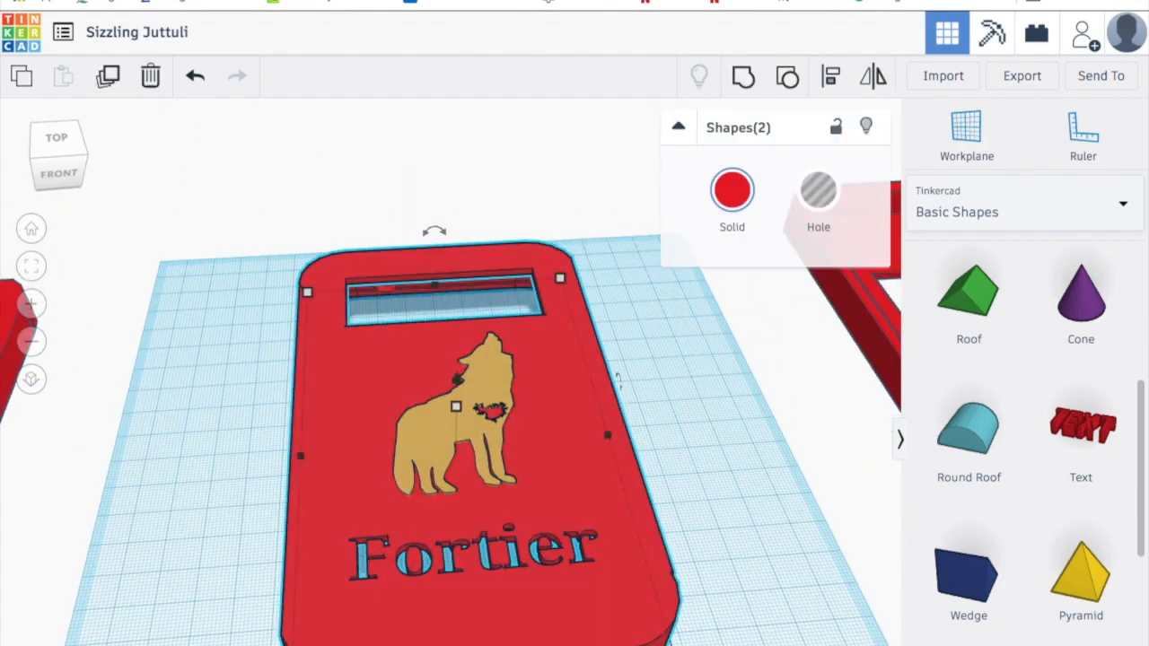
key("ctrl+g")
left_click(692, 631)
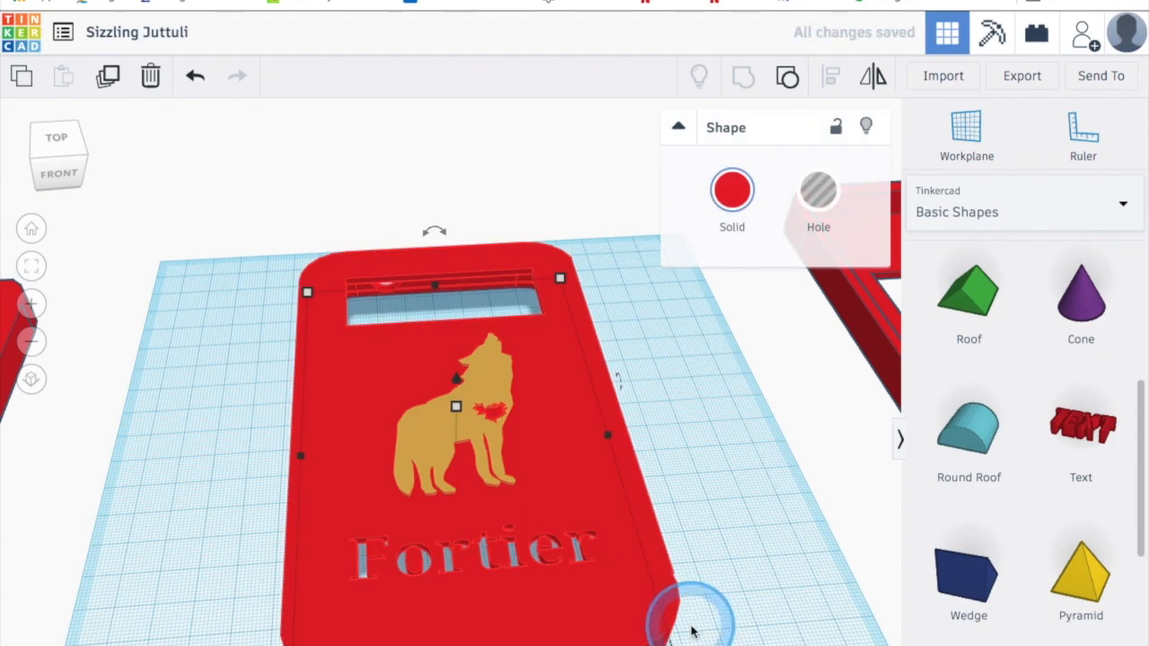
Examine the raised wolf and engraved surname on the grouped phone case from above, the front and the side
right_click_drag(787, 559, 708, 512)
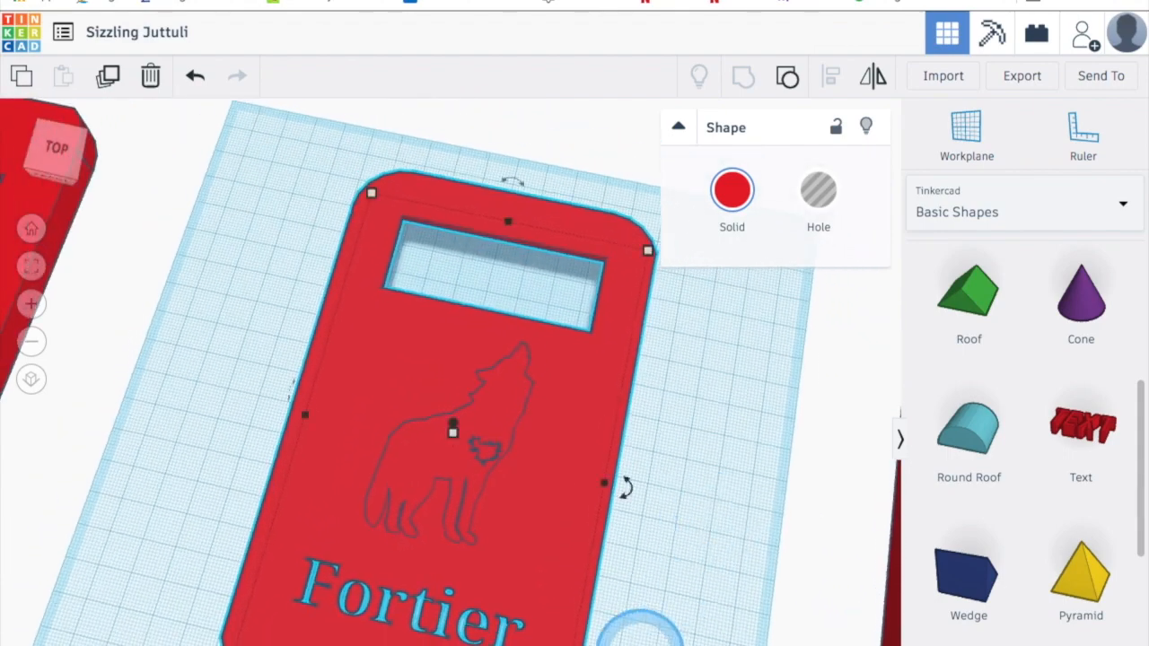
right_click_drag(651, 642, 464, 462)
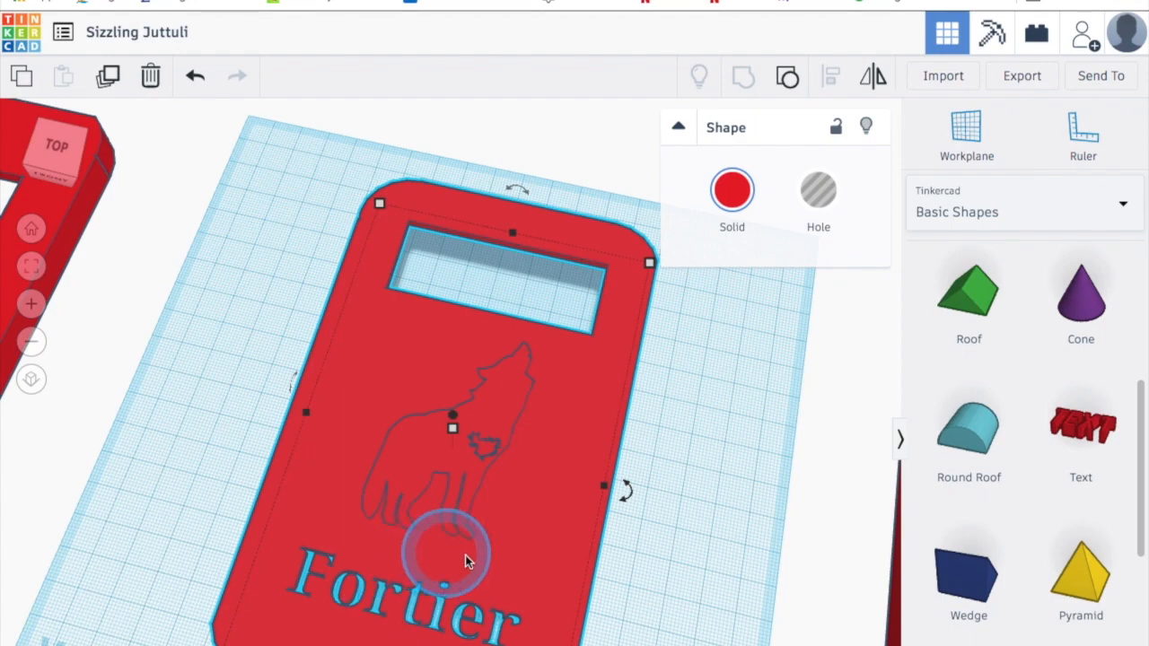
right_click_drag(634, 569, 616, 552)
right_click_drag(677, 531, 502, 329)
right_click_drag(834, 526, 616, 530)
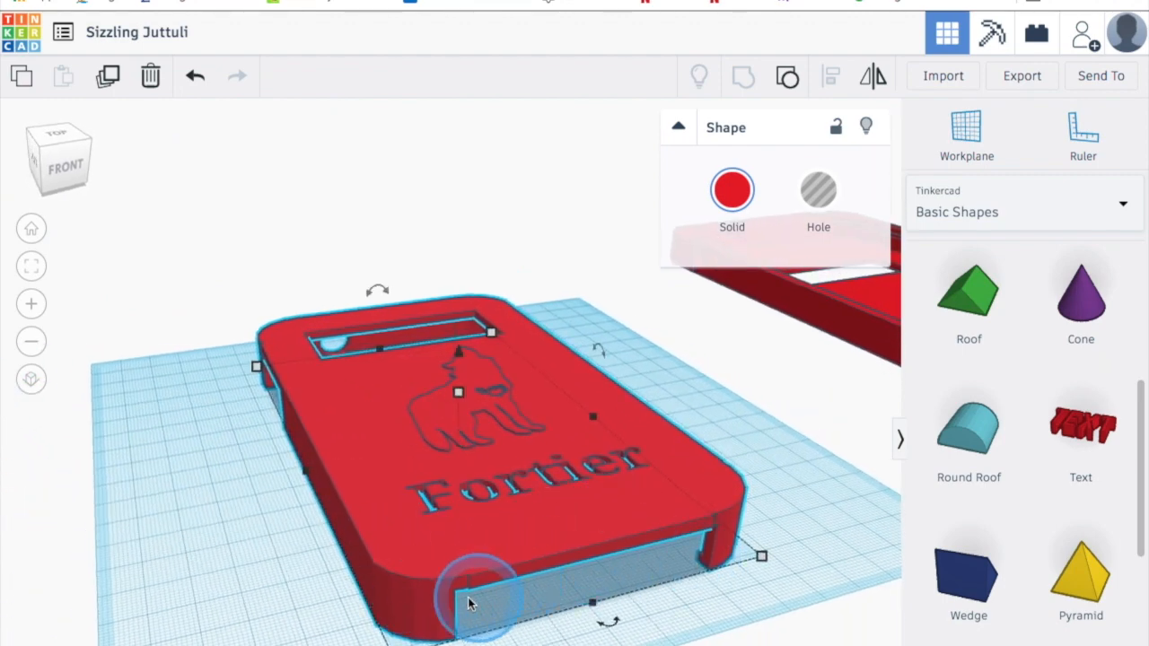
right_click_drag(344, 621, 398, 623)
right_click_drag(521, 629, 628, 640)
right_click_drag(281, 596, 441, 415)
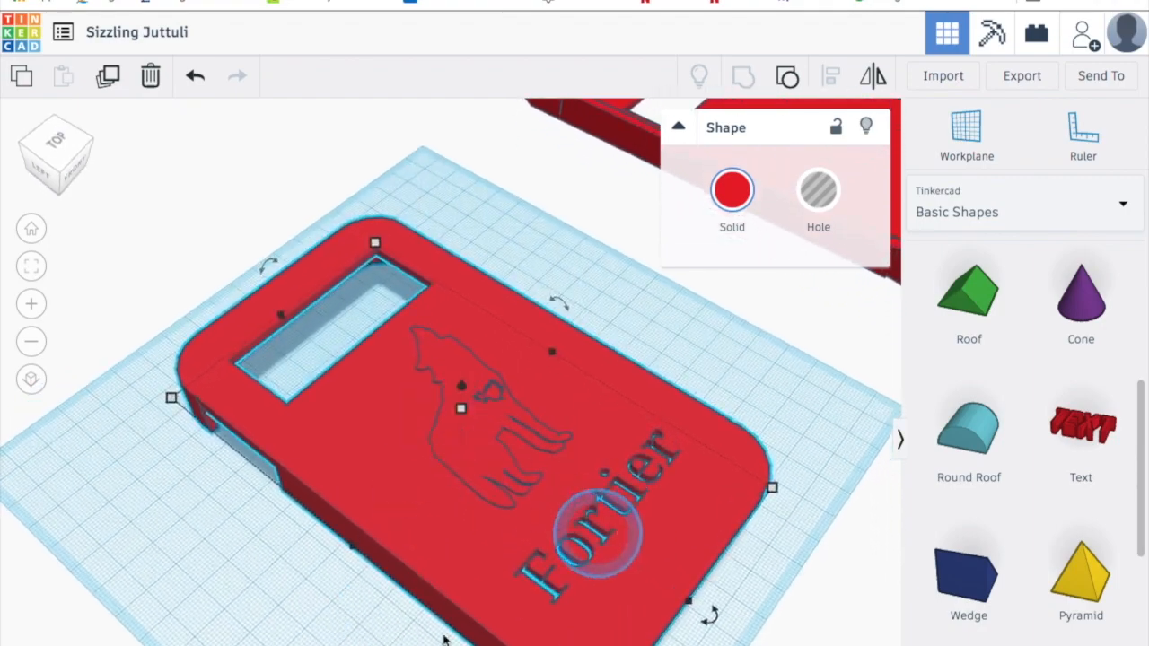
right_click_drag(368, 639, 203, 604)
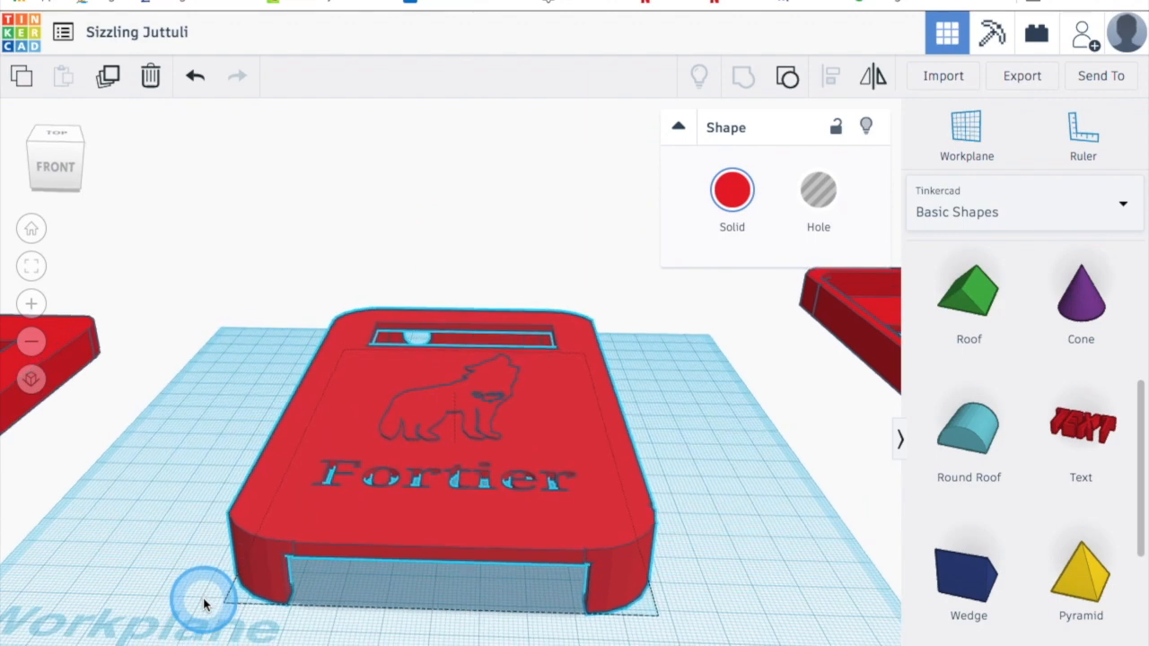
right_click_drag(203, 597, 209, 588)
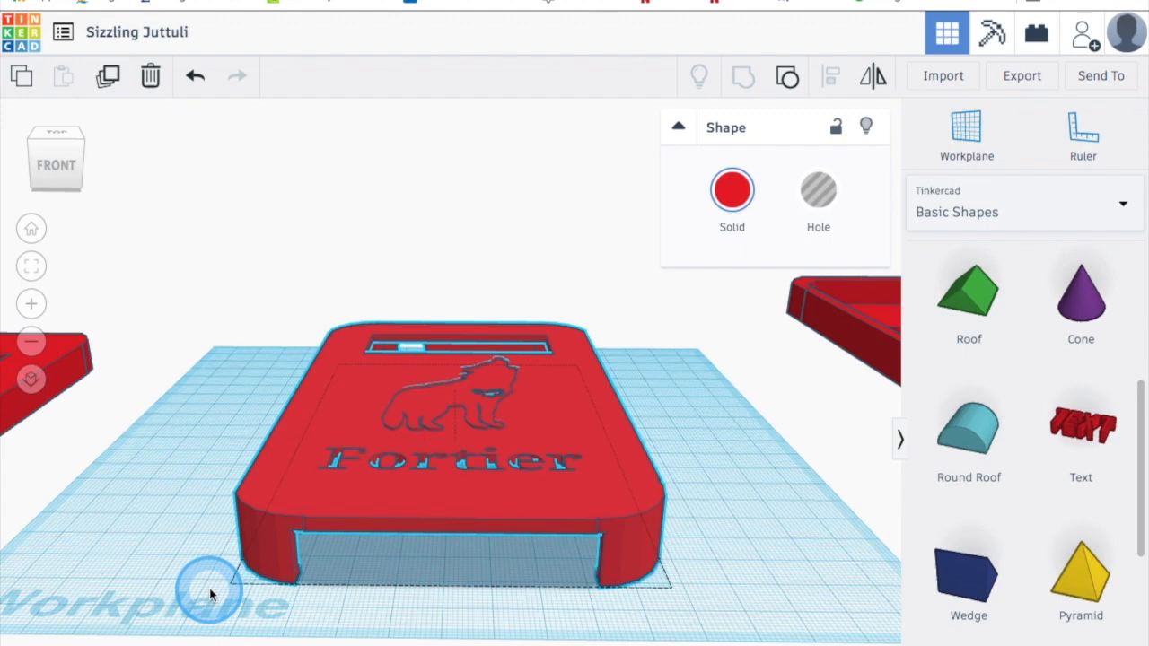
right_click_drag(209, 588, 216, 637)
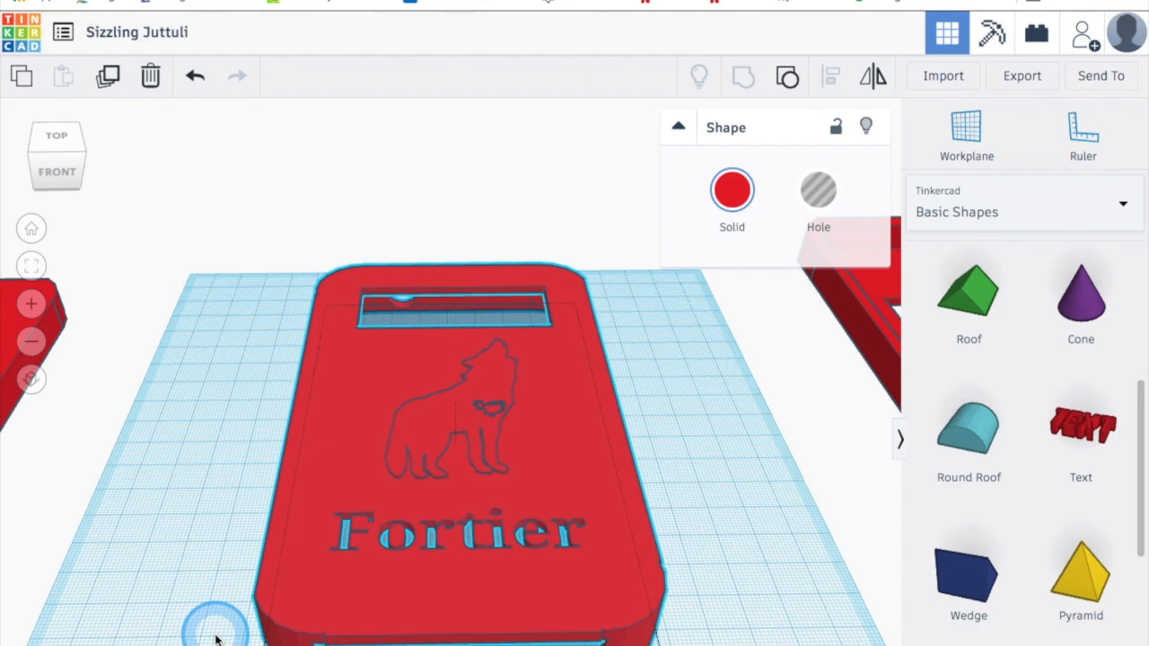
mouse_move(215, 638)
right_mouse_down()
mouse_move(225, 605)
mouse_move(226, 639)
right_mouse_up()
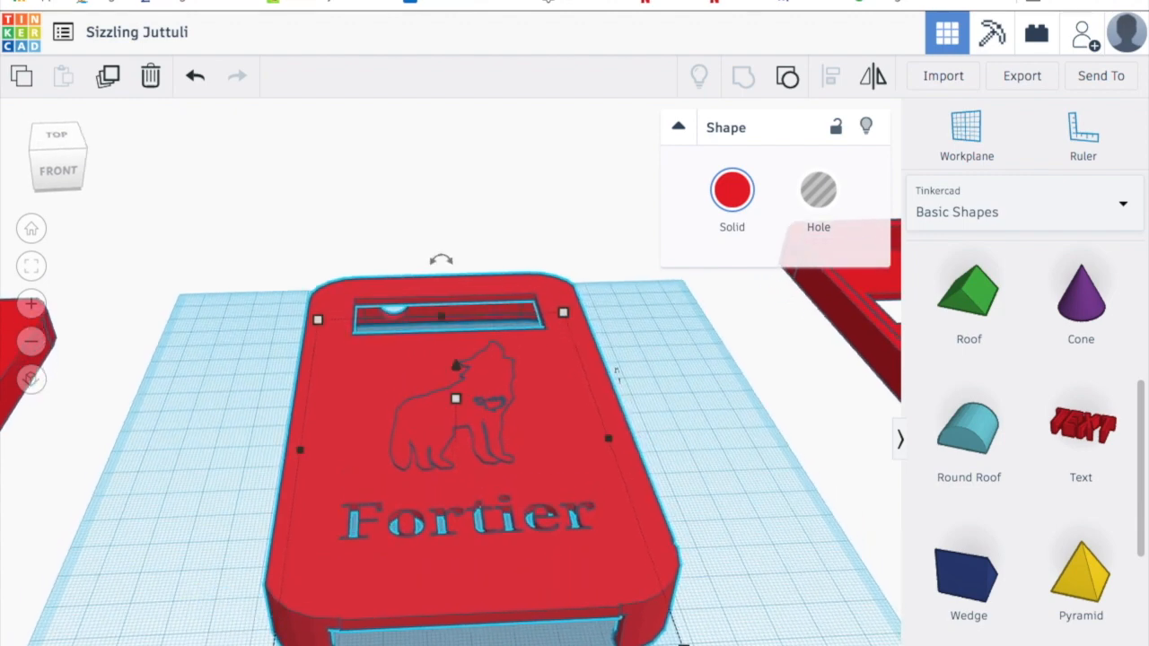